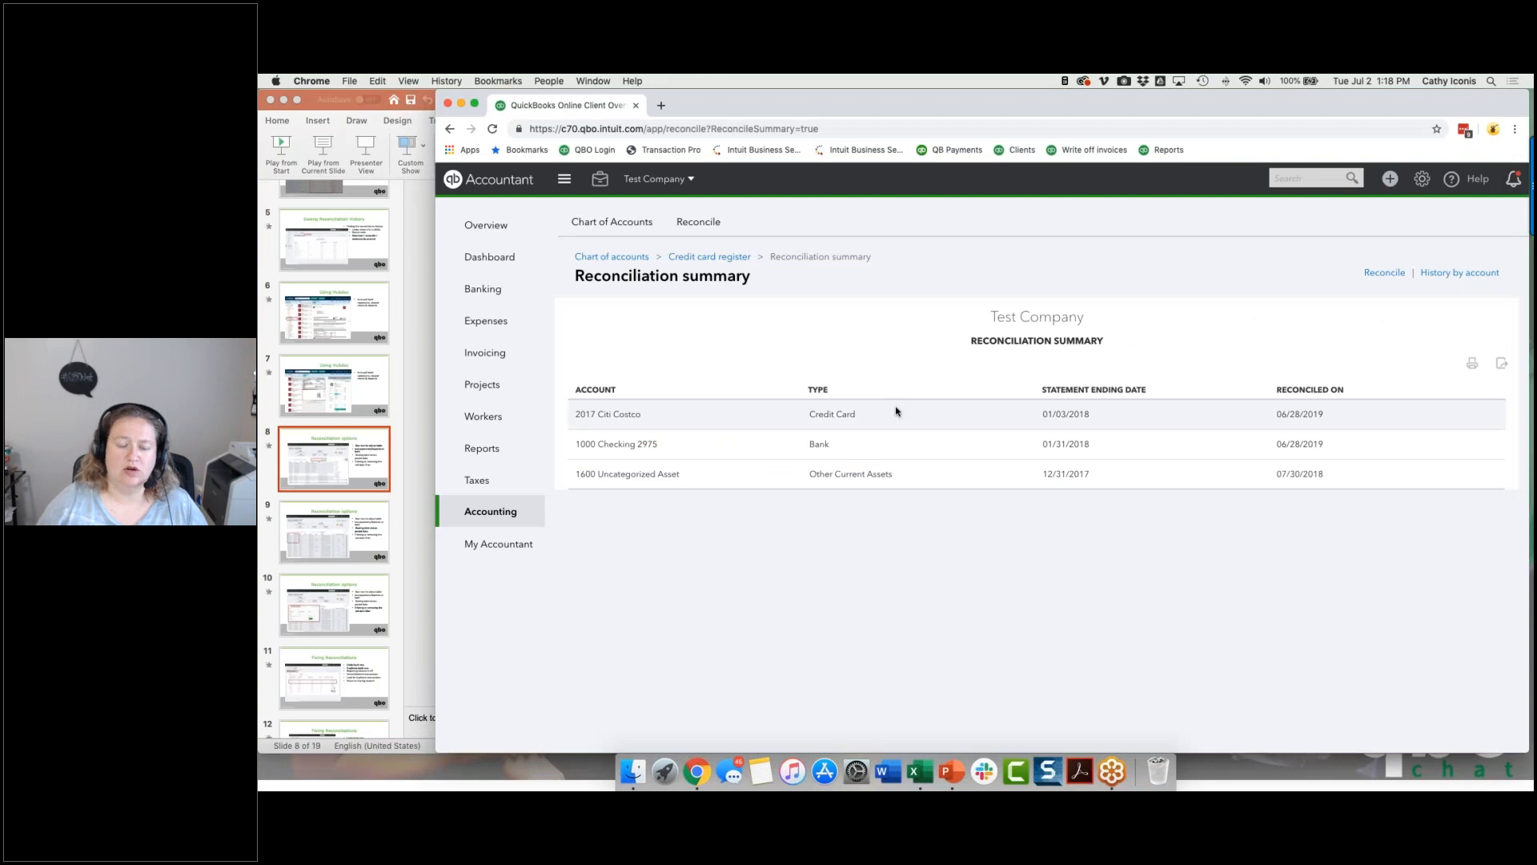
Step: View the 2017 Citi Costco reconciliation report from the summary and go to the account's Reconcile page
{"action": "left_click", "coordinate": [845, 418]}
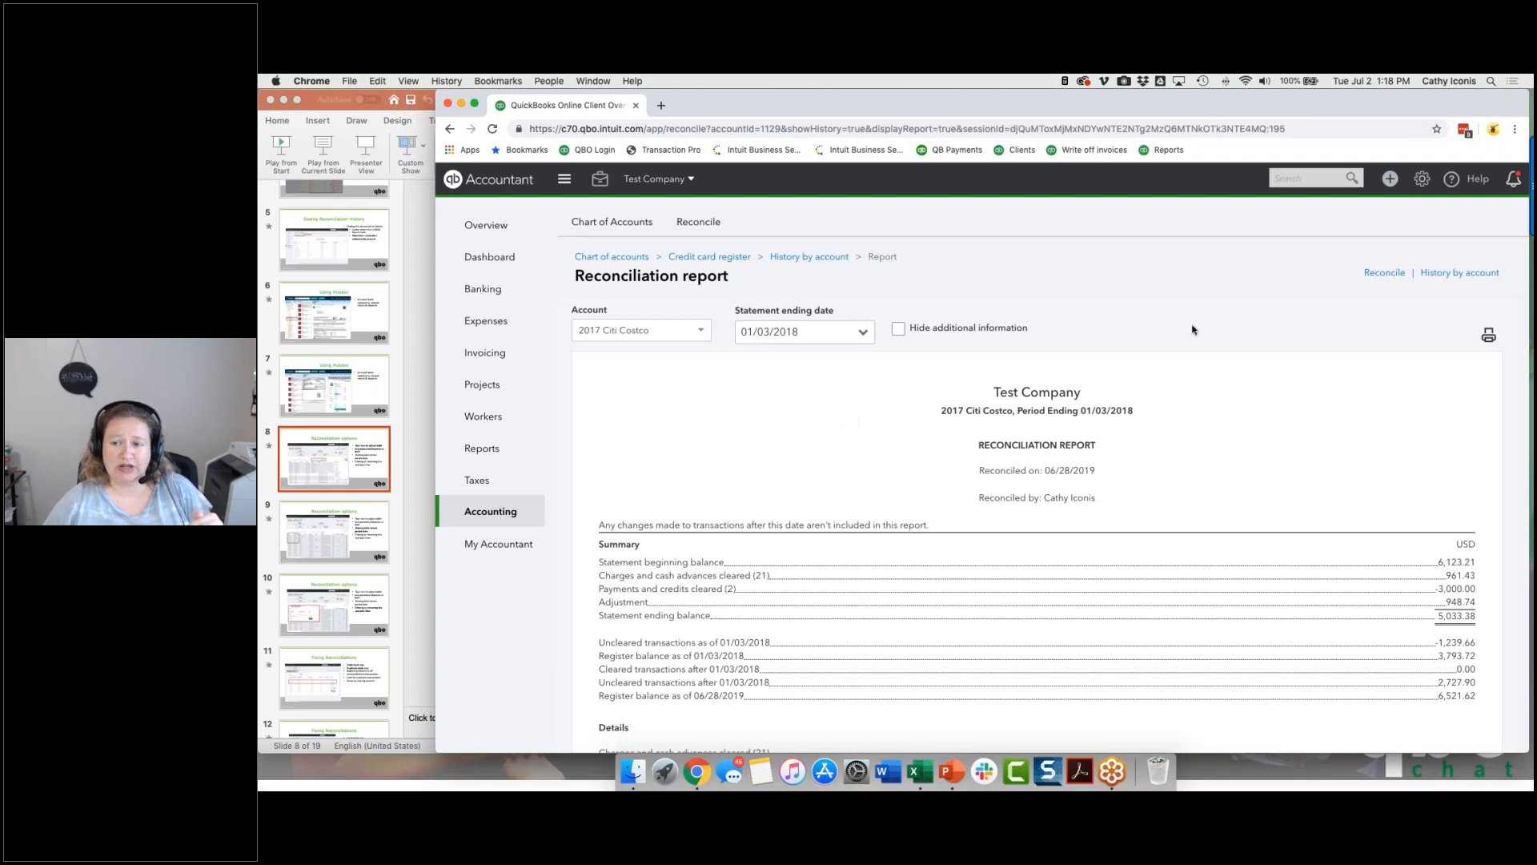
{"action": "left_click", "coordinate": [1384, 273]}
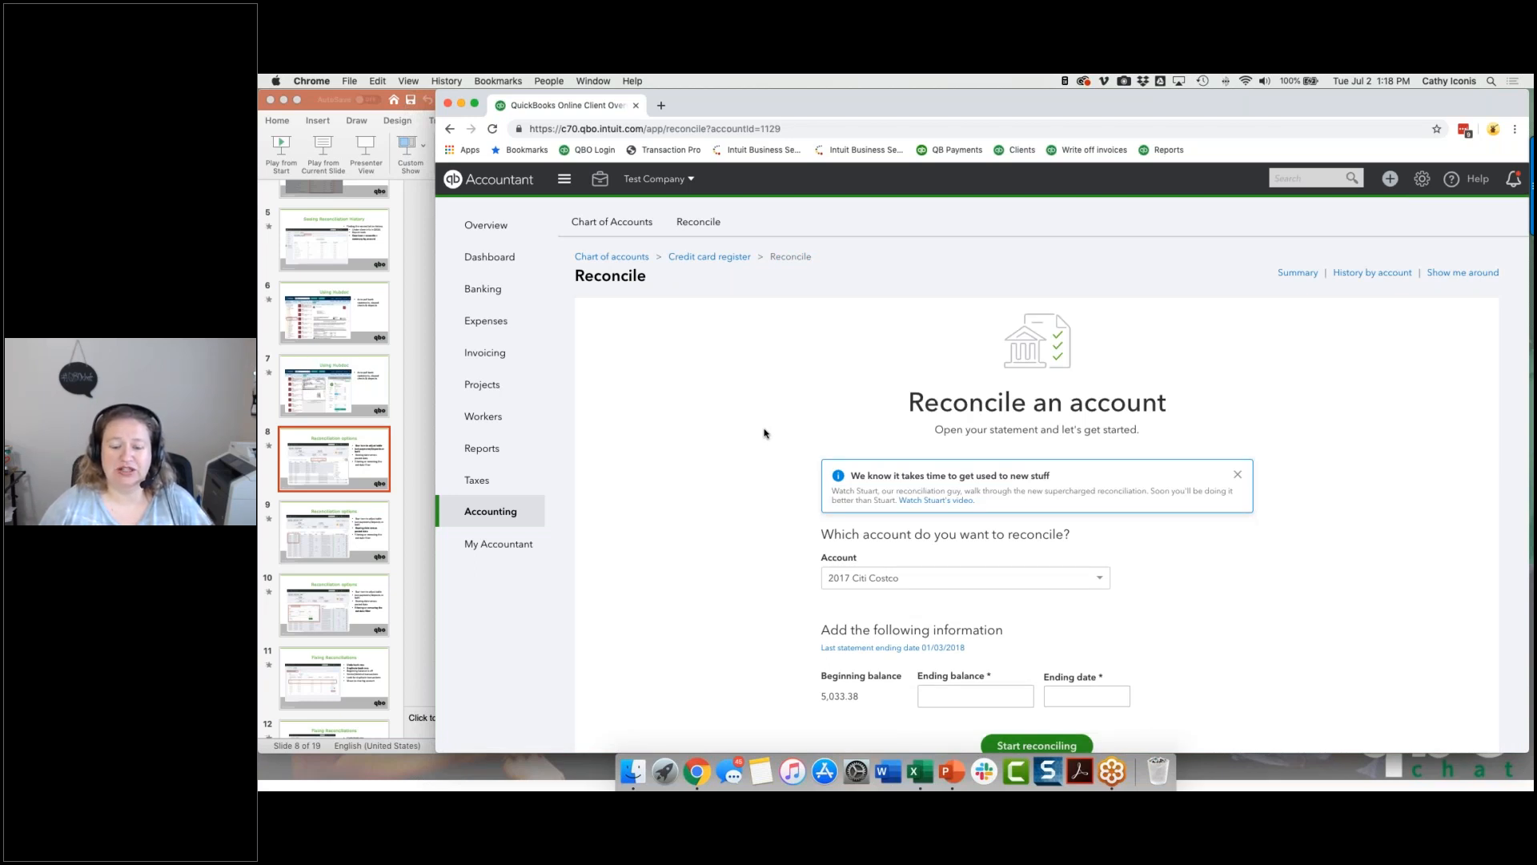
Step: Enter an ending balance of 0 and an ending date of 02/28/2019 for the 2017 Citi Costco reconciliation
{"action": "scroll", "coordinate": [763, 434], "scroll_direction": "down", "scroll_amount": 2}
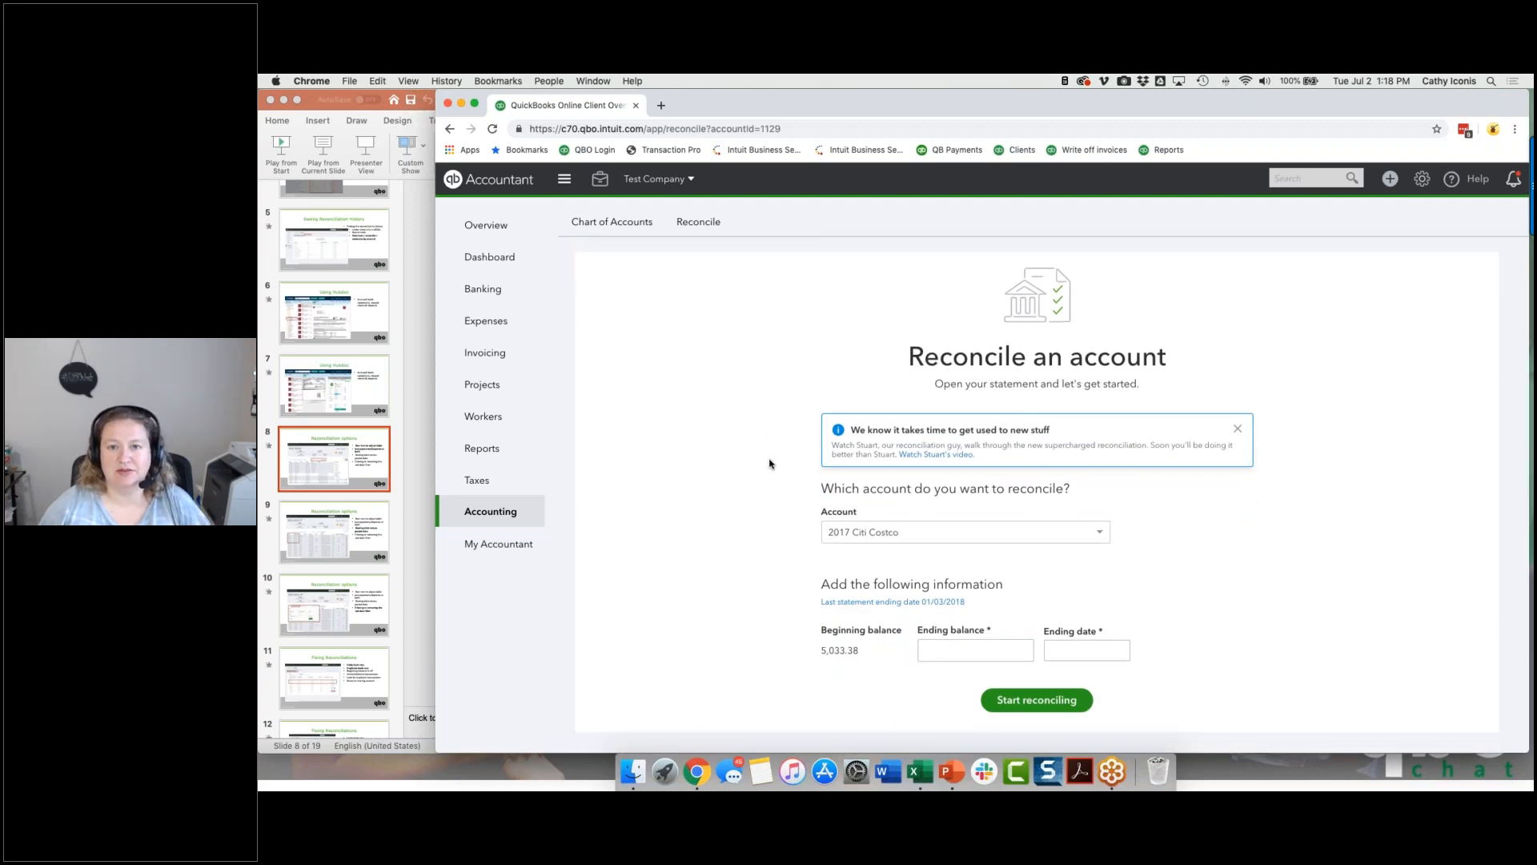
{"action": "scroll", "coordinate": [770, 463], "scroll_direction": "up", "scroll_amount": 2}
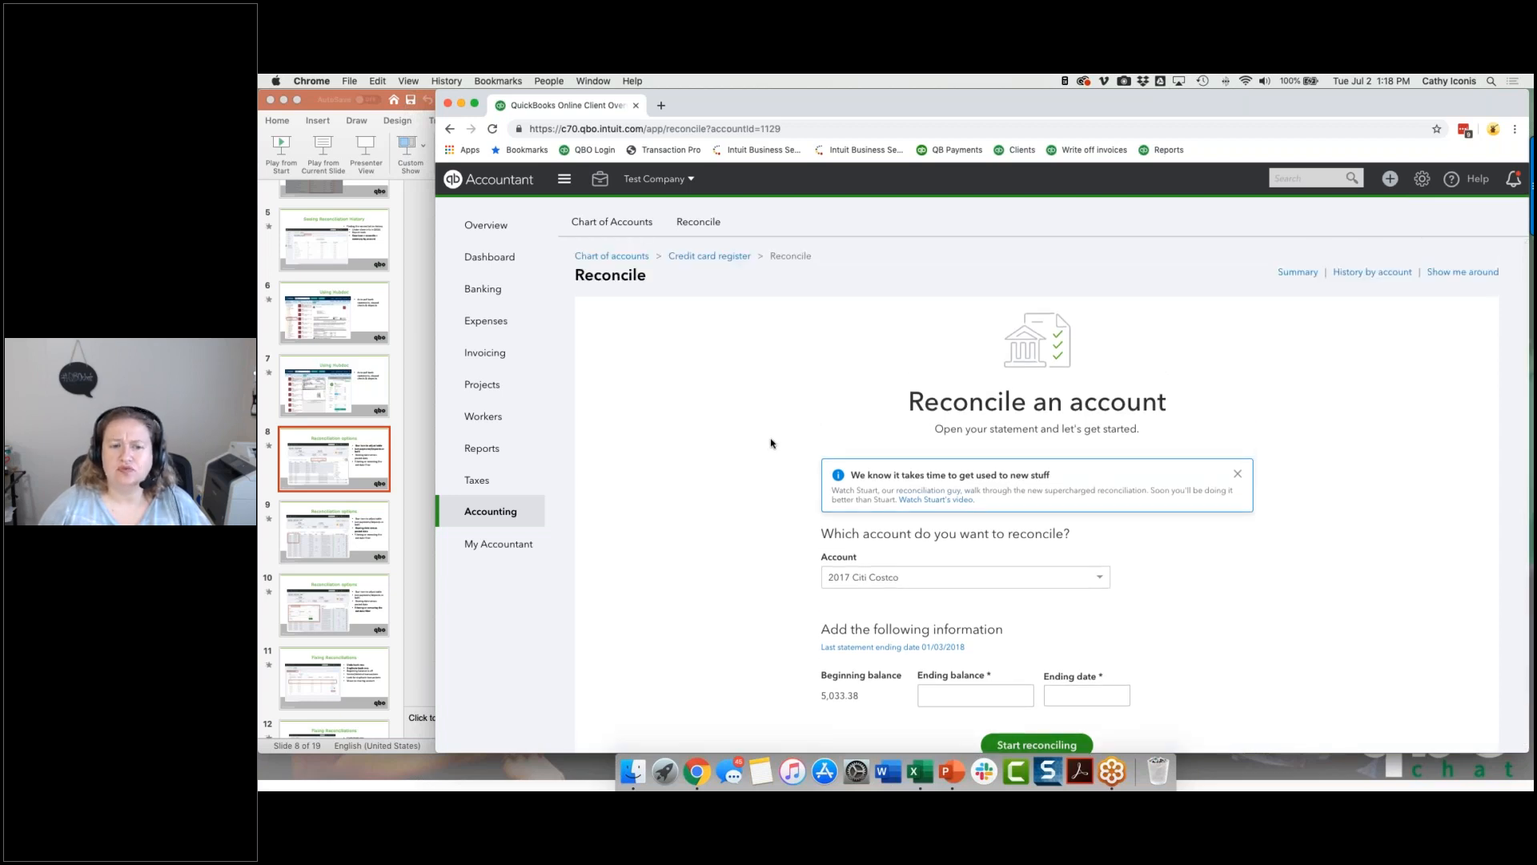
{"action": "scroll", "coordinate": [771, 443], "scroll_direction": "down", "scroll_amount": 2}
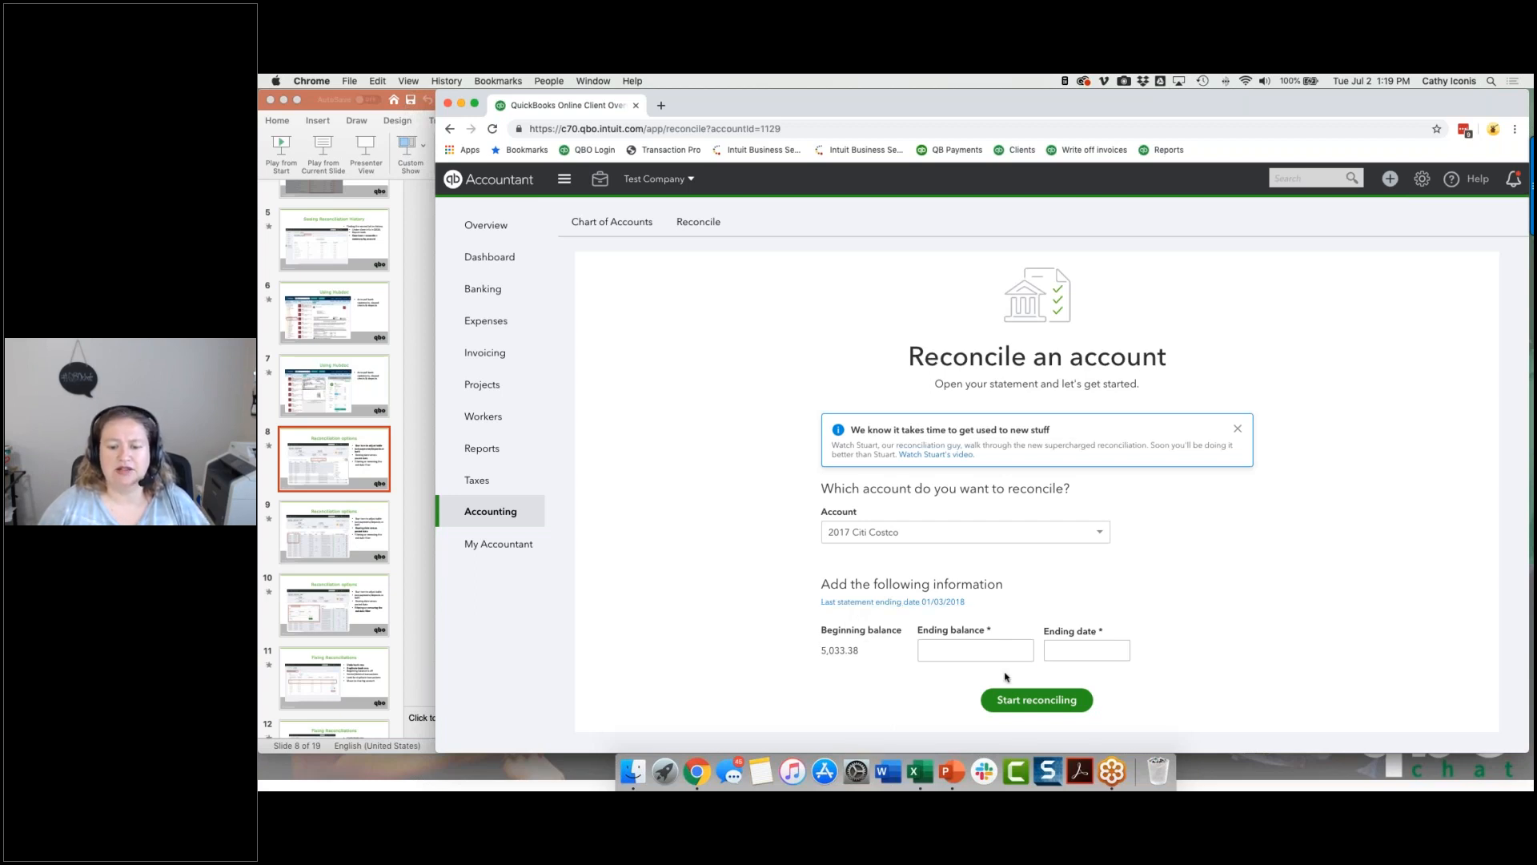
{"action": "left_click", "coordinate": [988, 655]}
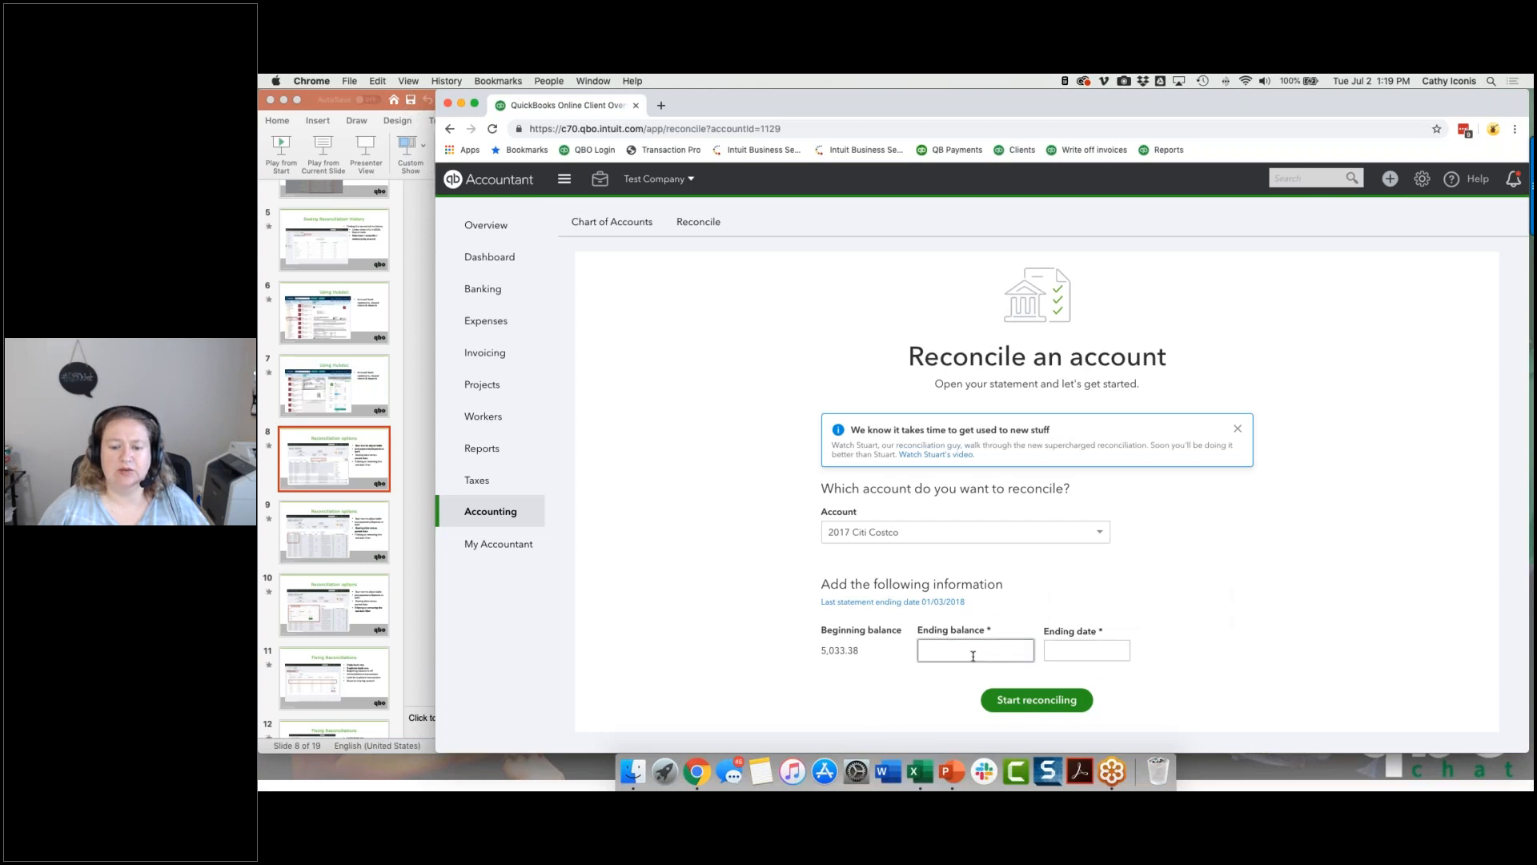
{"action": "left_click", "coordinate": [1071, 656]}
{"action": "left_click", "coordinate": [958, 659]}
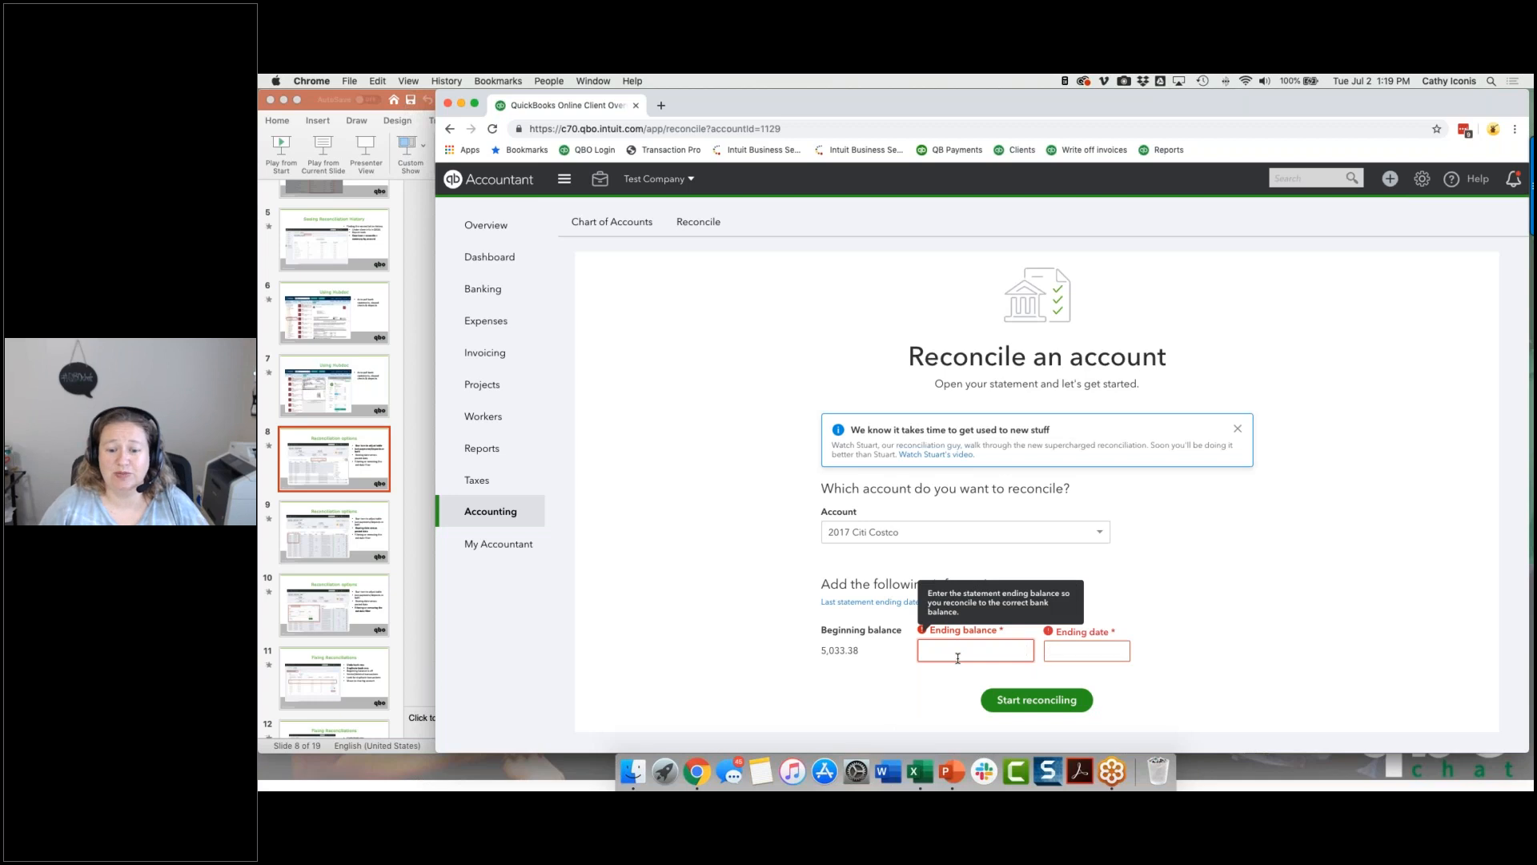
{"action": "type", "text": "0"}
{"action": "key", "text": "Tab"}
{"action": "type", "text": "022819"}
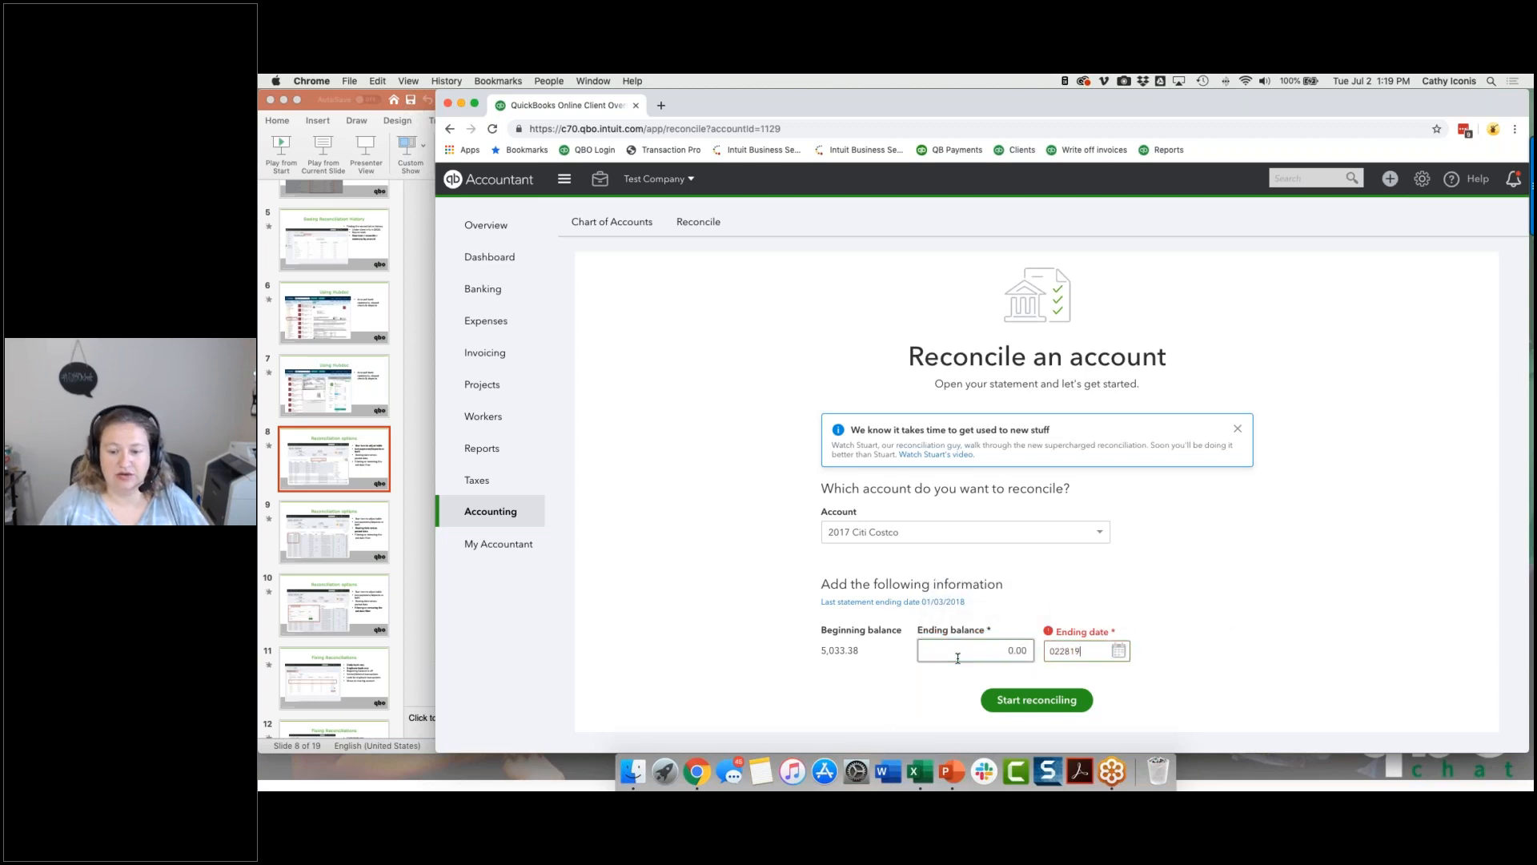
{"action": "key", "text": "Tab"}
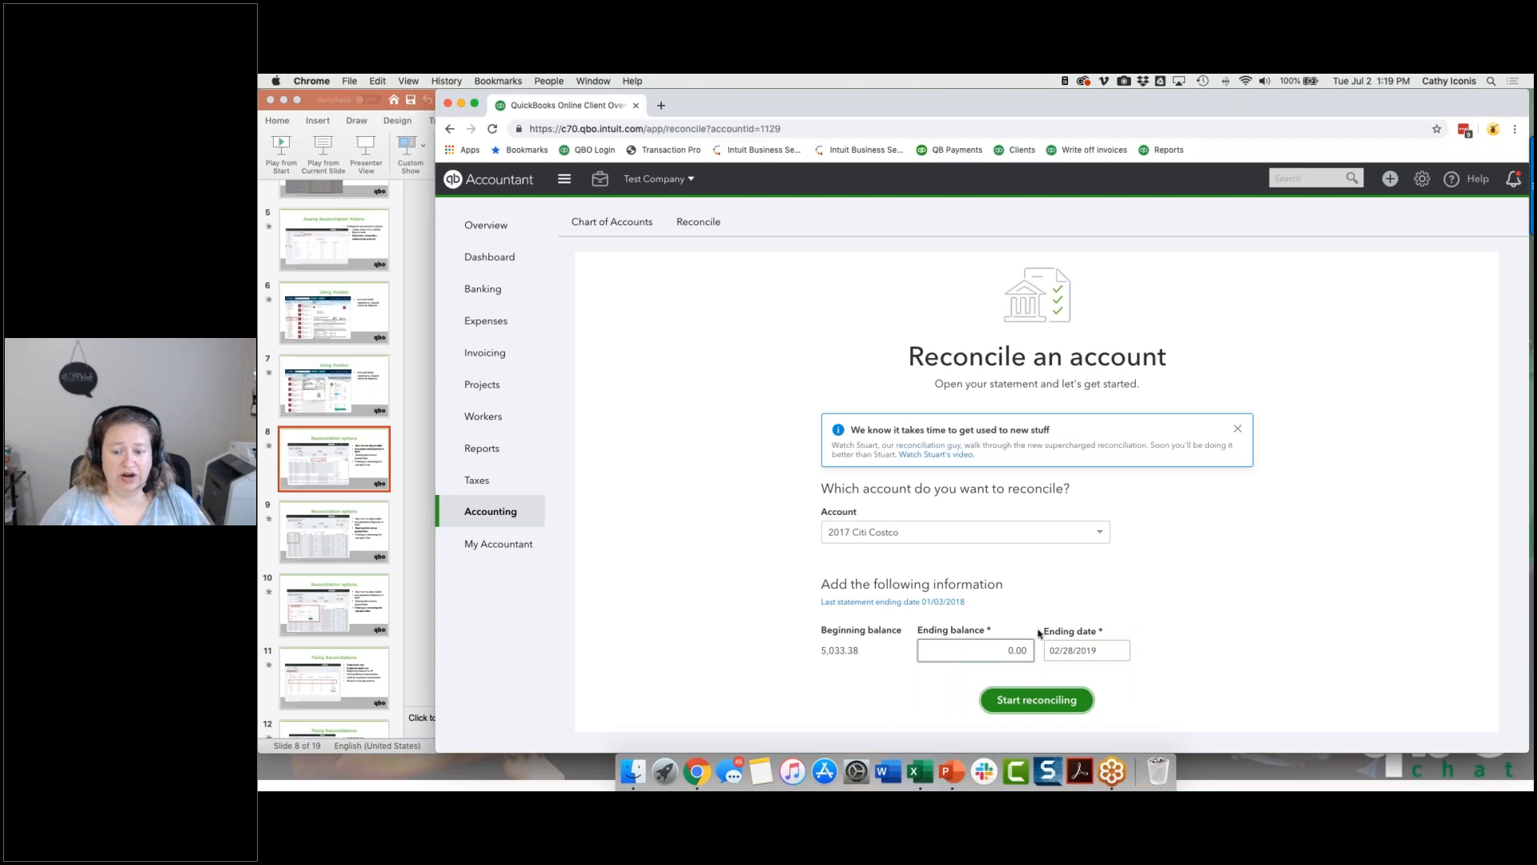
Step: Correct the statement's ending date to 02/28/2018 and start reconciling the account
{"action": "triple_click", "coordinate": [1063, 650]}
{"action": "type", "text": "022818"}
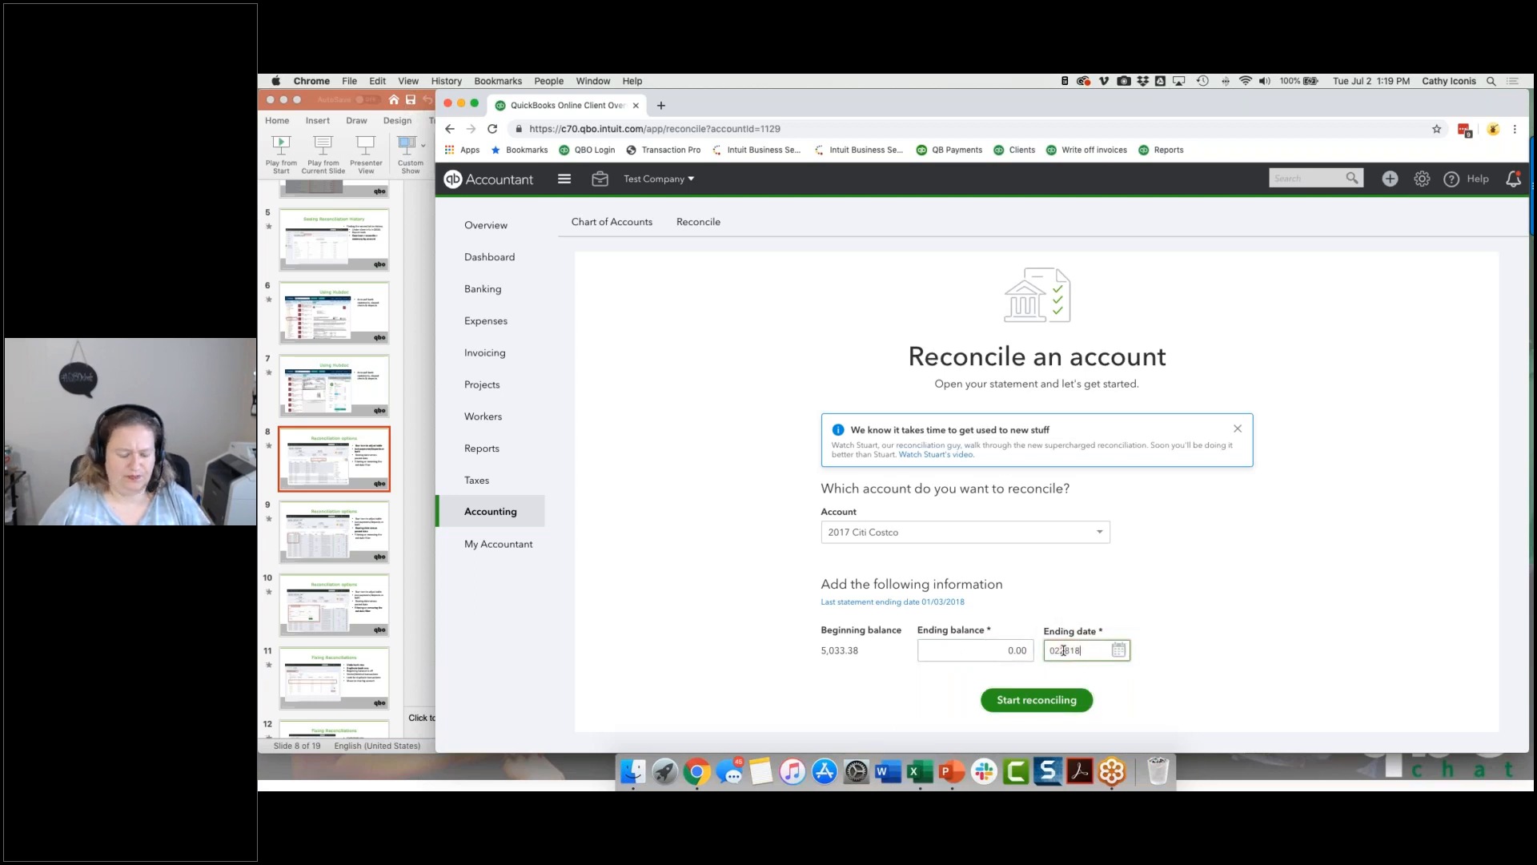
{"action": "key", "text": "Tab"}
{"action": "left_click", "coordinate": [1021, 701]}
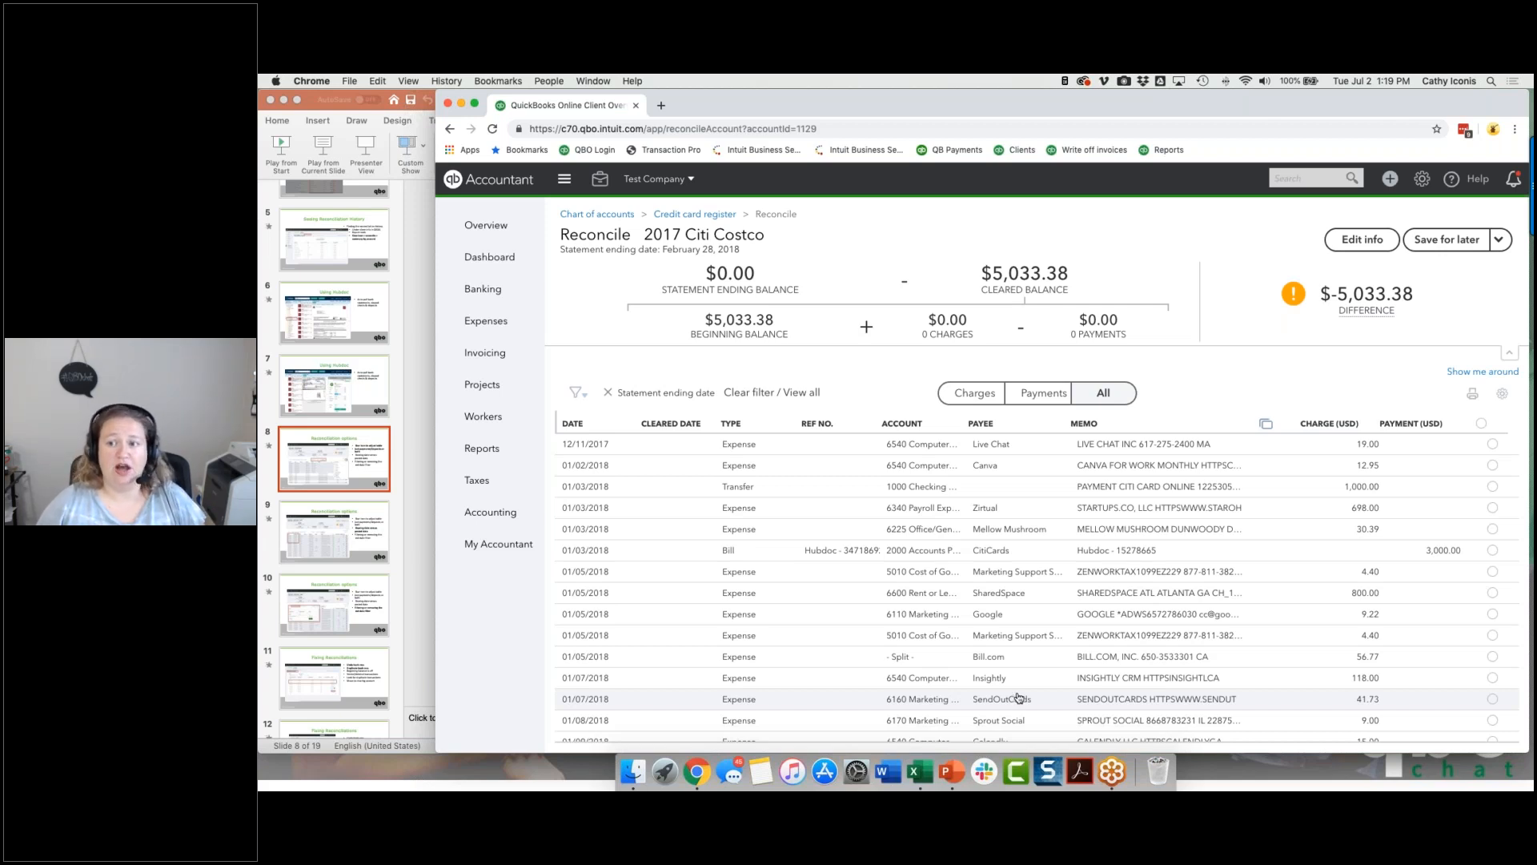
Step: Check the statement's ending balance and date in the reconciliation's edit form and close it
{"action": "left_click", "coordinate": [1362, 240]}
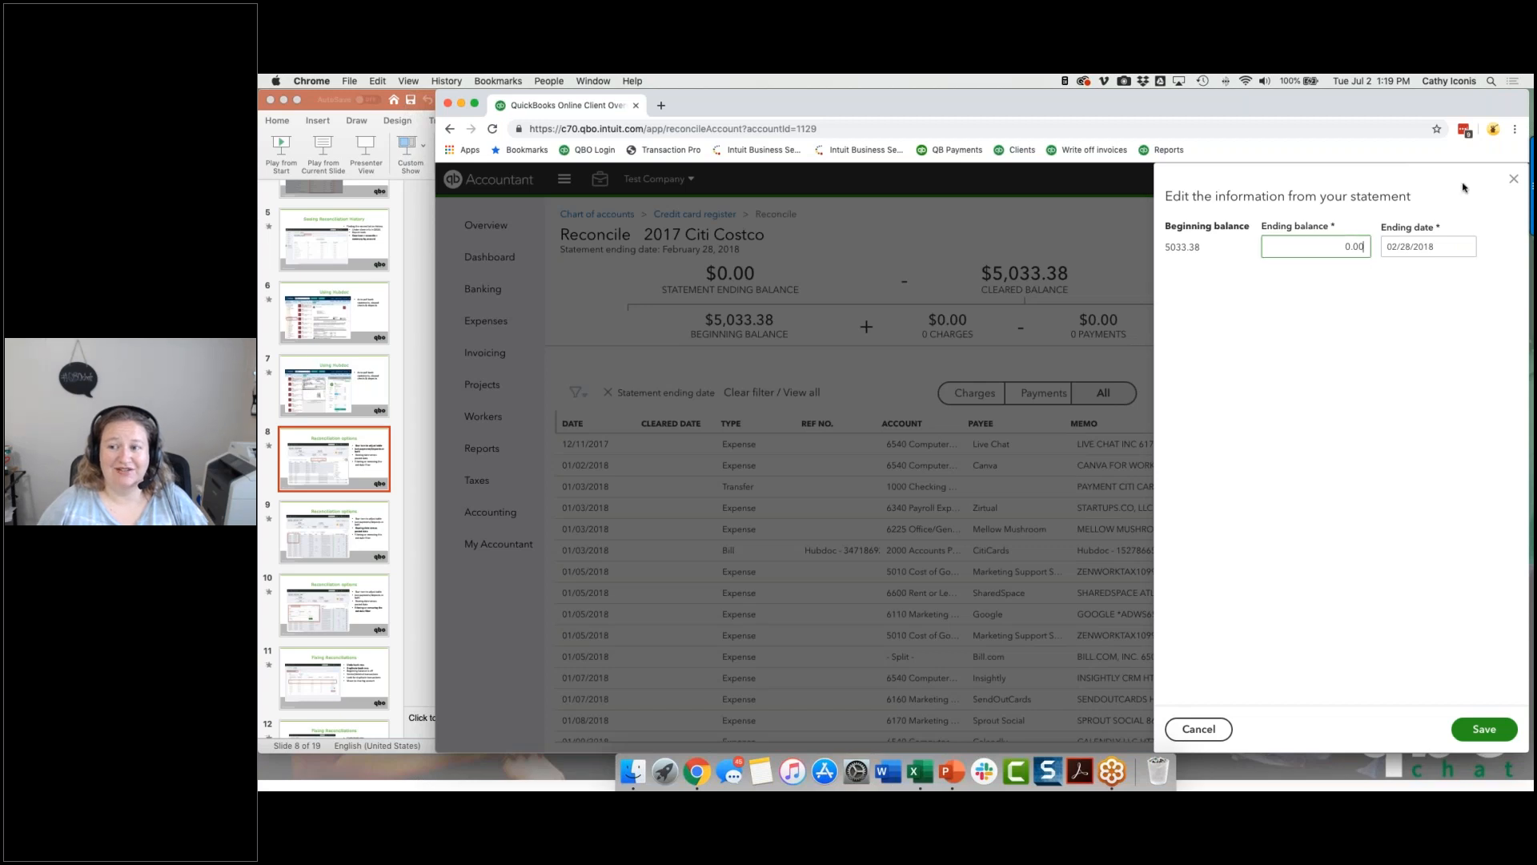
{"action": "left_click", "coordinate": [1512, 180]}
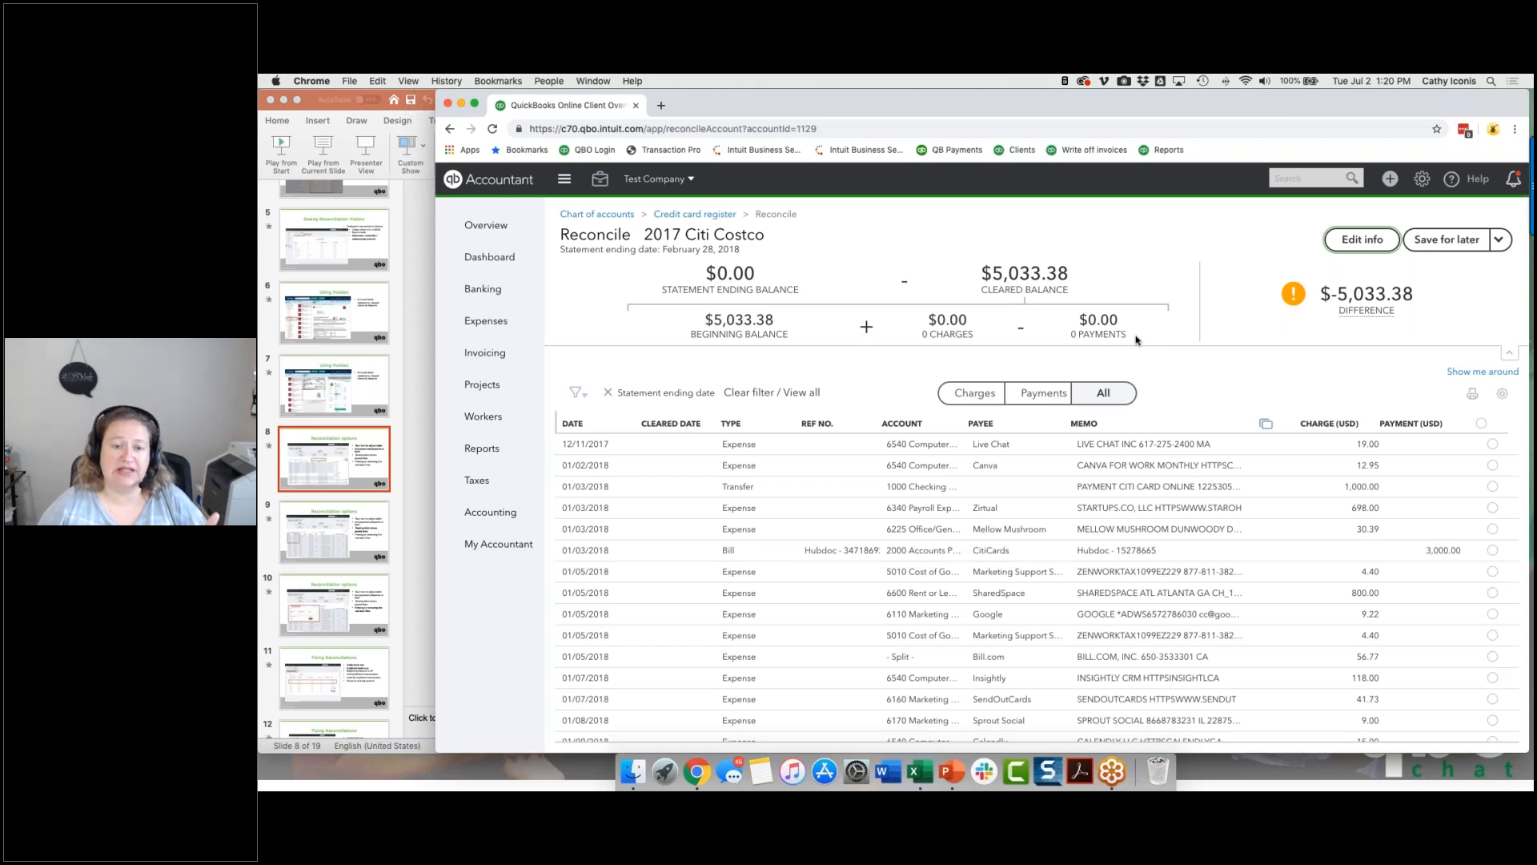
Step: Switch to Finder and browse Dropbox to B > Build Your Best QBO Practice > QBO Cleanup > Credit Card Statements
{"action": "left_click", "coordinate": [632, 771]}
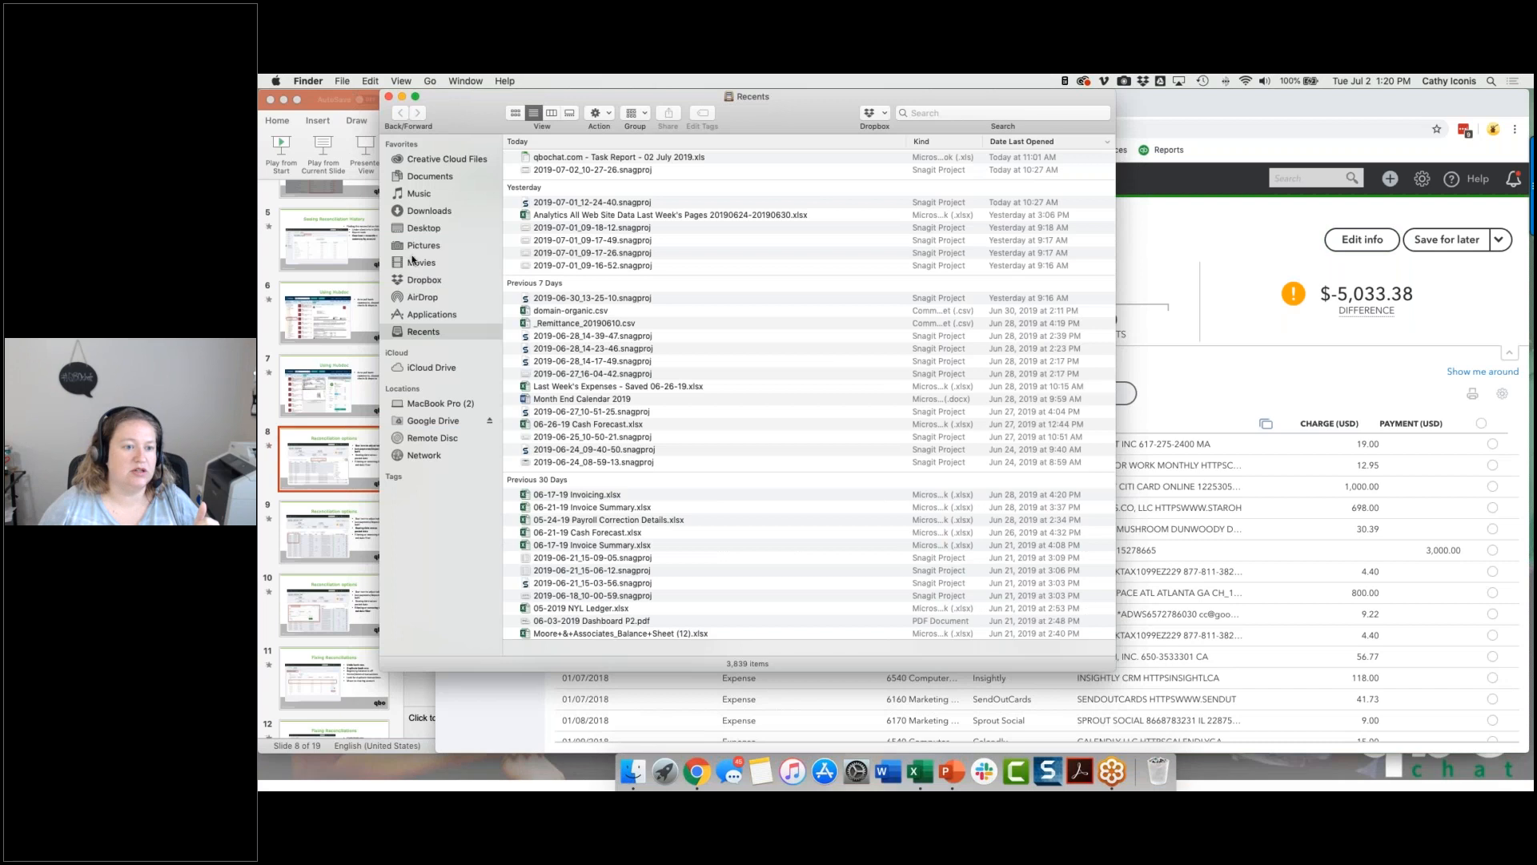
{"action": "left_click", "coordinate": [422, 280]}
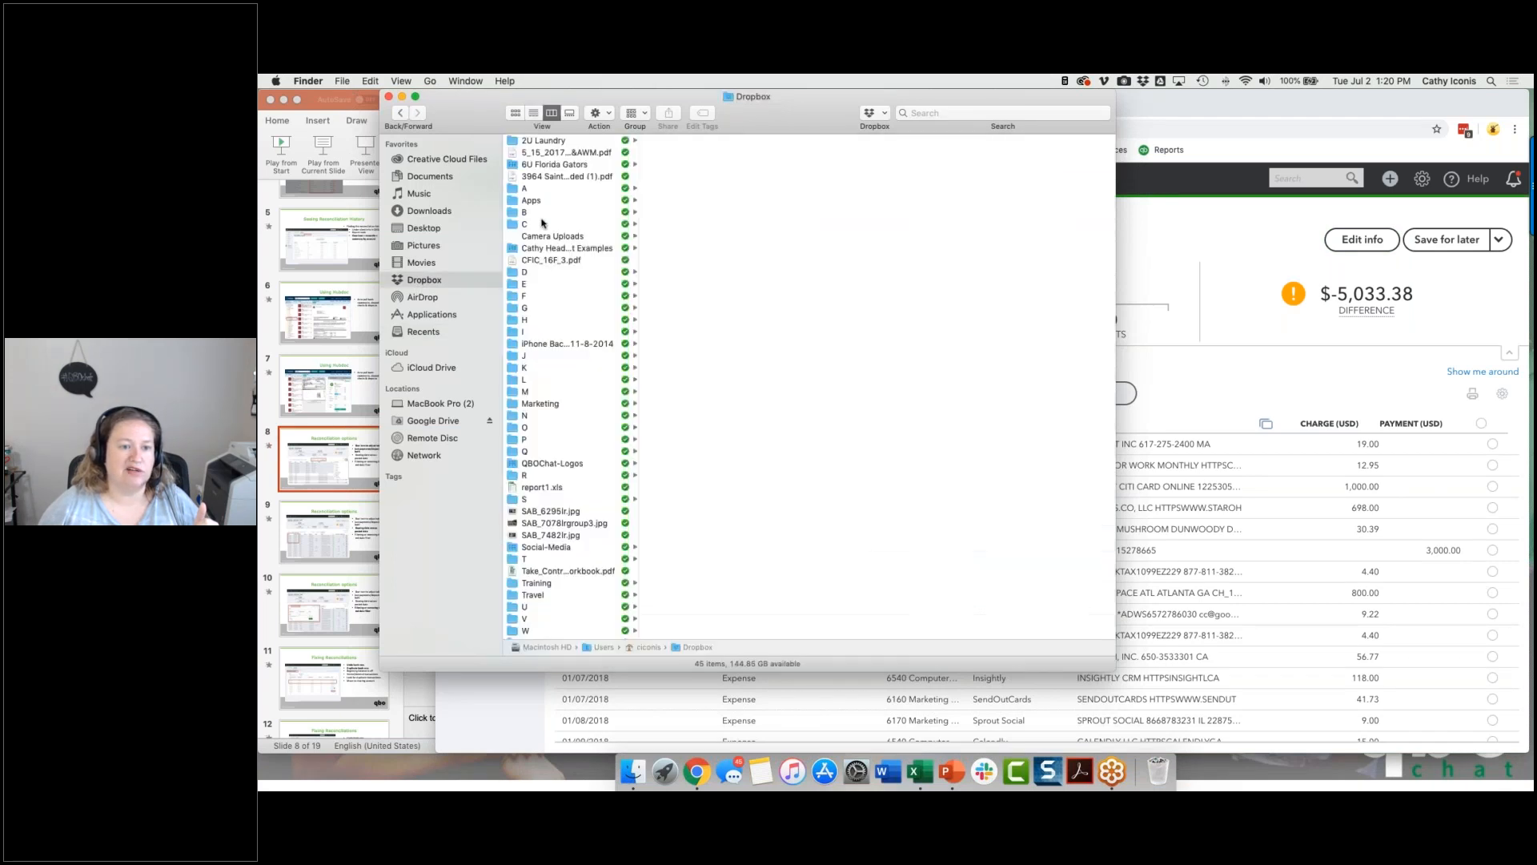
{"action": "left_click", "coordinate": [544, 213]}
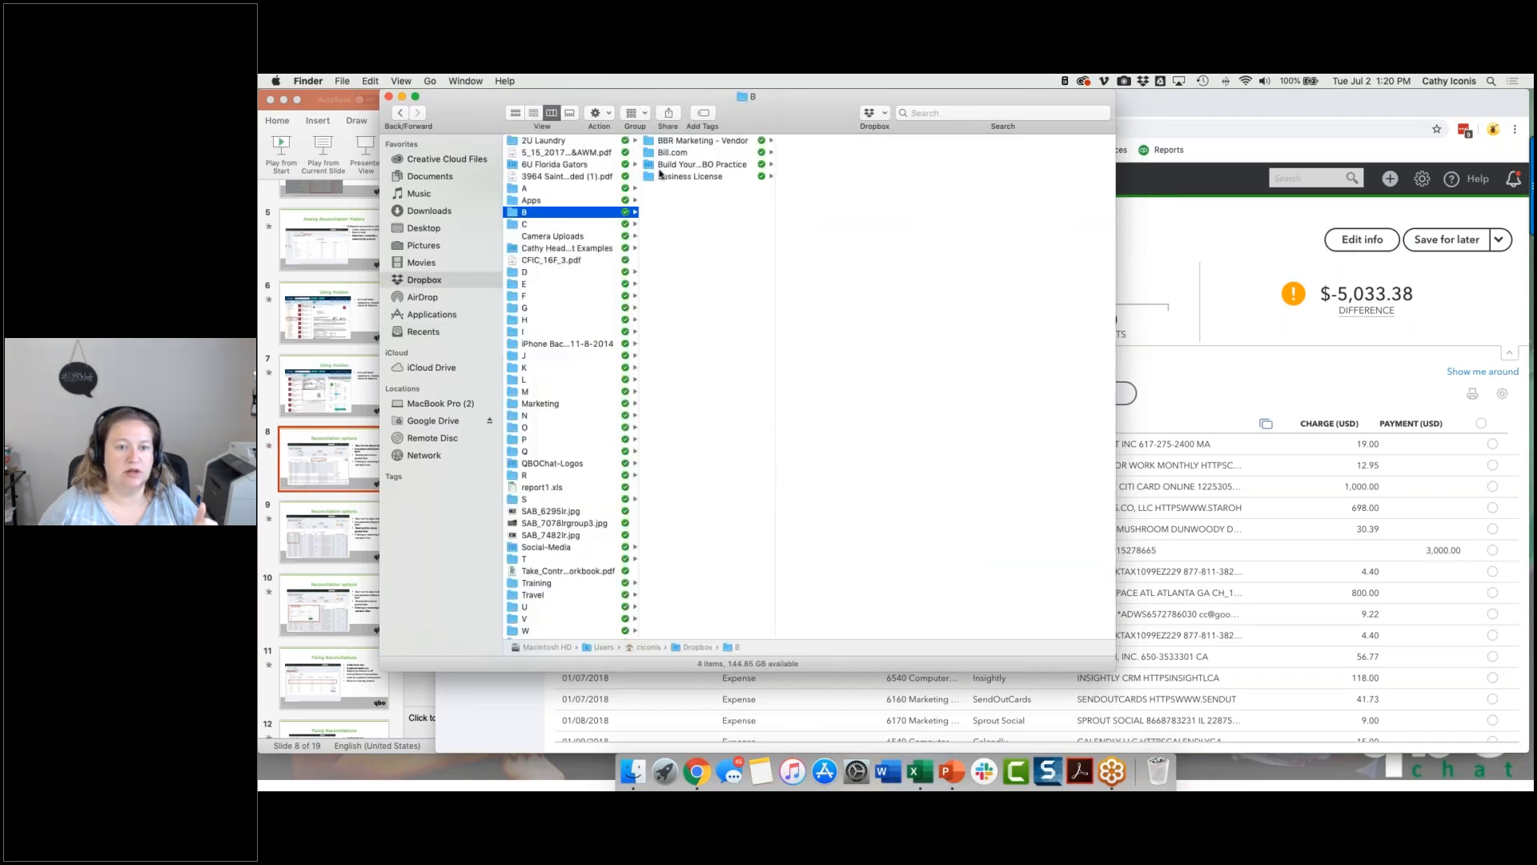
{"action": "left_click", "coordinate": [704, 164]}
{"action": "left_click", "coordinate": [810, 142]}
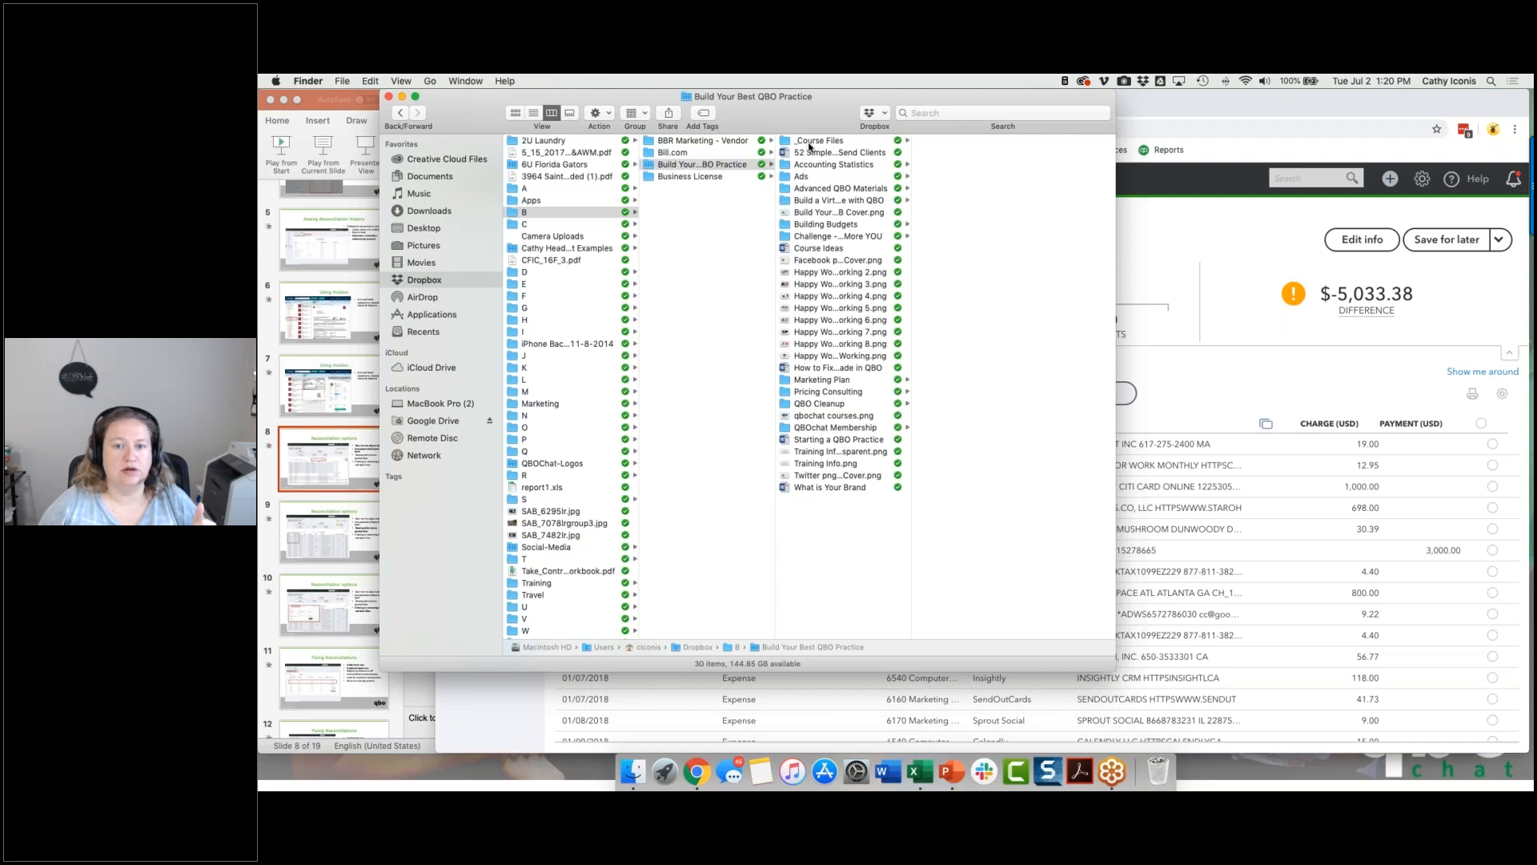
{"action": "left_click", "coordinate": [967, 154]}
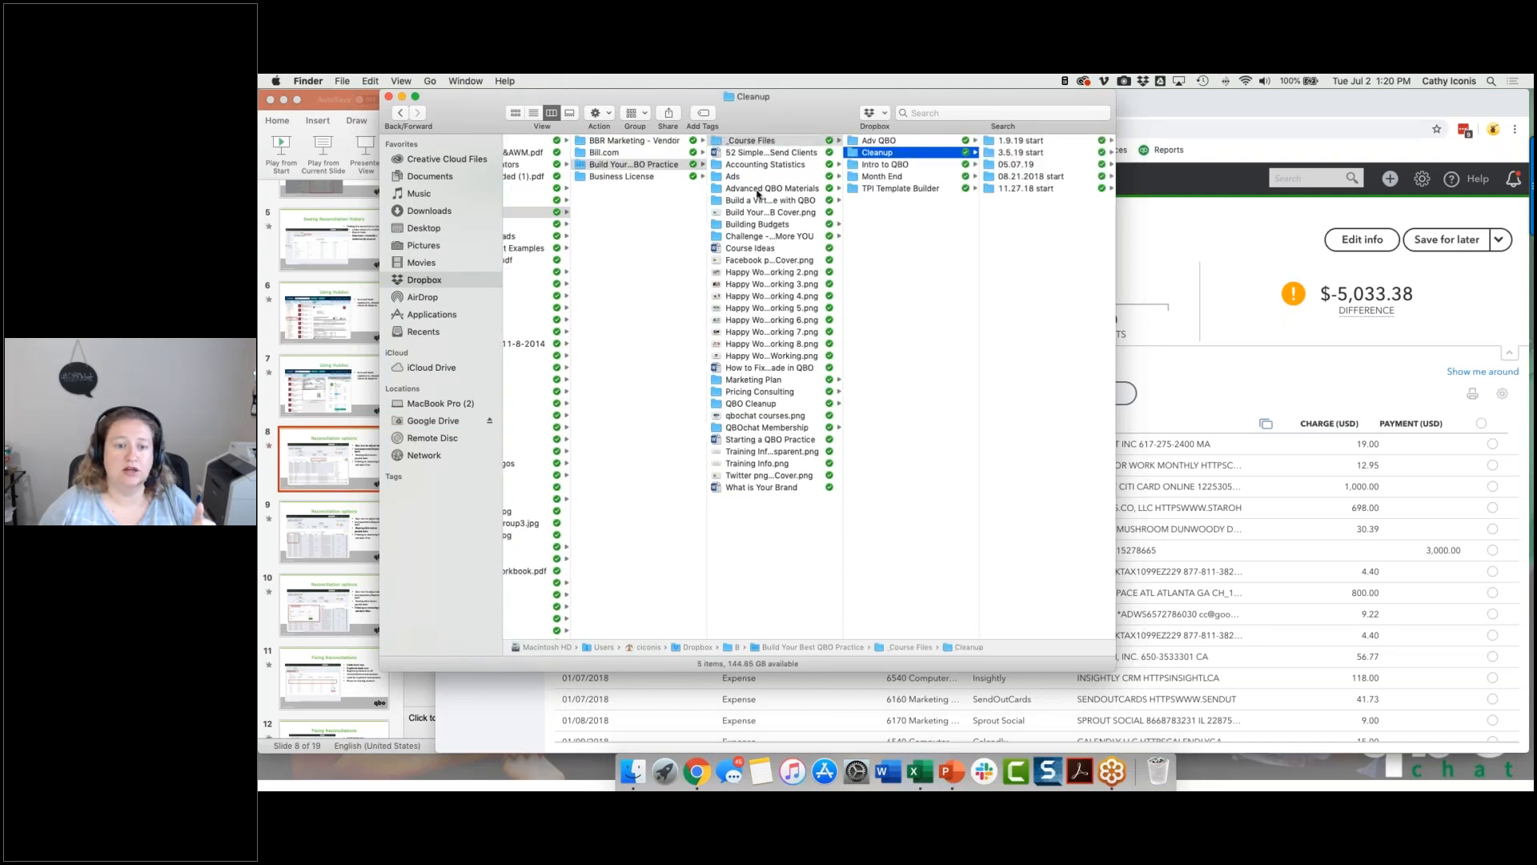
{"action": "left_click", "coordinate": [757, 405]}
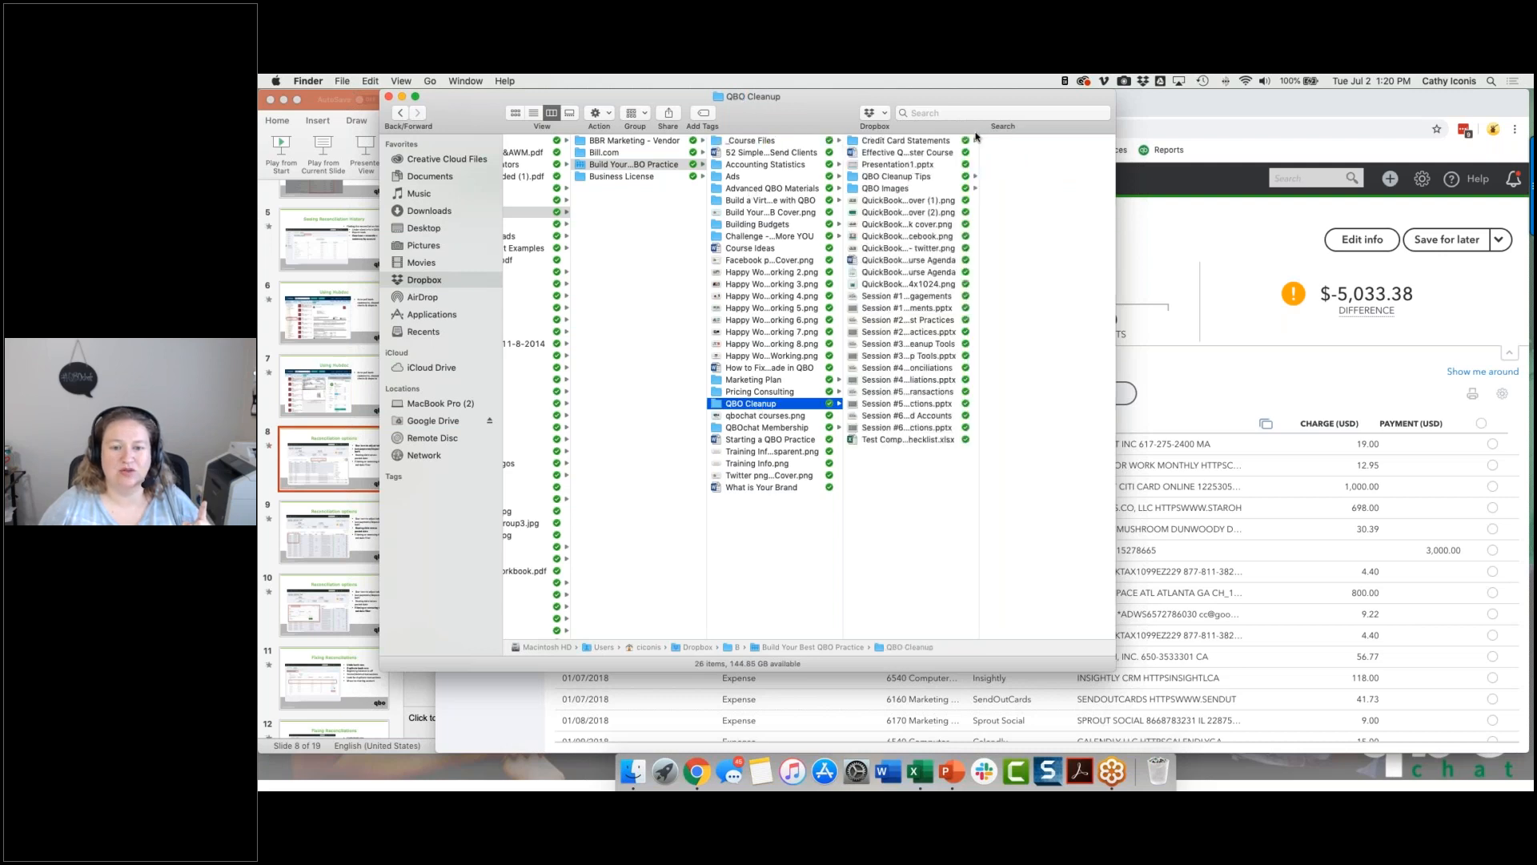
{"action": "left_click", "coordinate": [882, 141]}
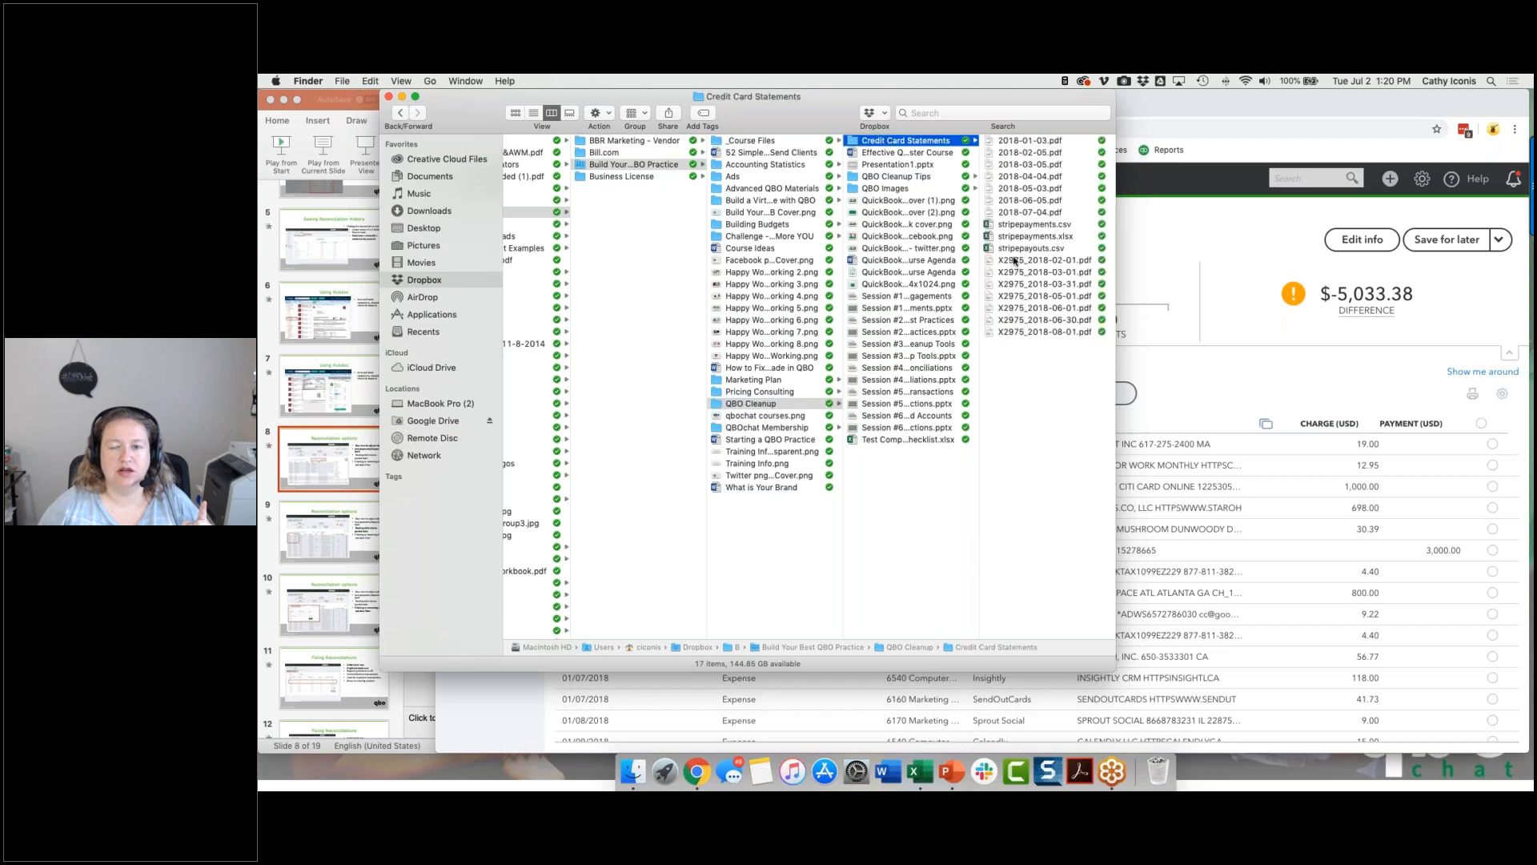
Step: Open the statement 2018-02-05.pdf in Acrobat, enlarge its window and close the Finder window
{"action": "left_click", "coordinate": [1010, 153]}
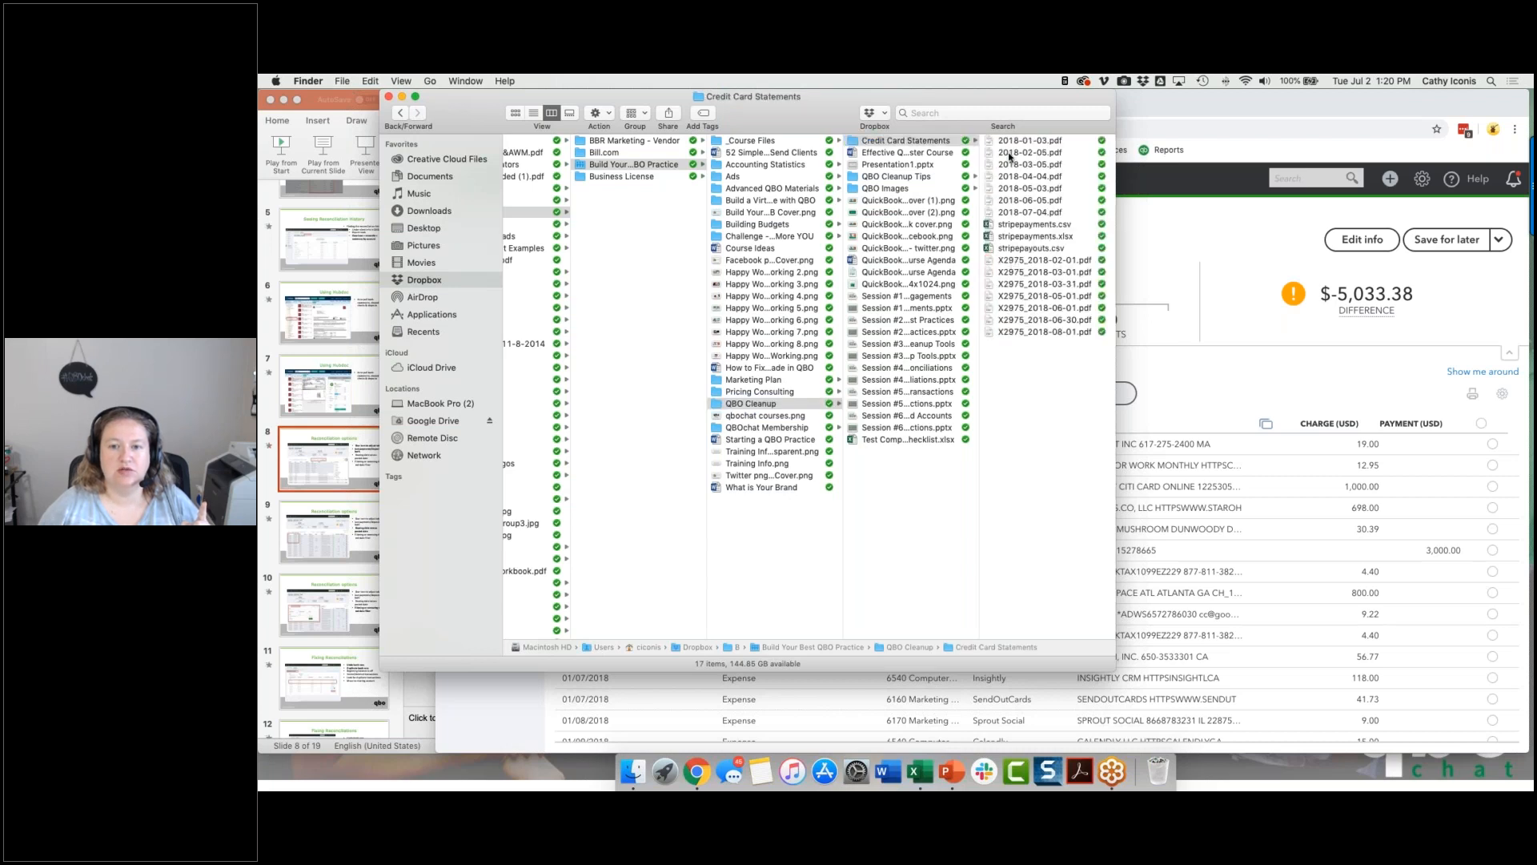
{"action": "double_click", "coordinate": [852, 154]}
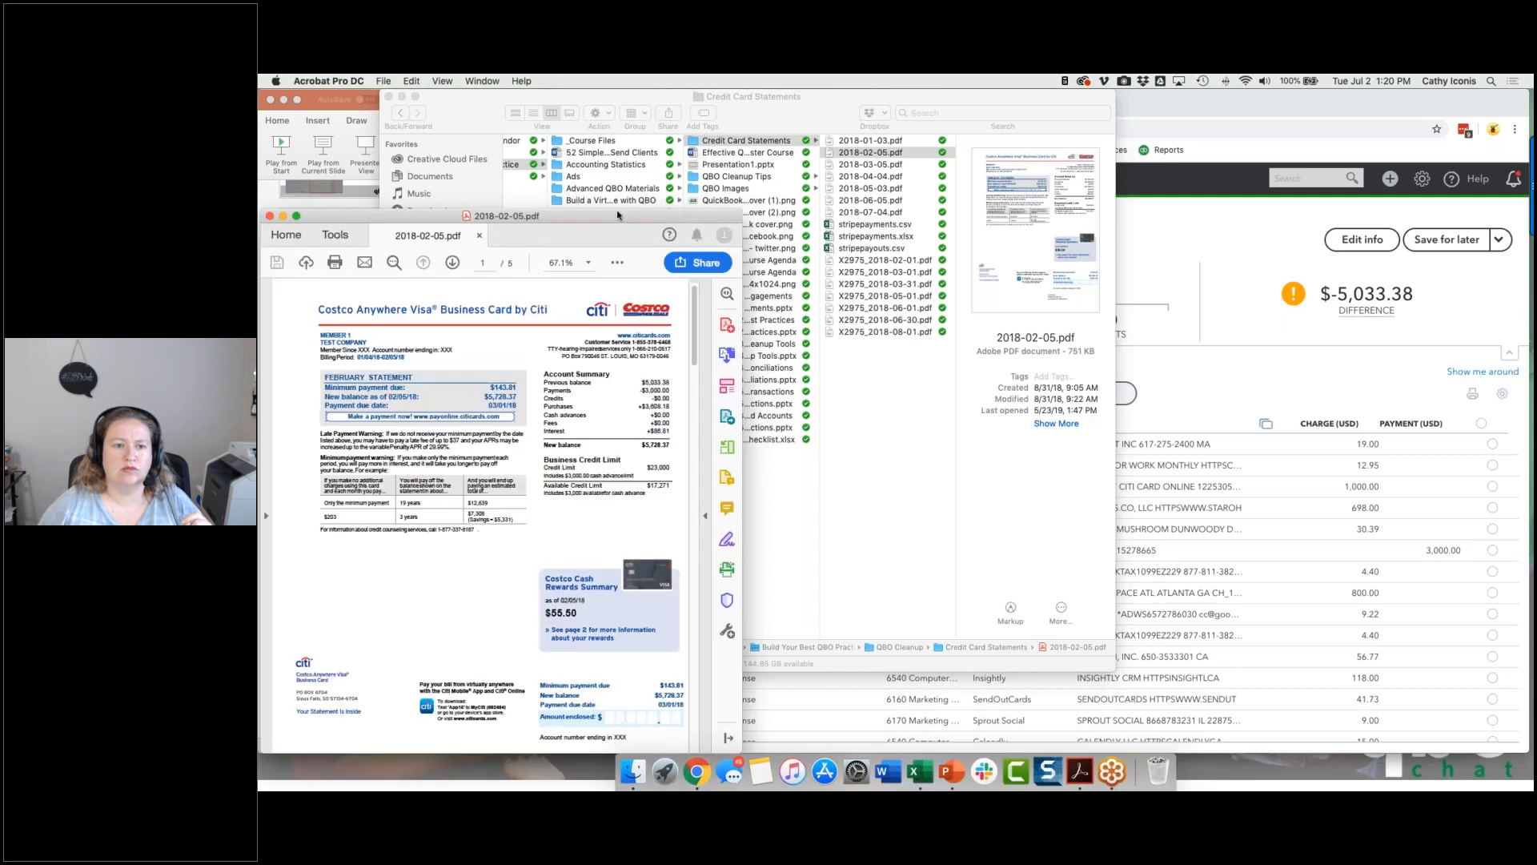
{"action": "left_click_drag", "start_coordinate": [838, 97], "coordinate": [882, 91]}
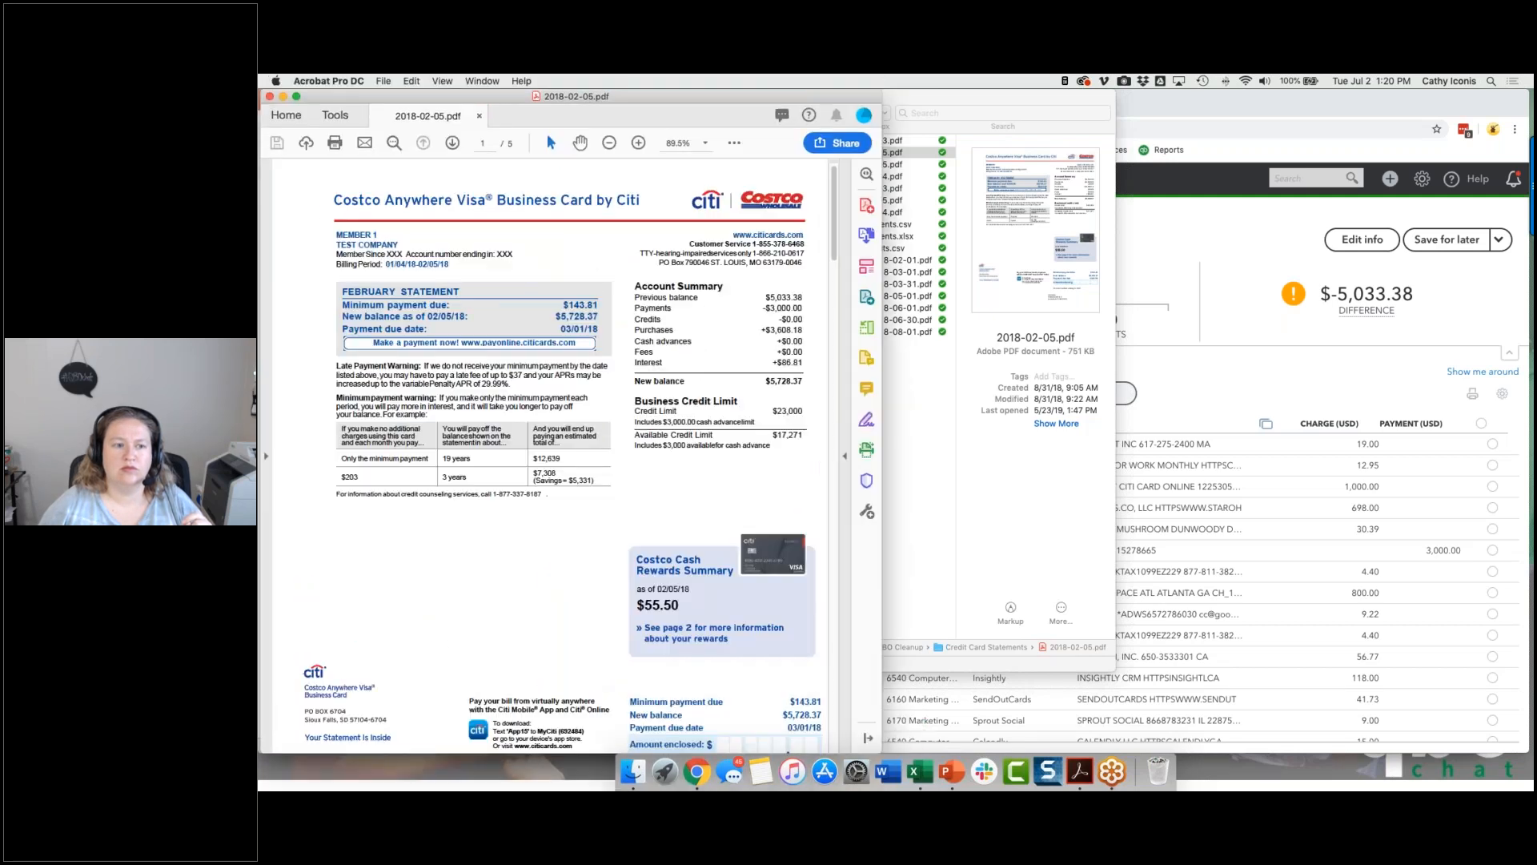
{"action": "left_click", "coordinate": [916, 98]}
{"action": "left_click", "coordinate": [384, 96]}
Step: Edit the reconciliation's statement information and copy the new balance from the PDF as the ending balance, 5,728.37
{"action": "left_click", "coordinate": [1242, 260]}
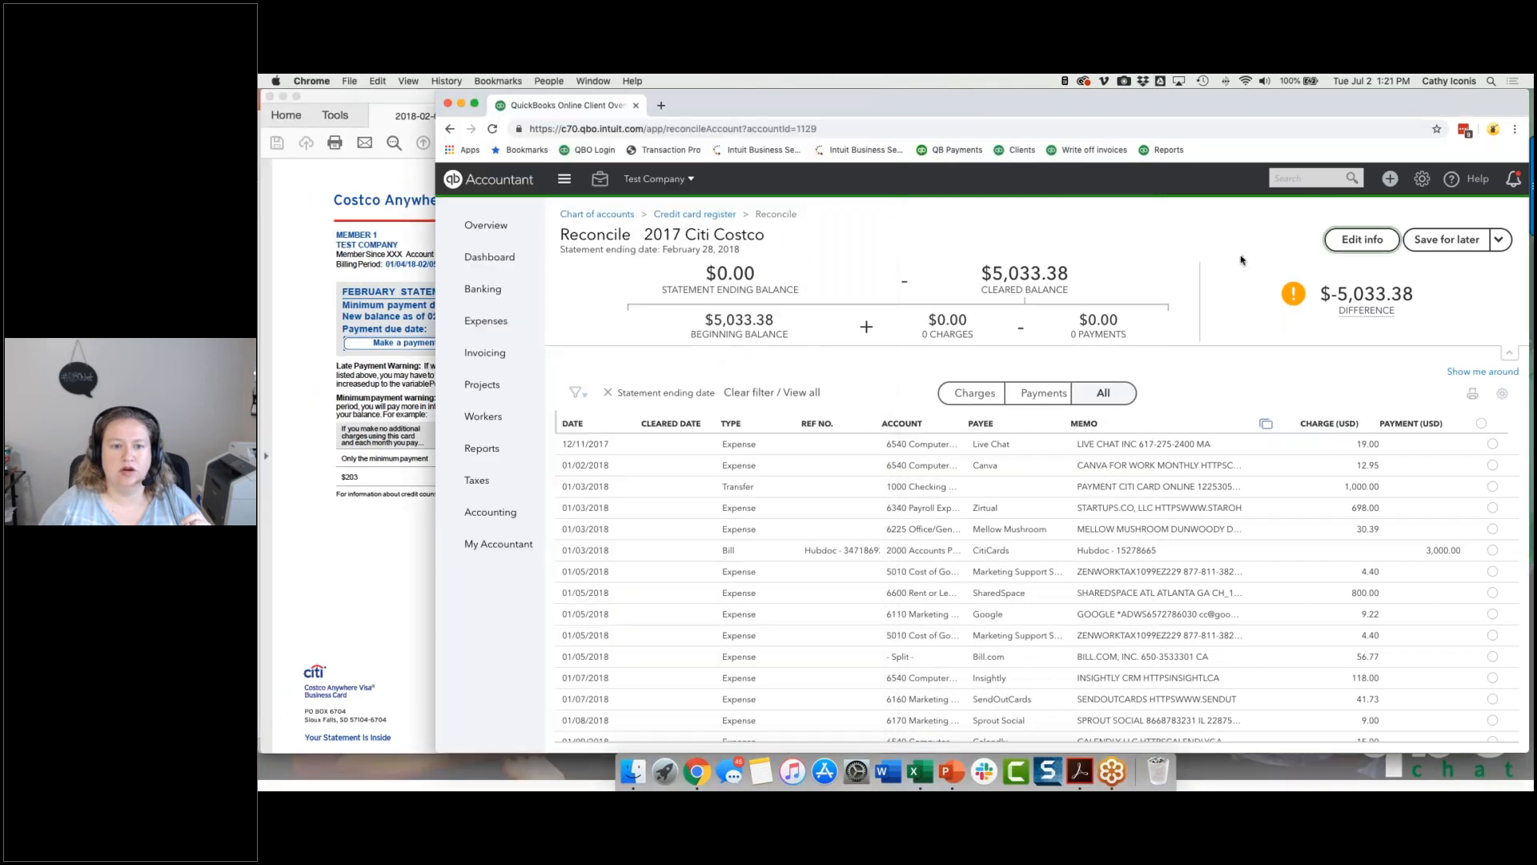
{"action": "left_click", "coordinate": [1346, 232]}
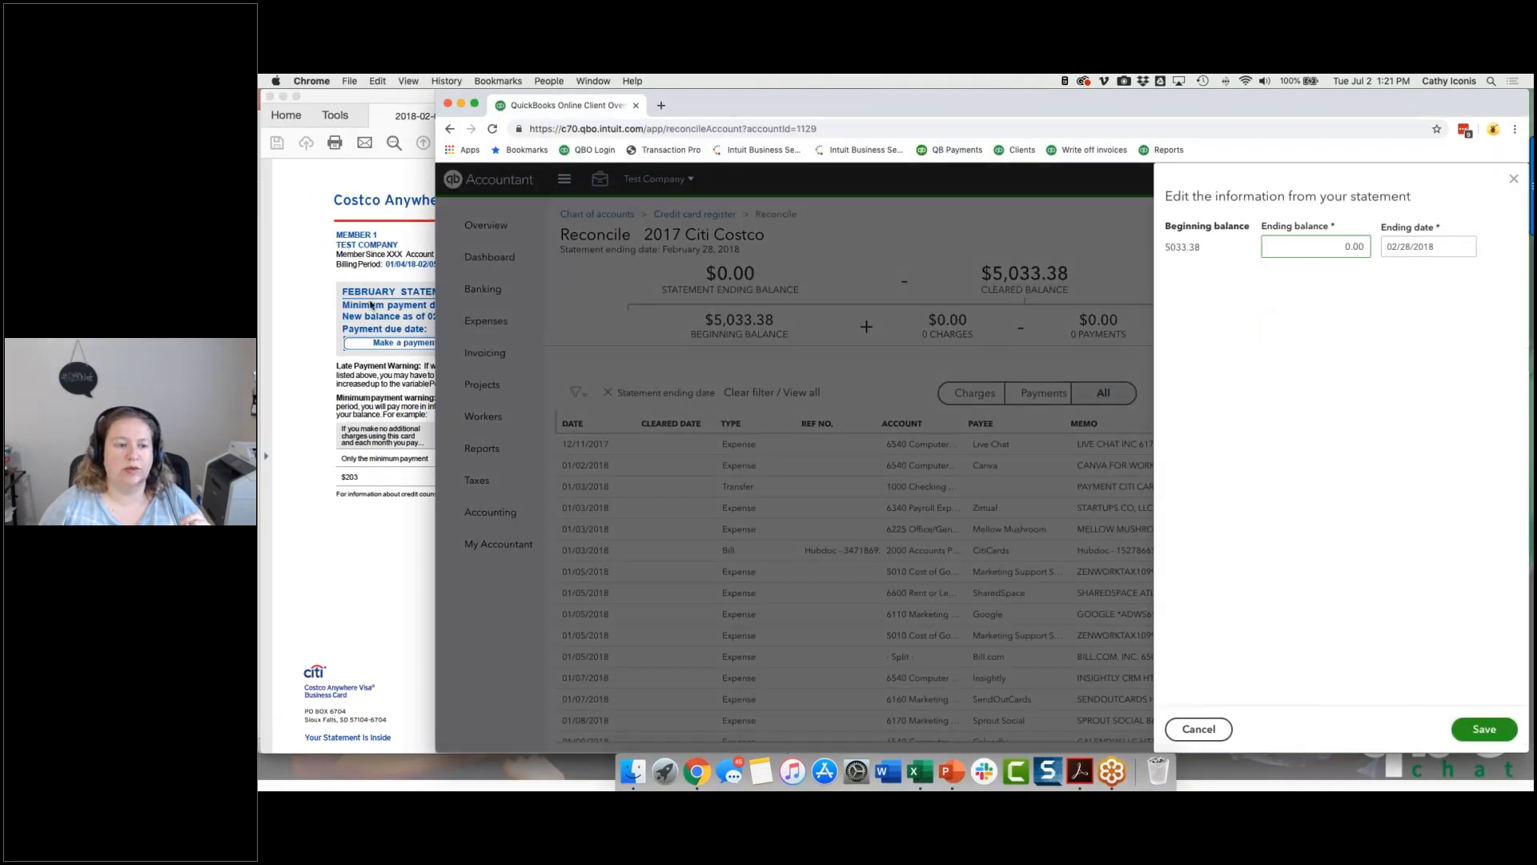
{"action": "left_click", "coordinate": [371, 304]}
{"action": "left_click_drag", "start_coordinate": [767, 381], "coordinate": [801, 383]}
{"action": "key", "text": "super+c"}
{"action": "left_click", "coordinate": [1344, 249]}
{"action": "key", "text": "super+v"}
{"action": "key", "text": "Tab"}
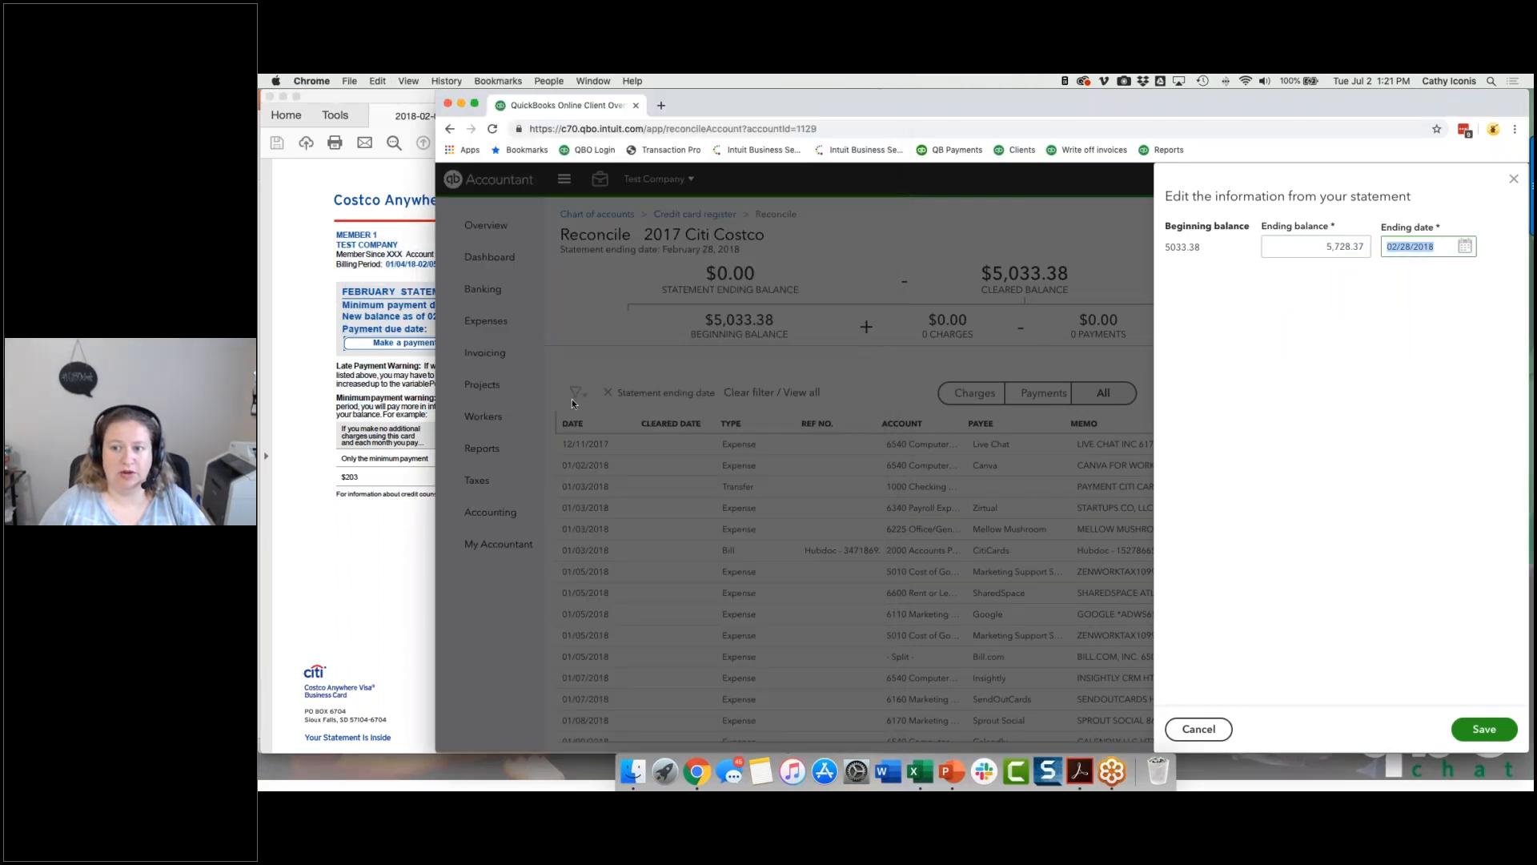
Step: Check the closing date on the PDF statement, set the ending date to 02/05/2018 and save the statement information
{"action": "left_click", "coordinate": [353, 495]}
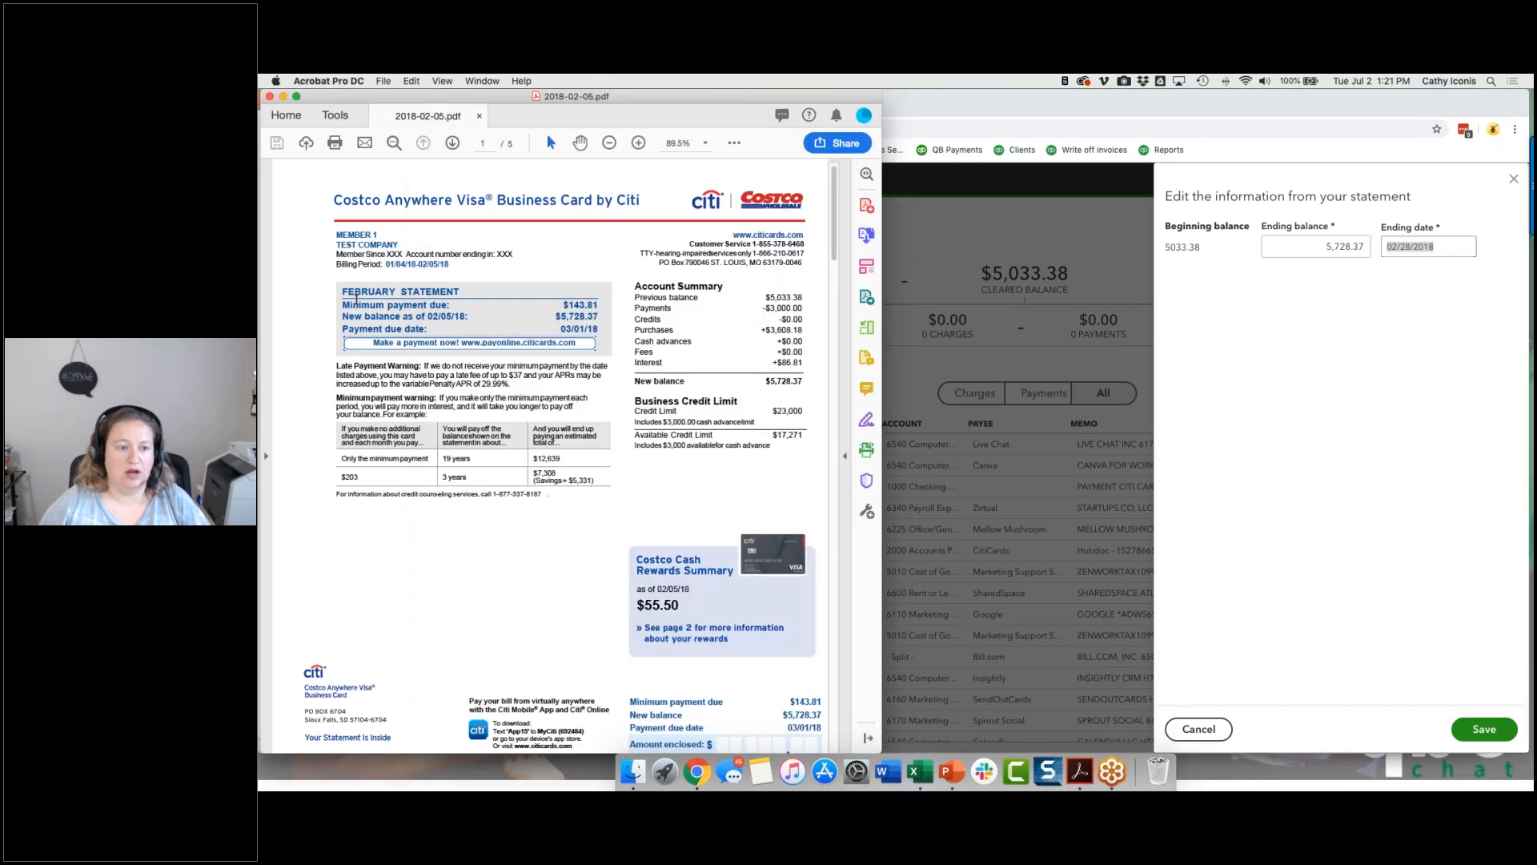
{"action": "left_click", "coordinate": [1307, 325]}
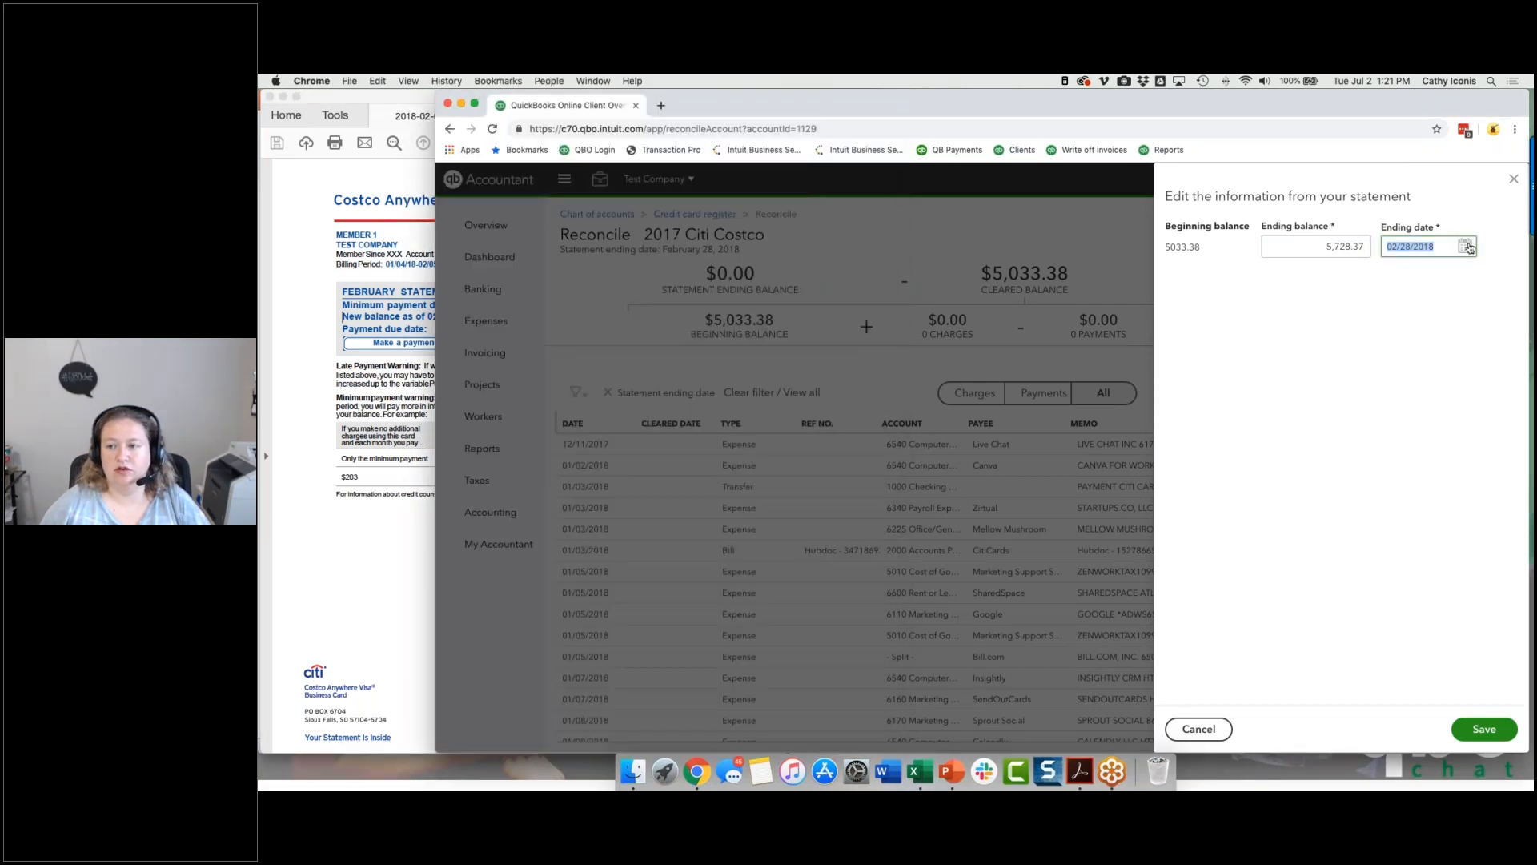
{"action": "type", "text": "02/05/2018"}
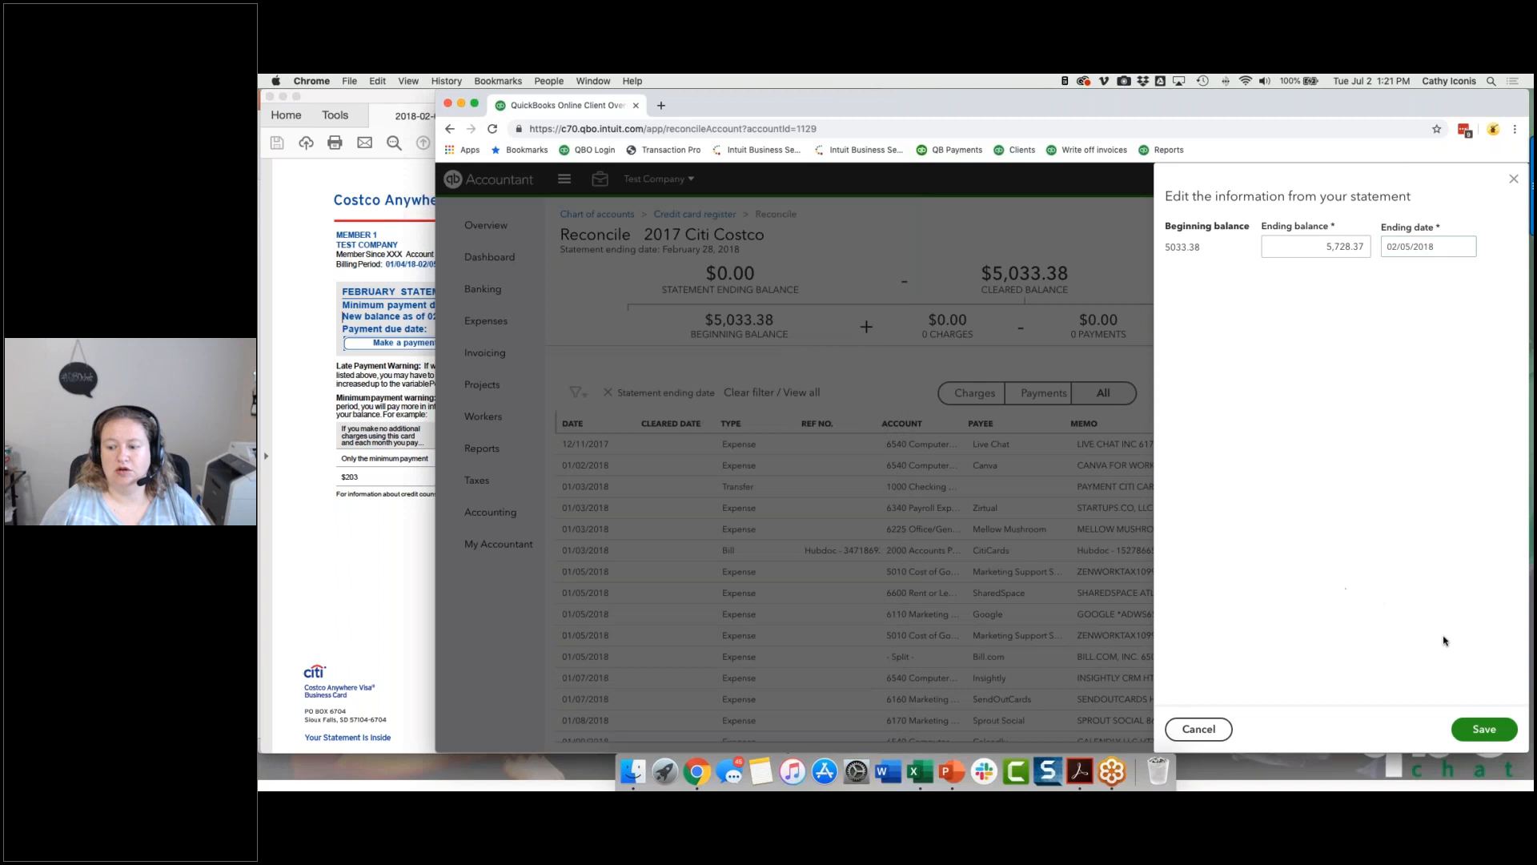
{"action": "left_click", "coordinate": [1481, 730]}
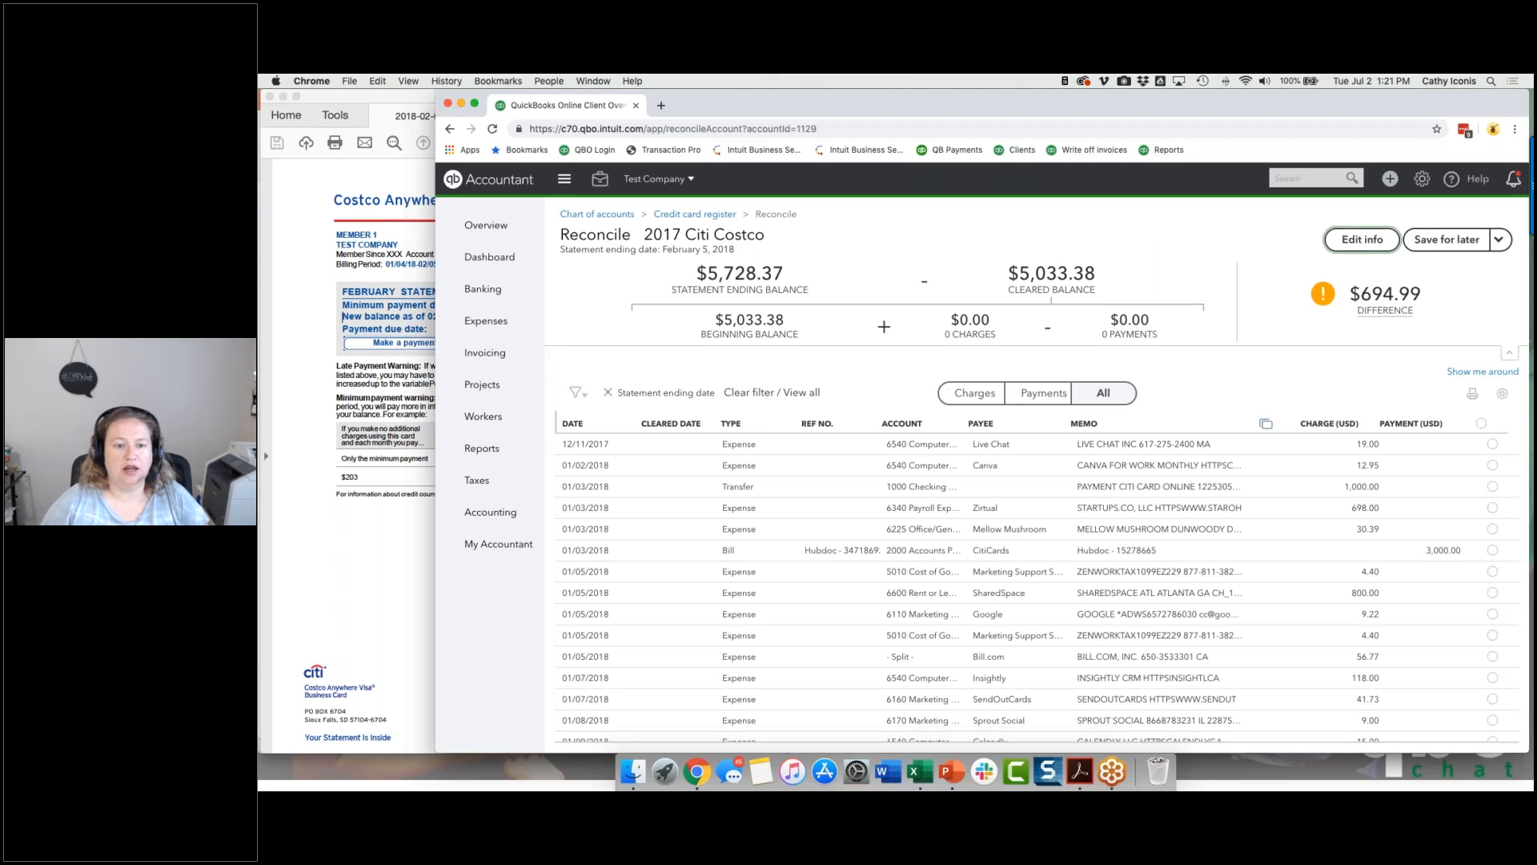
Step: Switch to the PDF statement and examine the payments and purchases in its Account Summary
{"action": "left_click", "coordinate": [343, 316]}
{"action": "left_click_drag", "start_coordinate": [636, 309], "coordinate": [801, 310]}
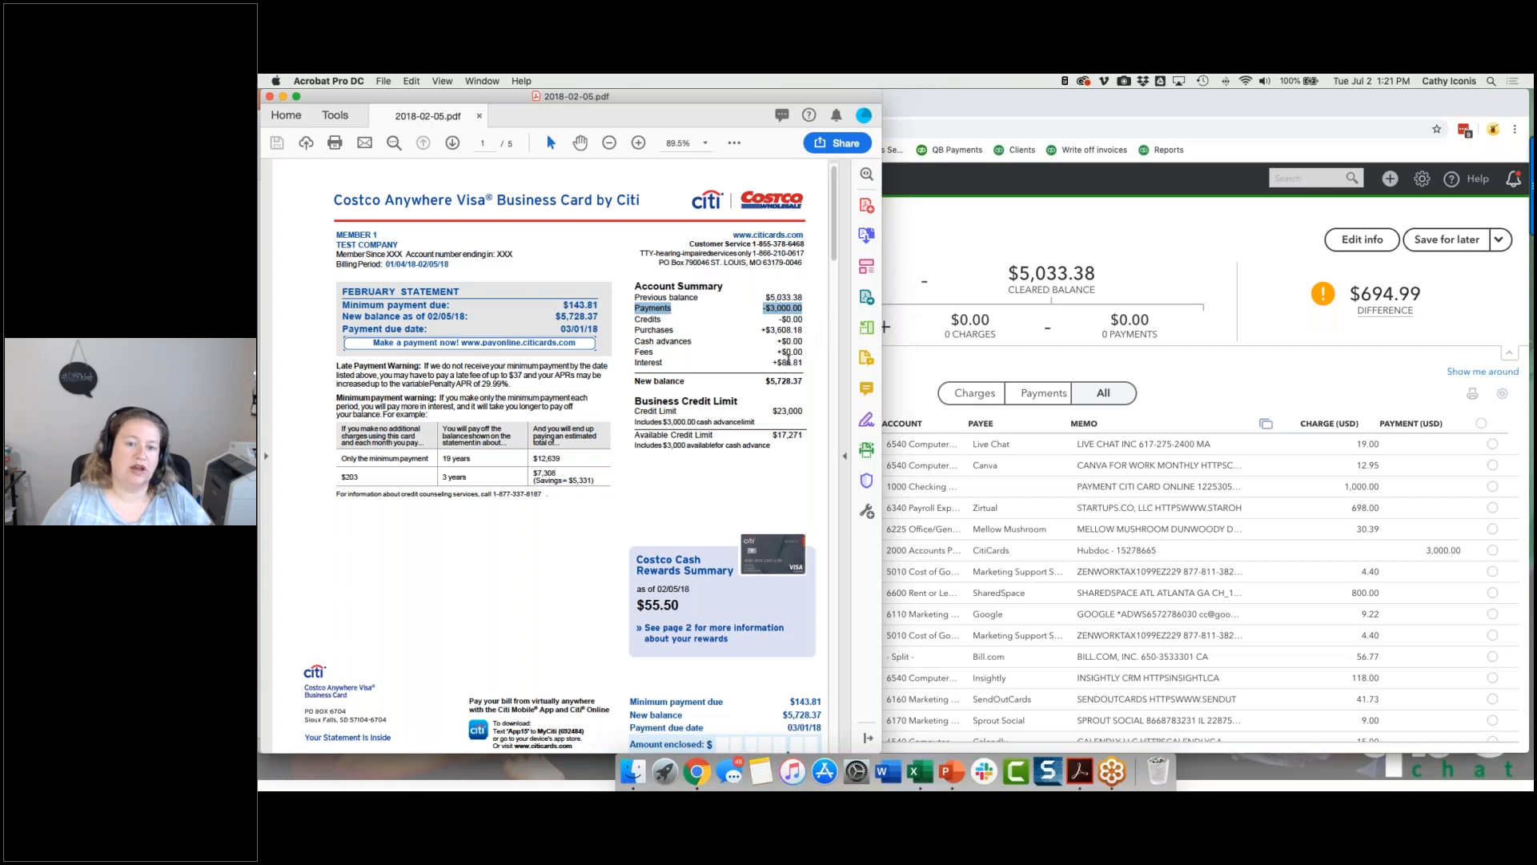
{"action": "left_click", "coordinate": [771, 332]}
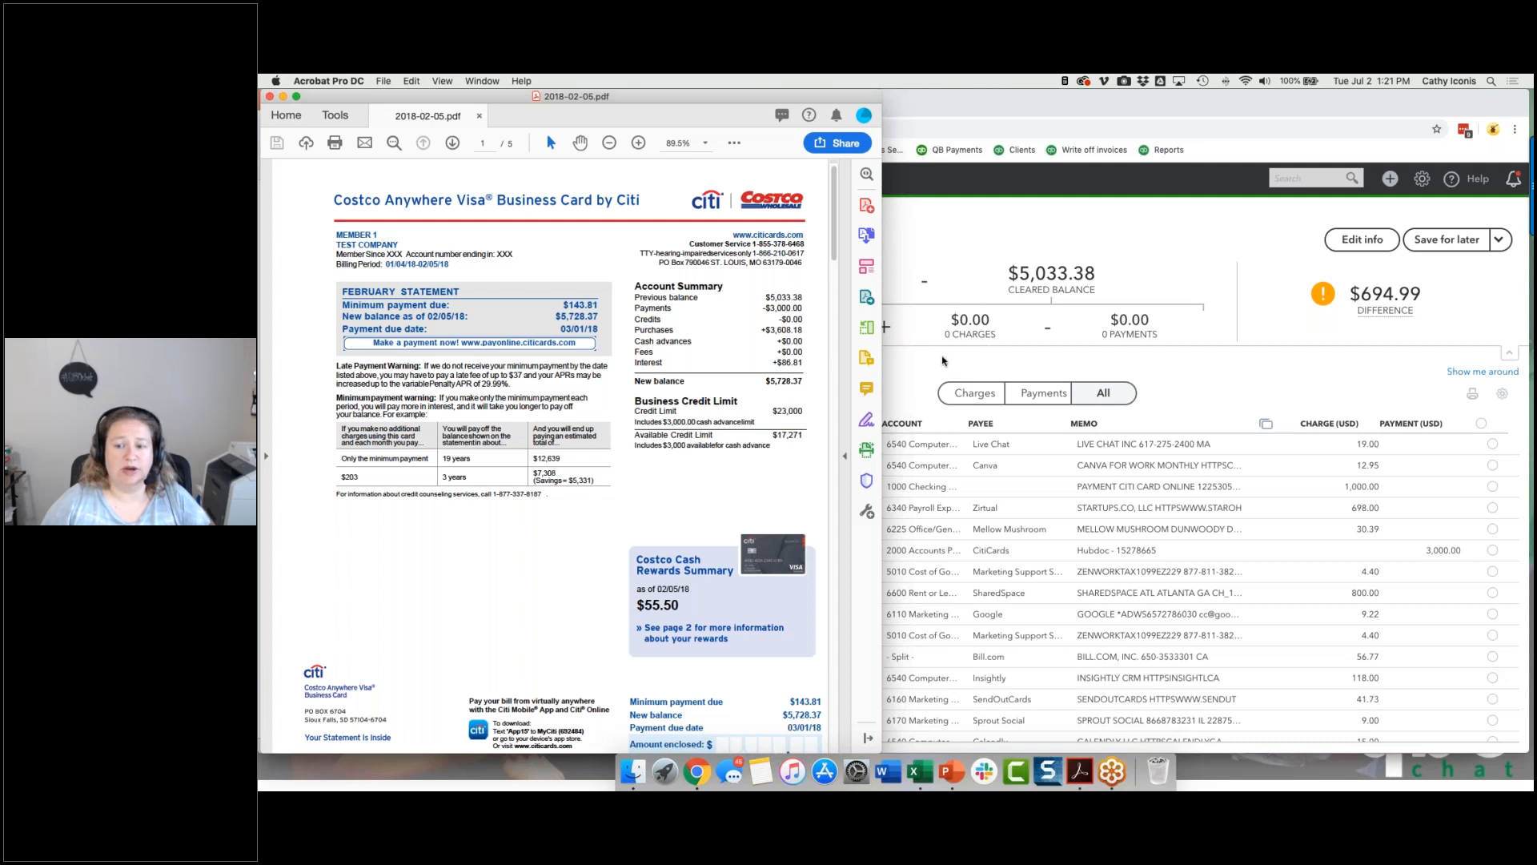
Step: Return to the QuickBooks reconciliation and filter the transactions to a custom date range ending 02/28/2018
{"action": "left_click", "coordinate": [943, 361]}
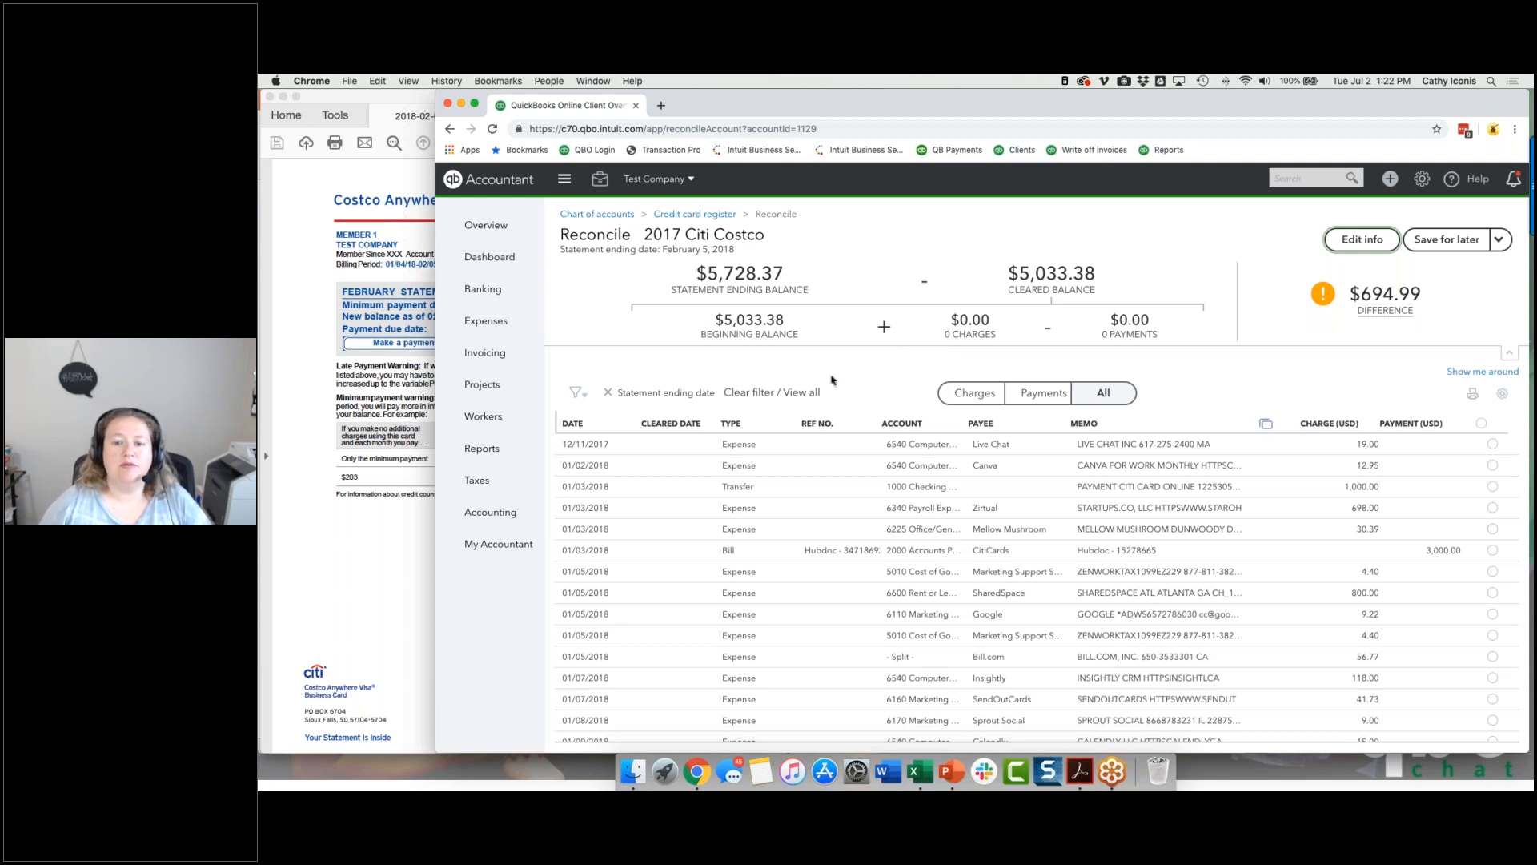
{"action": "left_click", "coordinate": [583, 398]}
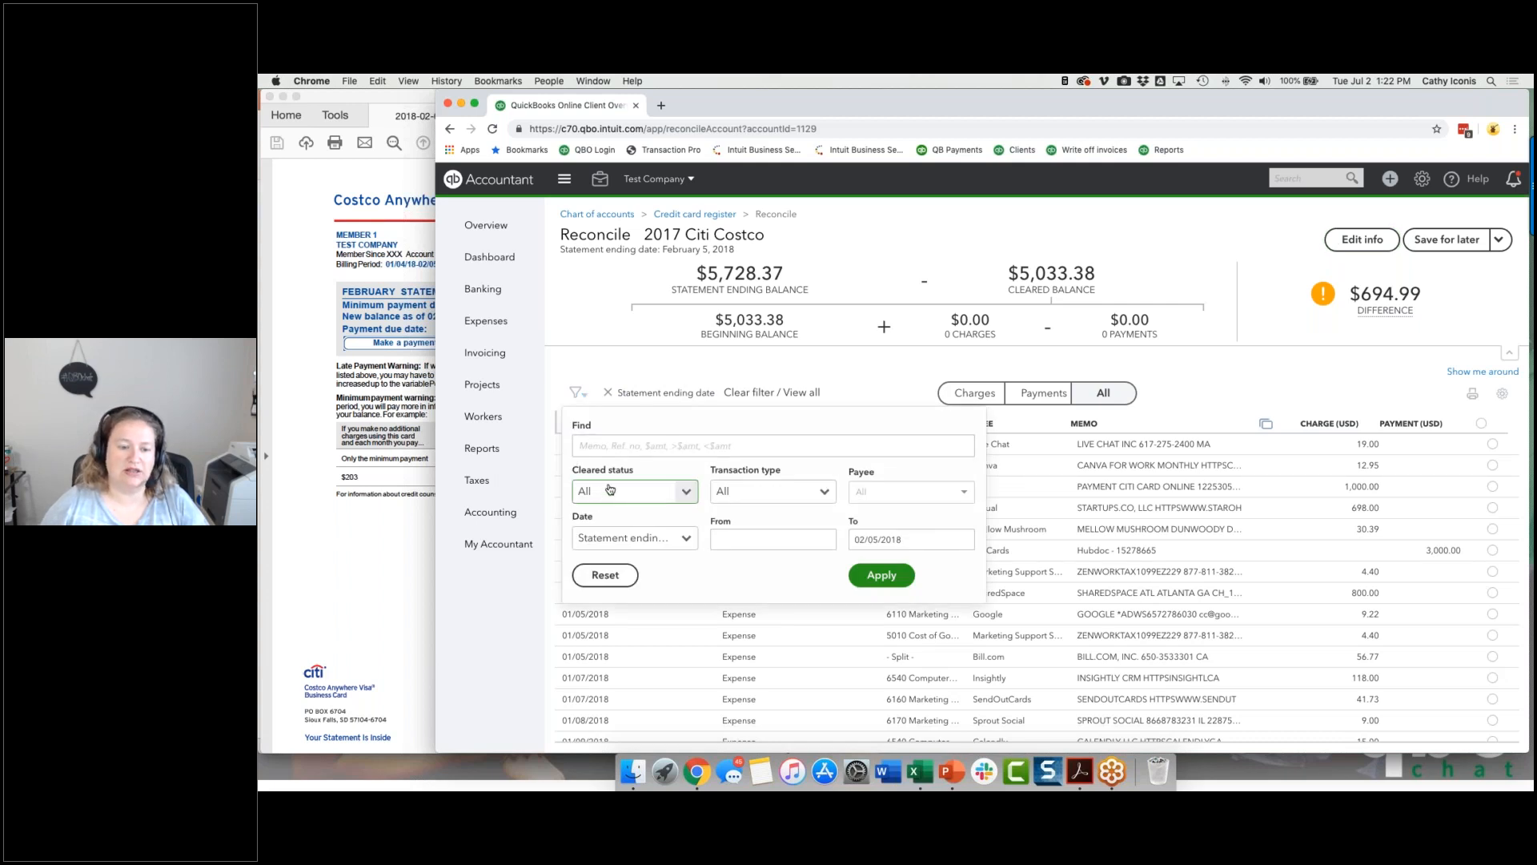
{"action": "left_click", "coordinate": [695, 543]}
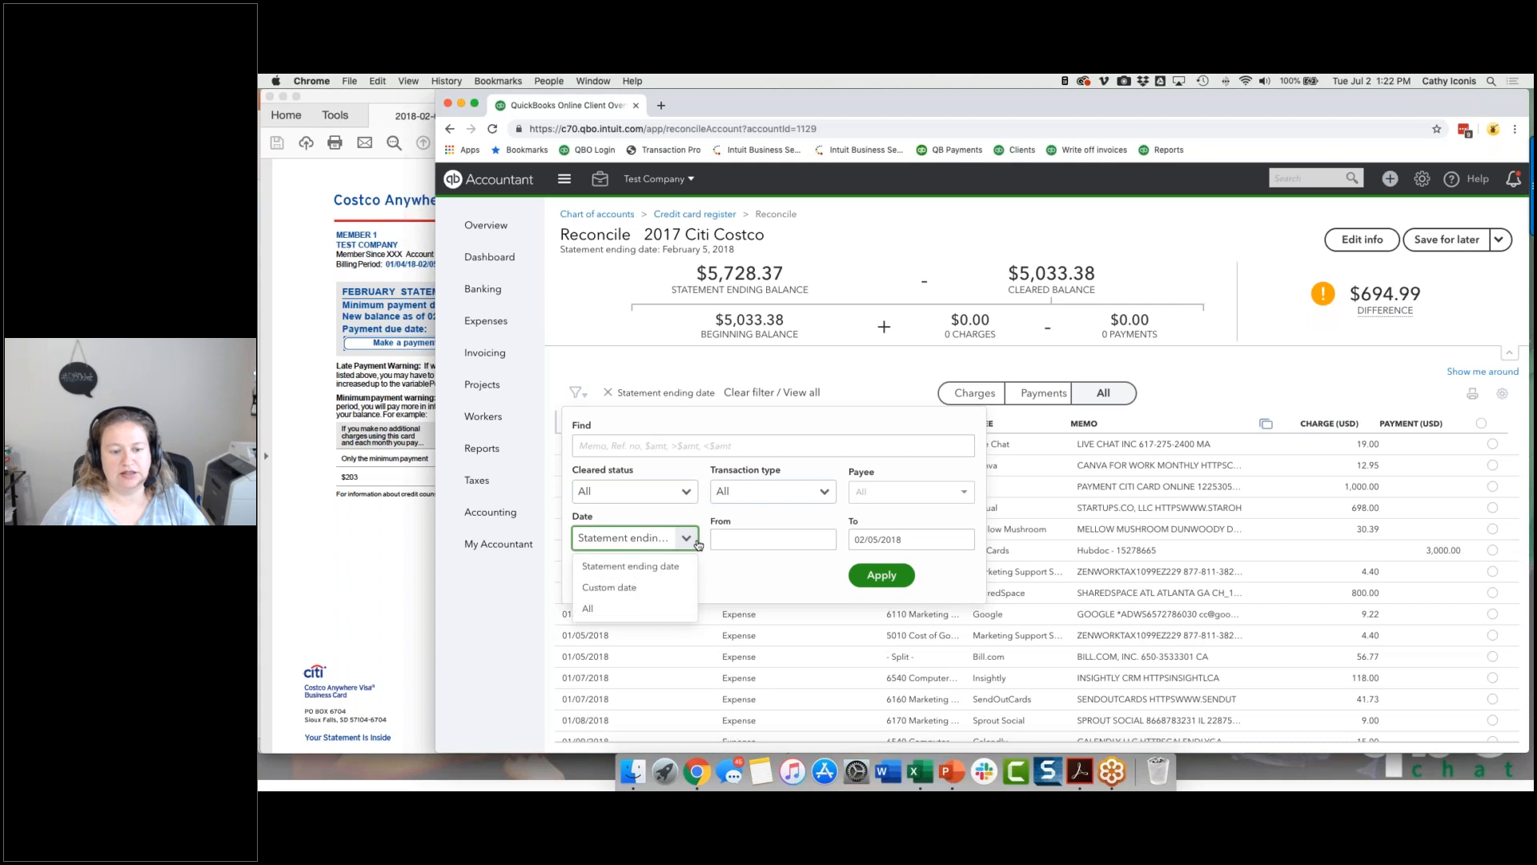
{"action": "left_click", "coordinate": [697, 544]}
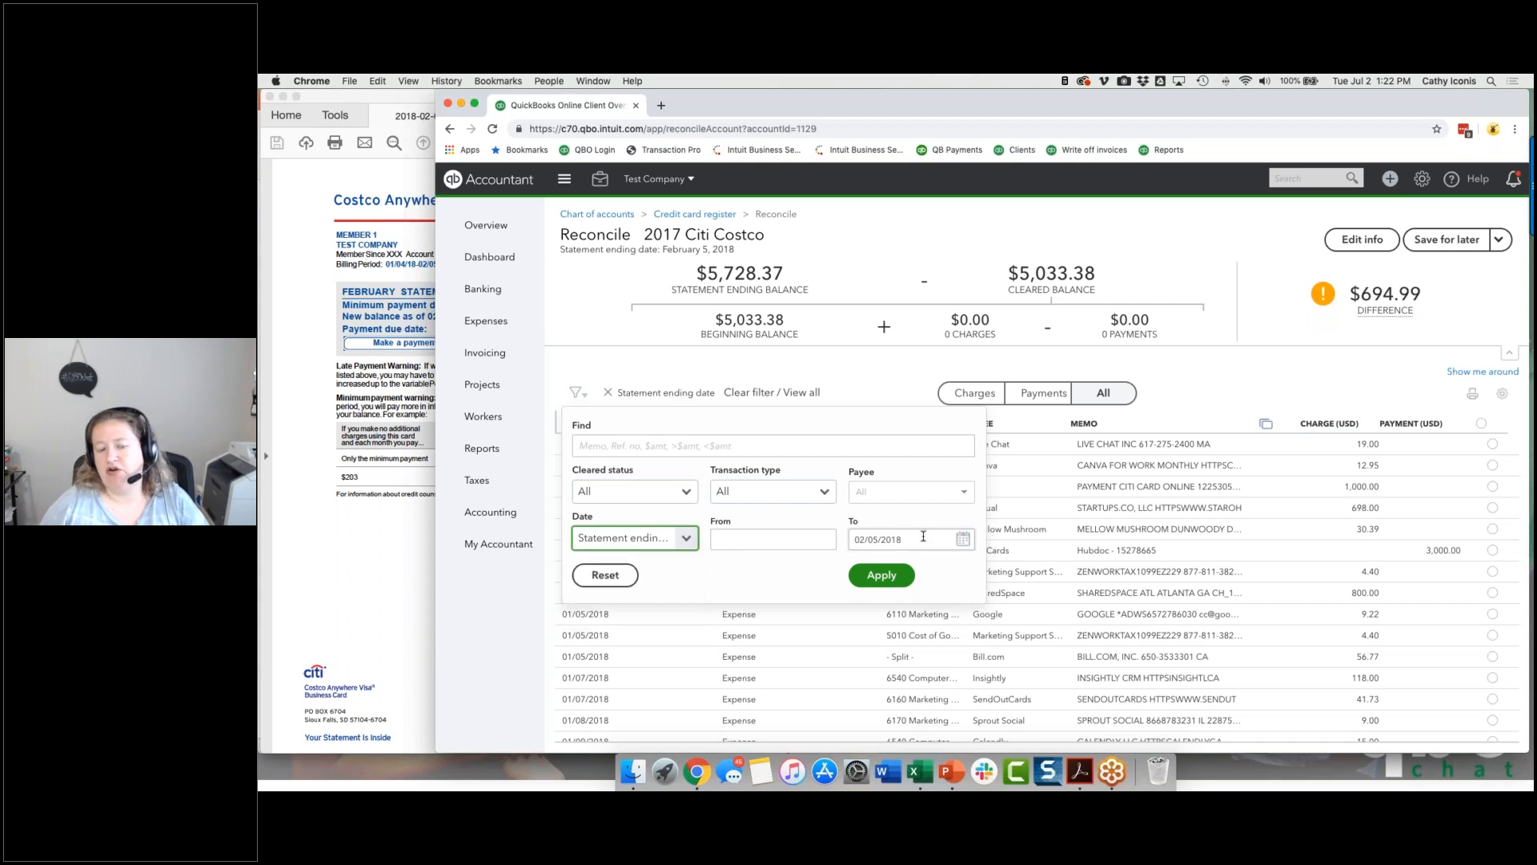
{"action": "left_click", "coordinate": [963, 539]}
{"action": "left_click", "coordinate": [919, 677]}
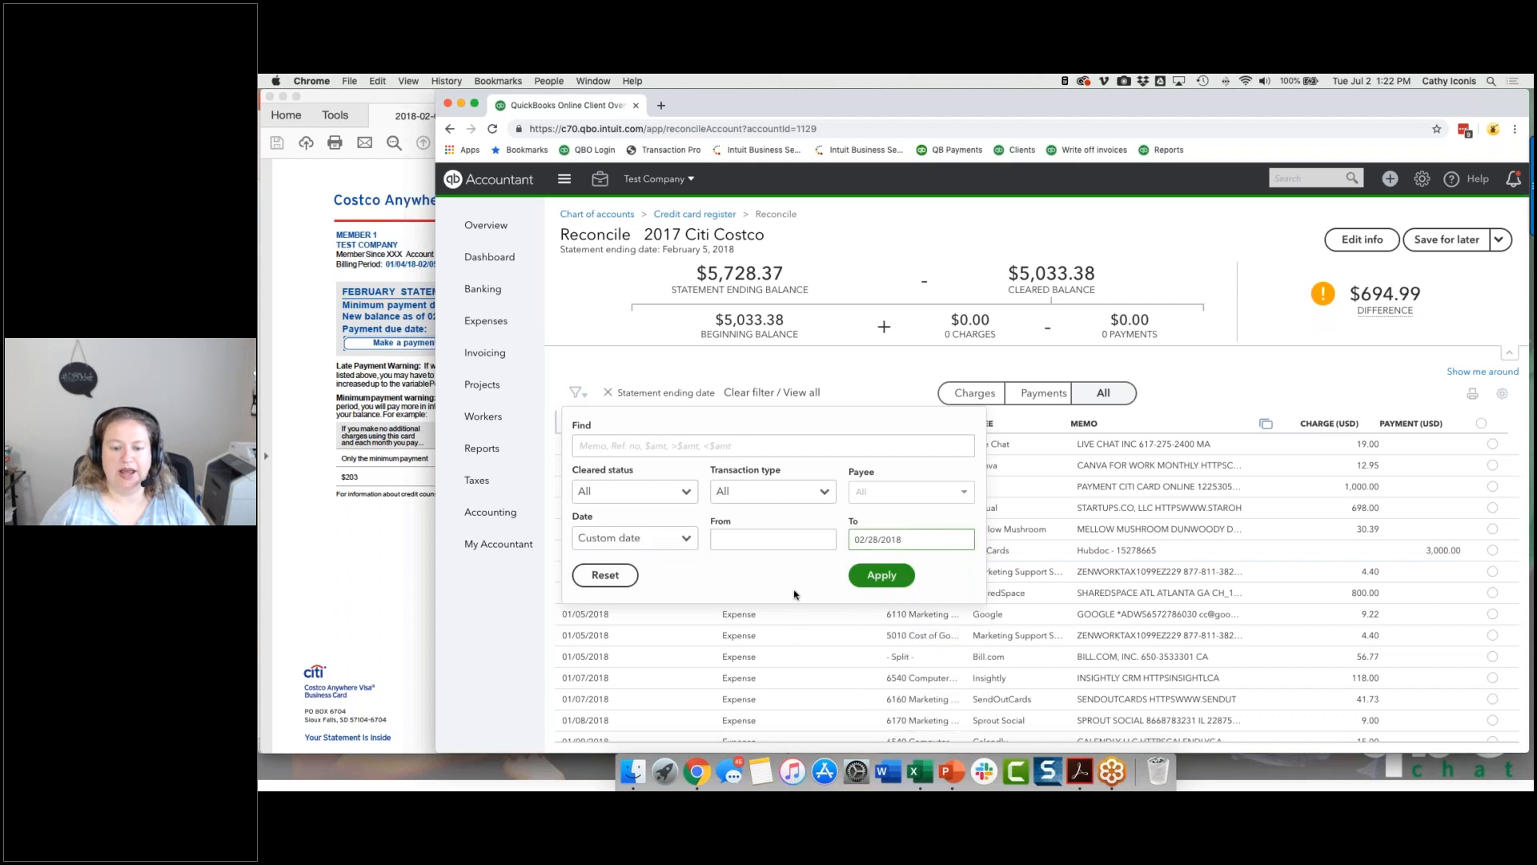
{"action": "left_click", "coordinate": [889, 578]}
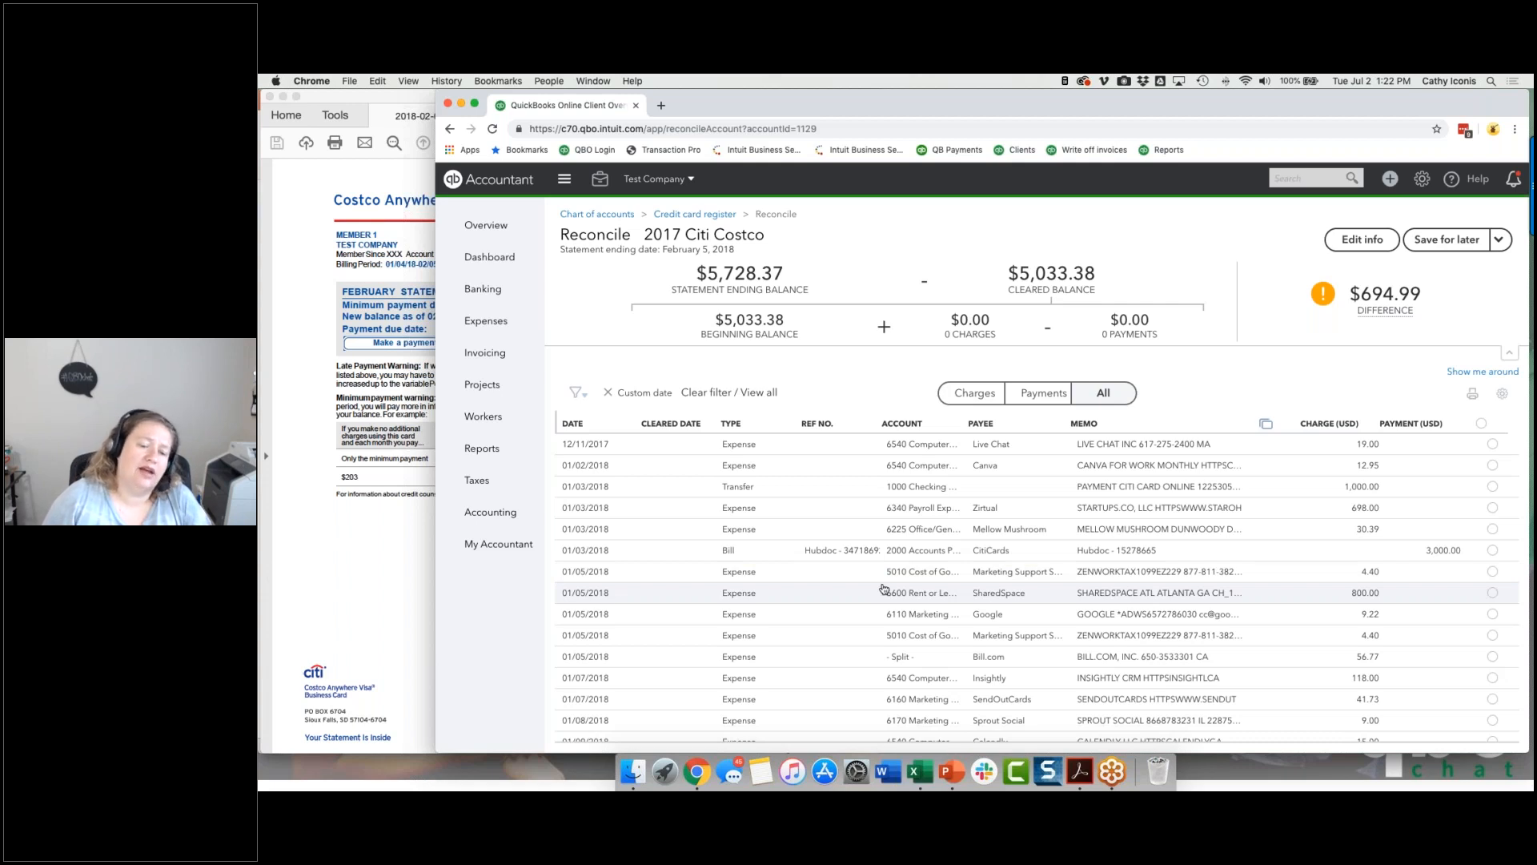
Step: Look through the filtered transactions and sort them by cleared date, date, type, payee, charge and payment, ending with date order
{"action": "scroll", "coordinate": [768, 528], "scroll_direction": "down", "scroll_amount": 15}
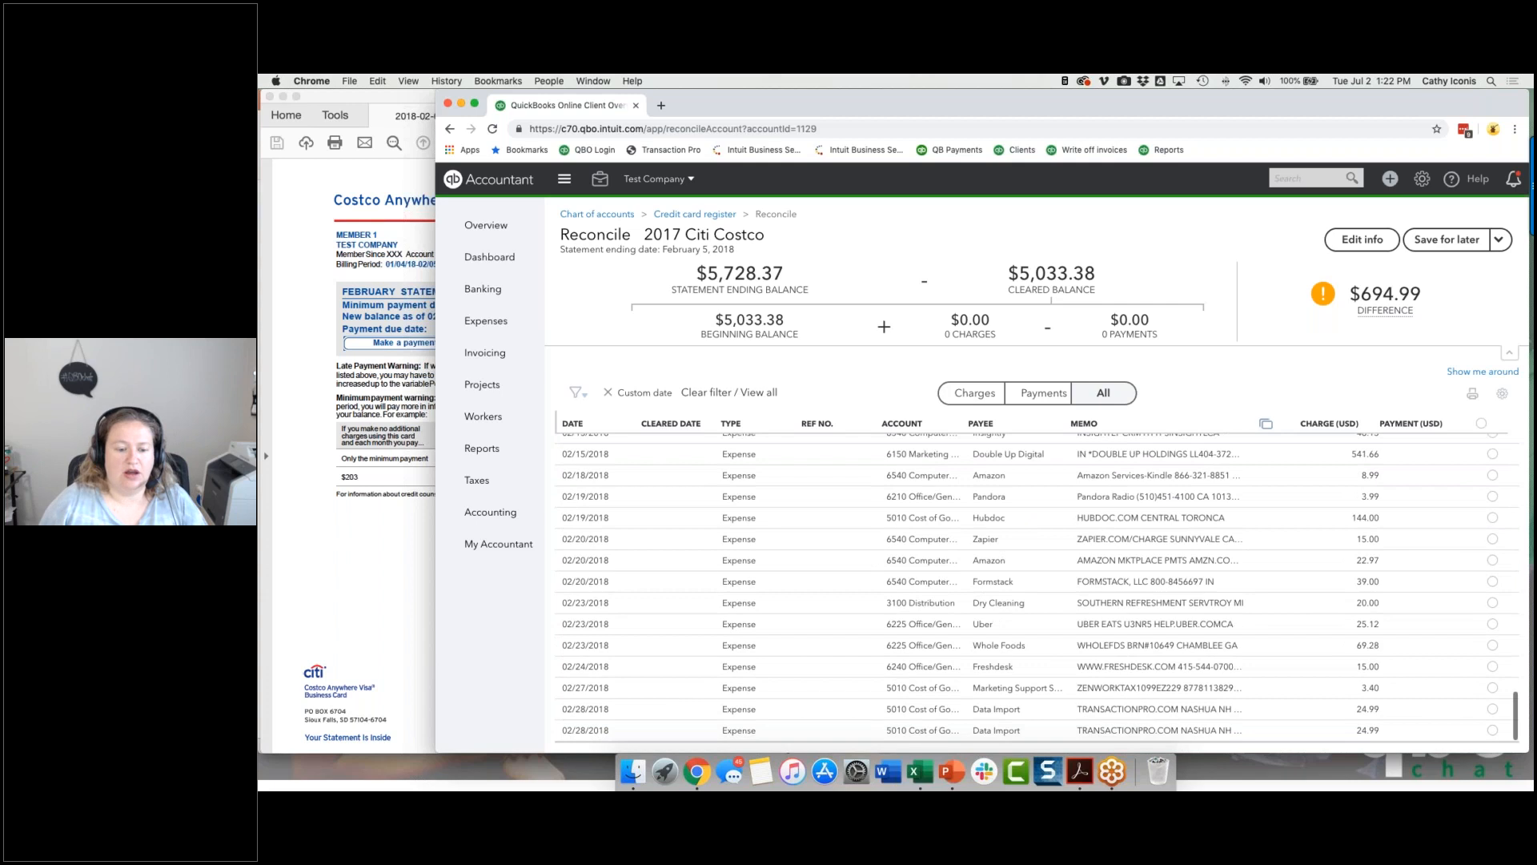
{"action": "scroll", "coordinate": [769, 529], "scroll_direction": "up", "scroll_amount": 15}
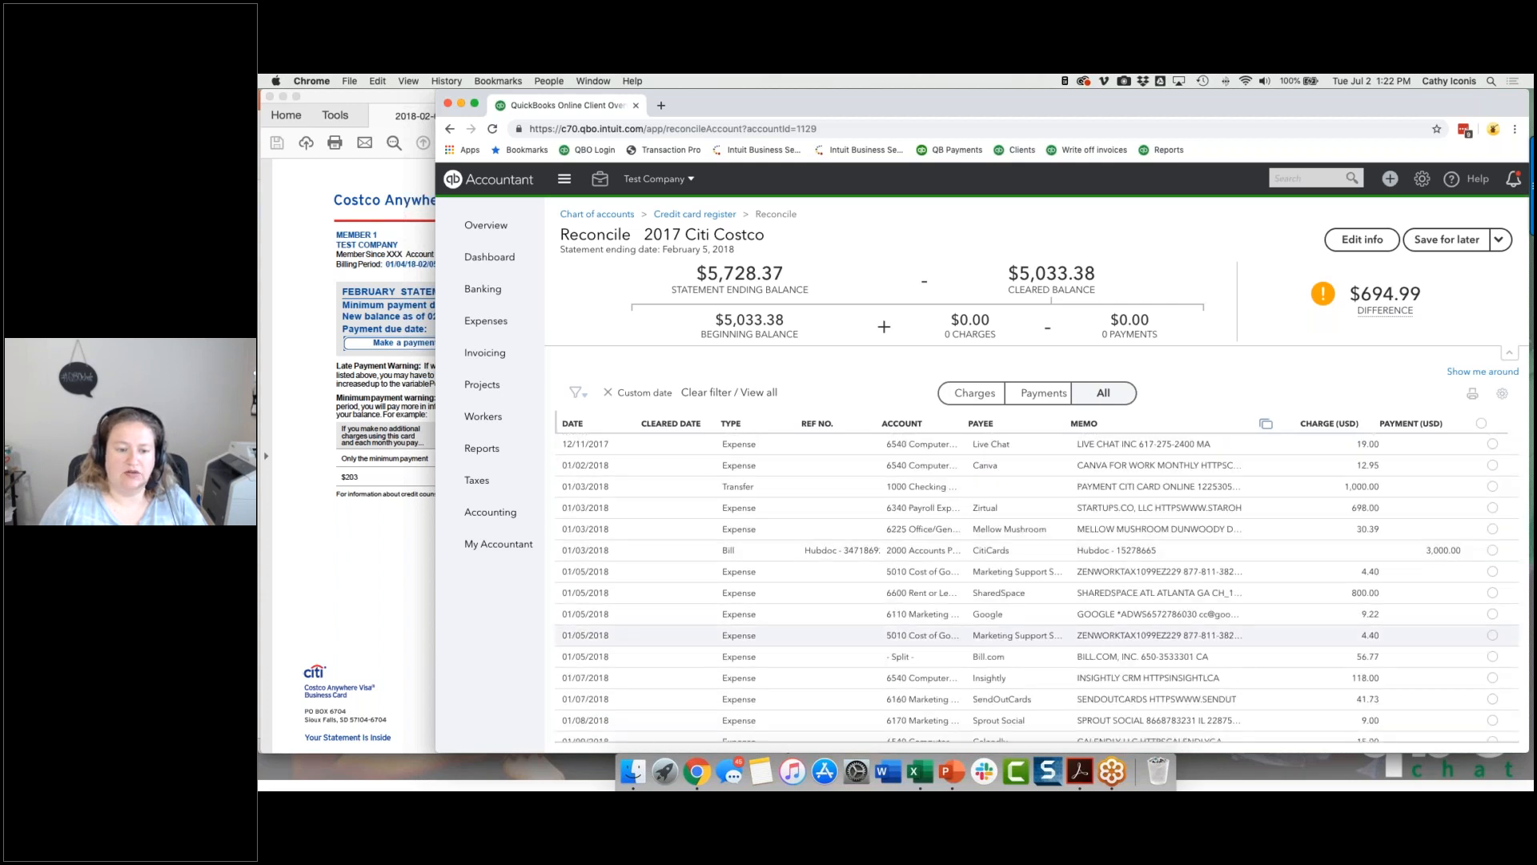
{"action": "scroll", "coordinate": [961, 634], "scroll_direction": "down", "scroll_amount": 15}
{"action": "scroll", "coordinate": [960, 635], "scroll_direction": "up", "scroll_amount": 15}
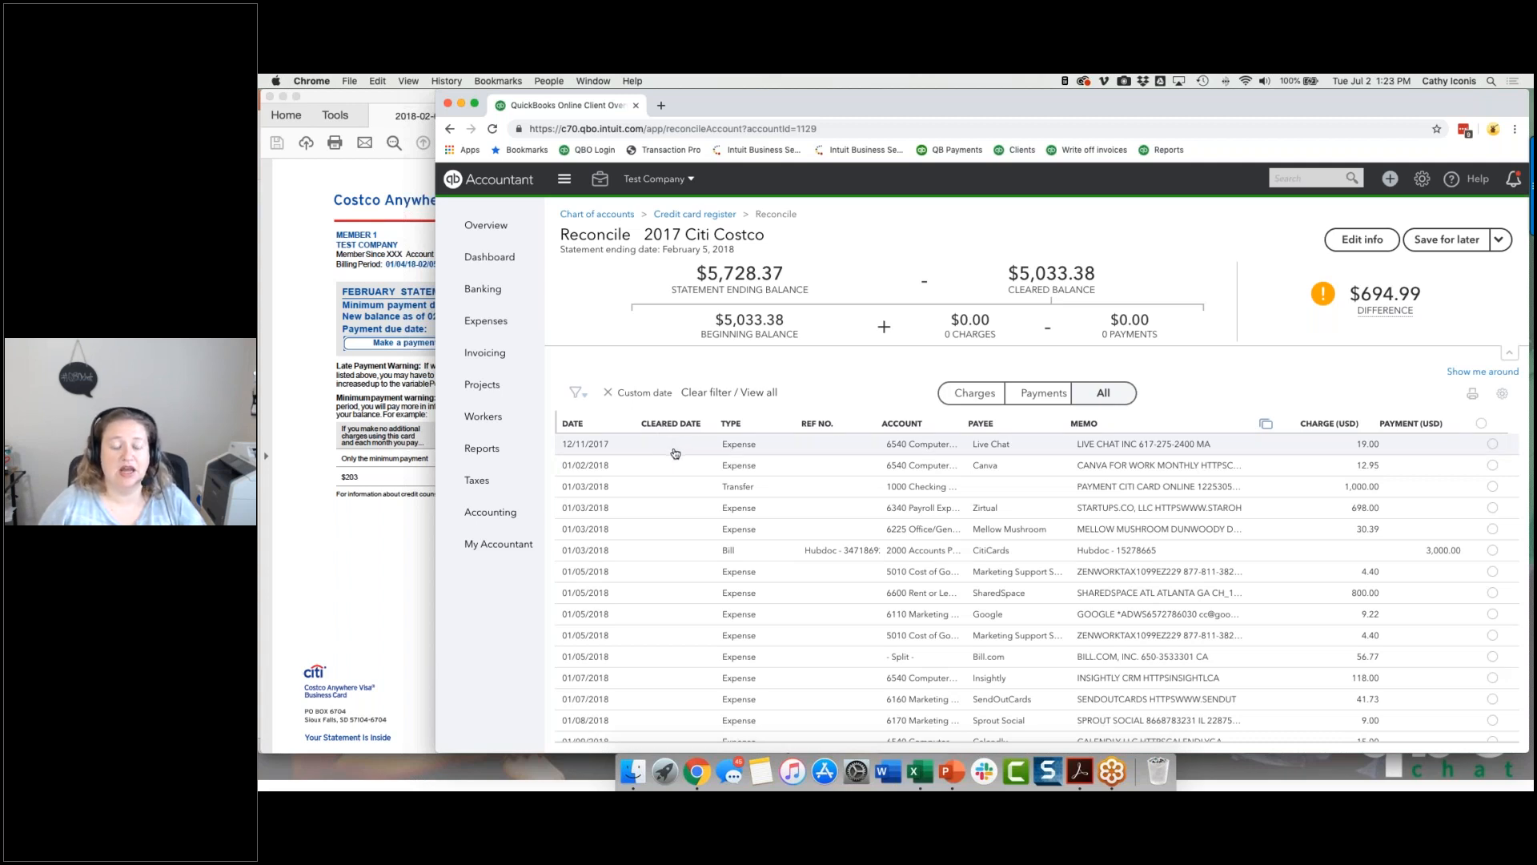
{"action": "left_click", "coordinate": [672, 423]}
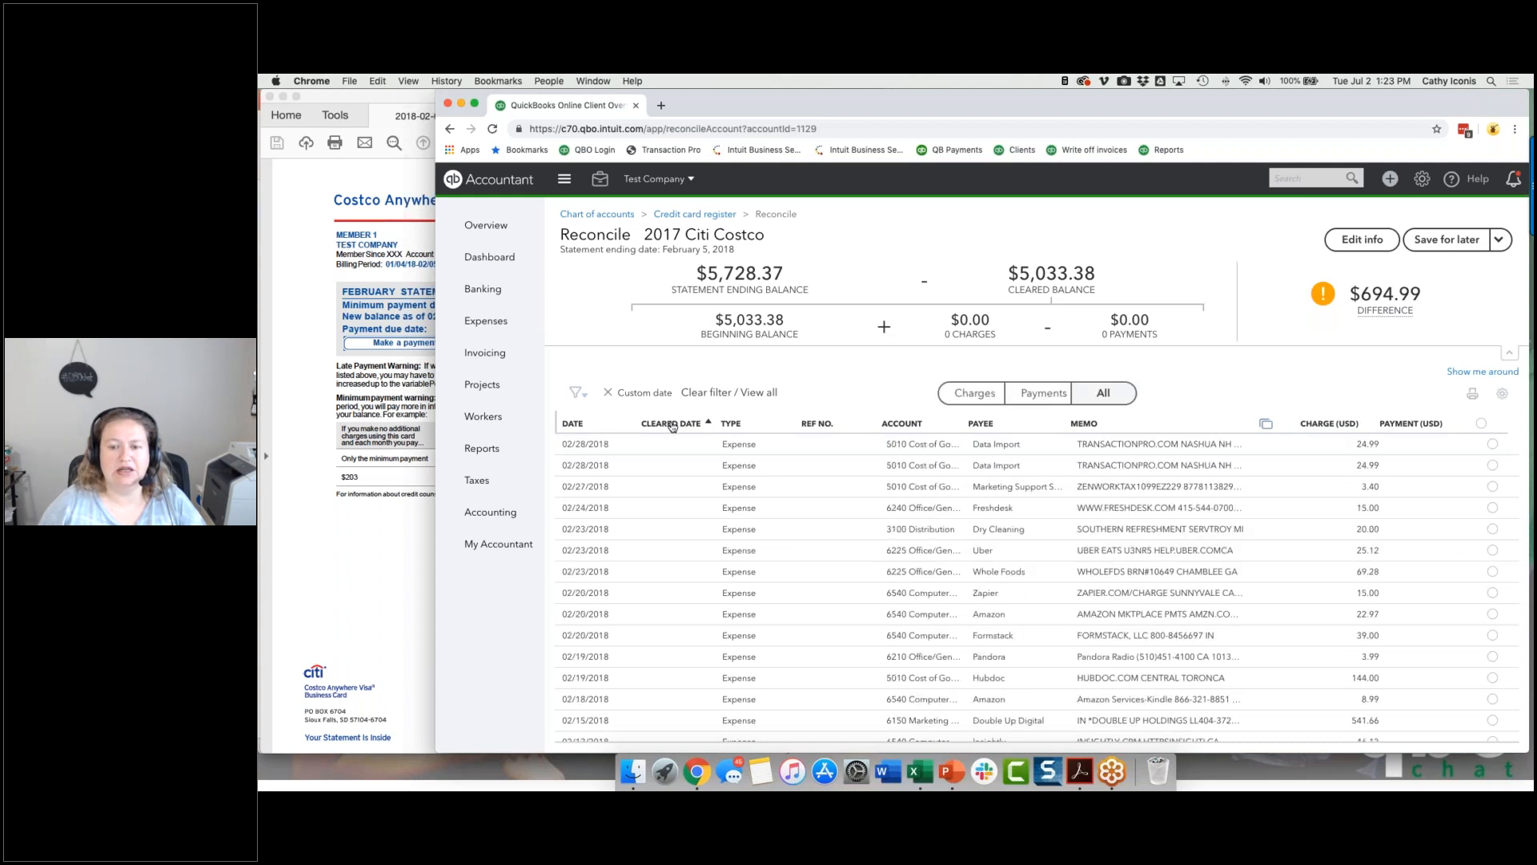
{"action": "left_click", "coordinate": [574, 424]}
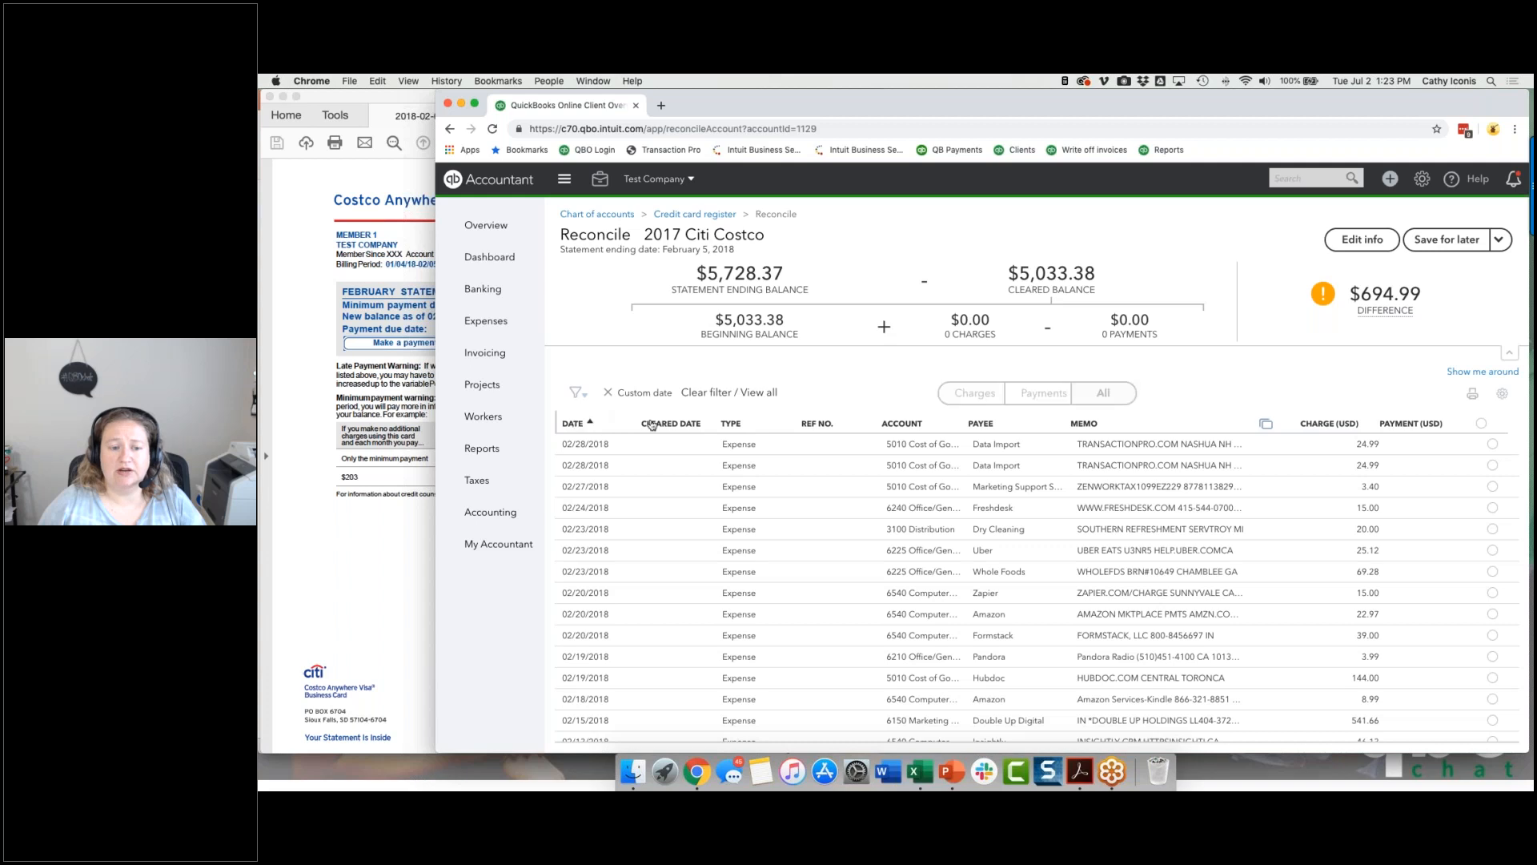
{"action": "left_click", "coordinate": [730, 424]}
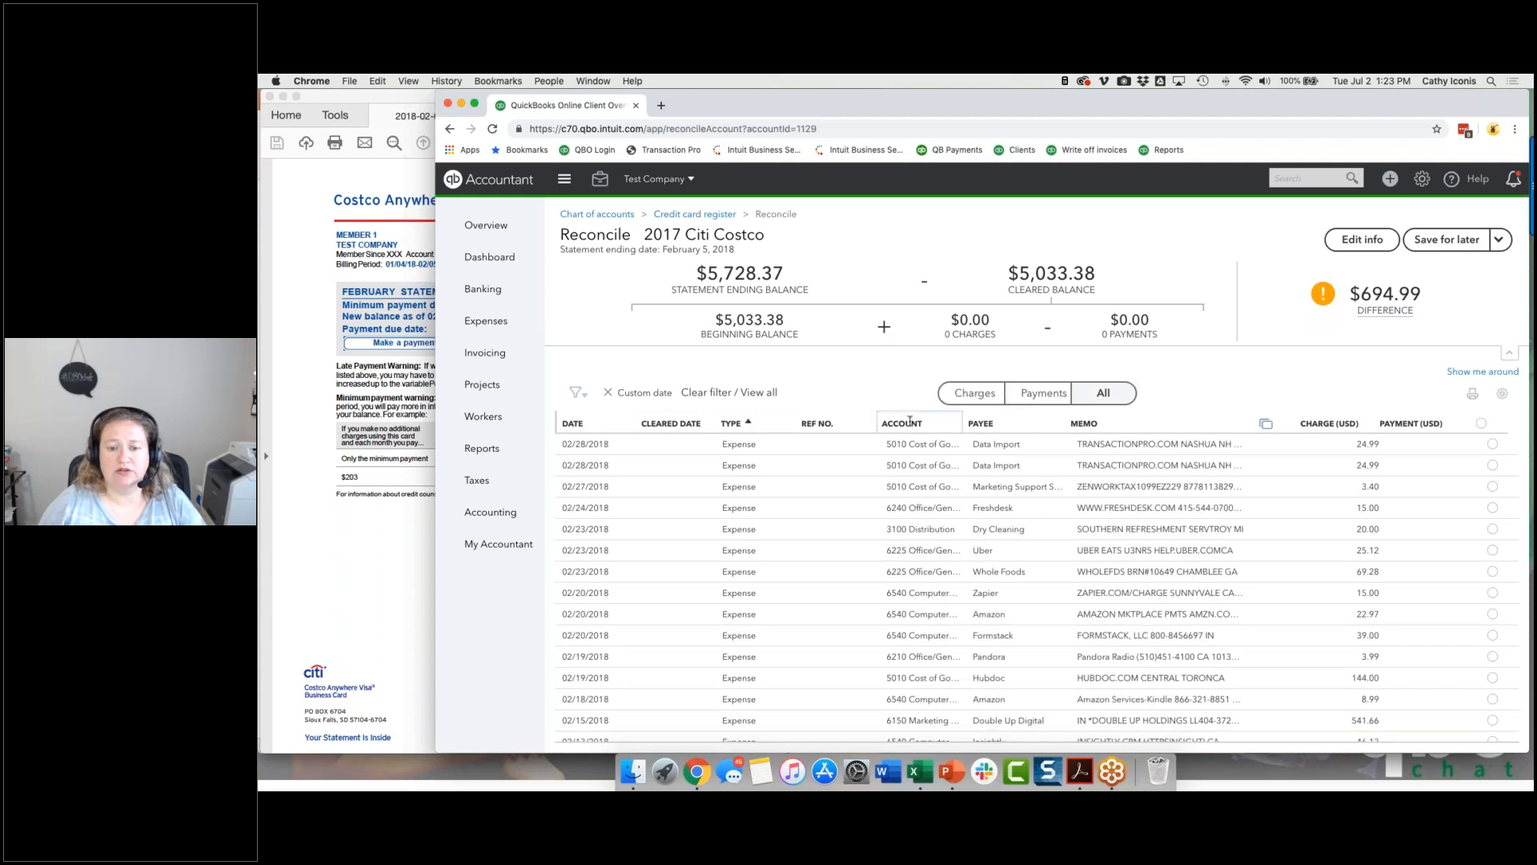
{"action": "left_click", "coordinate": [980, 424]}
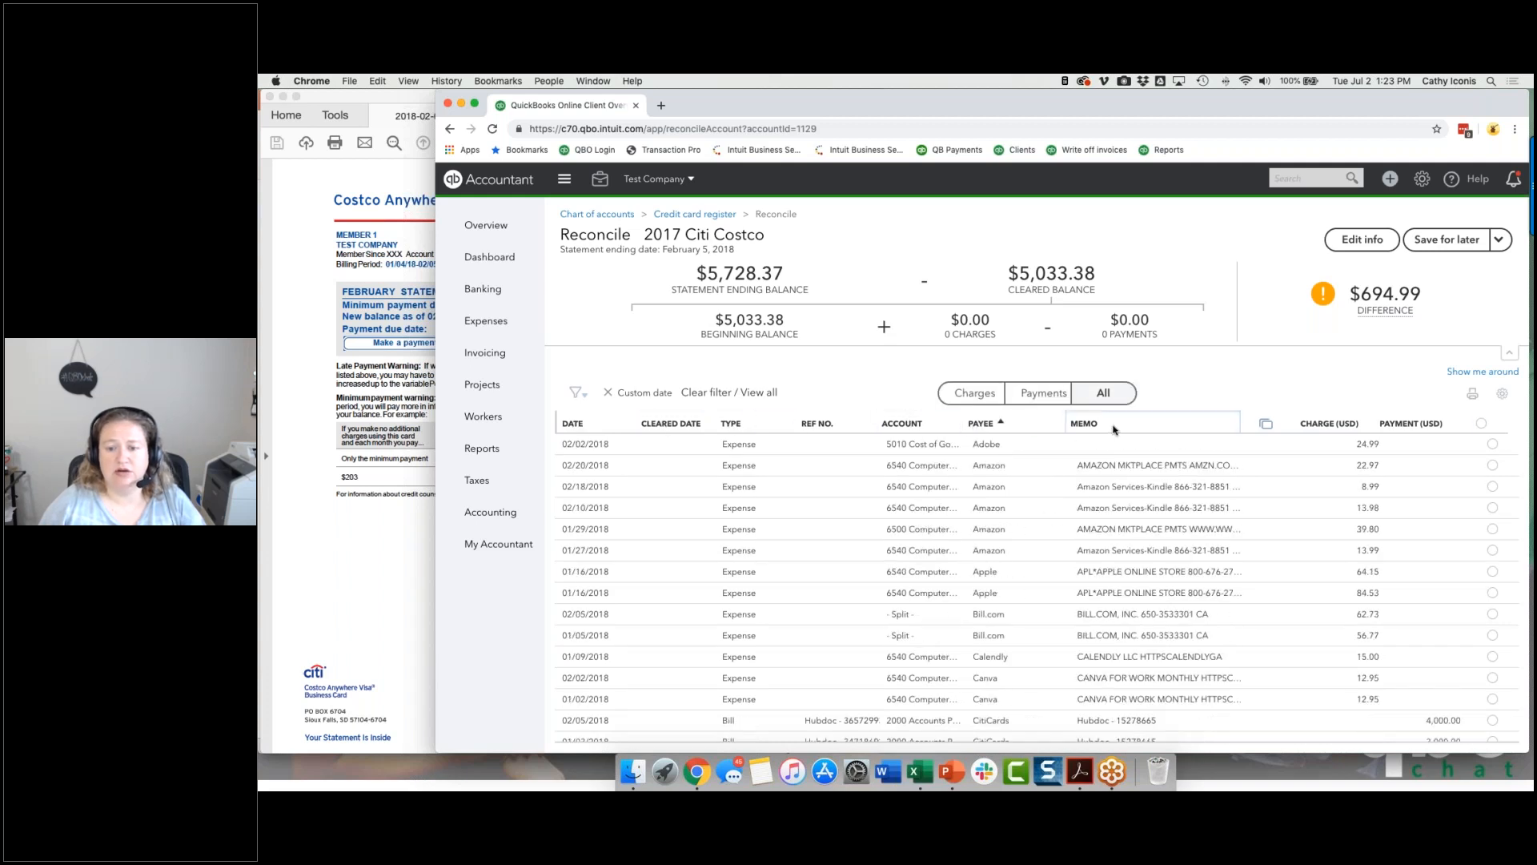
{"action": "left_click", "coordinate": [1329, 423]}
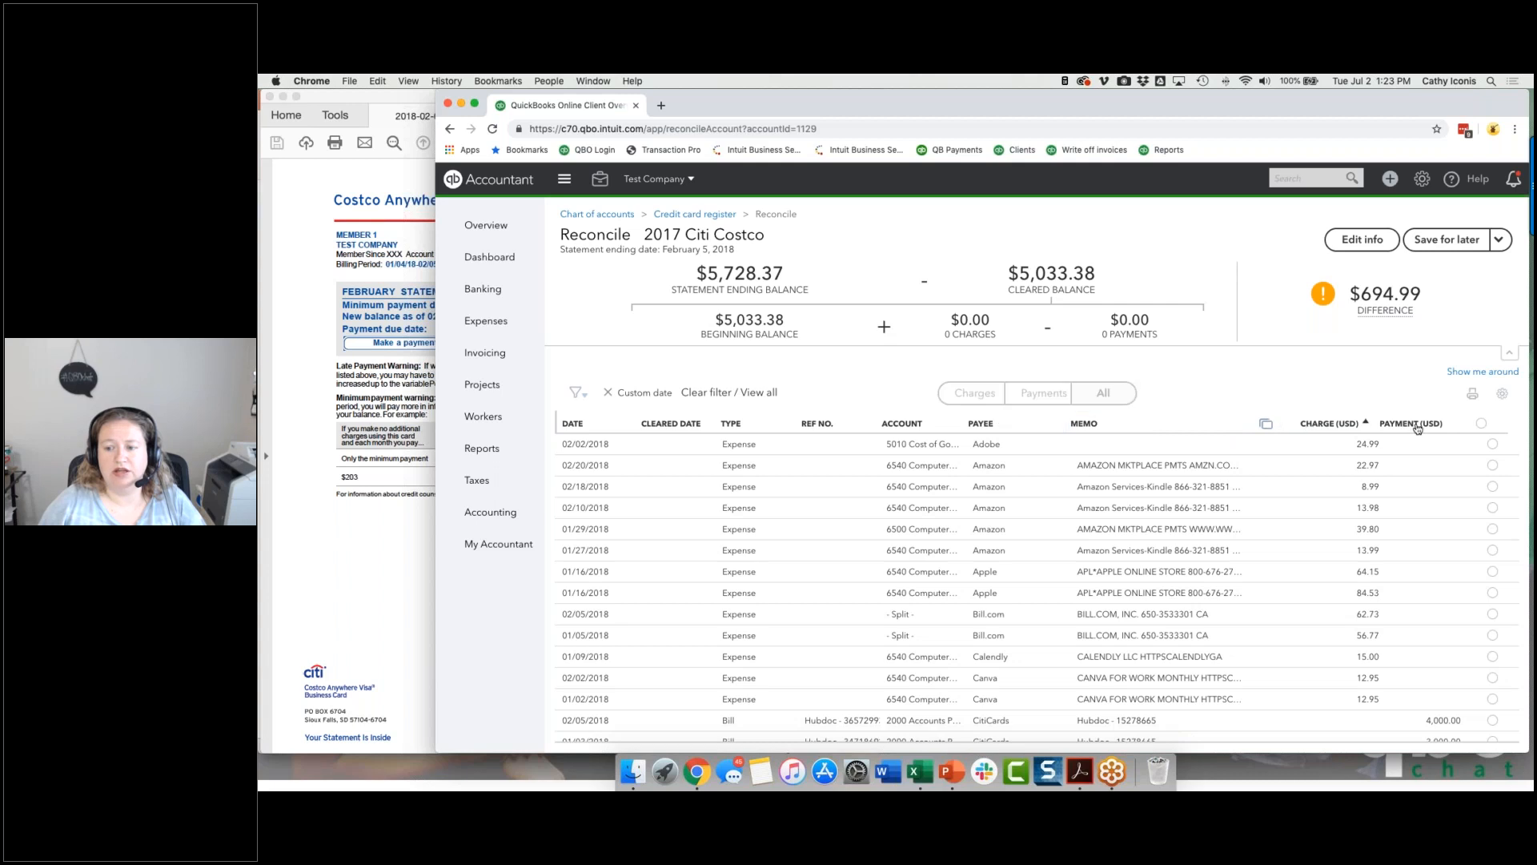
{"action": "left_click", "coordinate": [1414, 424]}
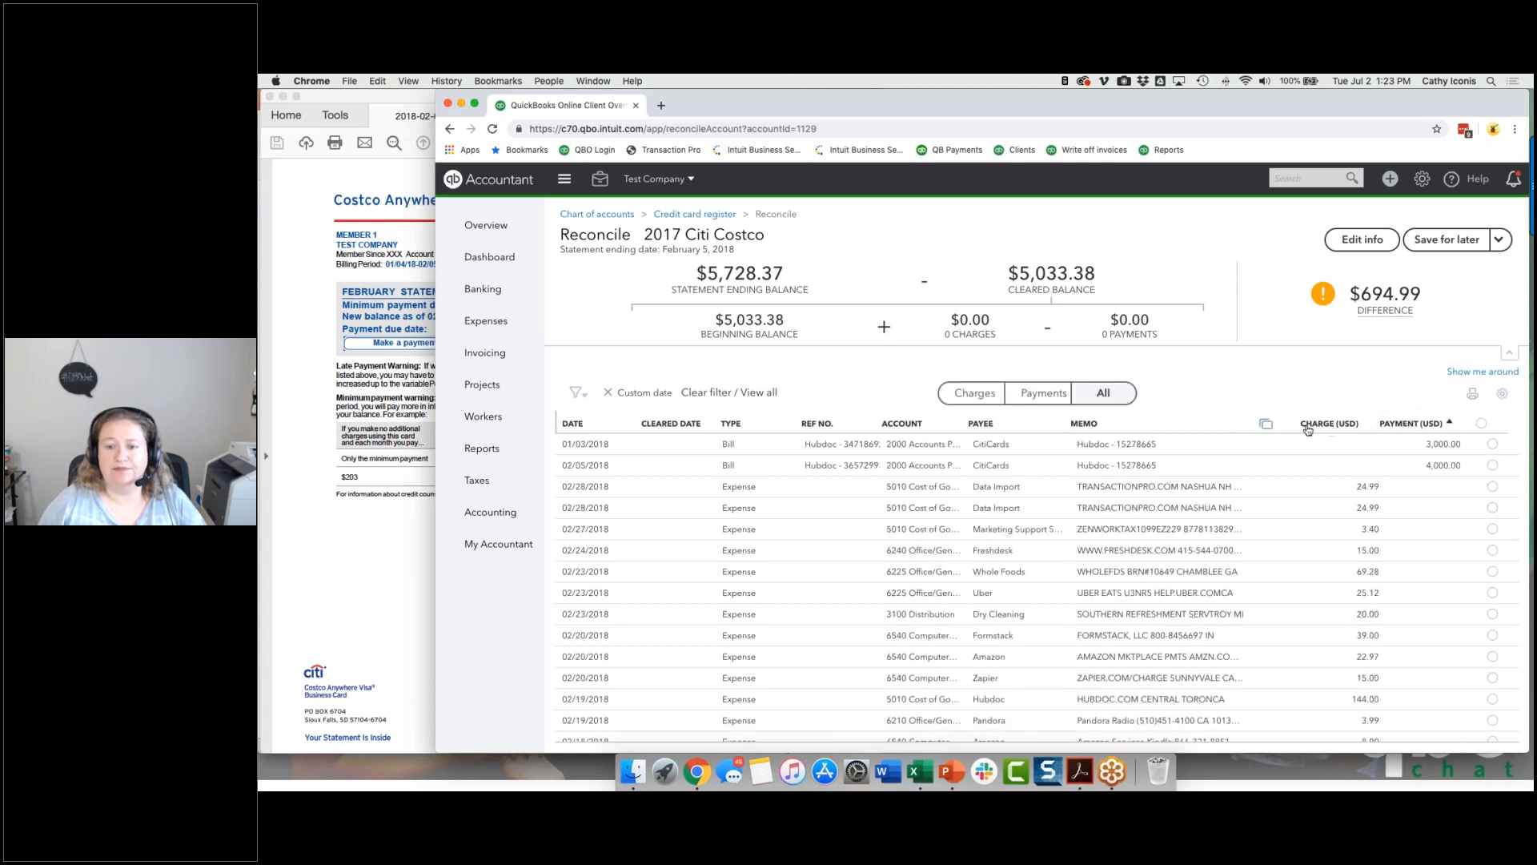
{"action": "left_click", "coordinate": [572, 425]}
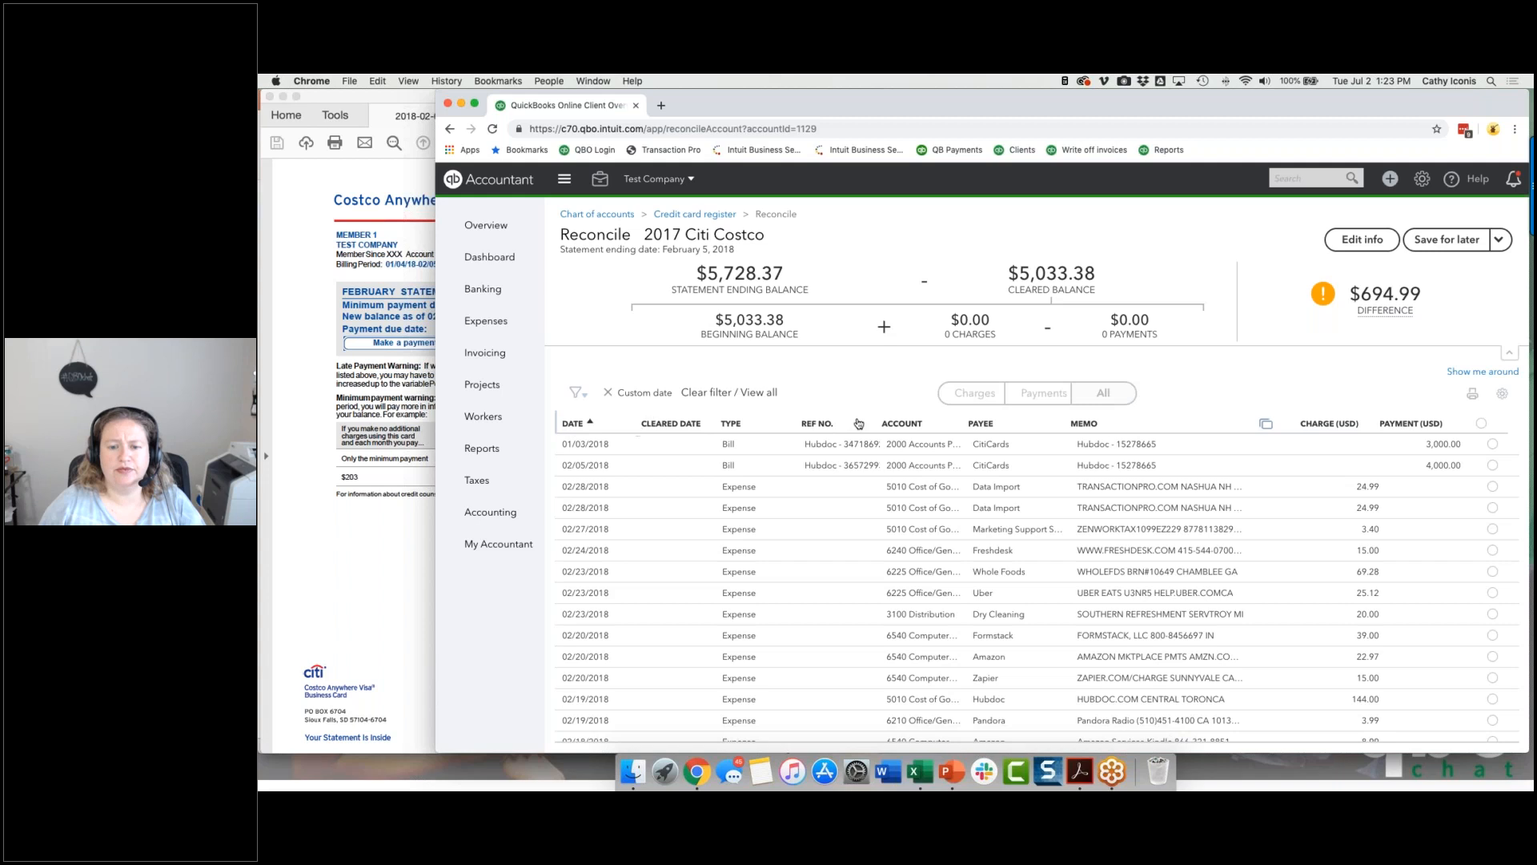
Step: List only the payments, check them against page 2 of the PDF statement and mark the 01/03/2018 payment of 3,000.00 as cleared
{"action": "left_click", "coordinate": [971, 394]}
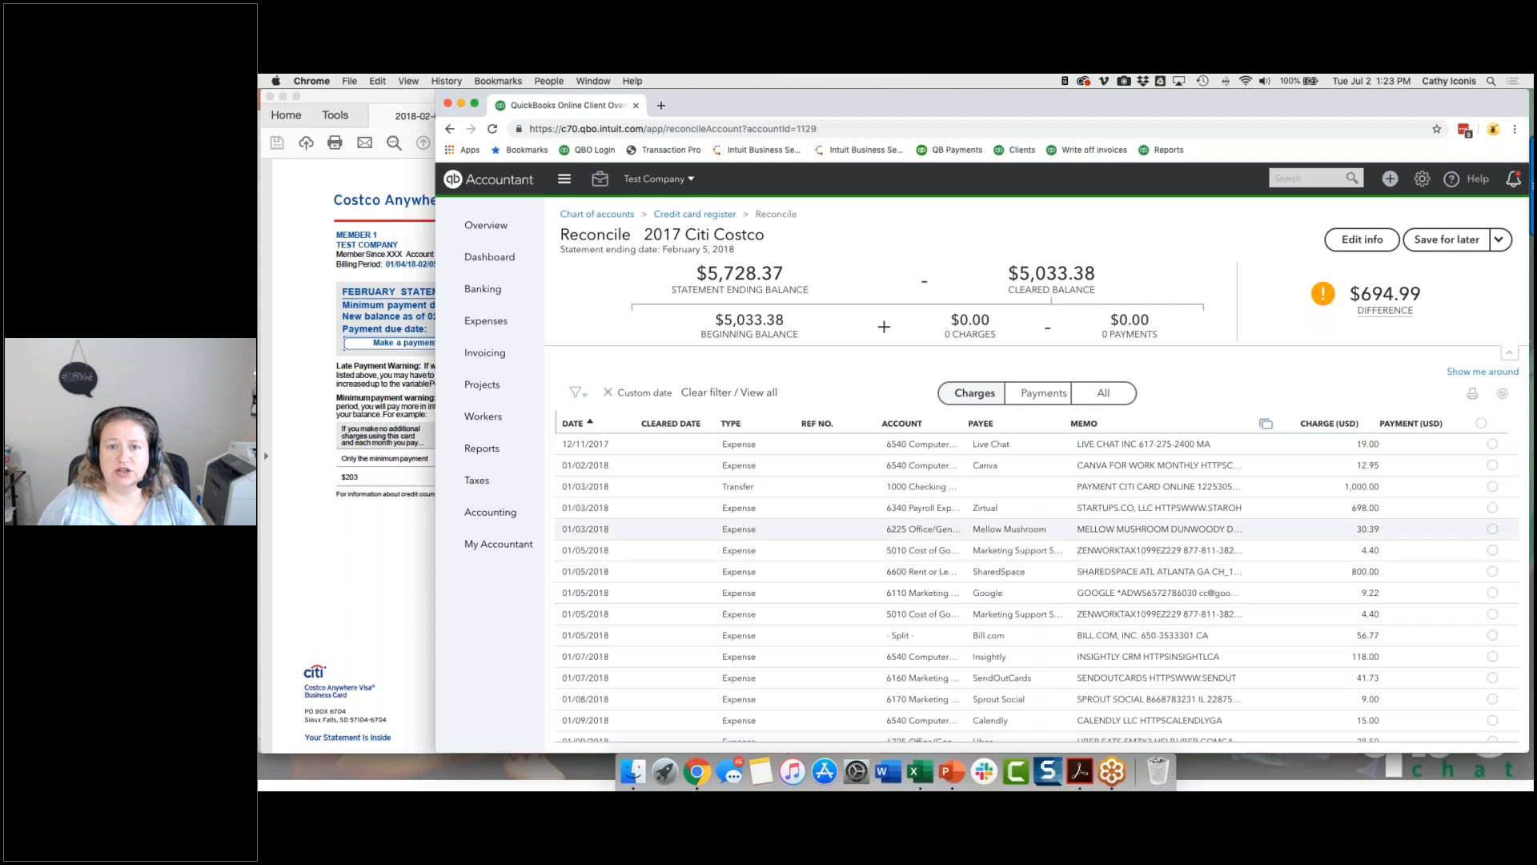
{"action": "left_click", "coordinate": [1028, 396]}
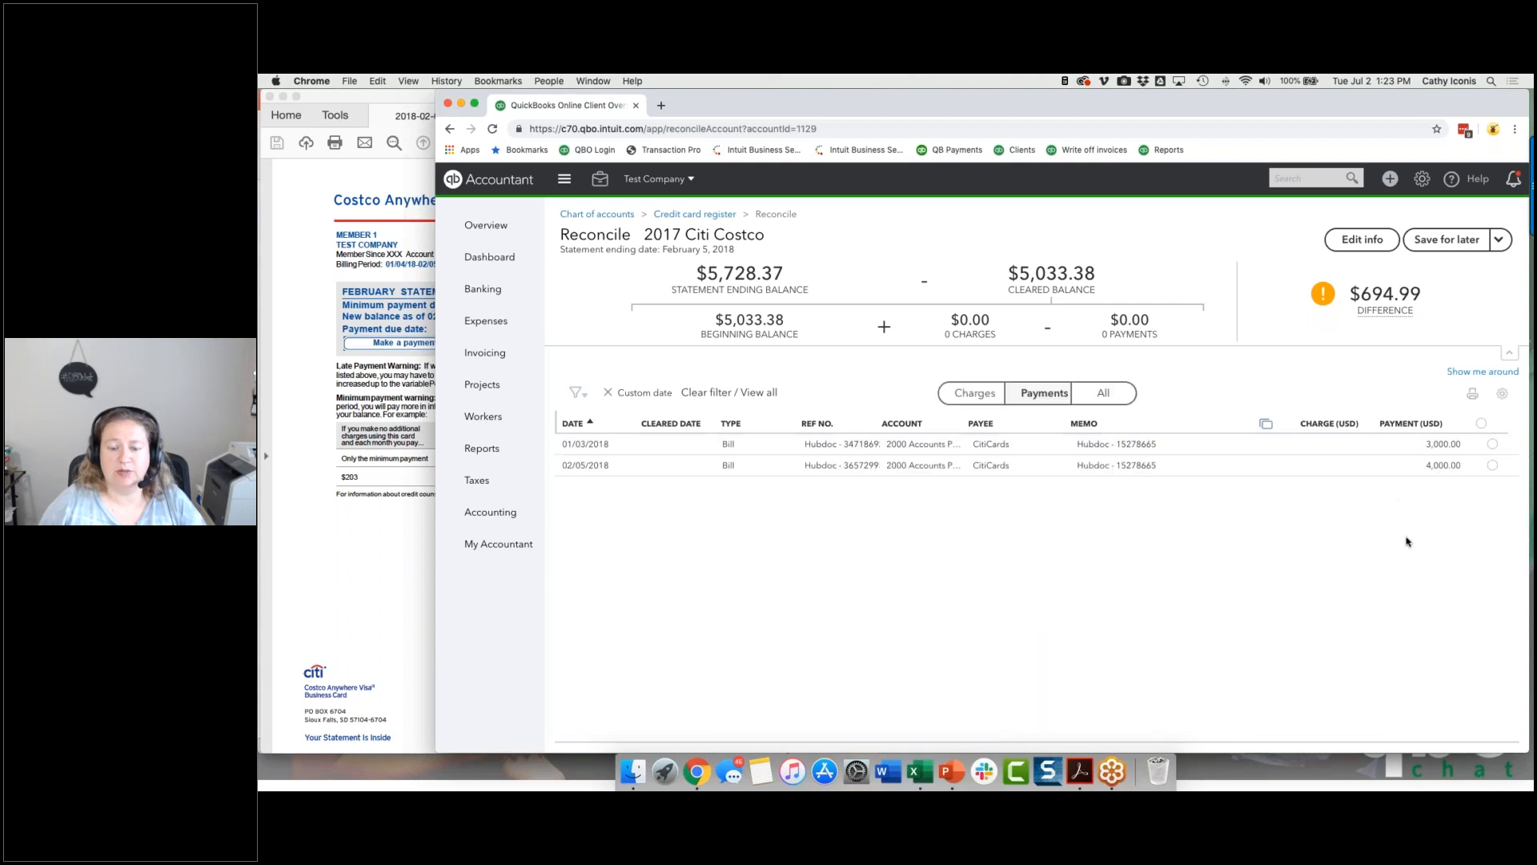
{"action": "left_click", "coordinate": [393, 546]}
{"action": "scroll", "coordinate": [549, 584], "scroll_direction": "down", "scroll_amount": 10}
{"action": "scroll", "coordinate": [291, 353], "scroll_direction": "down", "scroll_amount": 4}
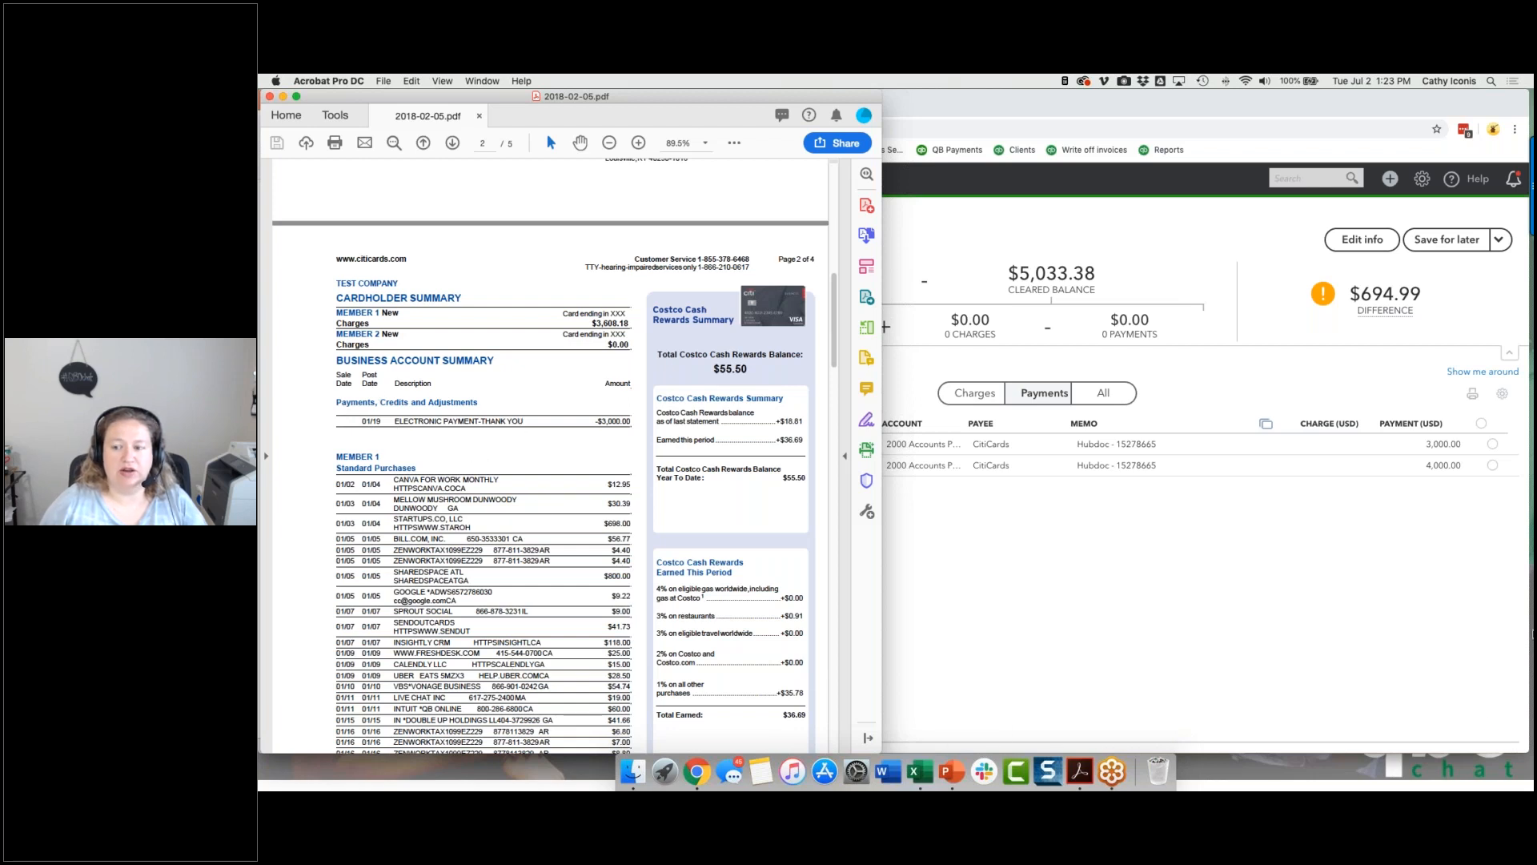
{"action": "left_click", "coordinate": [1486, 594]}
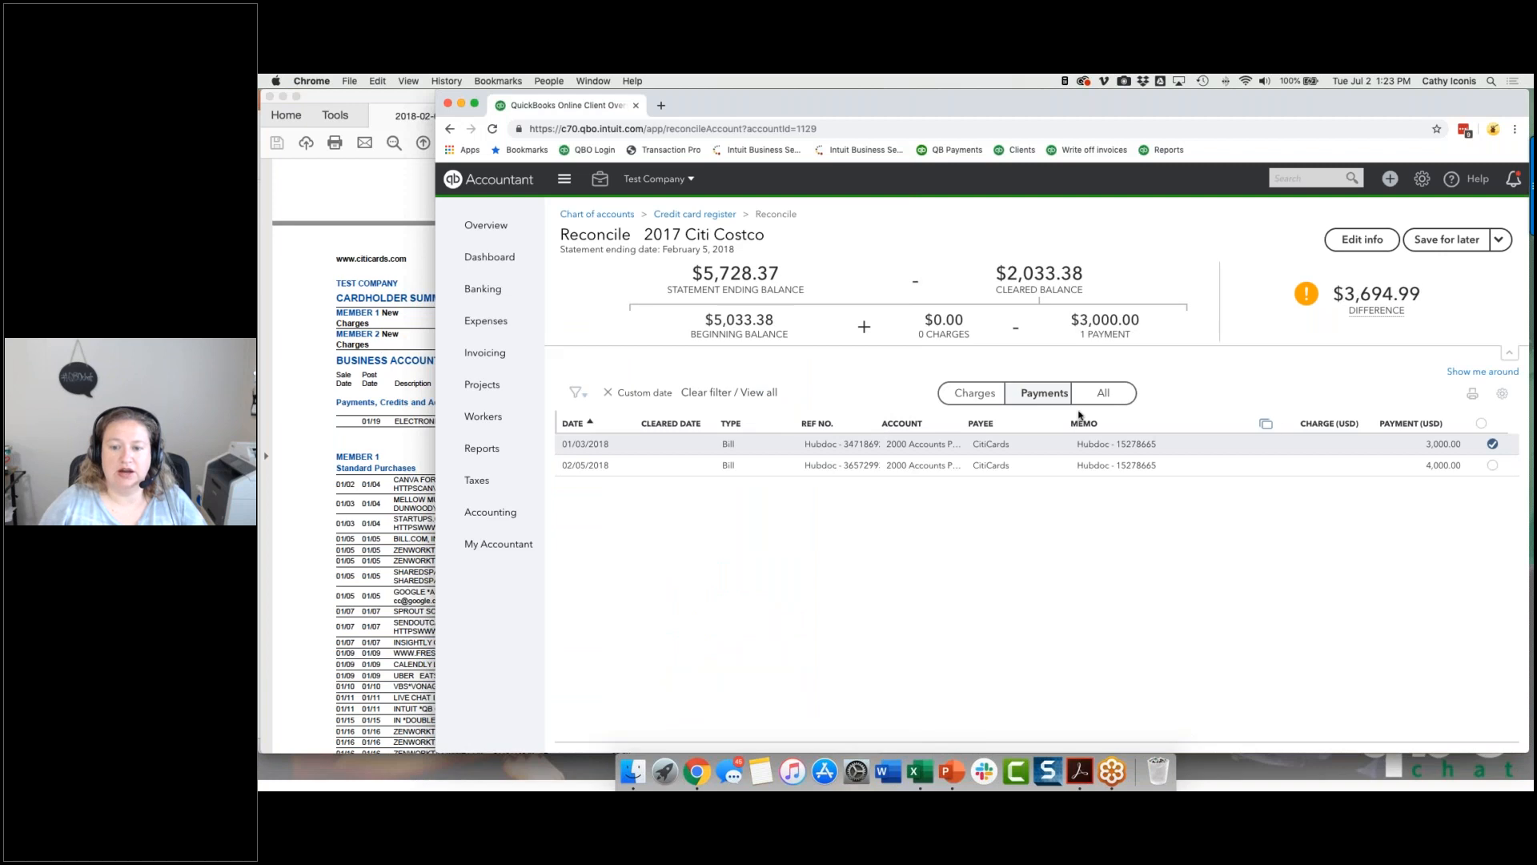
Step: List only the charges in the reconciliation and examine the Standard Purchases on page 2 of the PDF statement
{"action": "left_click", "coordinate": [975, 393]}
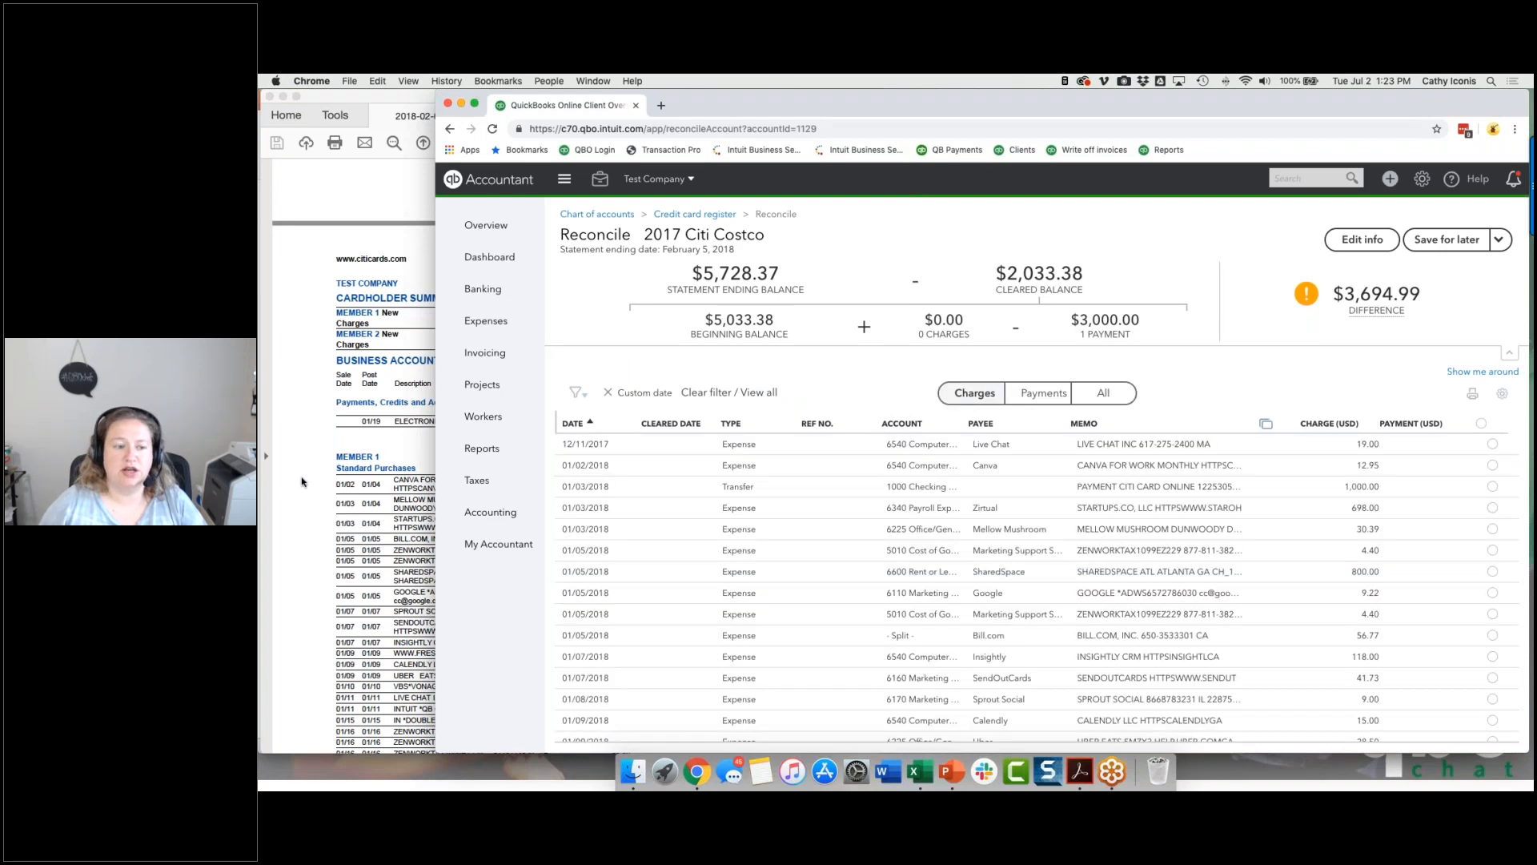
{"action": "left_click", "coordinate": [410, 510]}
{"action": "scroll", "coordinate": [668, 415], "scroll_direction": "down", "scroll_amount": 3}
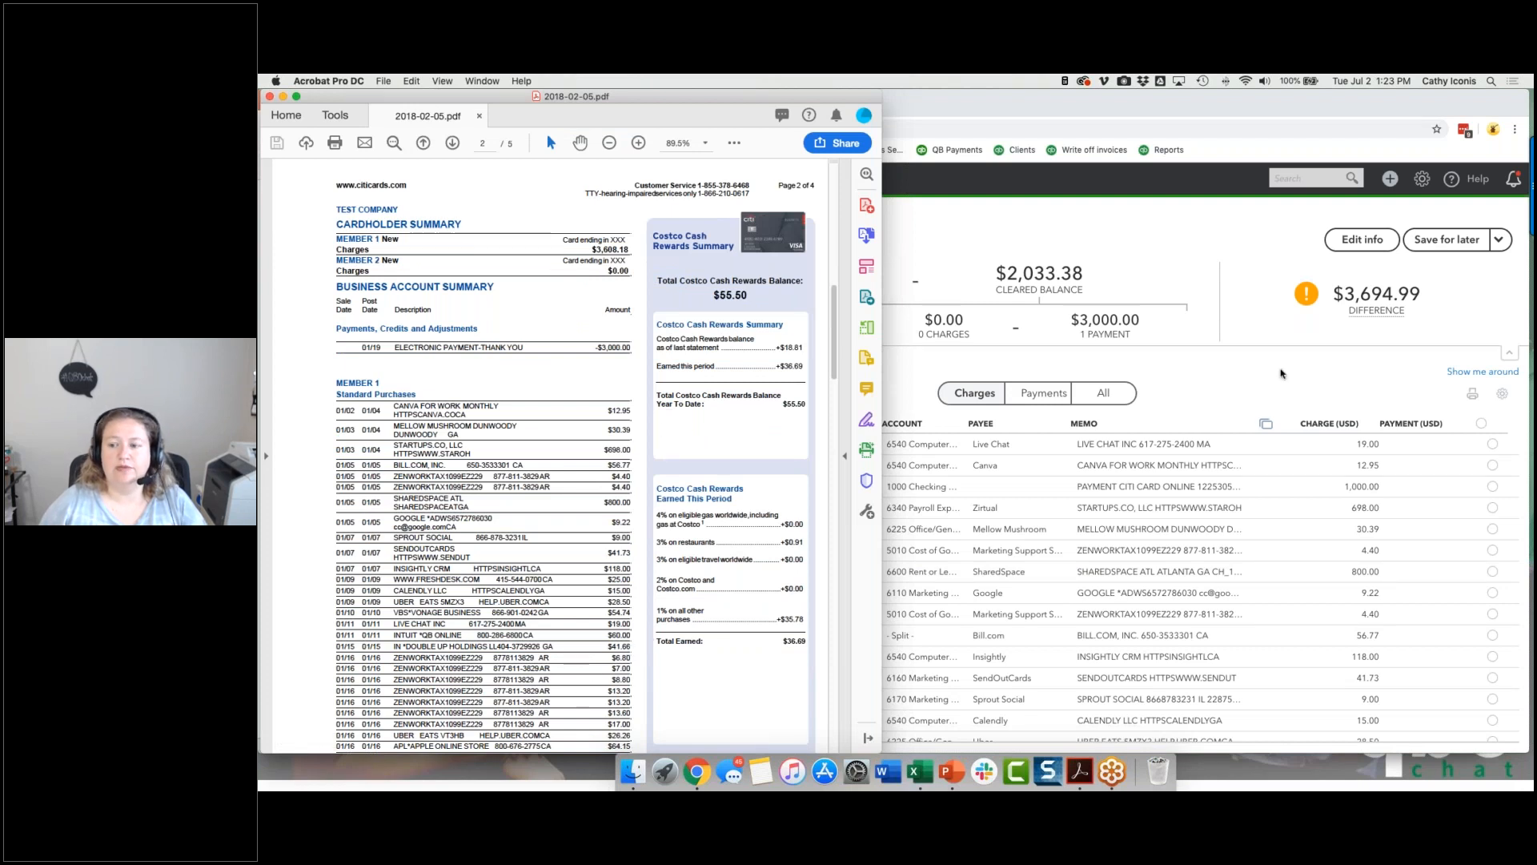
Step: Return to the QuickBooks reconciliation and review the column and display density options of the transaction list
{"action": "left_click", "coordinate": [1283, 375]}
{"action": "left_click", "coordinate": [1503, 397]}
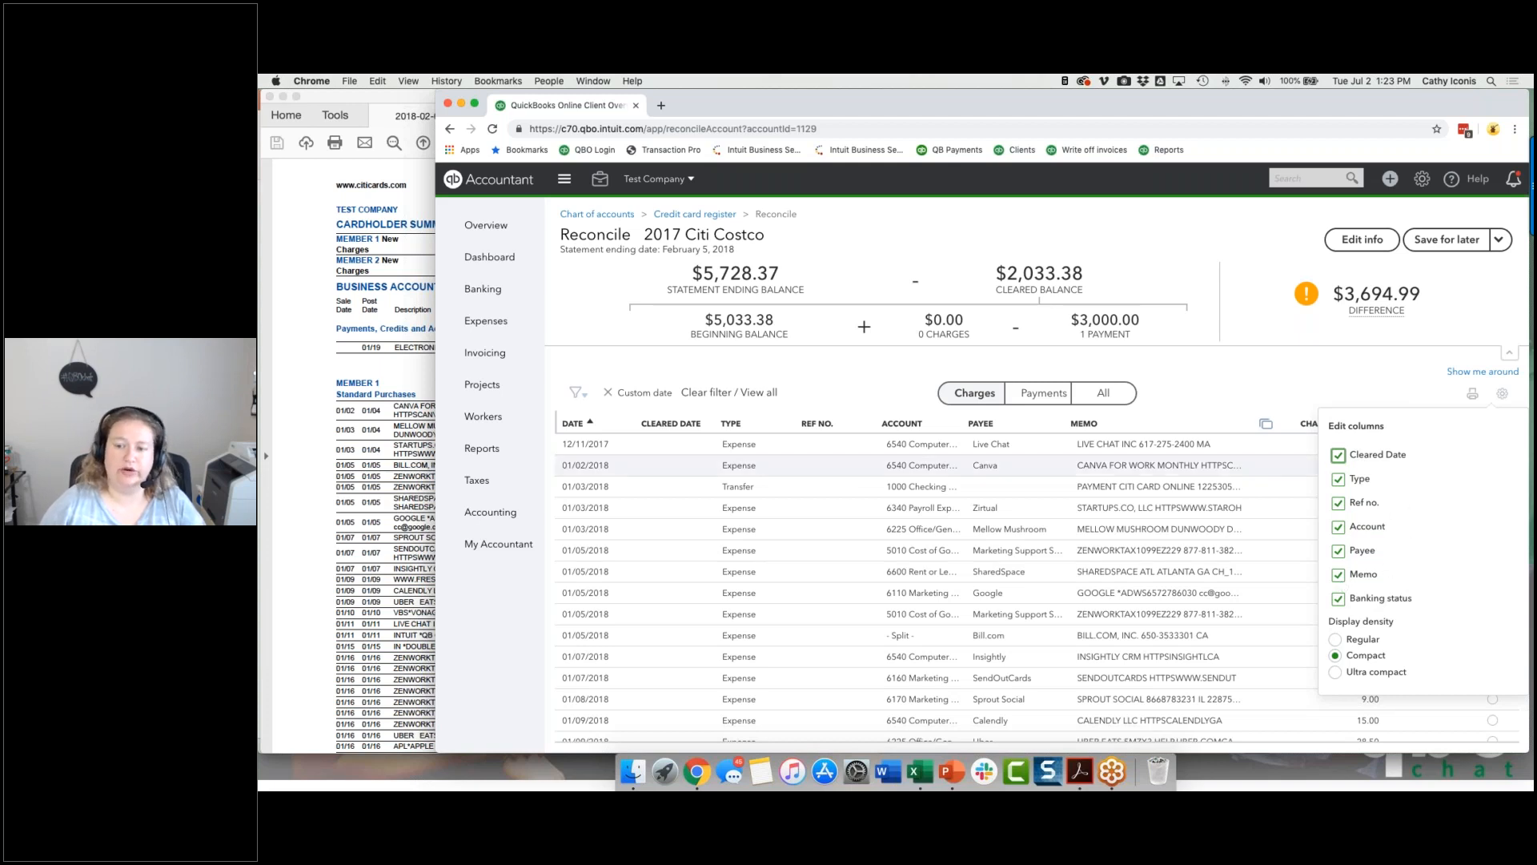
{"action": "left_click", "coordinate": [1502, 402]}
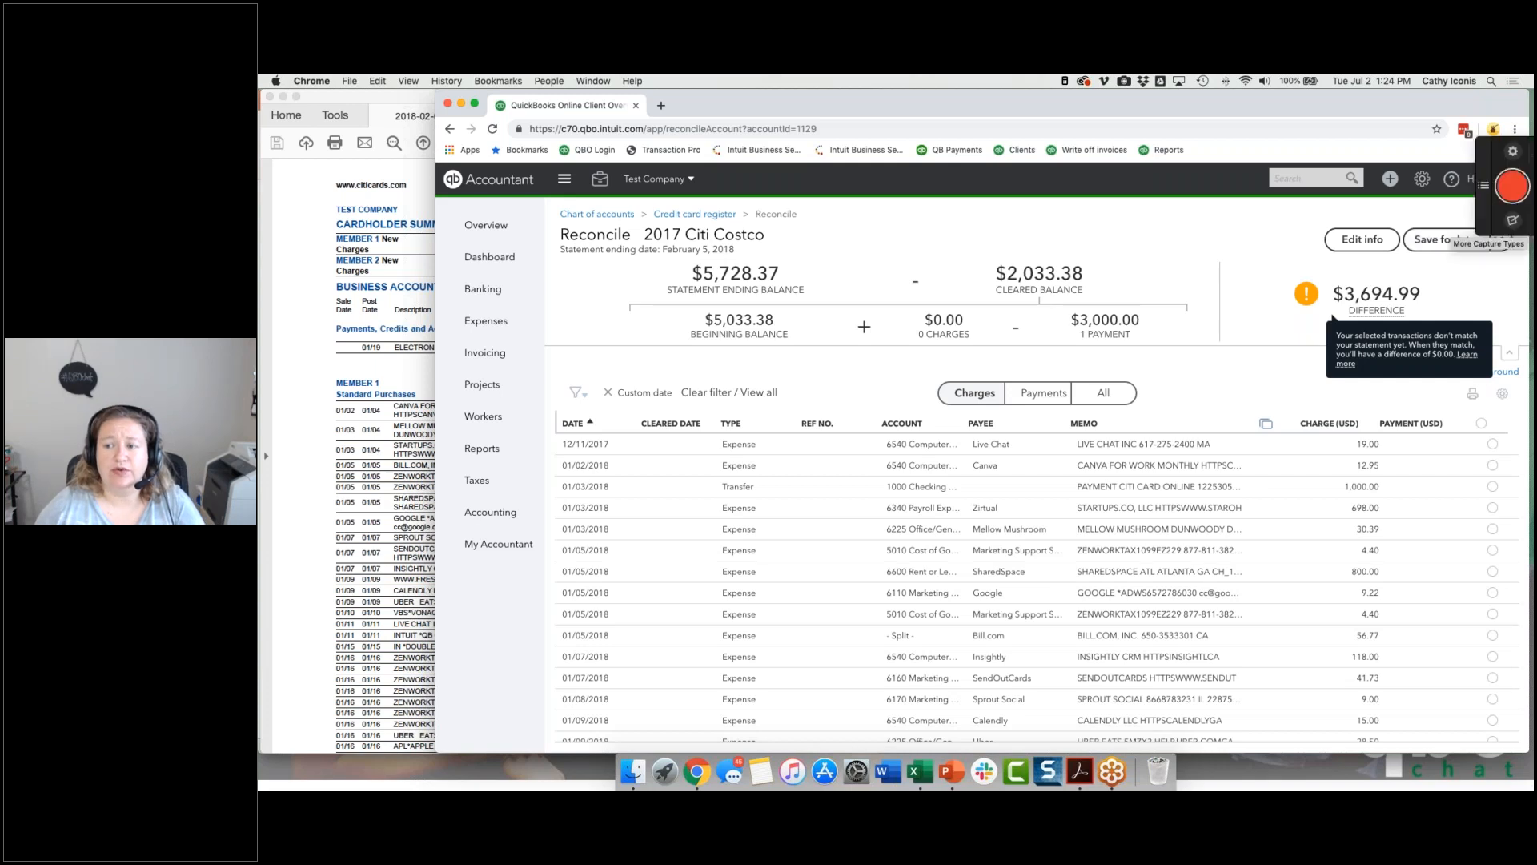
Step: Save the reconciliation for later and resume reconciling the 2017 Citi Costco account
{"action": "left_click", "coordinate": [1501, 238]}
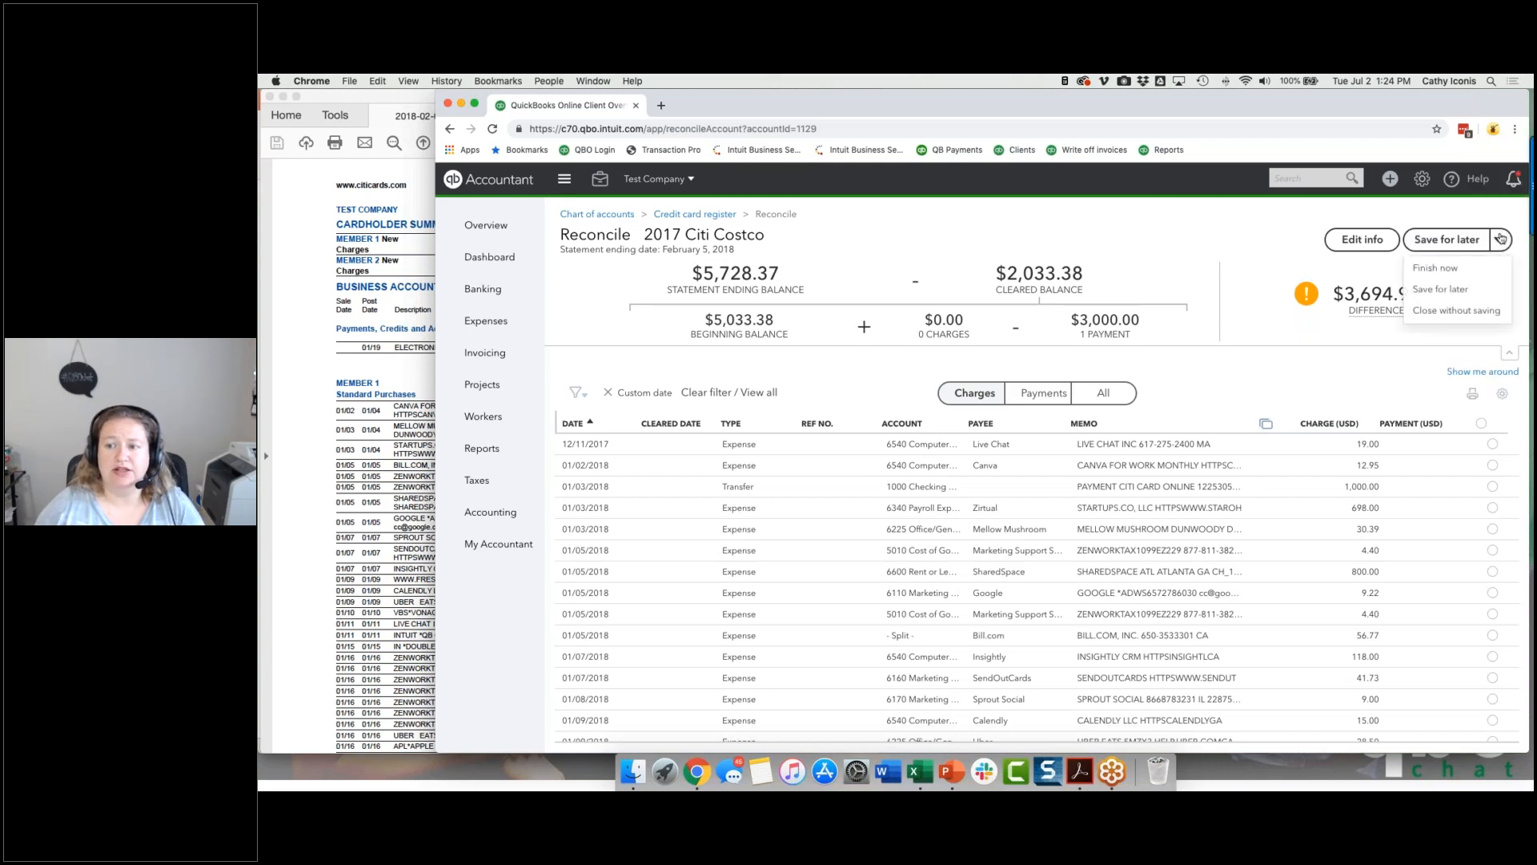
{"action": "left_click", "coordinate": [1441, 290]}
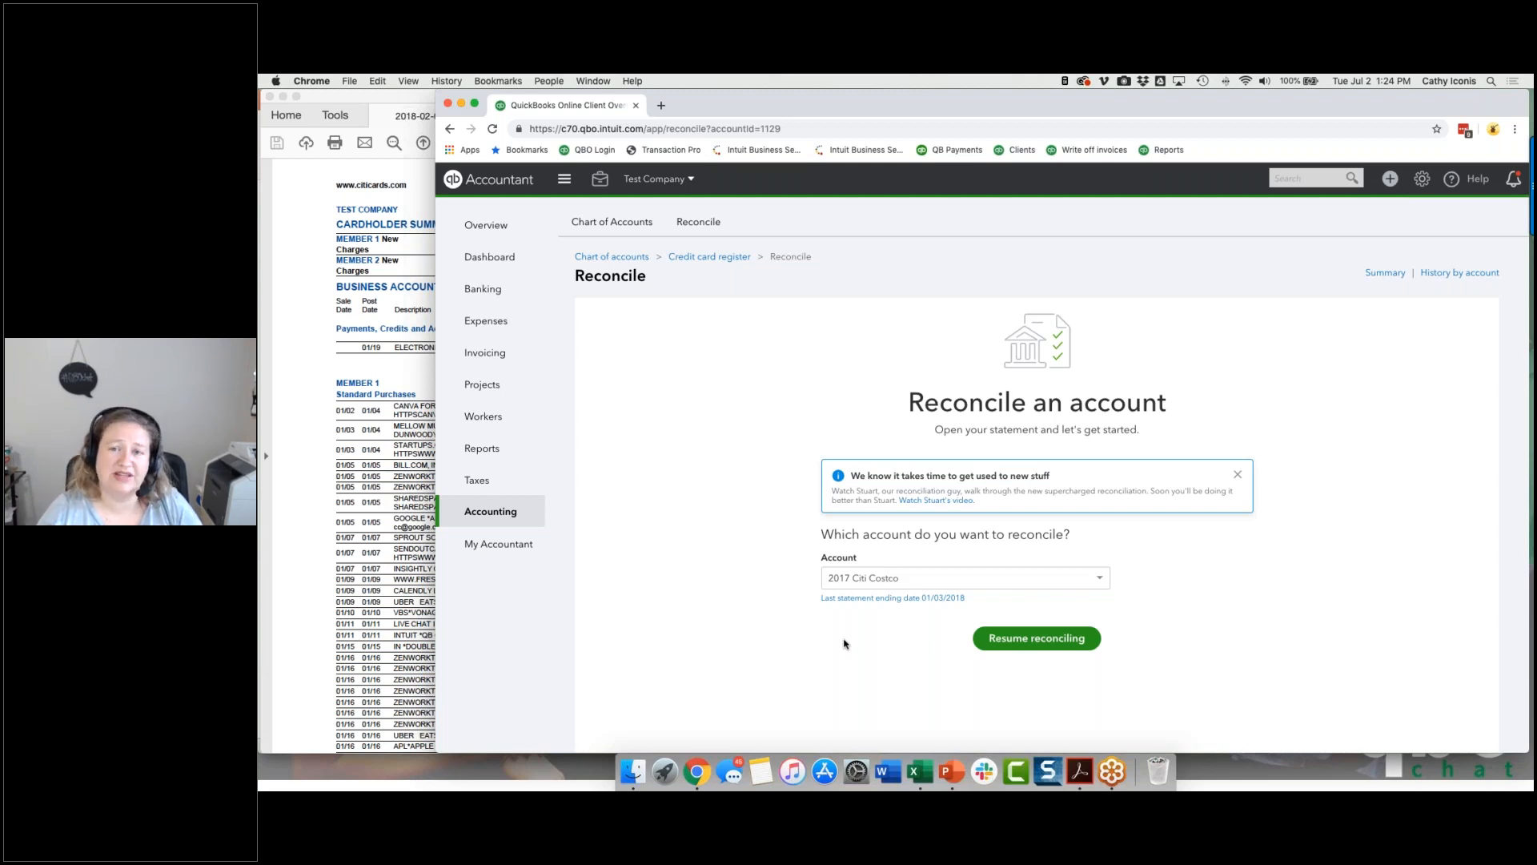
{"action": "left_click", "coordinate": [1035, 637]}
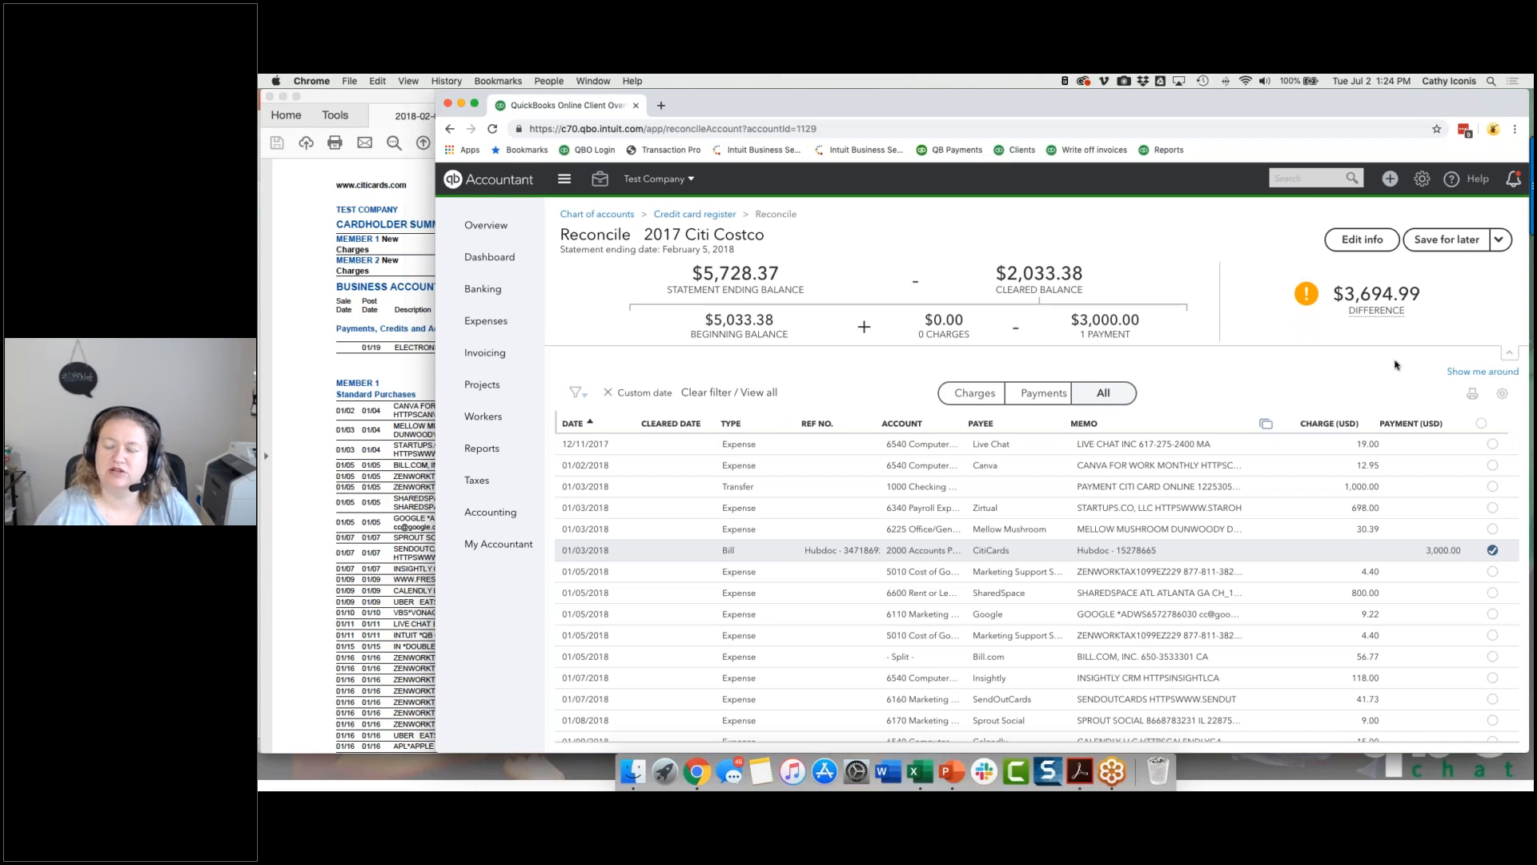
Step: Try to finish the reconciliation now and go back without adding an adjustment
{"action": "left_click", "coordinate": [1499, 239]}
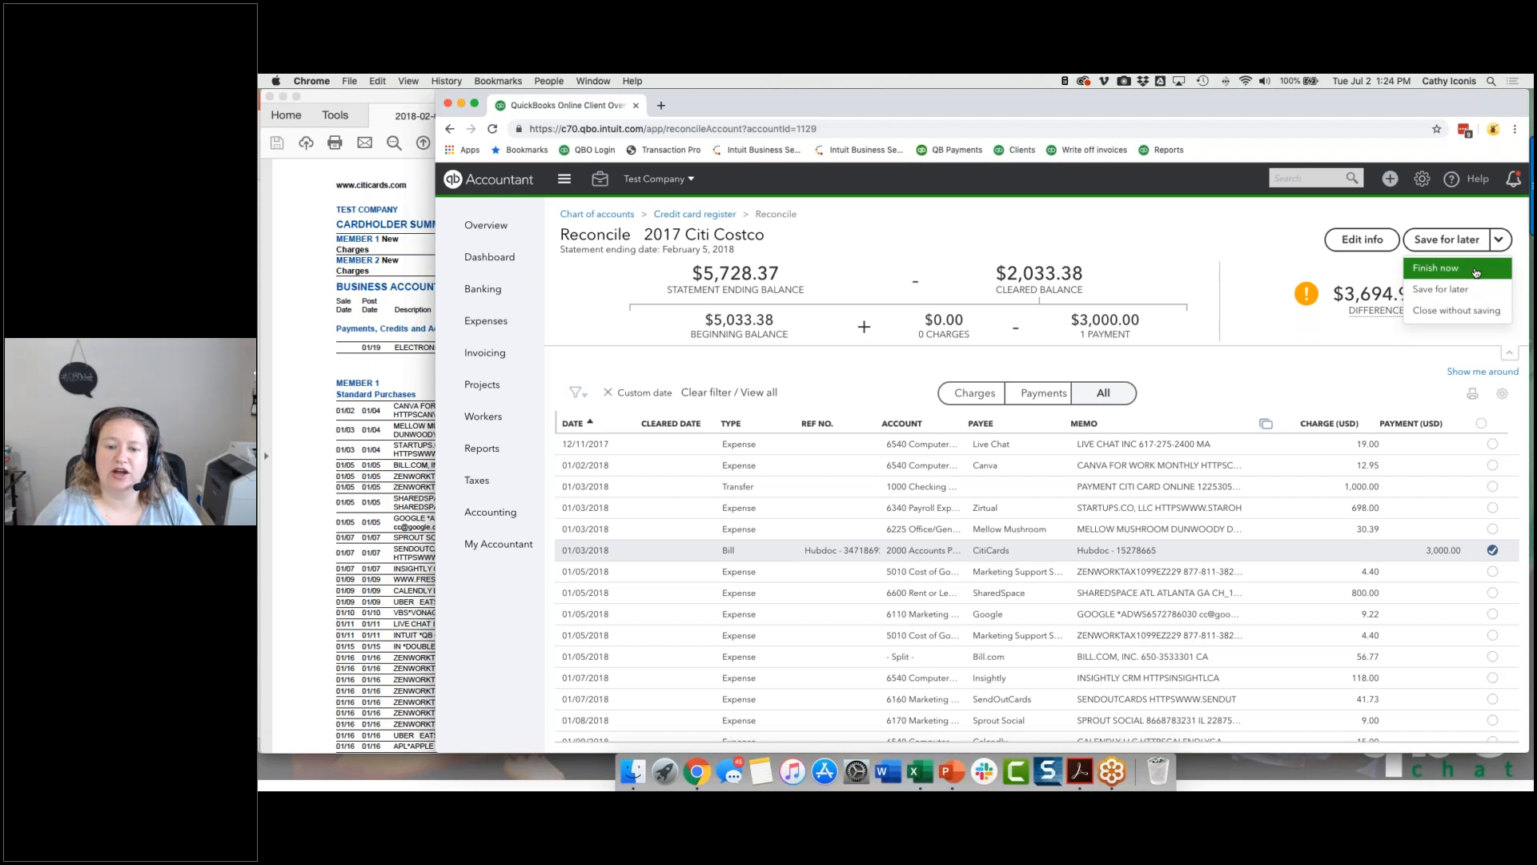
{"action": "left_click", "coordinate": [1476, 272]}
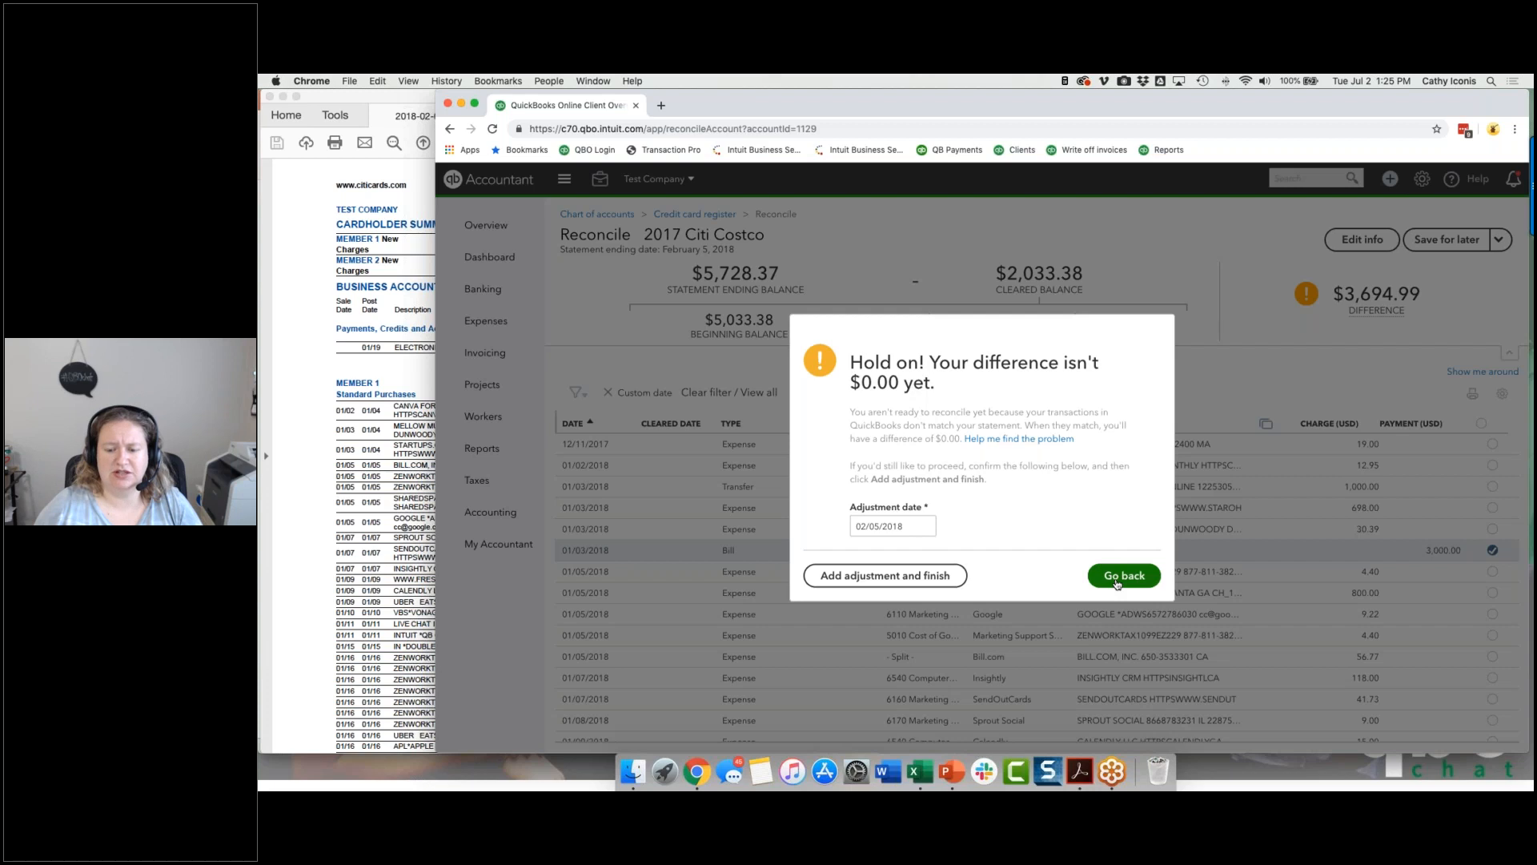
{"action": "left_click", "coordinate": [1117, 579]}
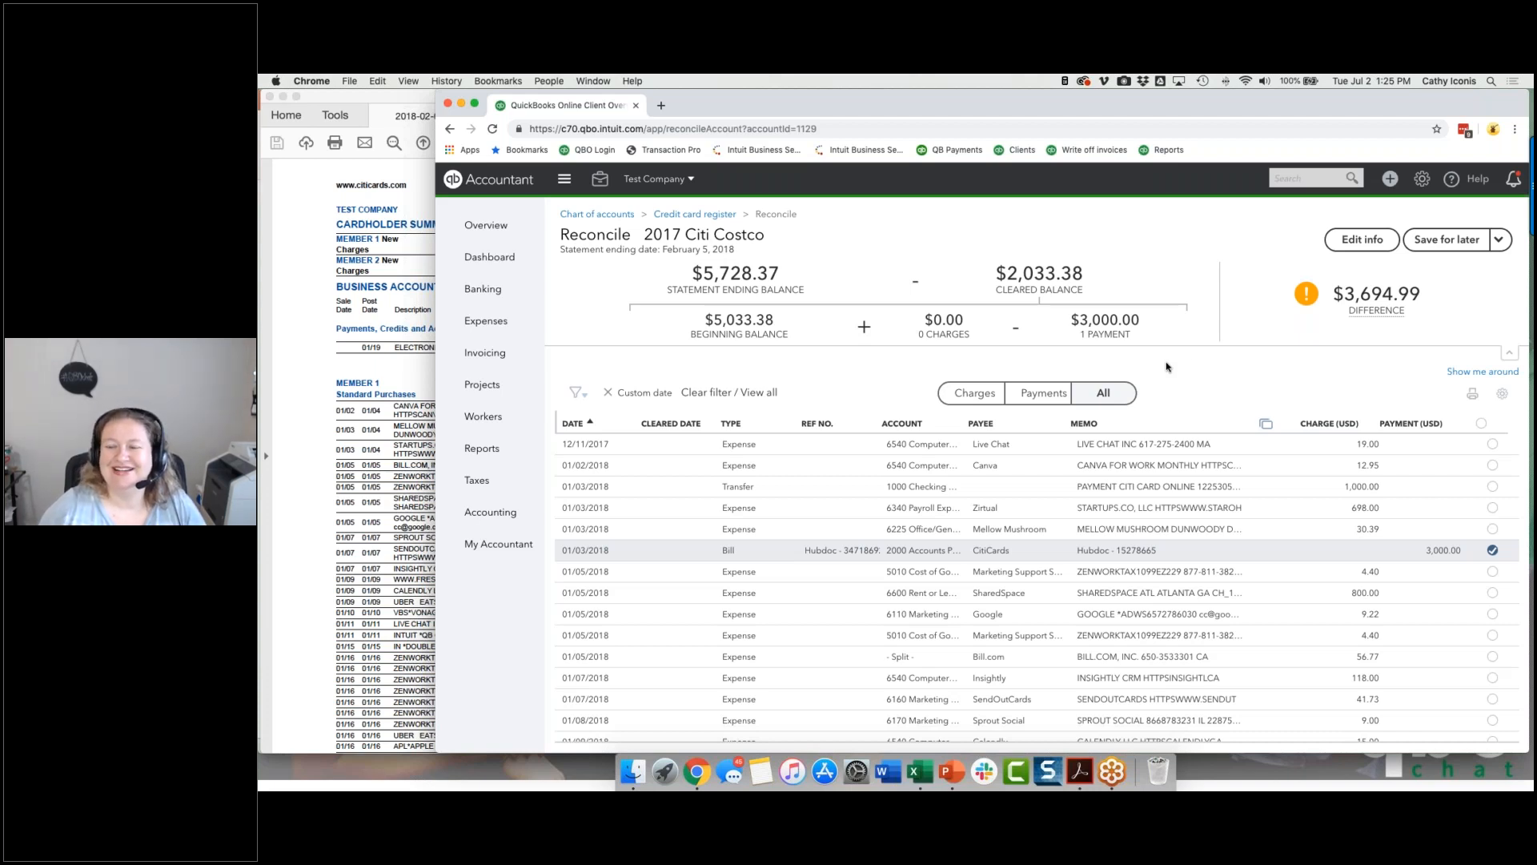
{"action": "left_click", "coordinate": [1499, 240]}
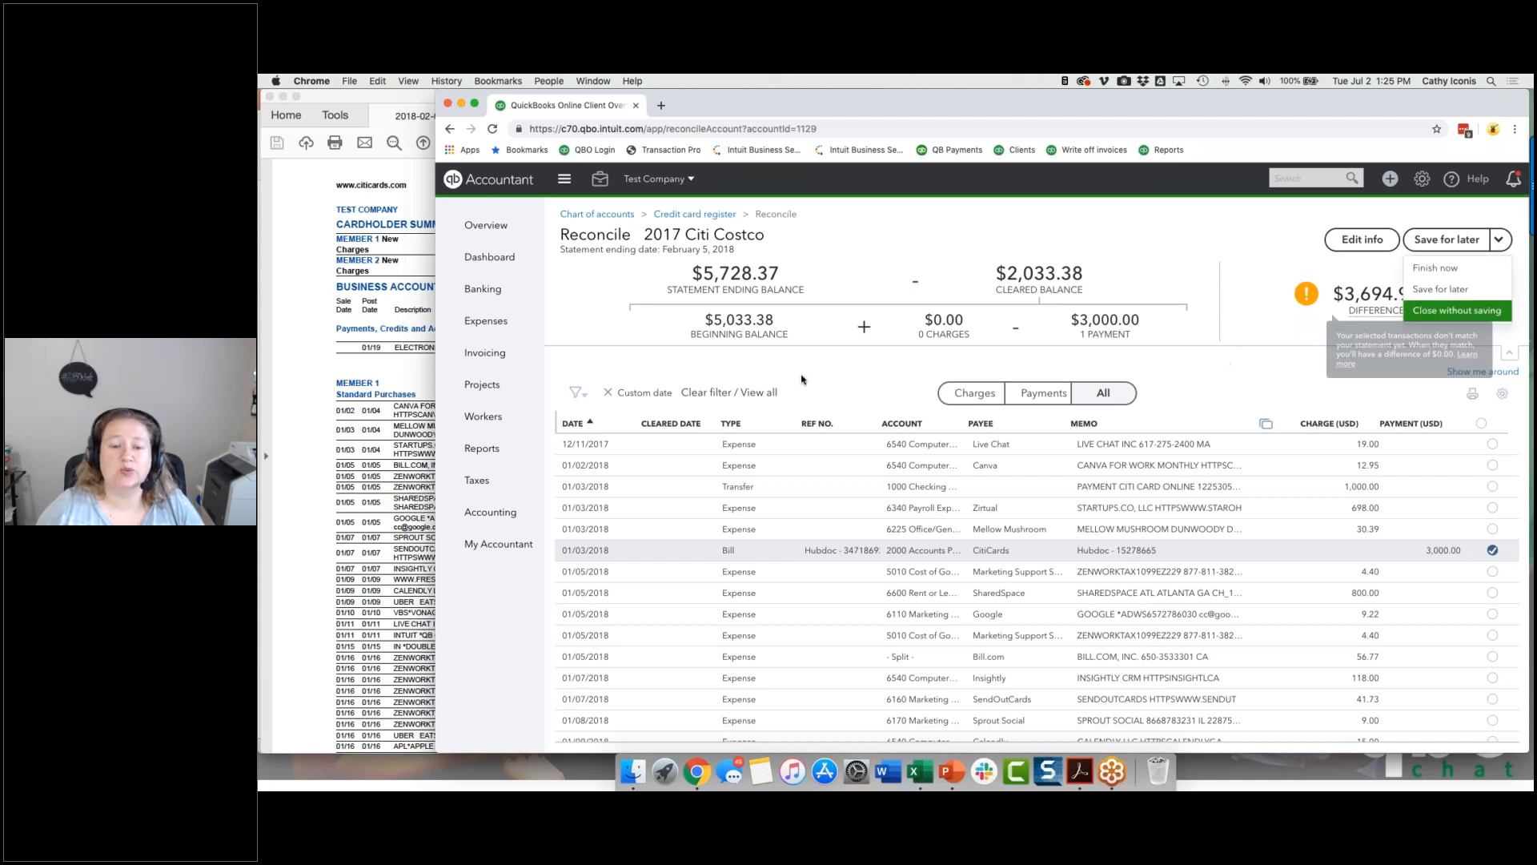
{"action": "left_click", "coordinate": [1485, 310]}
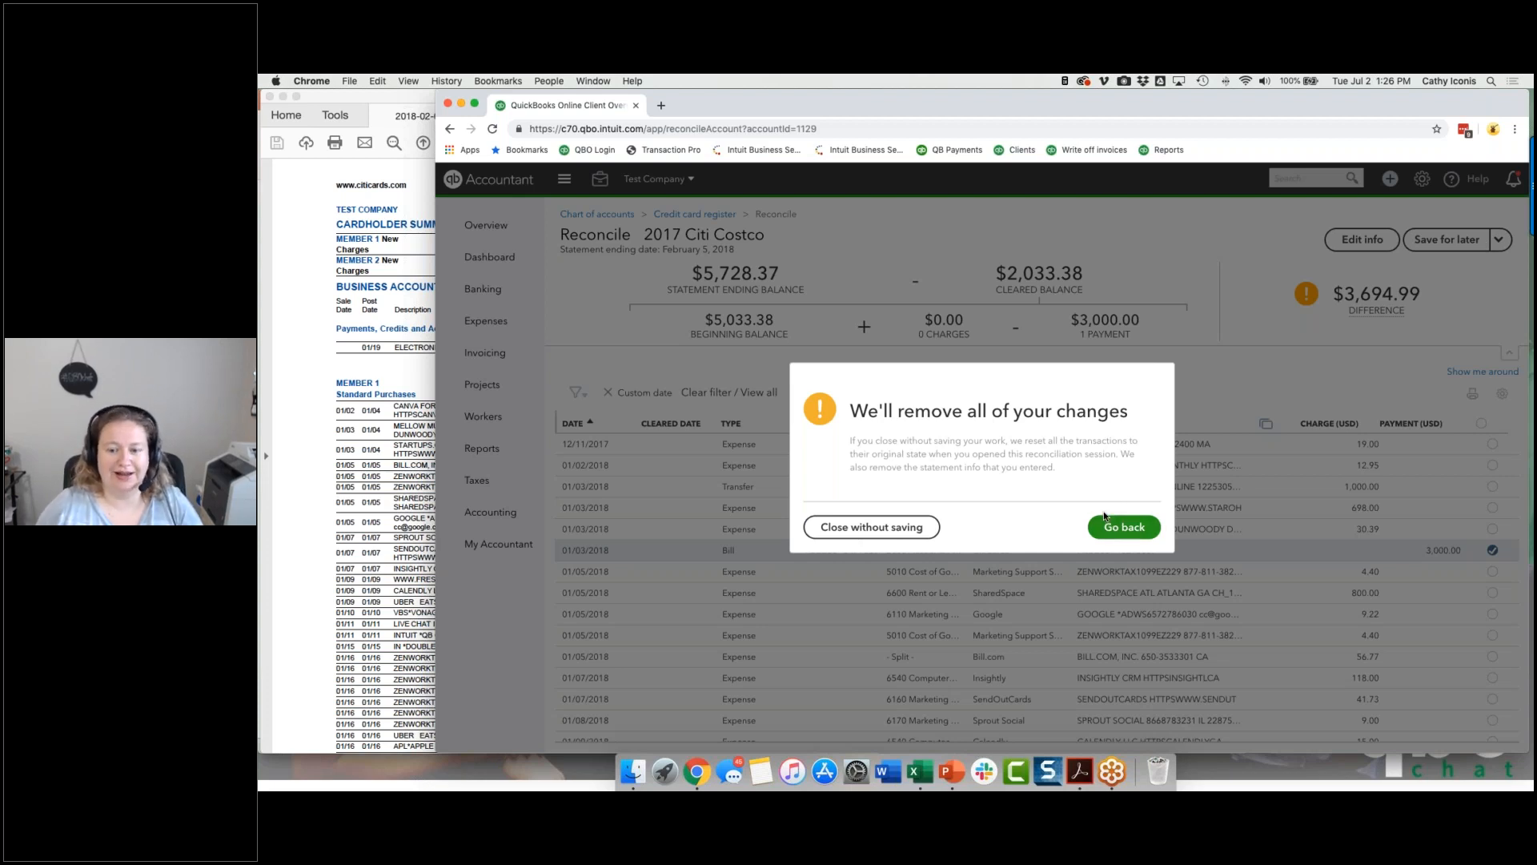
{"action": "left_click", "coordinate": [1124, 526]}
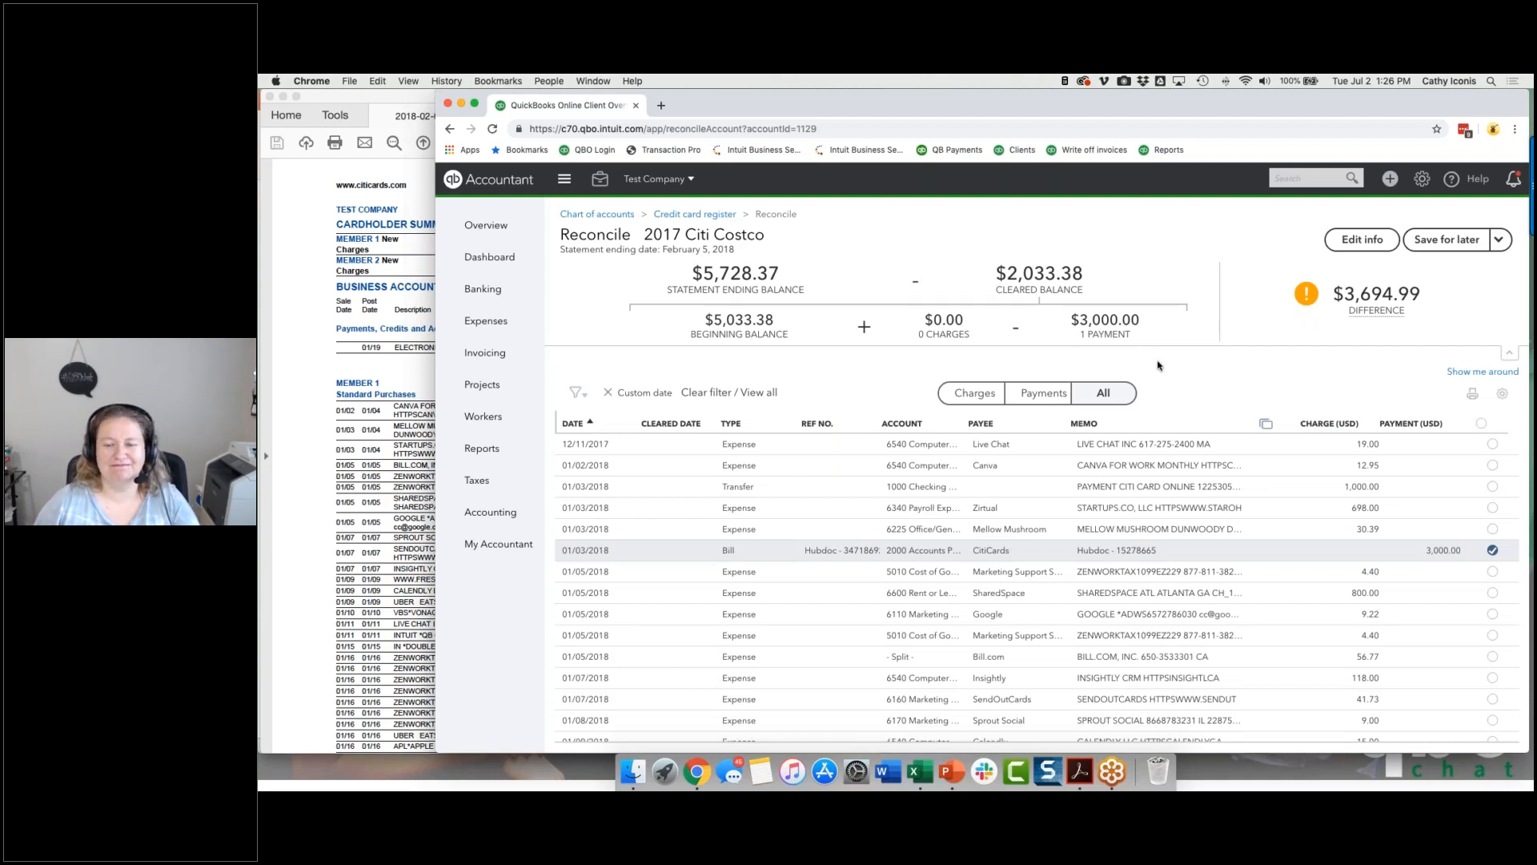
Step: Close the 2017 Citi Costco reconciliation without saving, discarding the cleared payment and the entered statement information
{"action": "left_click", "coordinate": [1500, 239]}
{"action": "left_click", "coordinate": [1445, 304]}
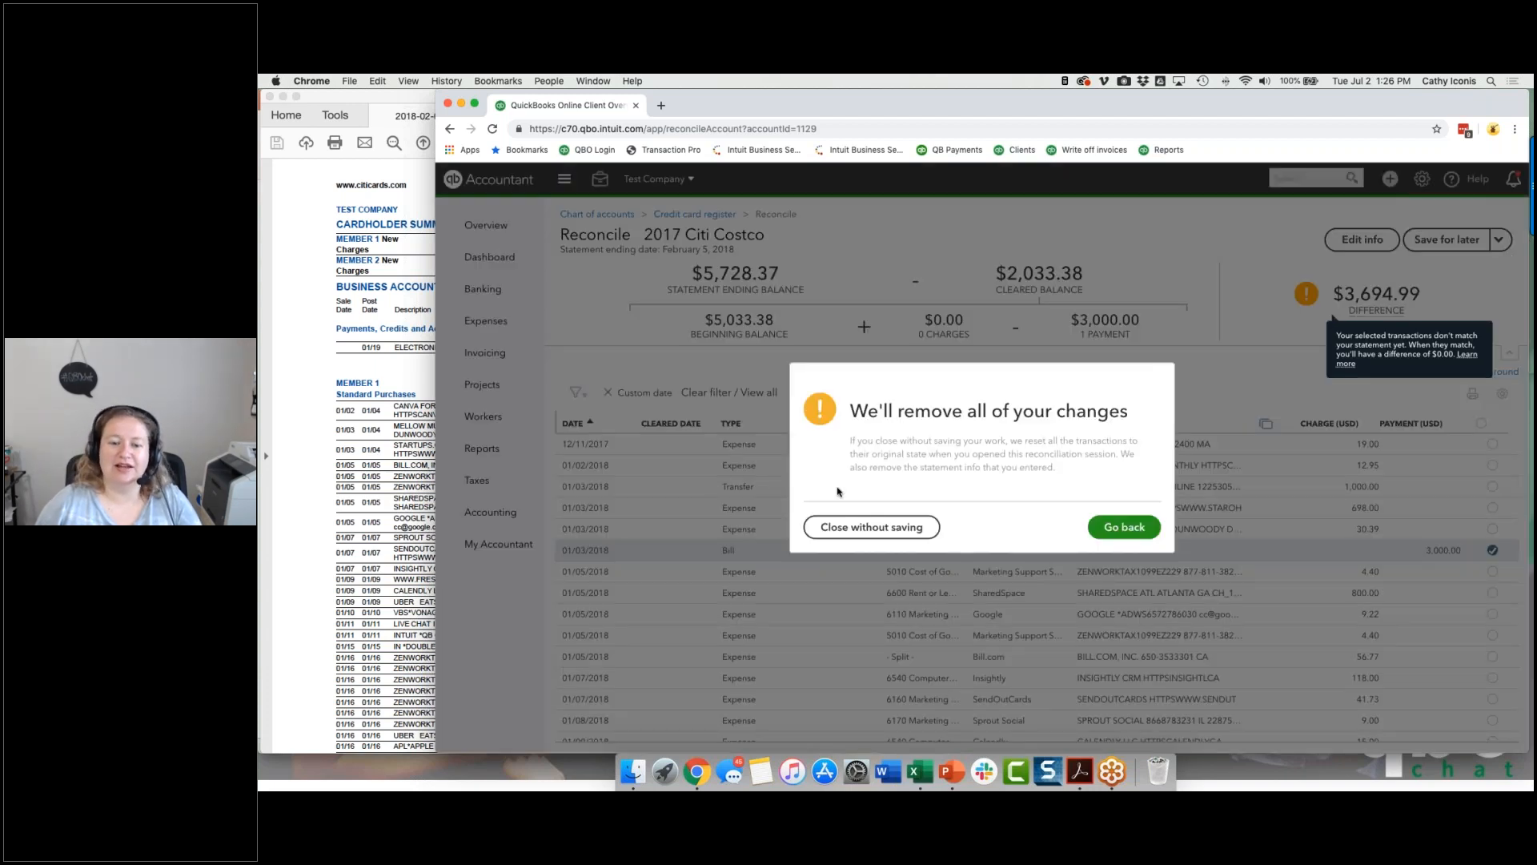
{"action": "left_click", "coordinate": [871, 527]}
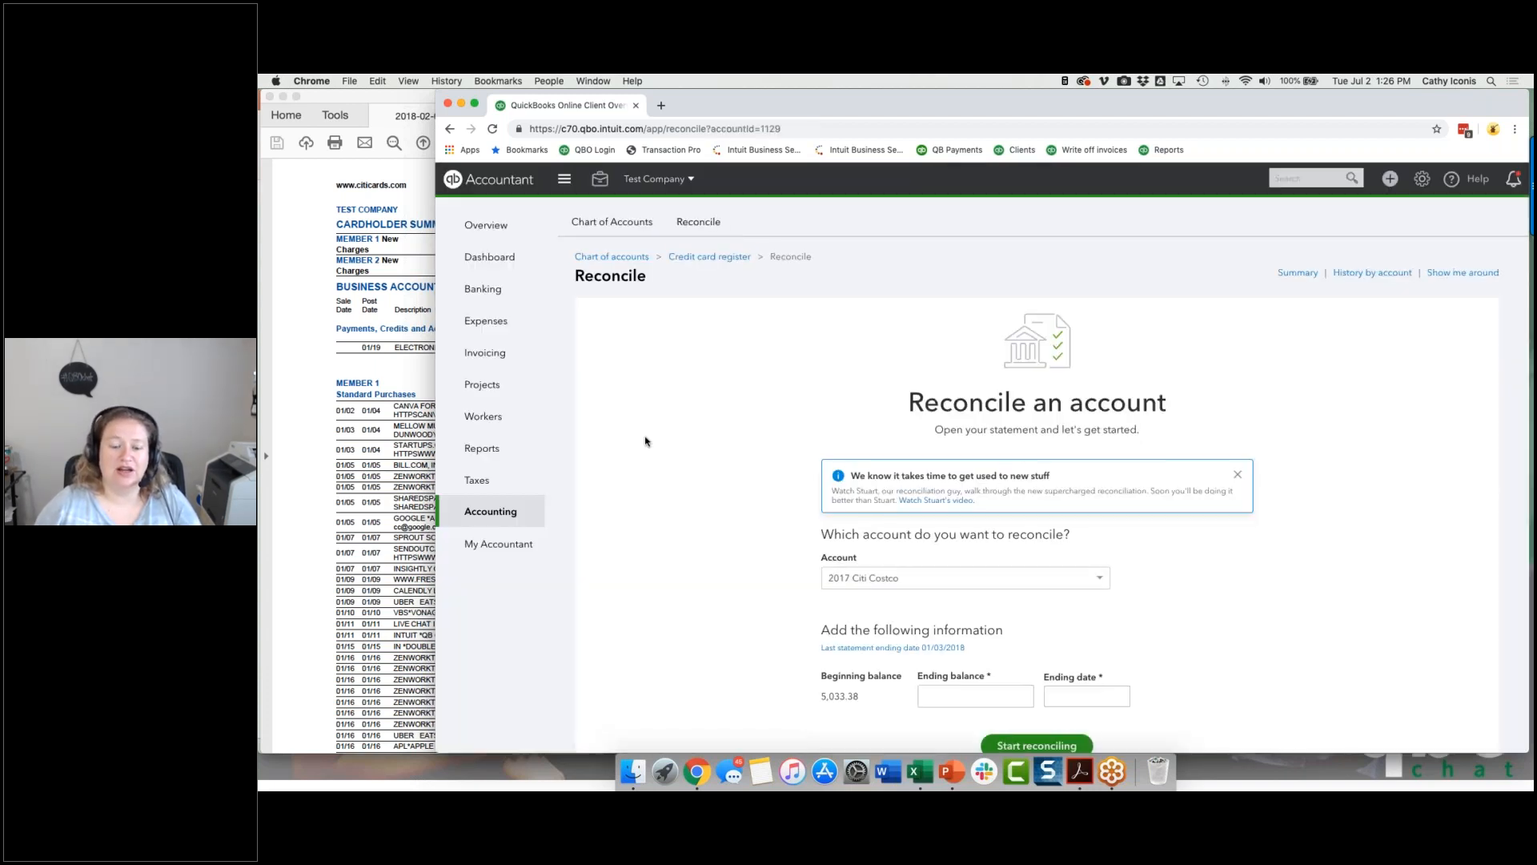
{"action": "left_click", "coordinate": [970, 696]}
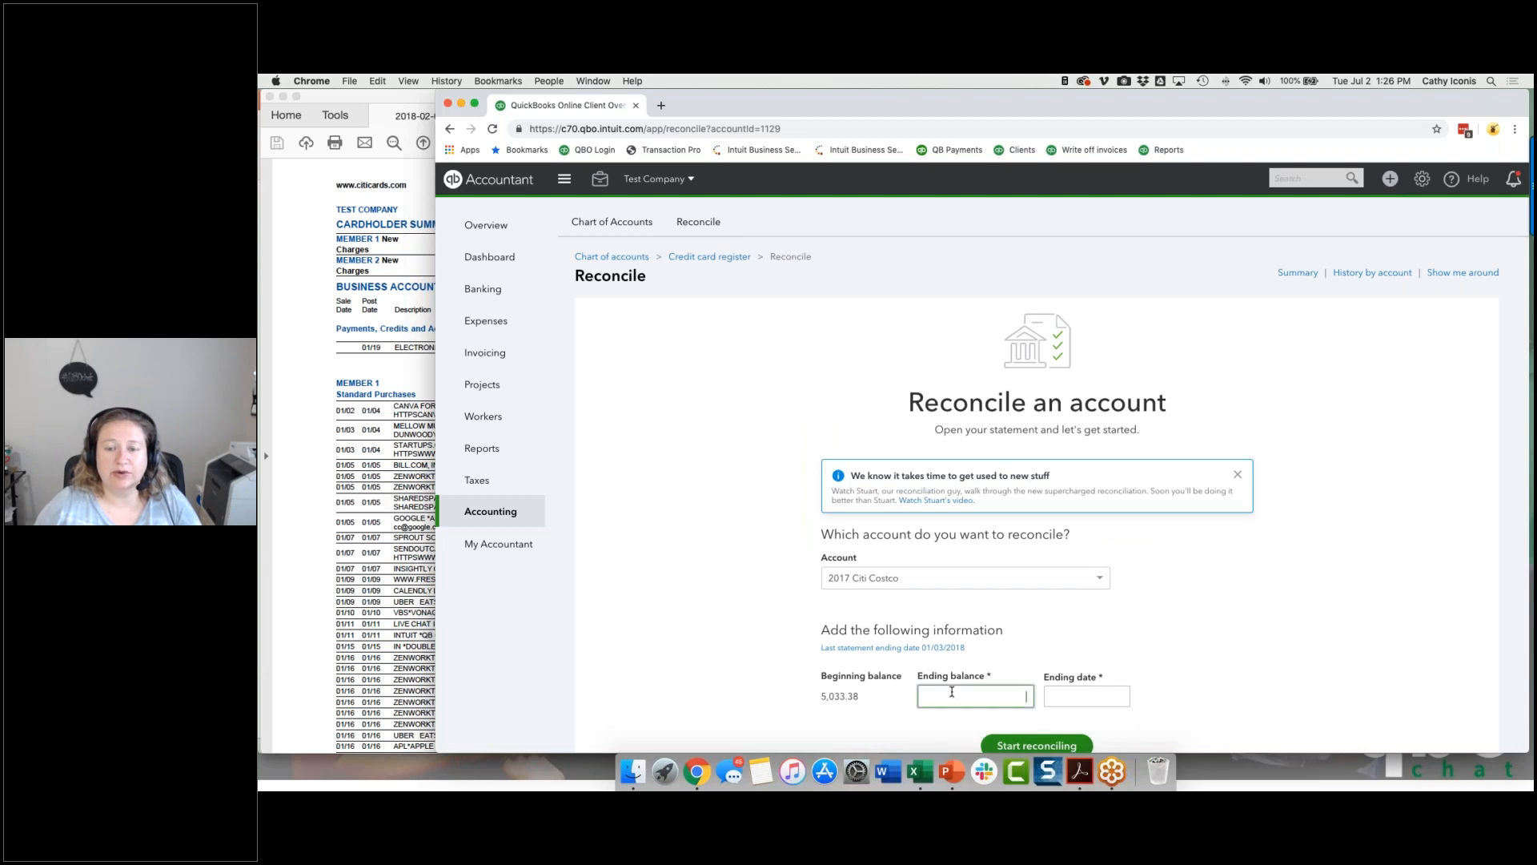
{"action": "left_click", "coordinate": [1089, 701]}
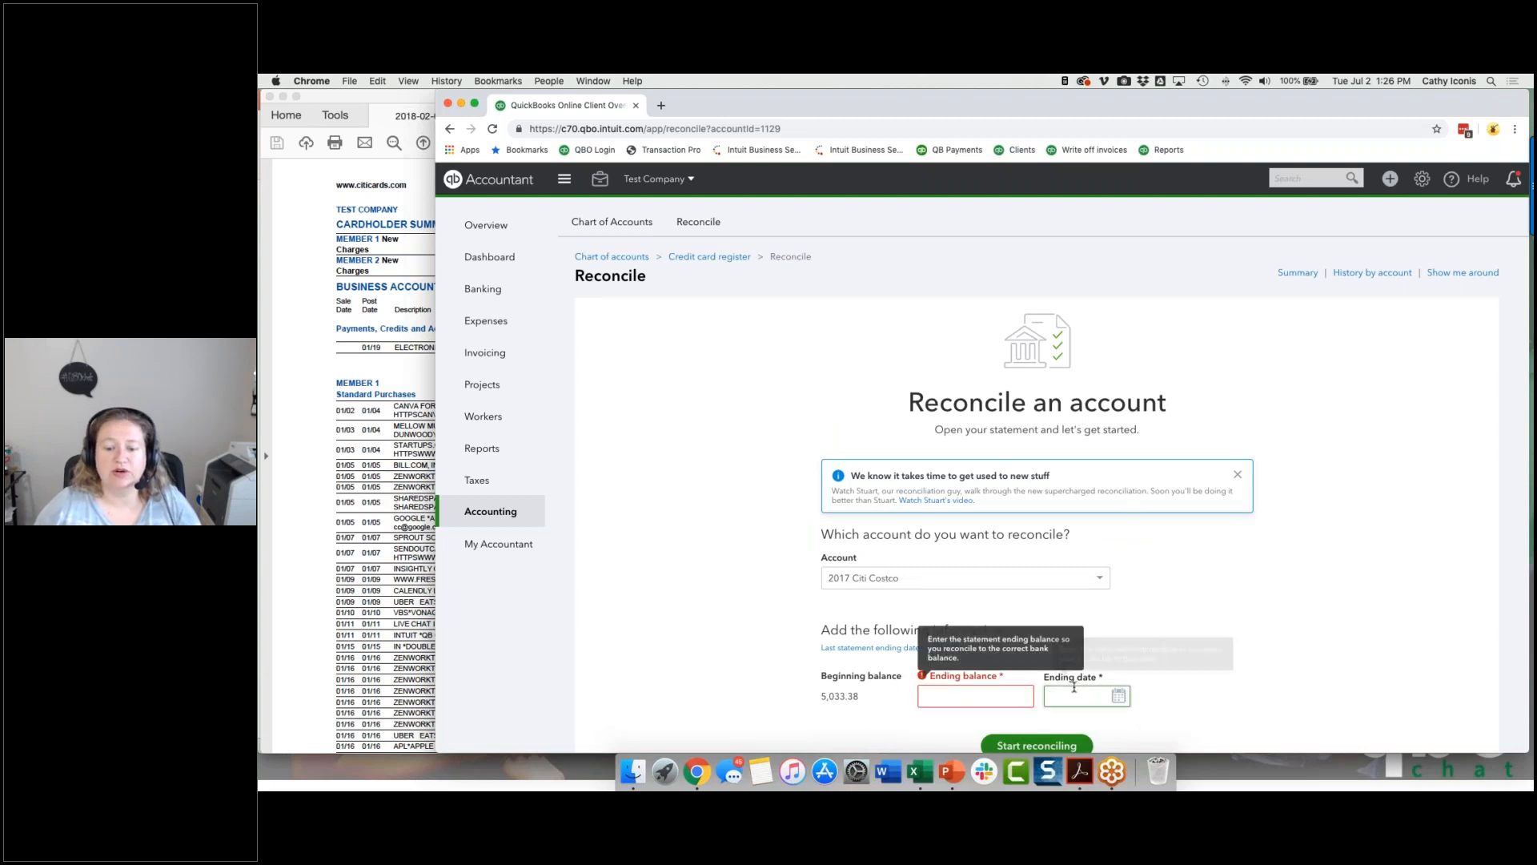
{"action": "left_click", "coordinate": [698, 521]}
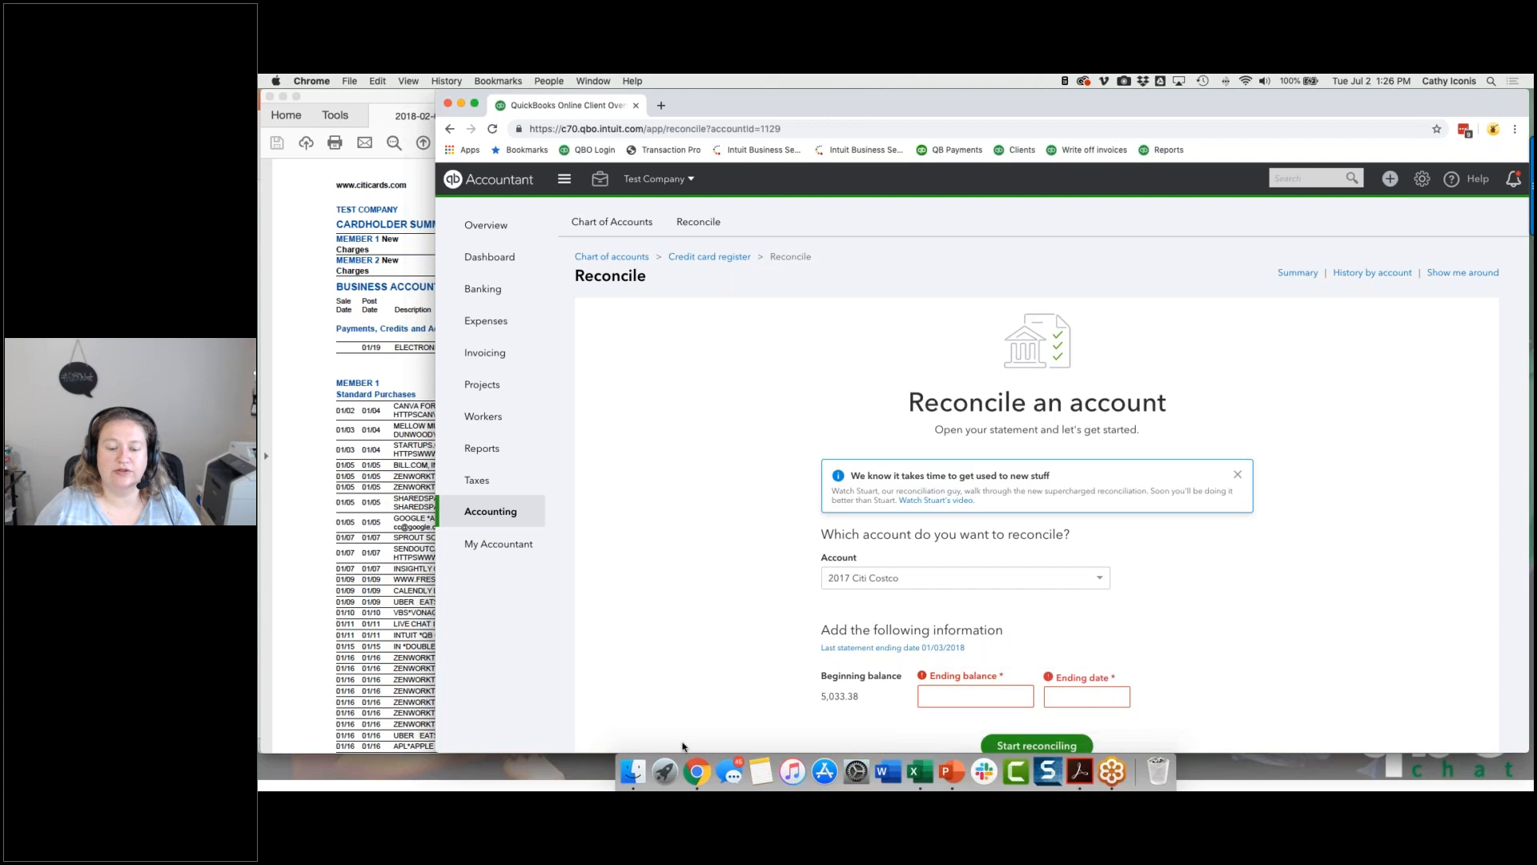
Step: From the reconciliation report for the statement ending 01/03/2018, open the first 12/31/2017 Data Import expense and void it
{"action": "left_click", "coordinate": [846, 648]}
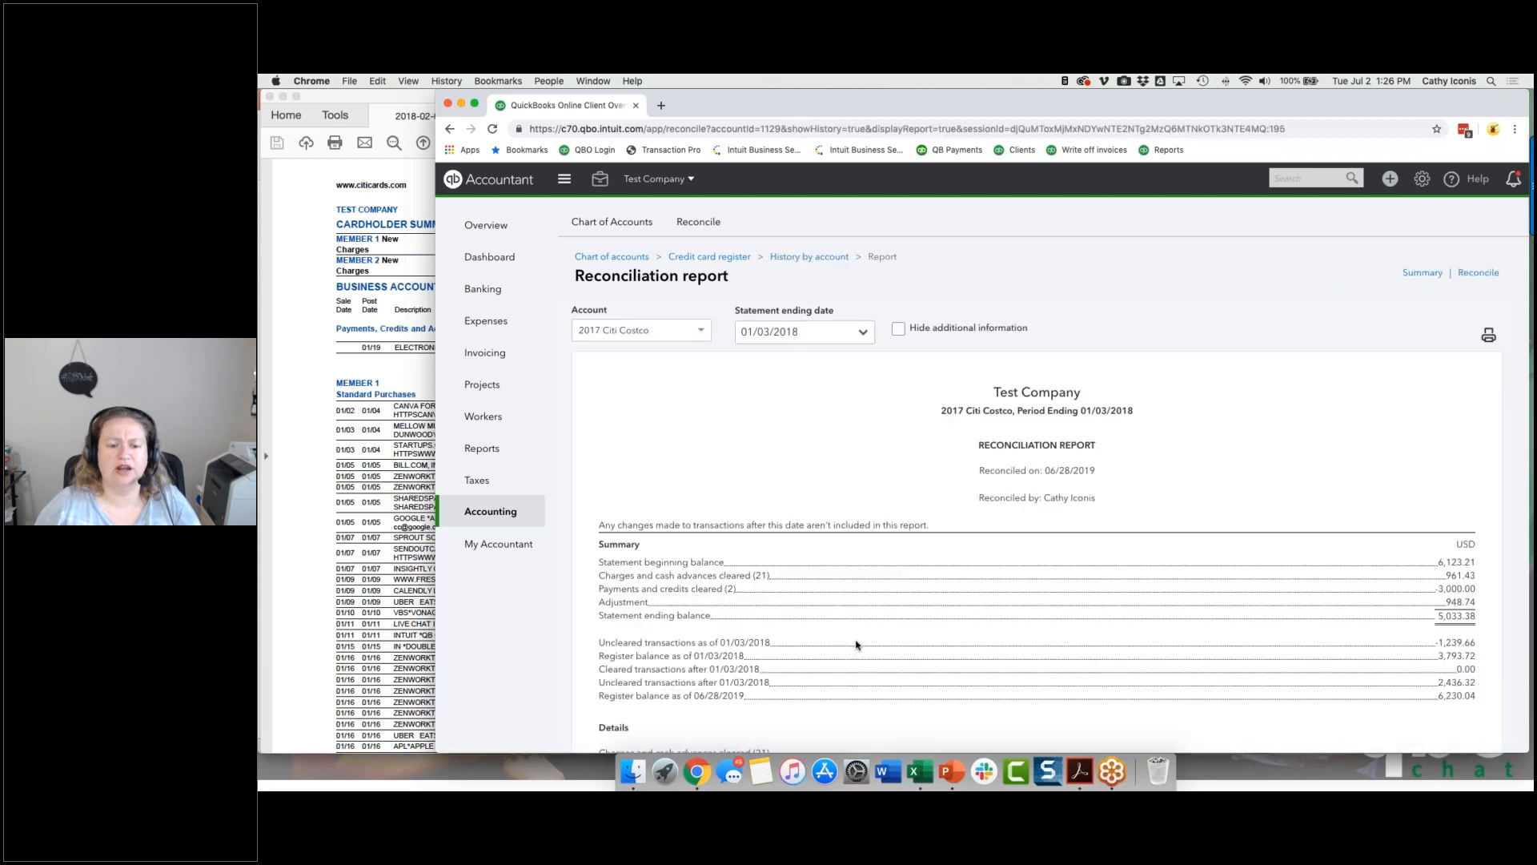
{"action": "scroll", "coordinate": [854, 642], "scroll_direction": "down", "scroll_amount": 10}
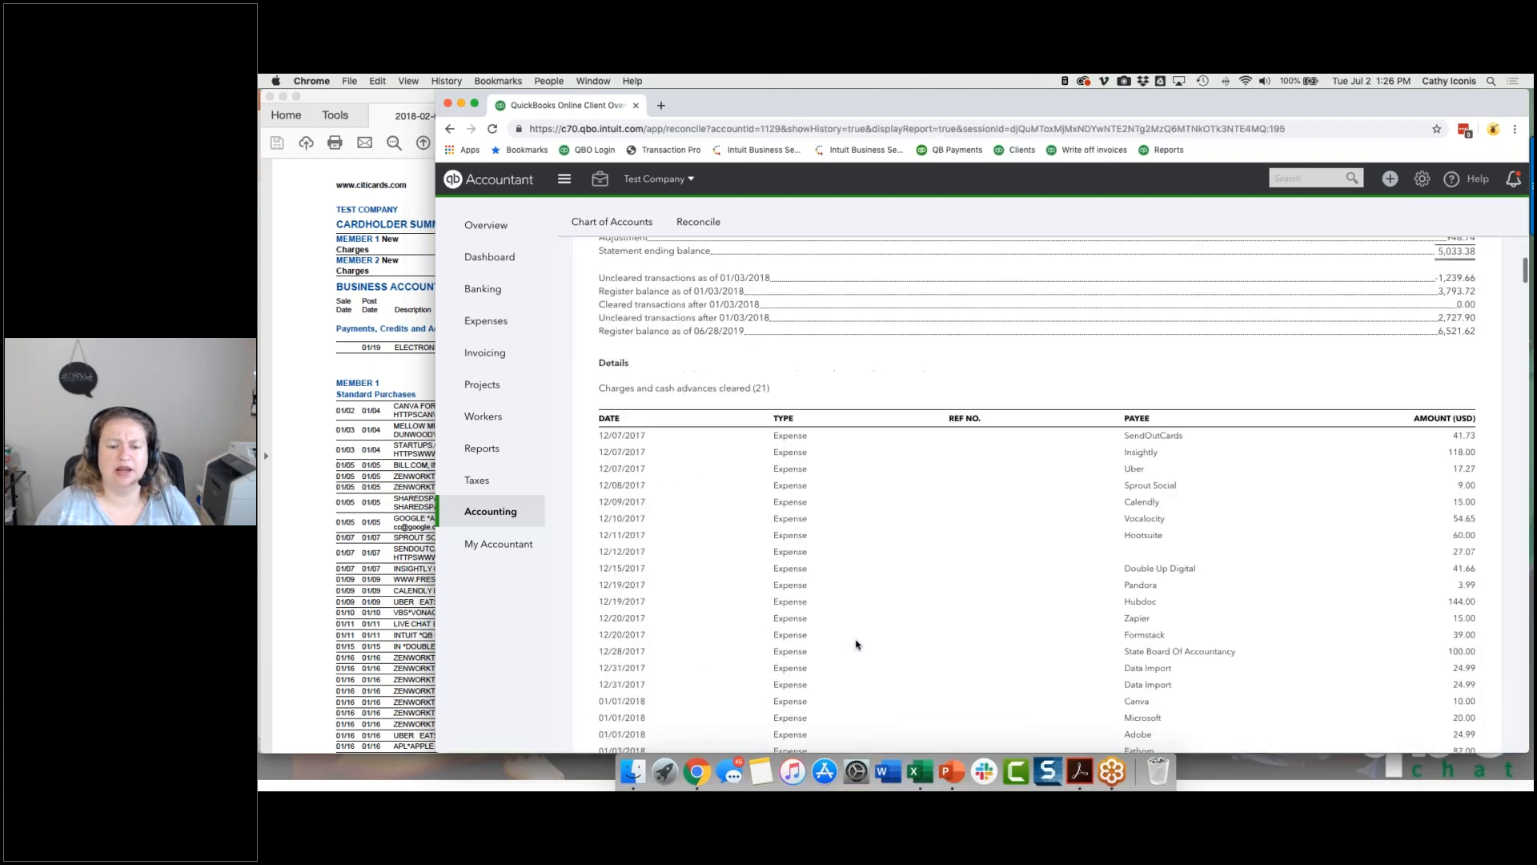
{"action": "left_click", "coordinate": [784, 492]}
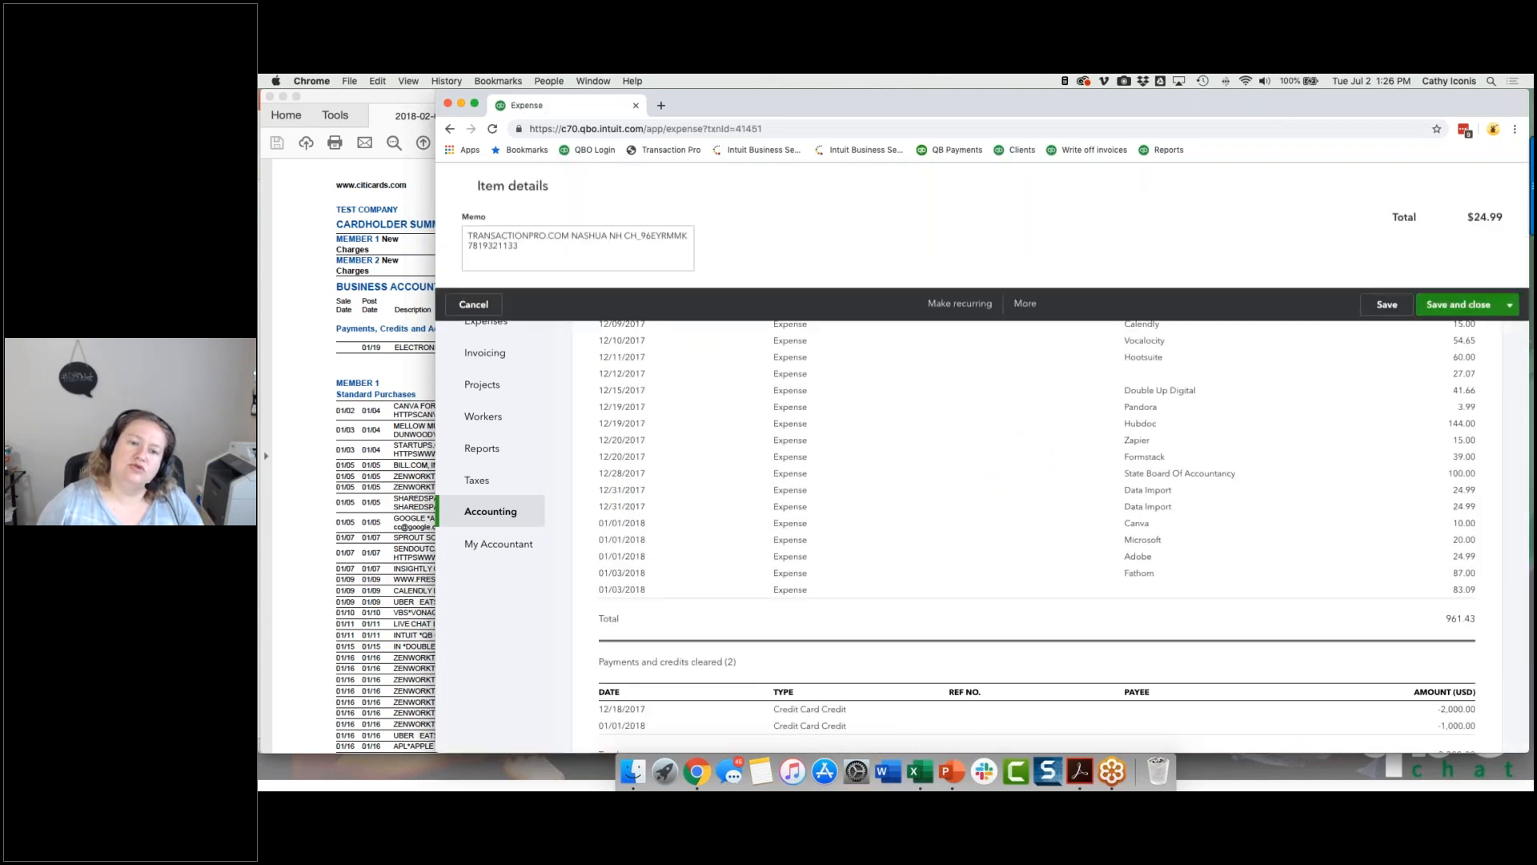
{"action": "left_click", "coordinate": [1024, 735]}
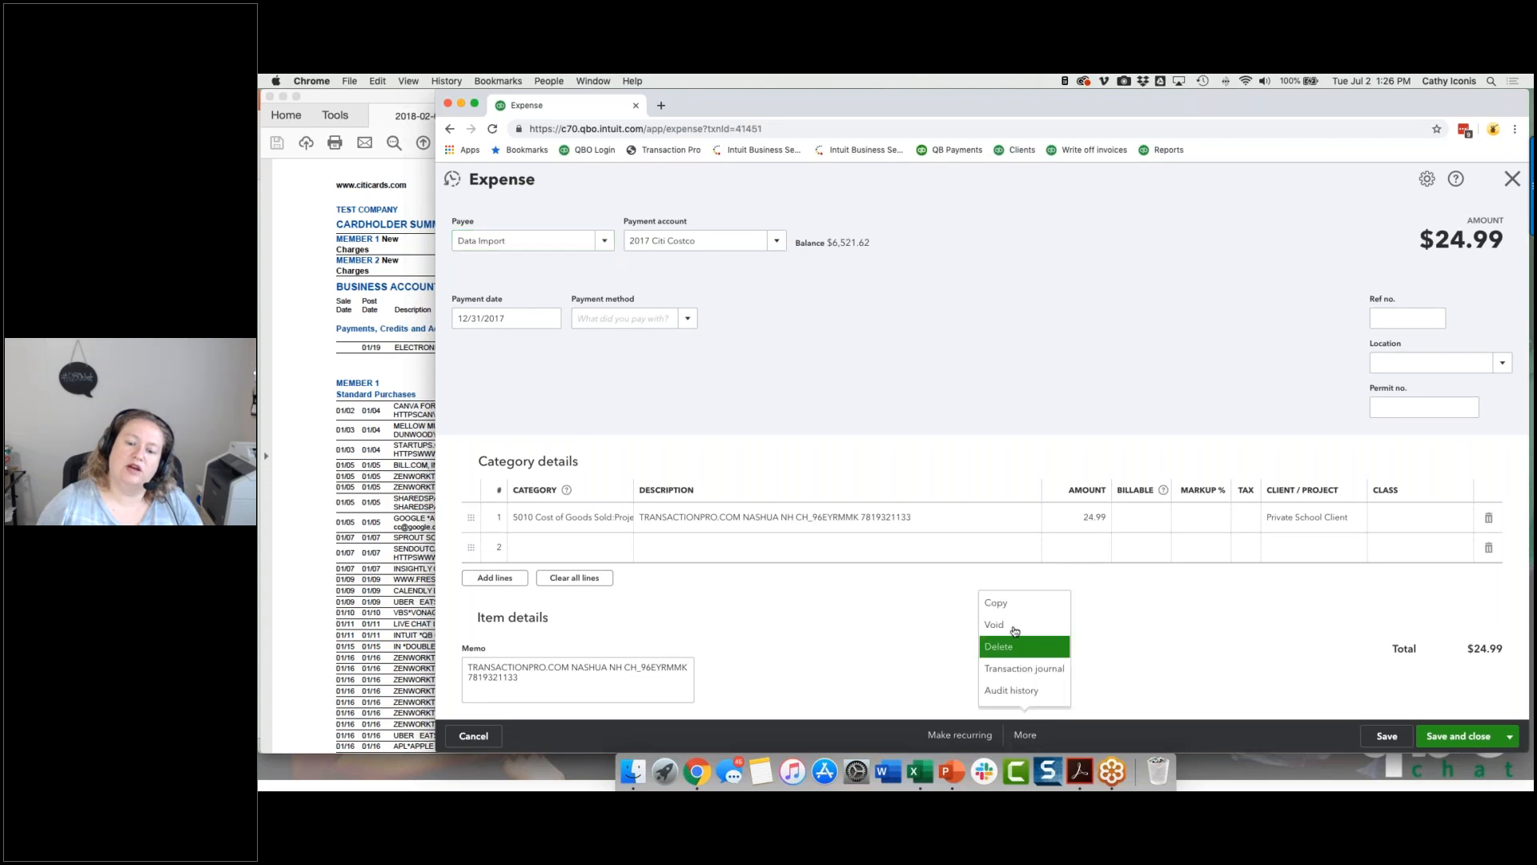
{"action": "left_click", "coordinate": [1015, 628]}
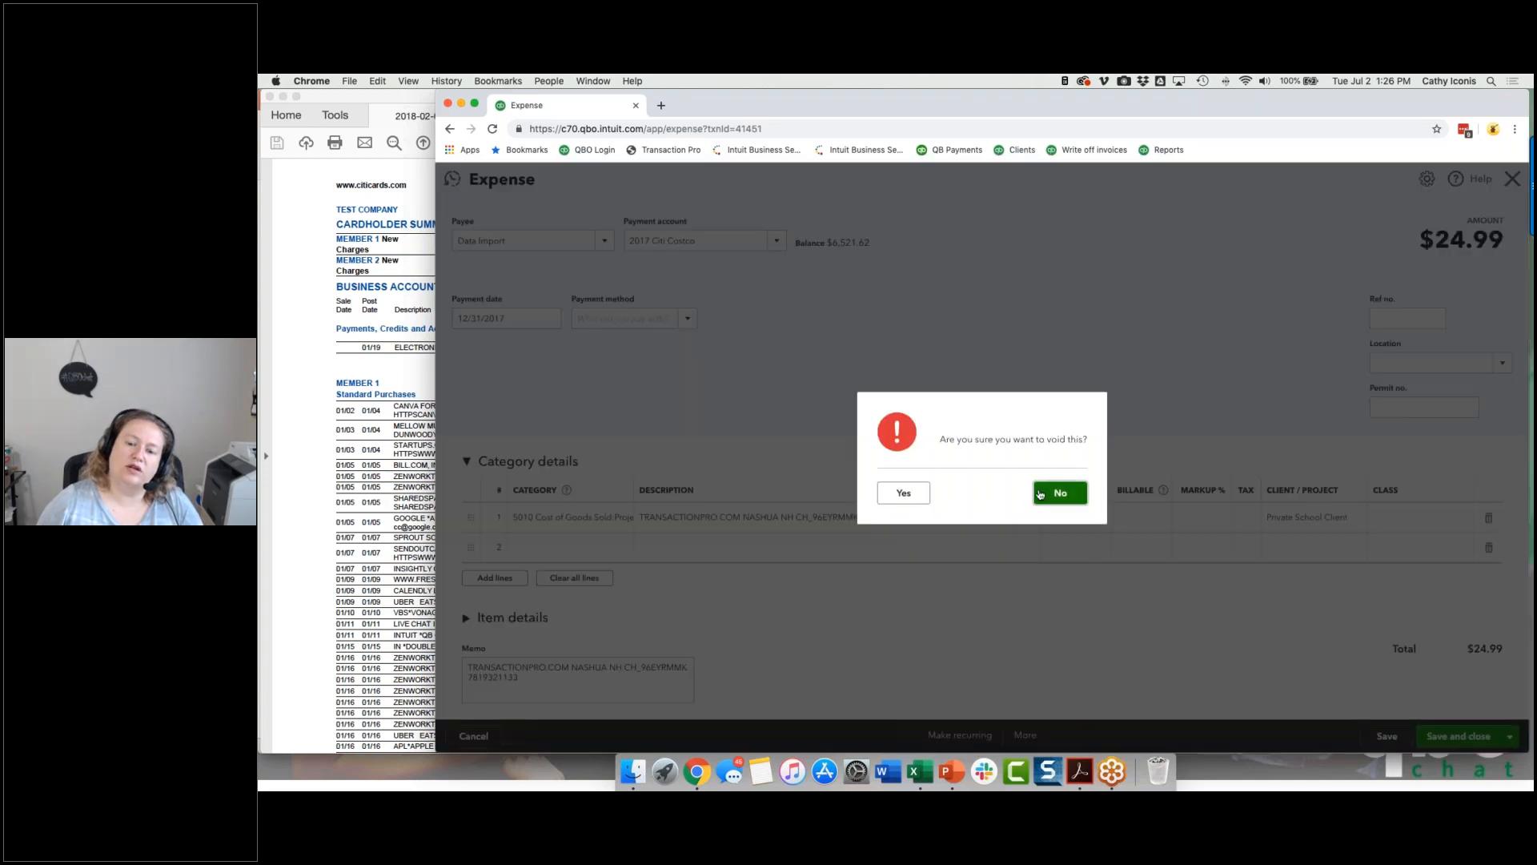
{"action": "left_click", "coordinate": [900, 492]}
{"action": "left_click", "coordinate": [980, 499]}
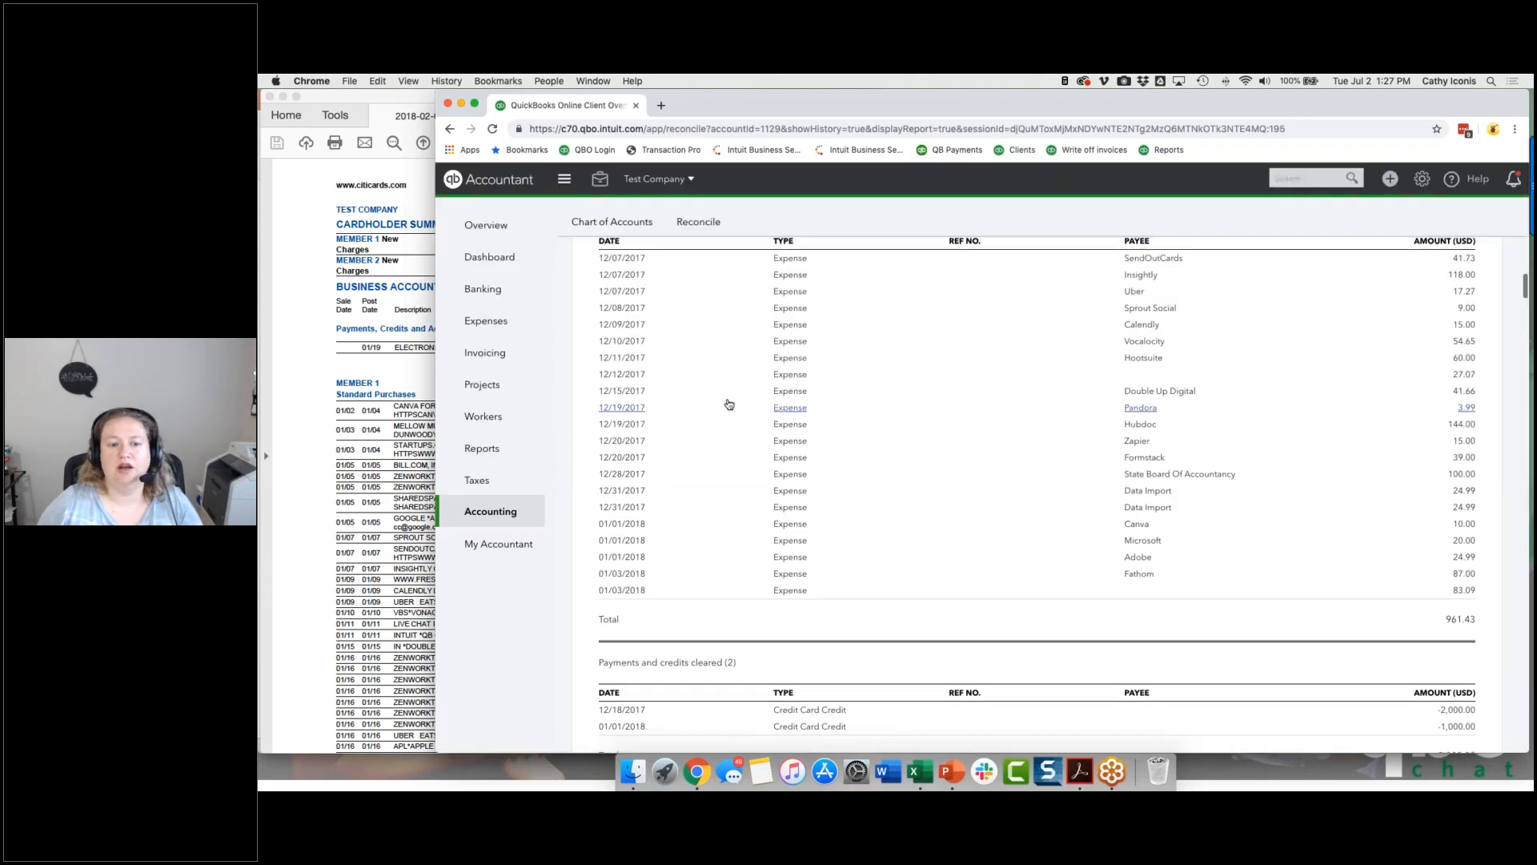
Step: Review the reconciliation change report, then return to reconciling the 2017 Citi Costco account and open its discrepancy report
{"action": "scroll", "coordinate": [726, 404], "scroll_direction": "up", "scroll_amount": 15}
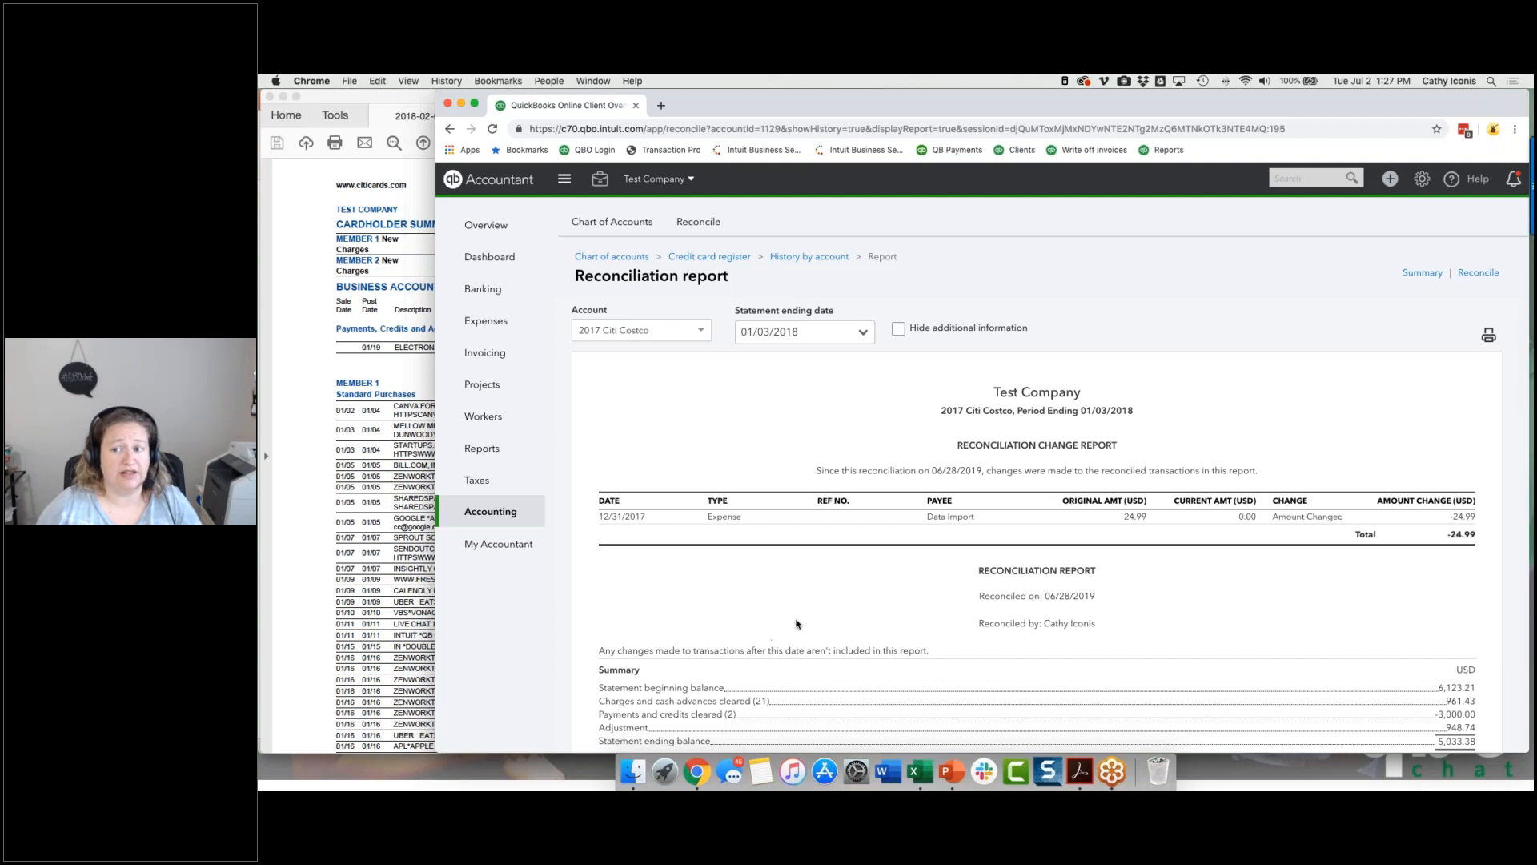
{"action": "left_click", "coordinate": [1477, 273]}
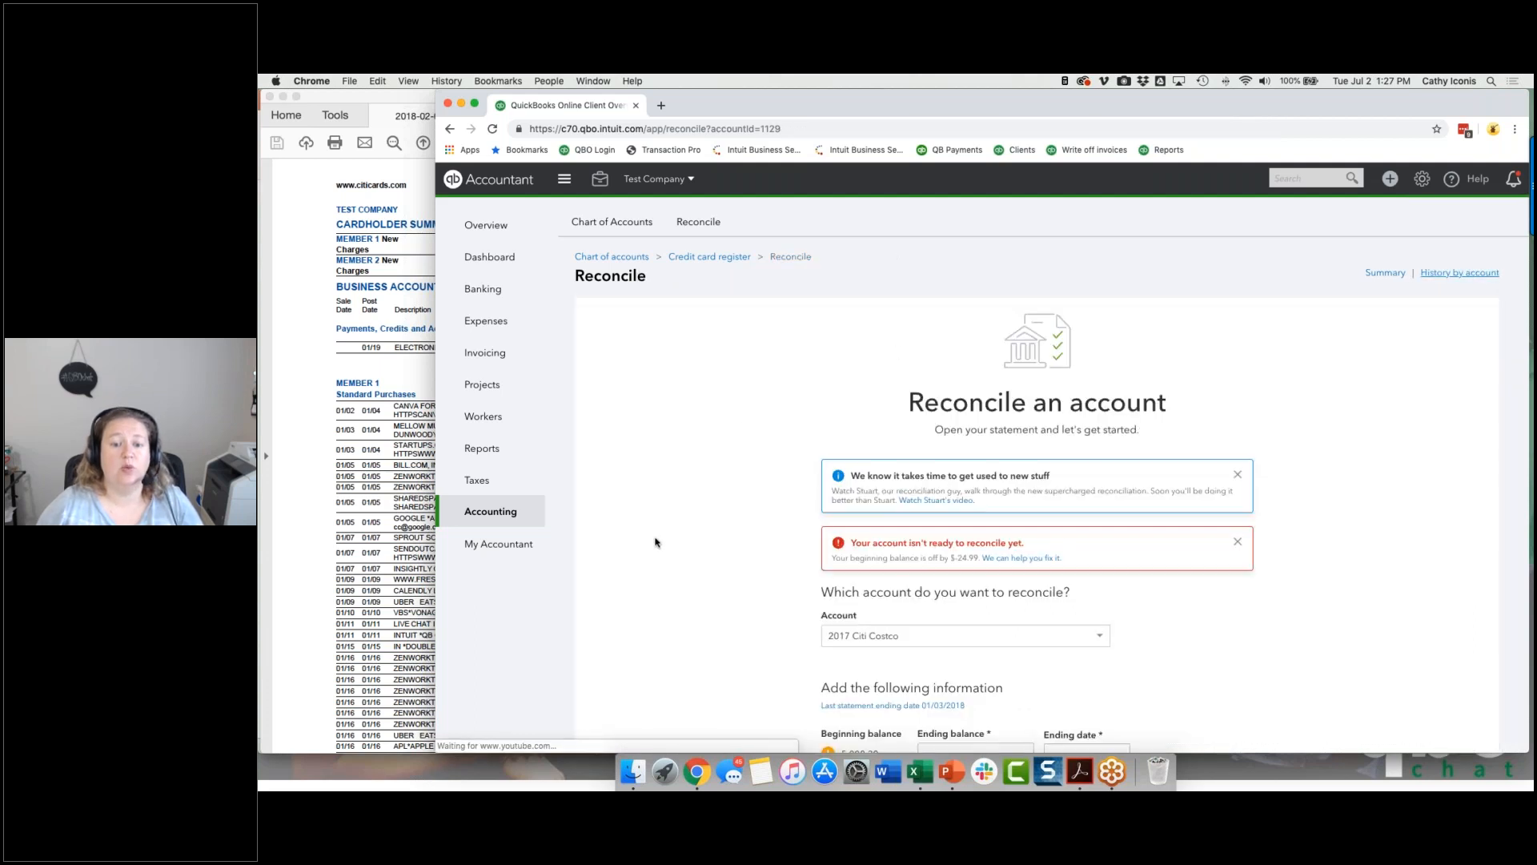
{"action": "scroll", "coordinate": [770, 567], "scroll_direction": "down", "scroll_amount": 3}
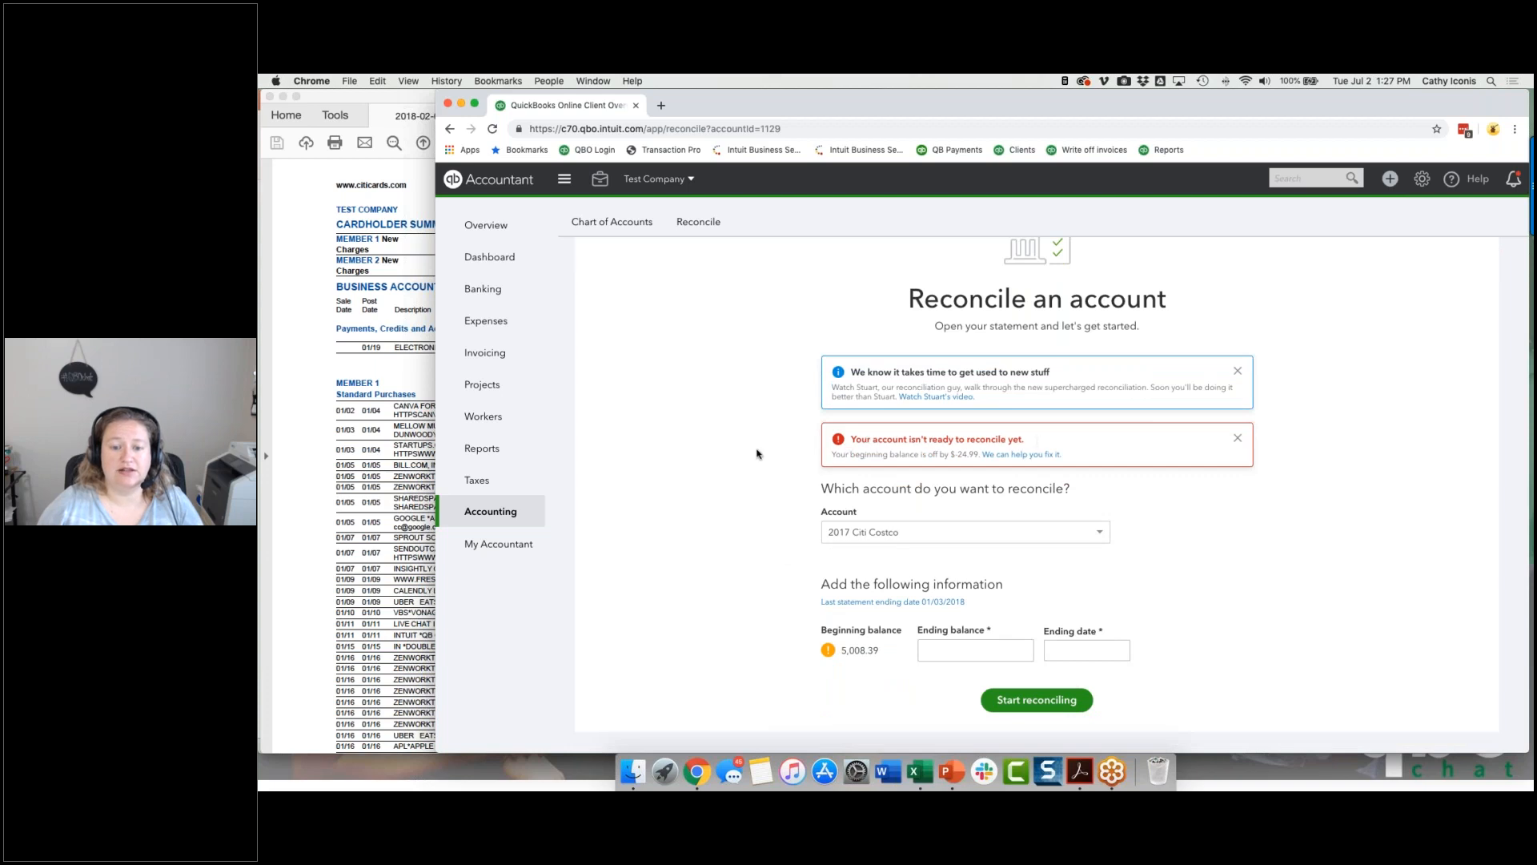
{"action": "left_click", "coordinate": [1002, 457]}
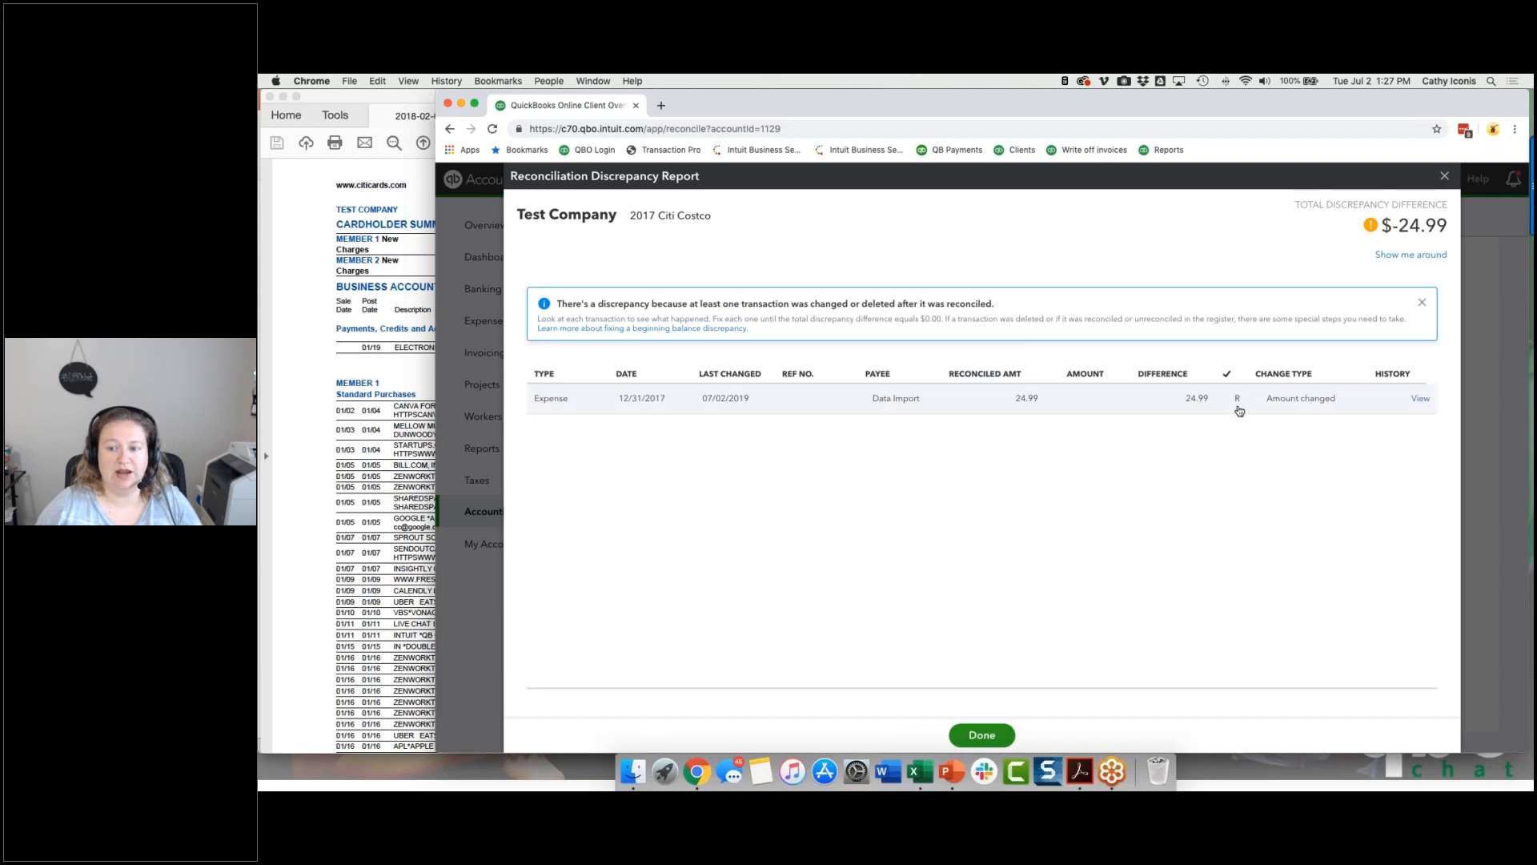
Step: Examine the audit history and details of the changed Data Import expense alongside the discrepancy report
{"action": "left_click", "coordinate": [1421, 400]}
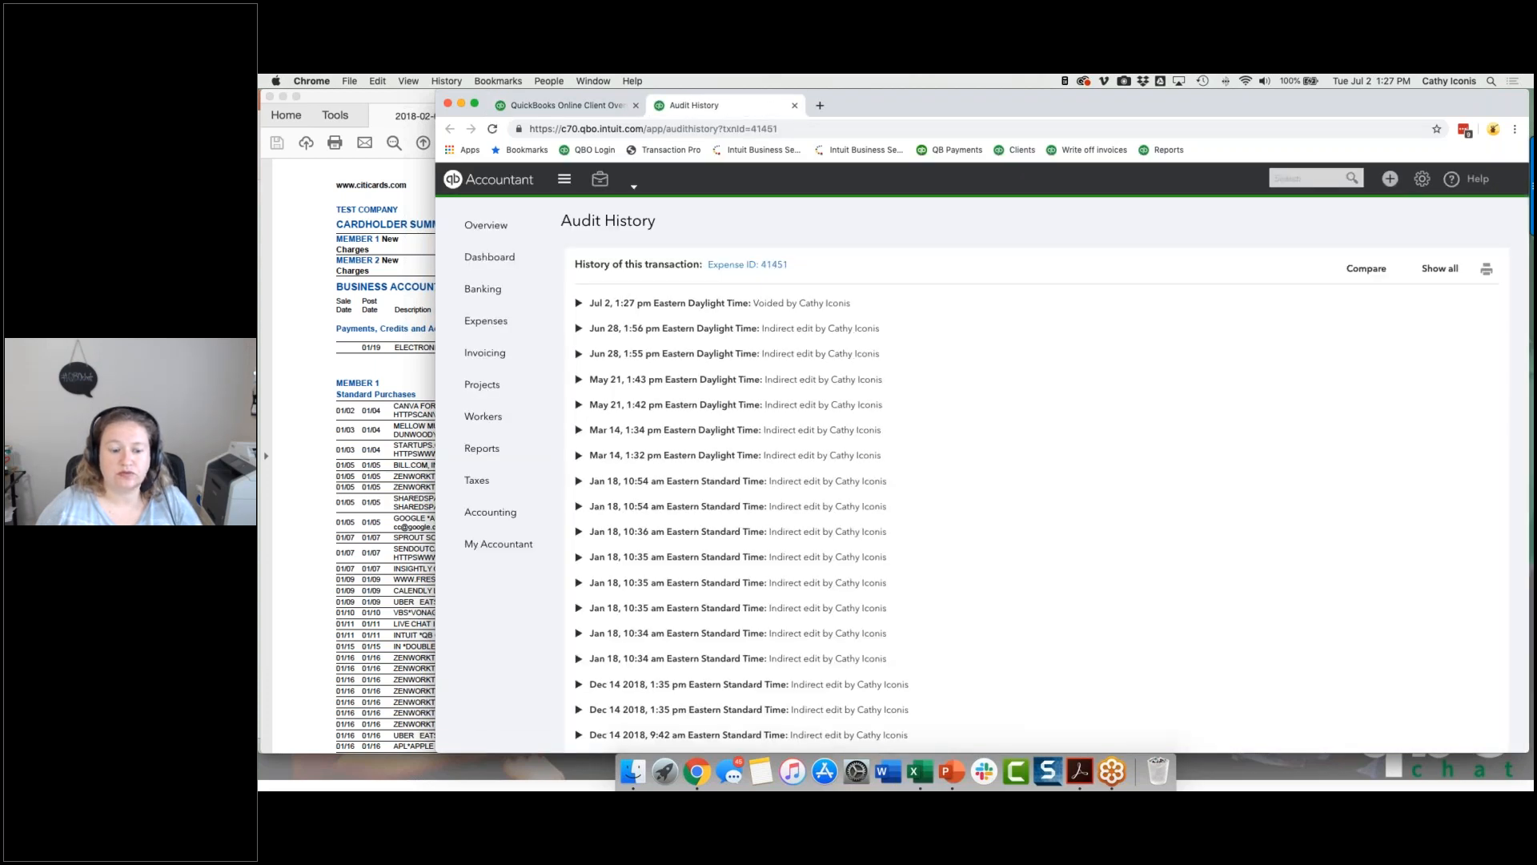
{"action": "left_click", "coordinate": [729, 271]}
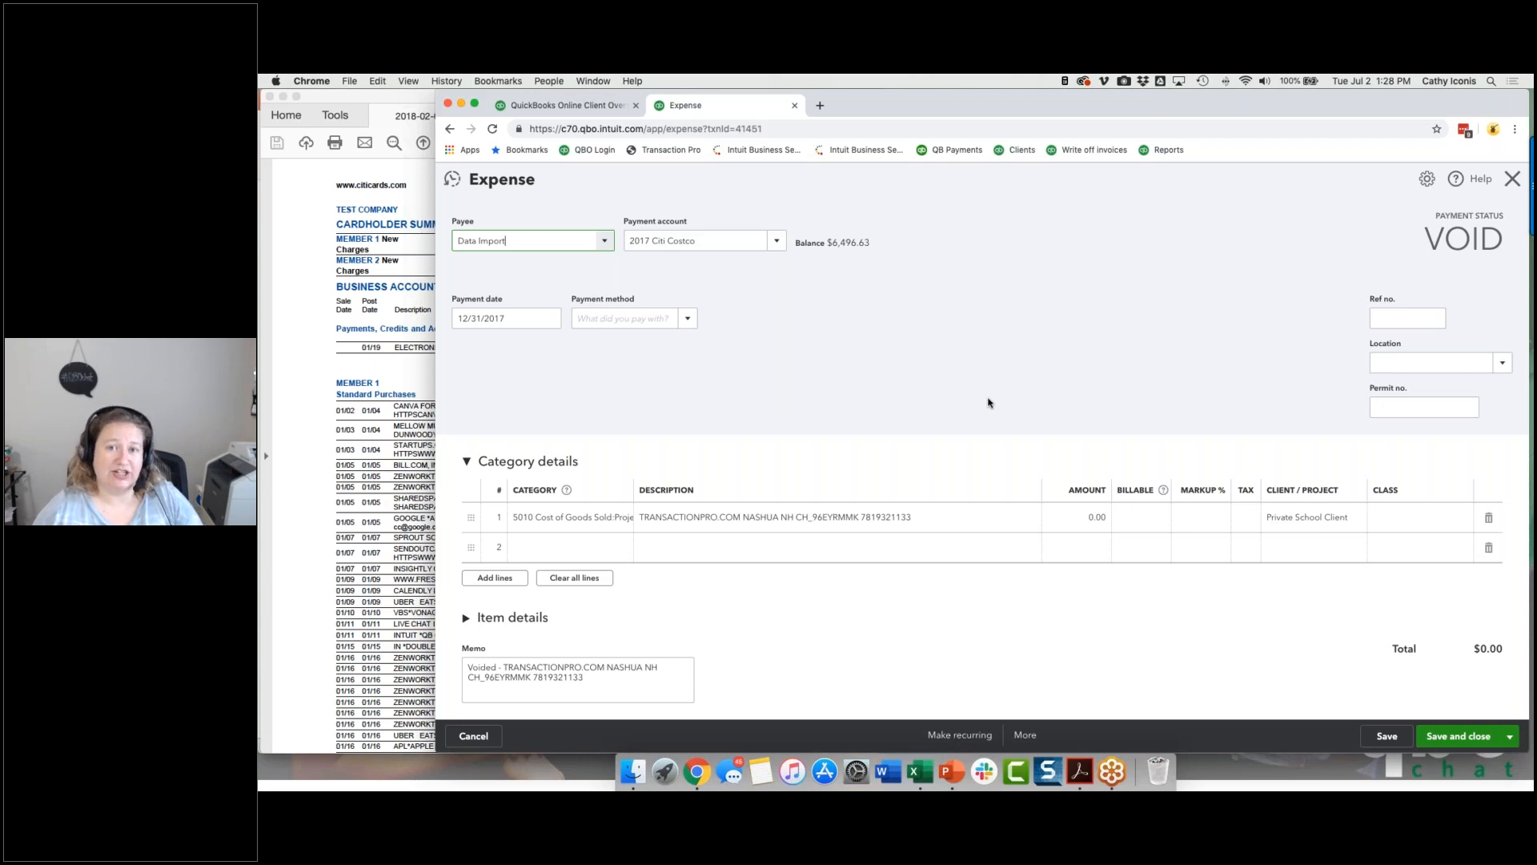
{"action": "left_click", "coordinate": [564, 107]}
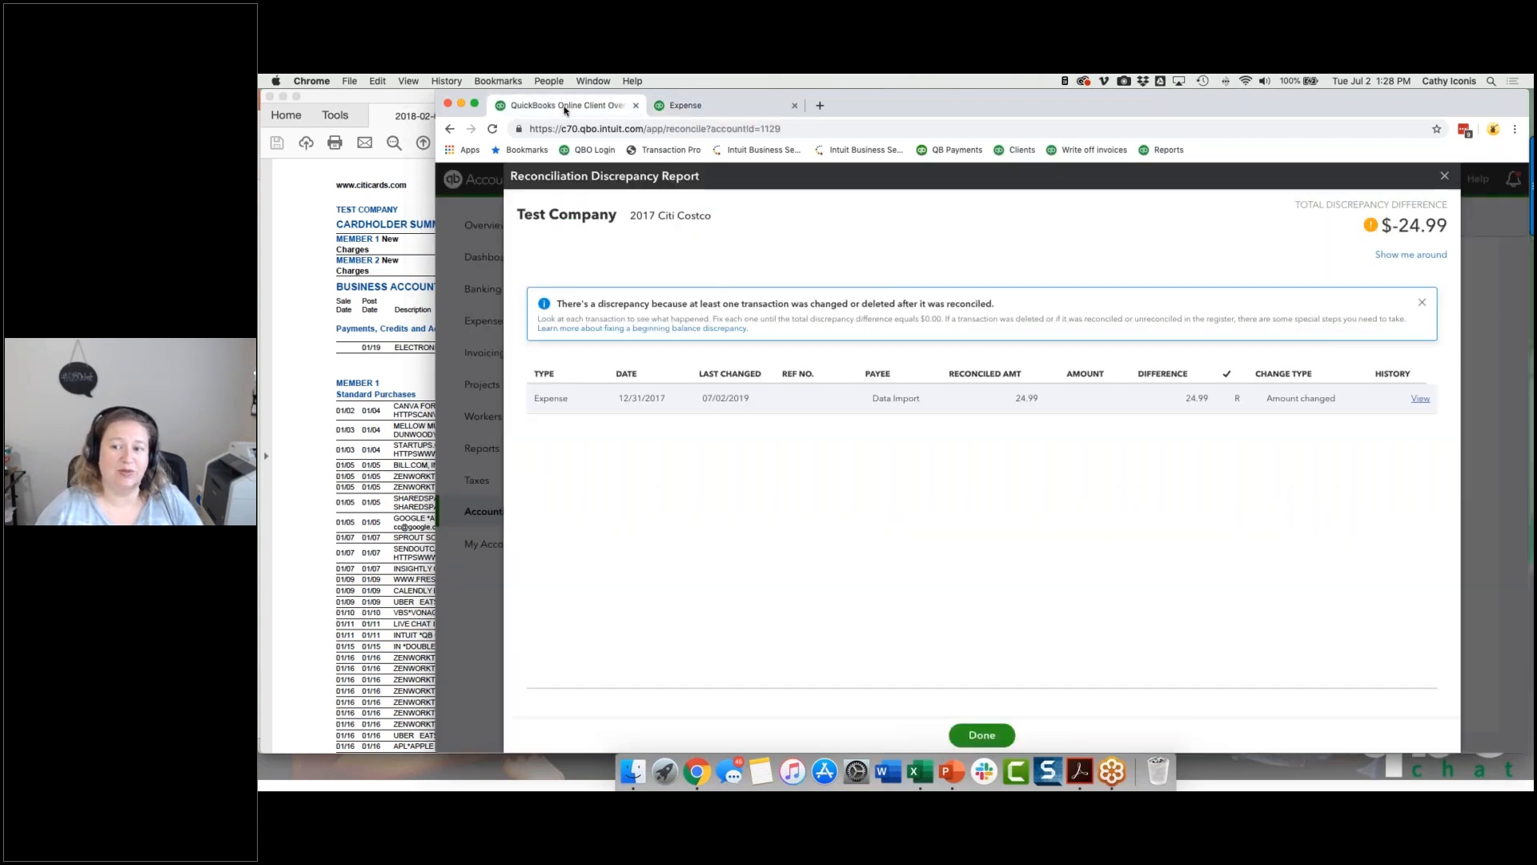
{"action": "left_click", "coordinate": [763, 110]}
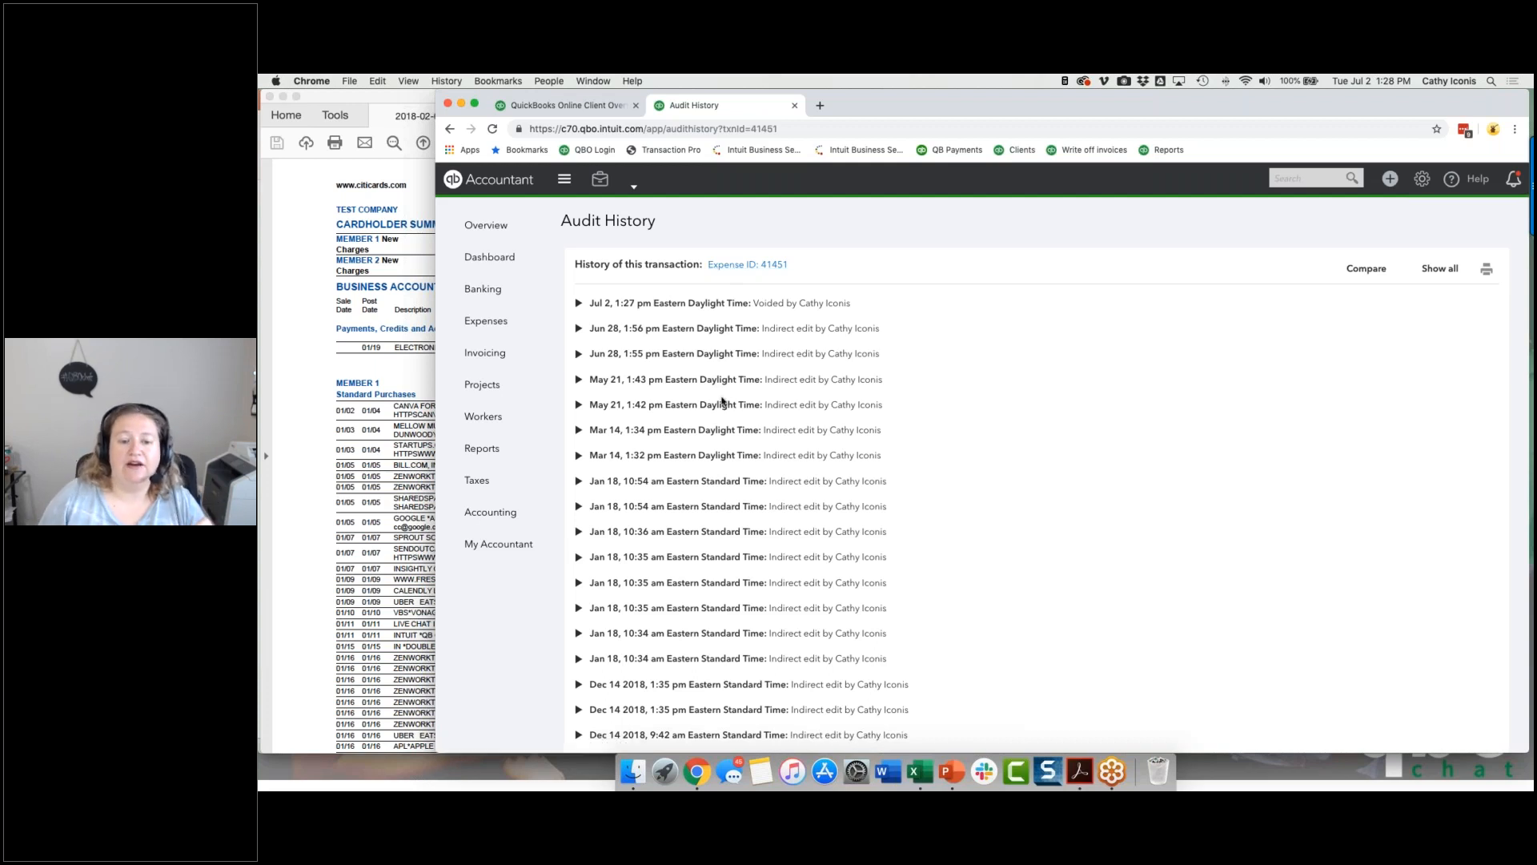
{"action": "scroll", "coordinate": [698, 502], "scroll_direction": "down", "scroll_amount": 3}
{"action": "scroll", "coordinate": [698, 502], "scroll_direction": "up", "scroll_amount": 3}
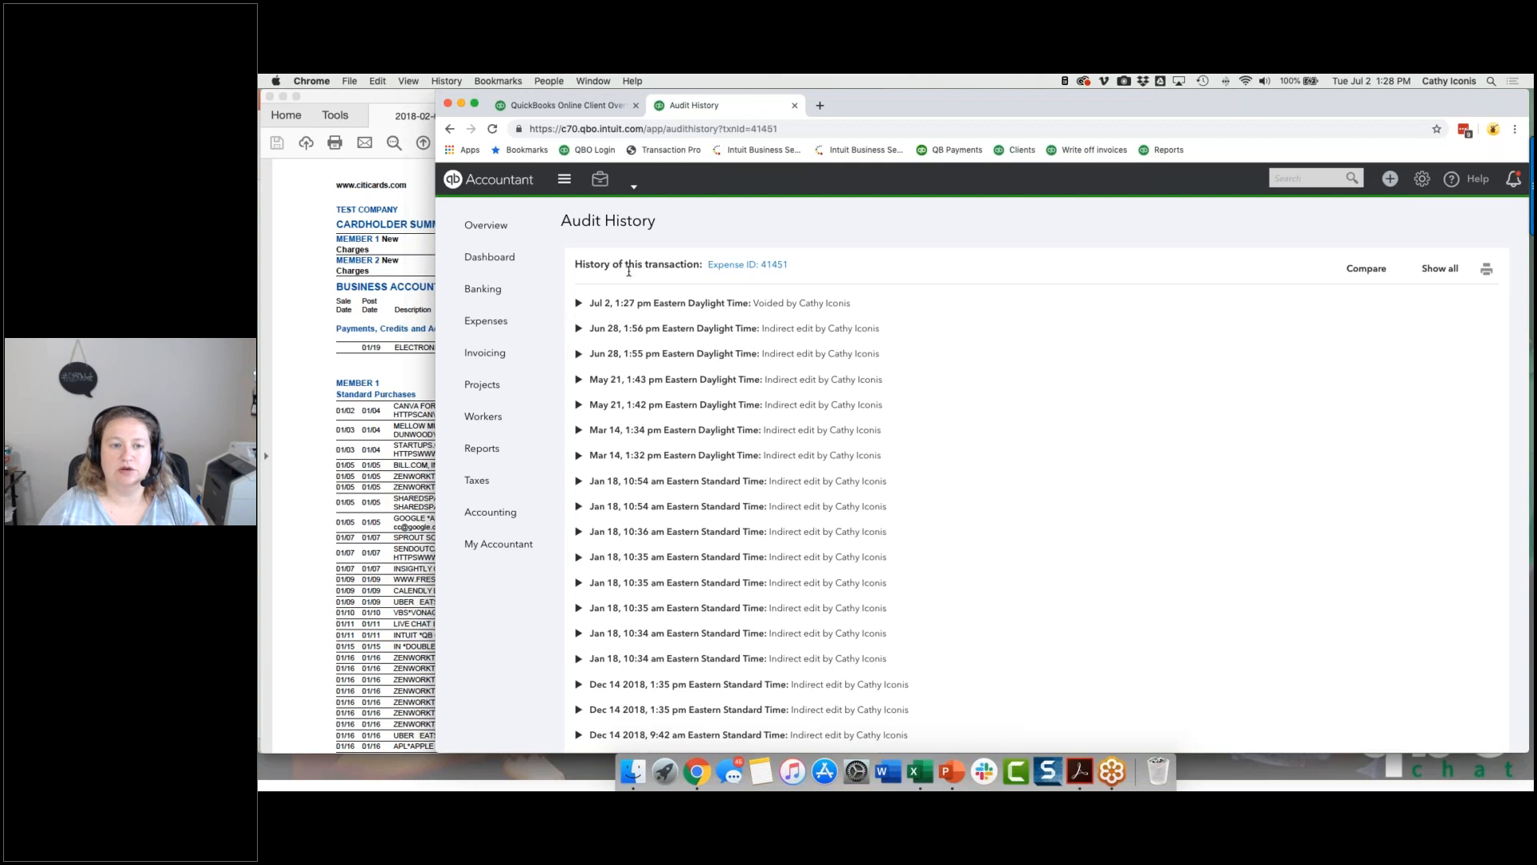
{"action": "left_click", "coordinate": [539, 113]}
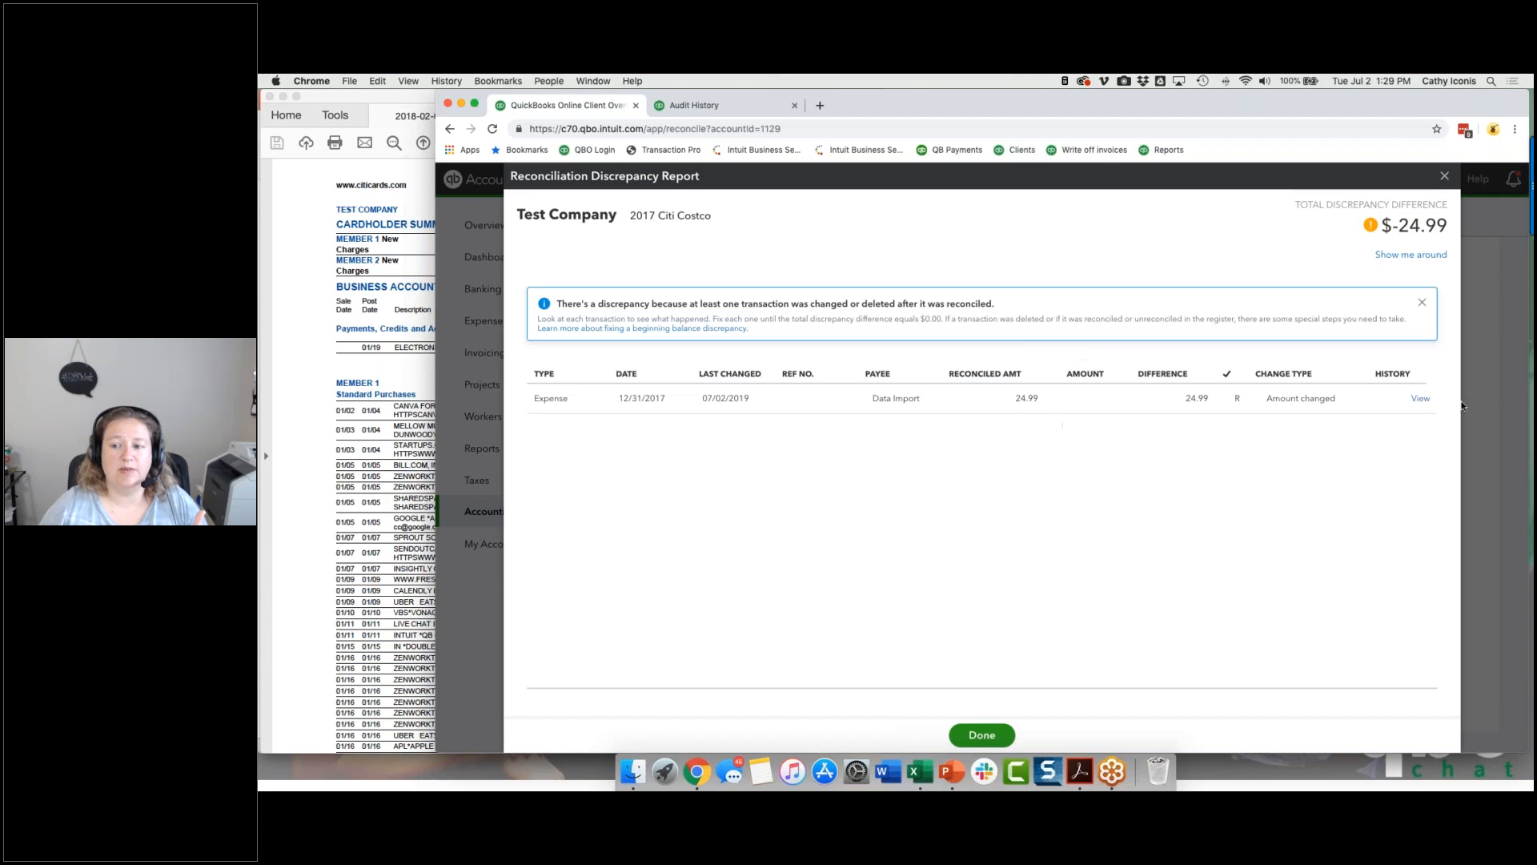
{"action": "left_click", "coordinate": [767, 105]}
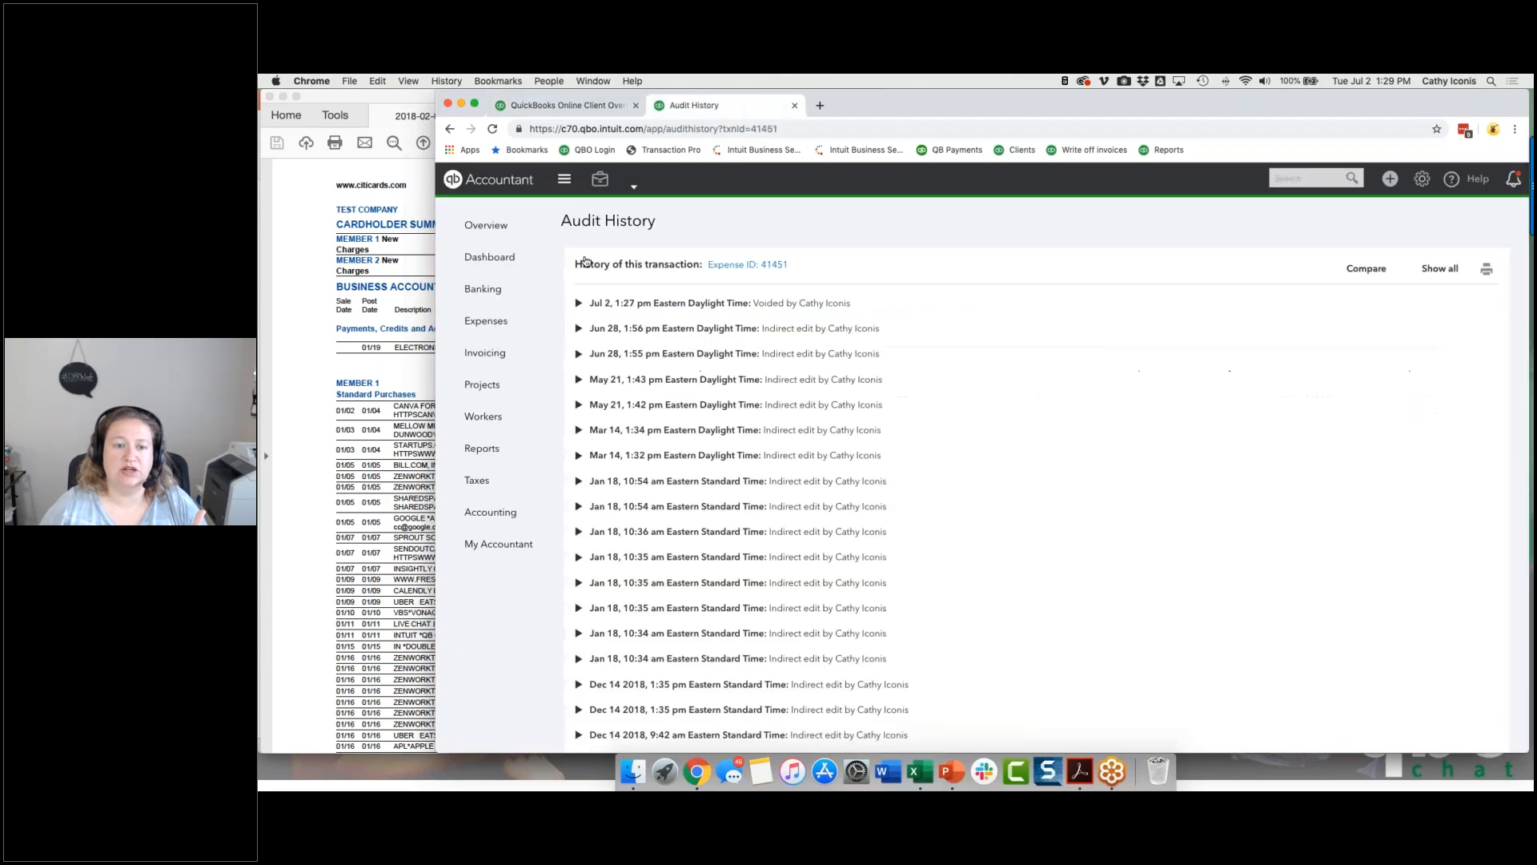
Step: Set the voided expense's first line amount back to 24.99, save the reconciled transaction and close the discrepancy report
{"action": "left_click", "coordinate": [768, 266]}
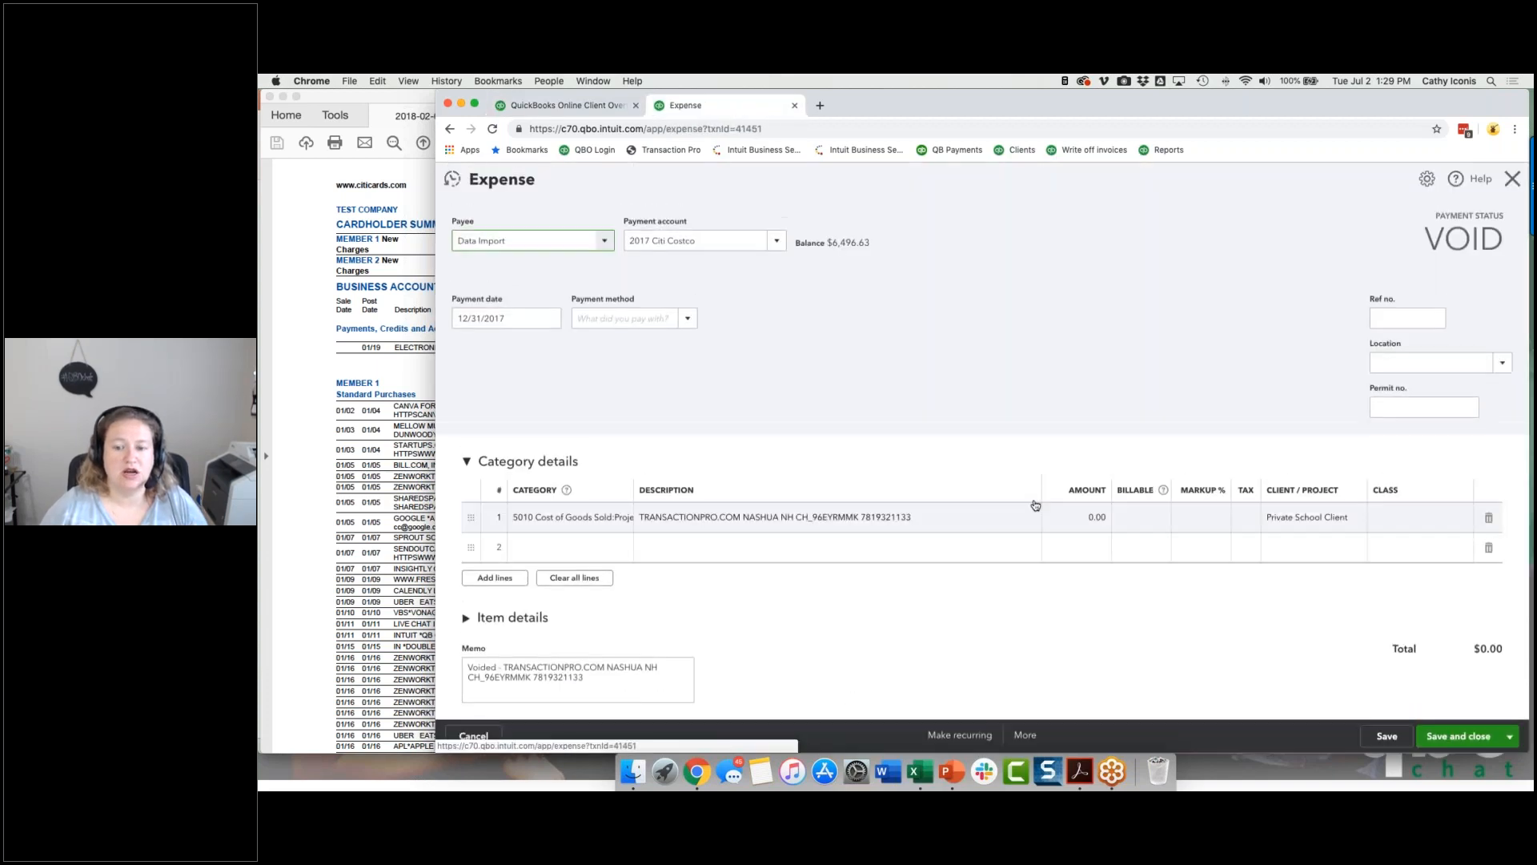
{"action": "left_click", "coordinate": [1100, 518]}
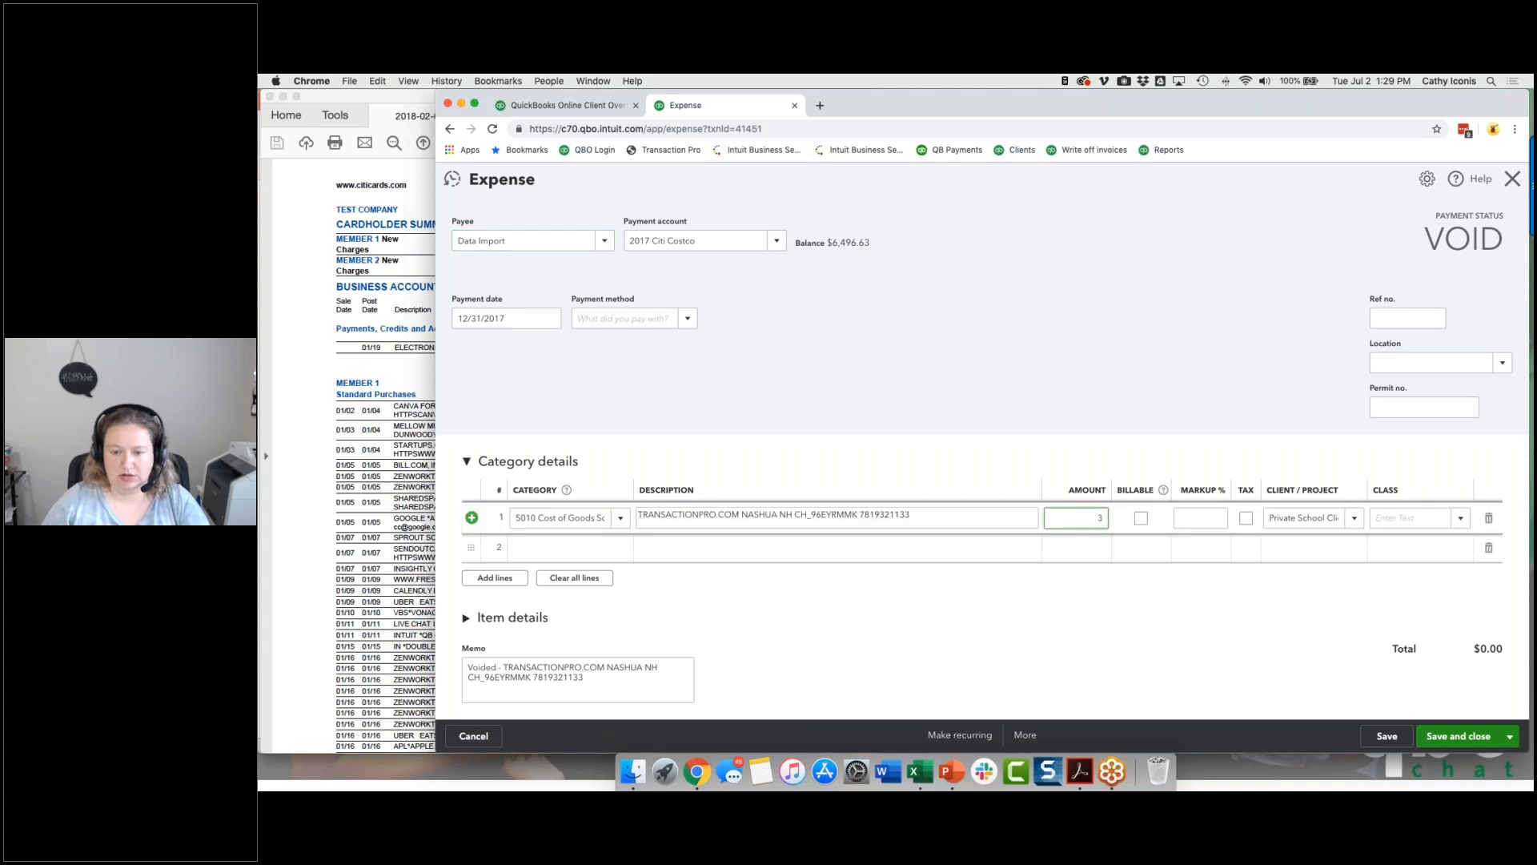
{"action": "type", "text": "24.99"}
{"action": "key", "text": "Tab"}
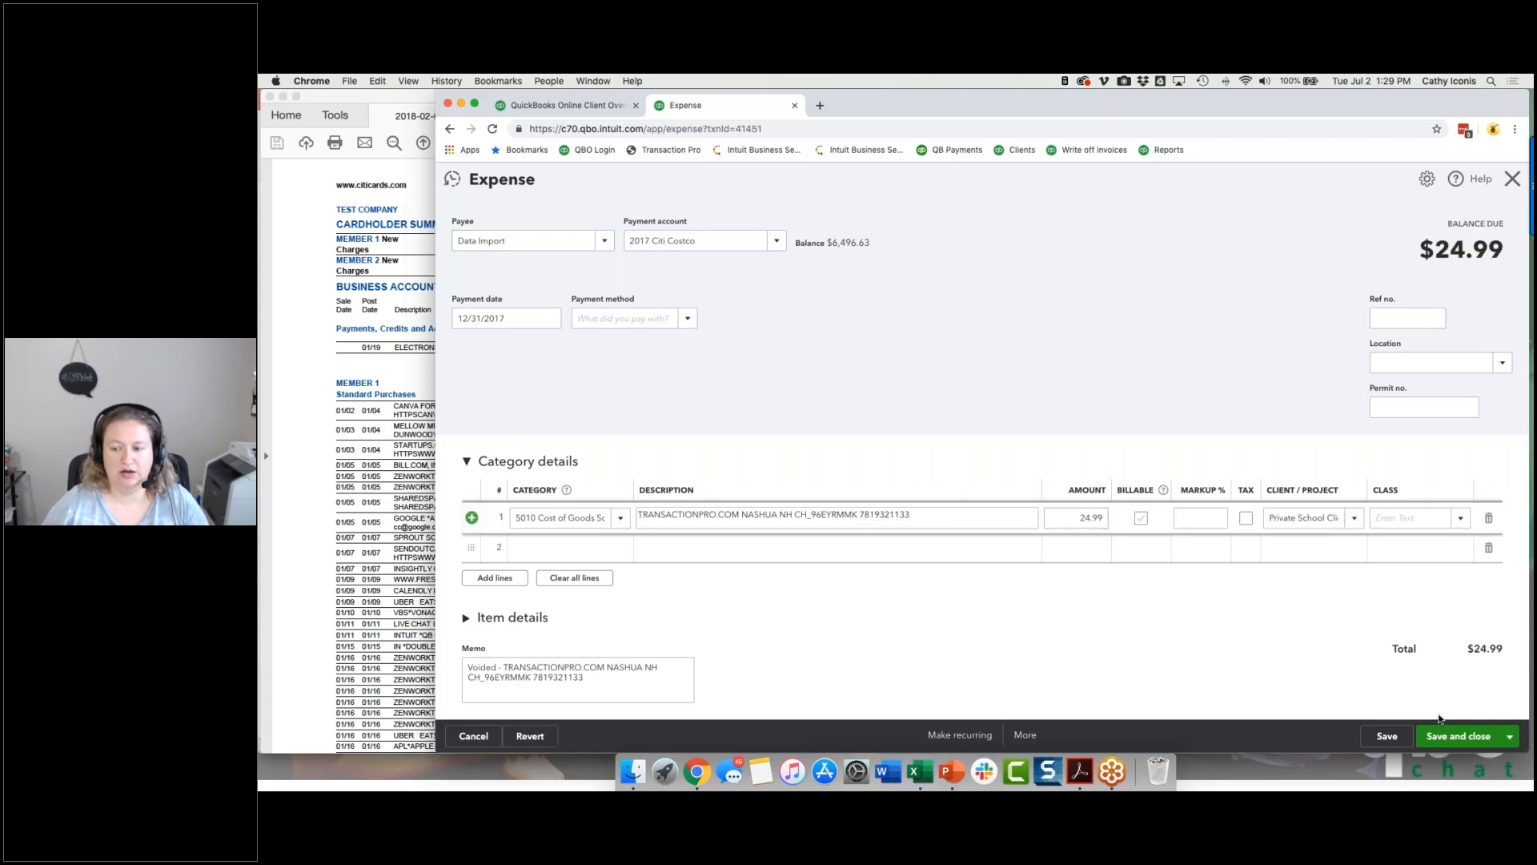
{"action": "left_click", "coordinate": [1458, 736]}
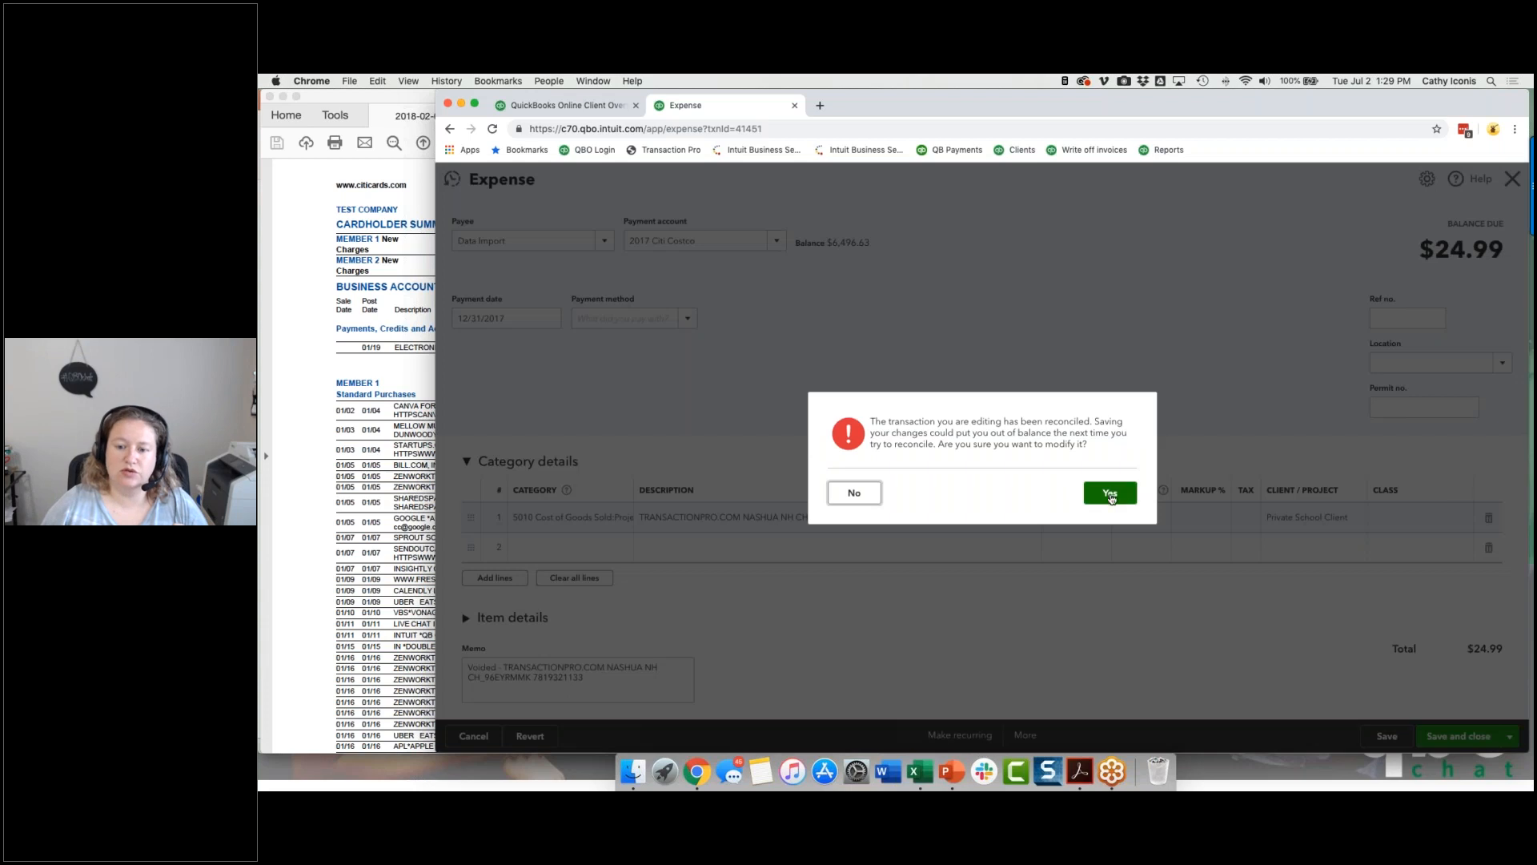
{"action": "left_click", "coordinate": [1108, 492]}
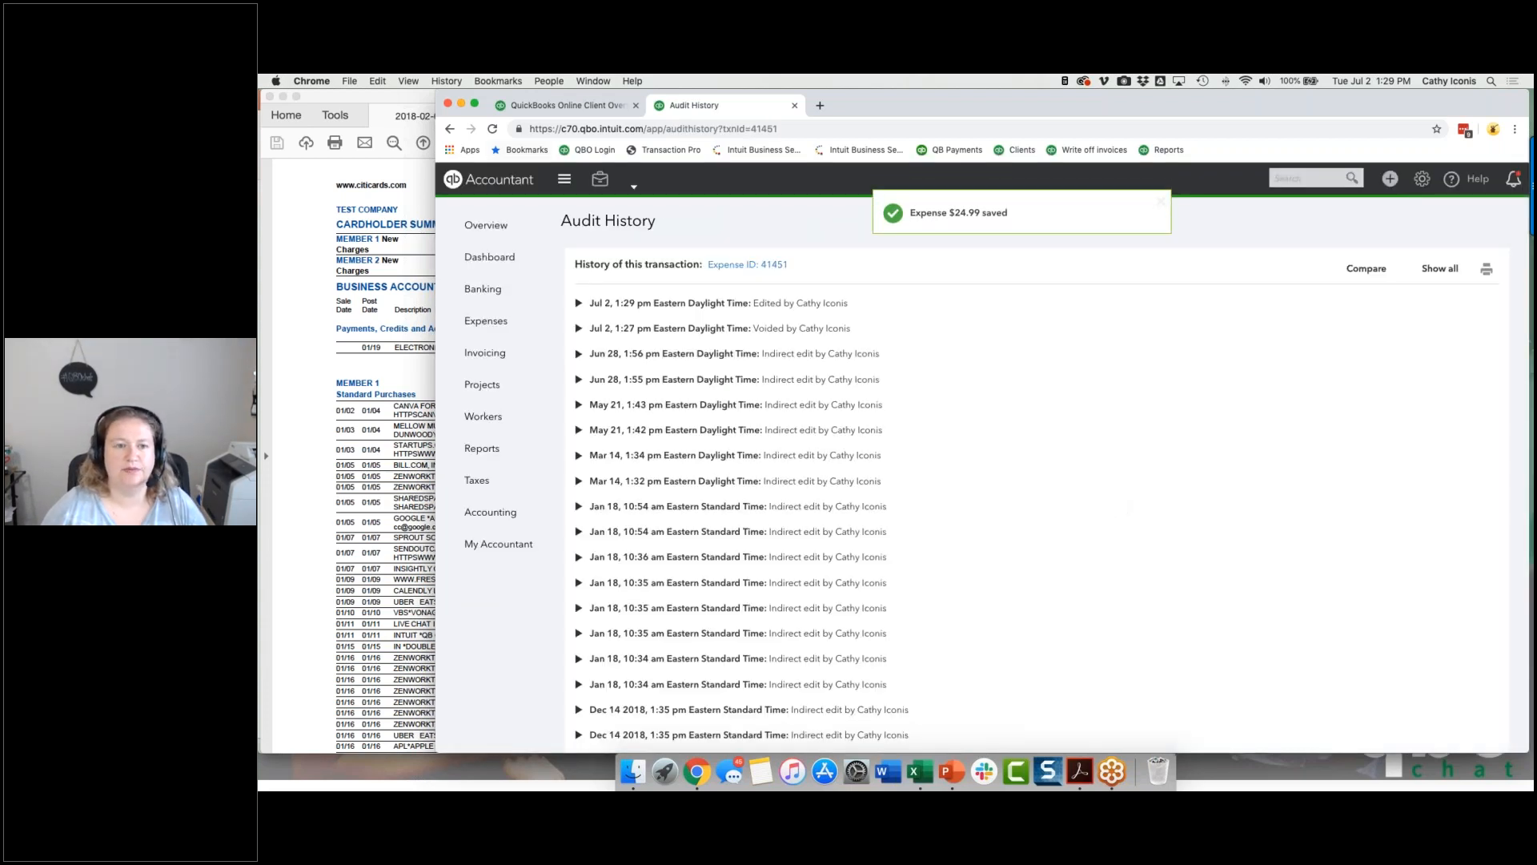
{"action": "left_click", "coordinate": [564, 105]}
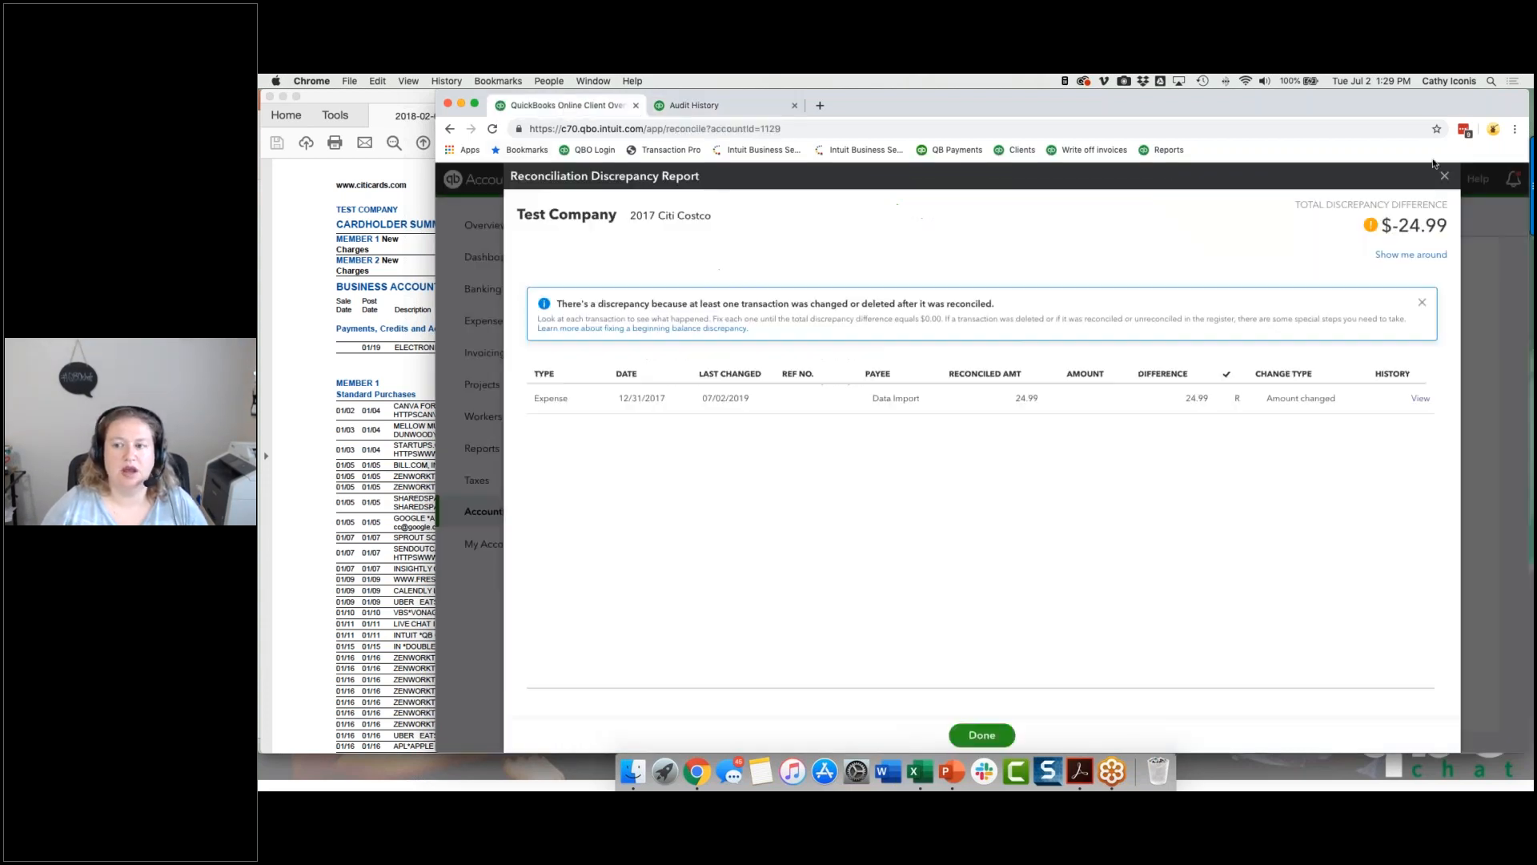
{"action": "left_click", "coordinate": [978, 732]}
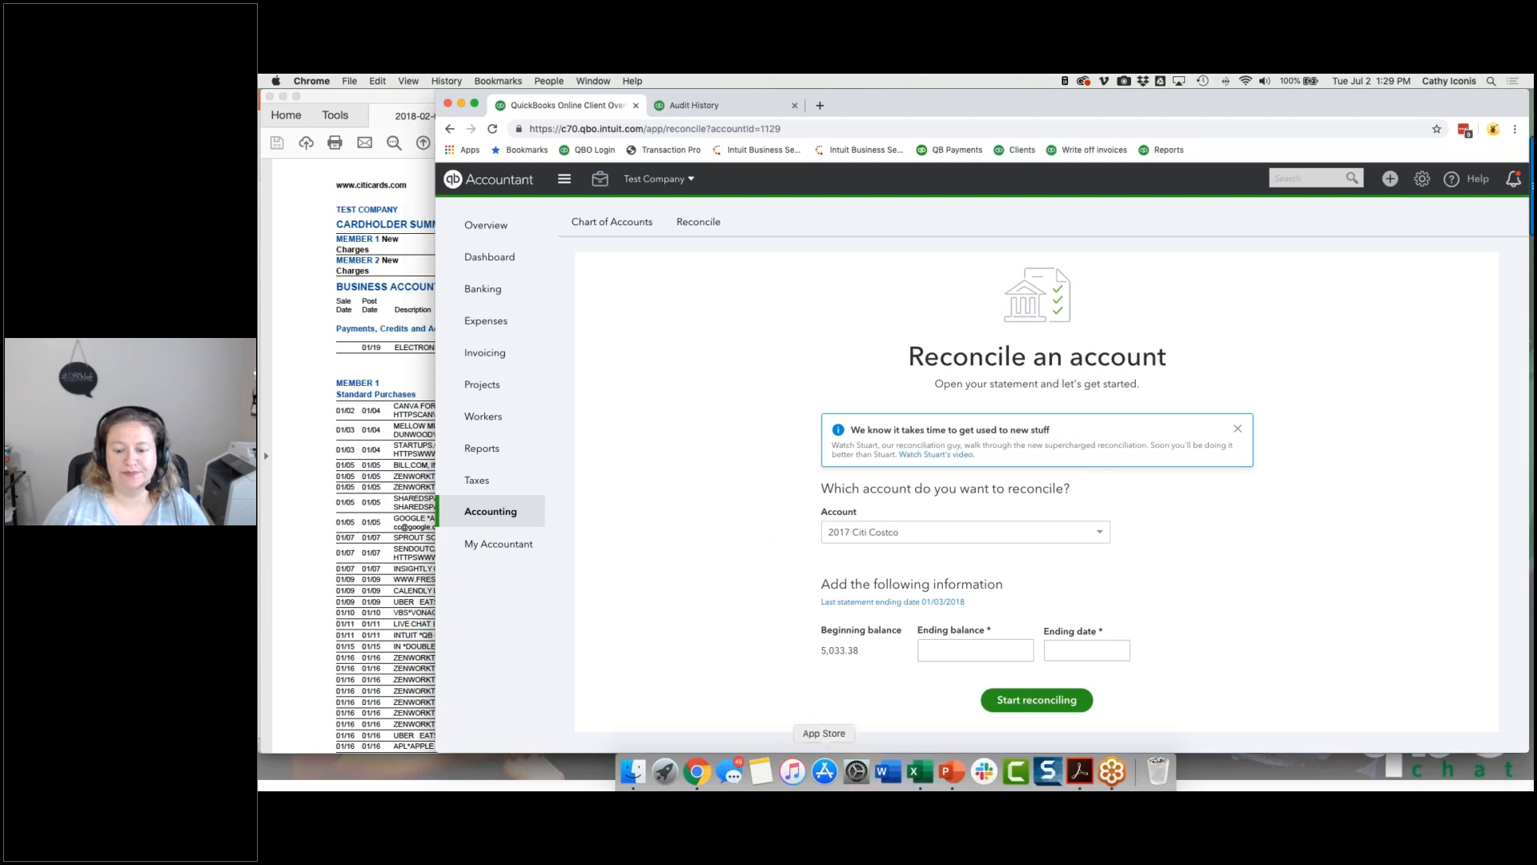
Step: Switch to the PowerPoint presentation, review slides 9 to 11 on reconciliation options and fixing reconciliations, and return to QuickBooks in Chrome
{"action": "left_click", "coordinate": [950, 771]}
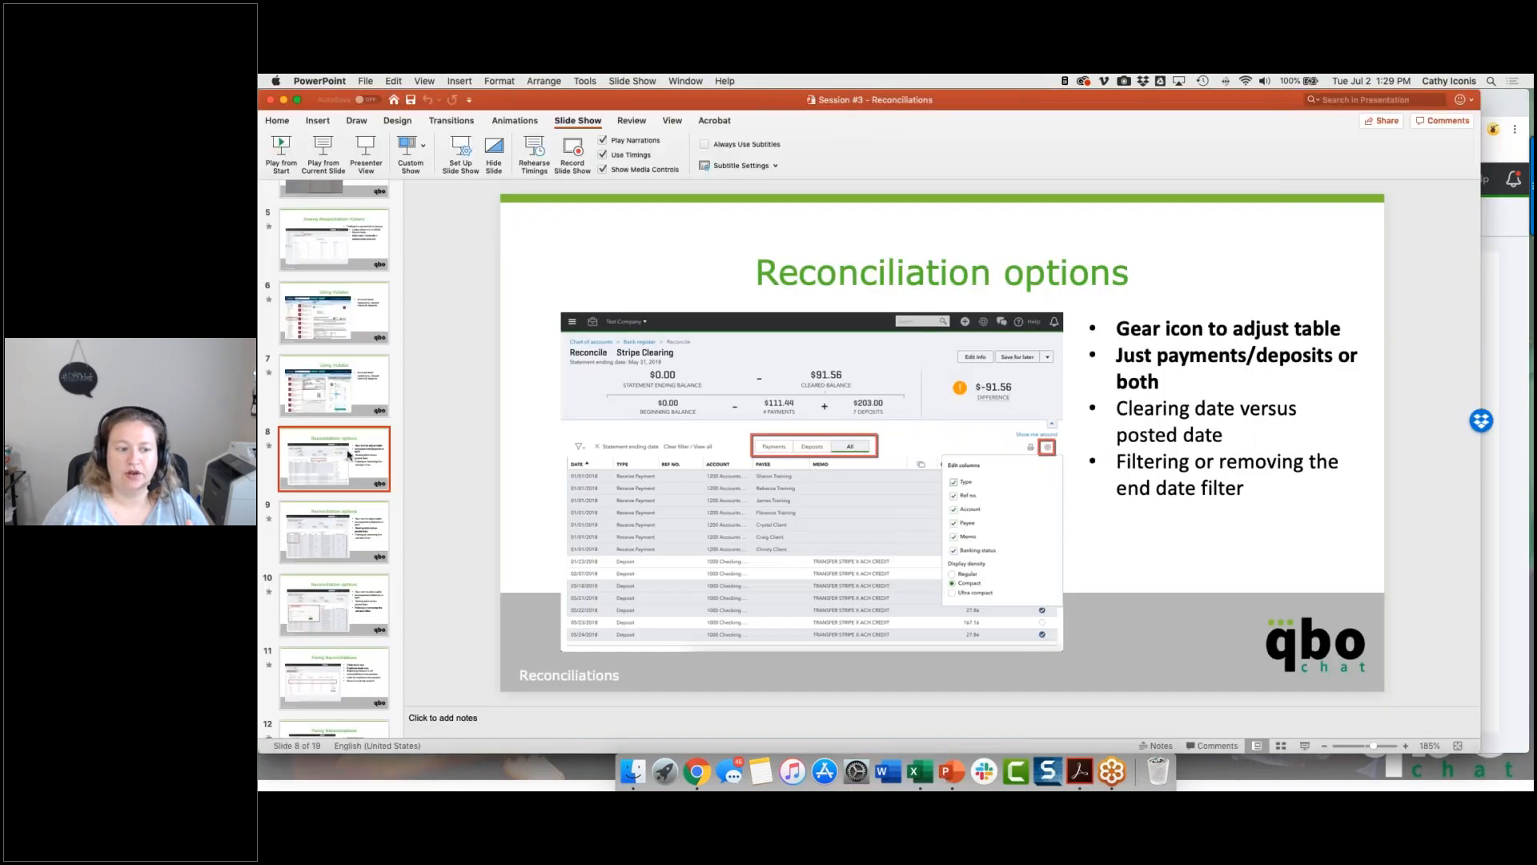
{"action": "left_click", "coordinate": [345, 553]}
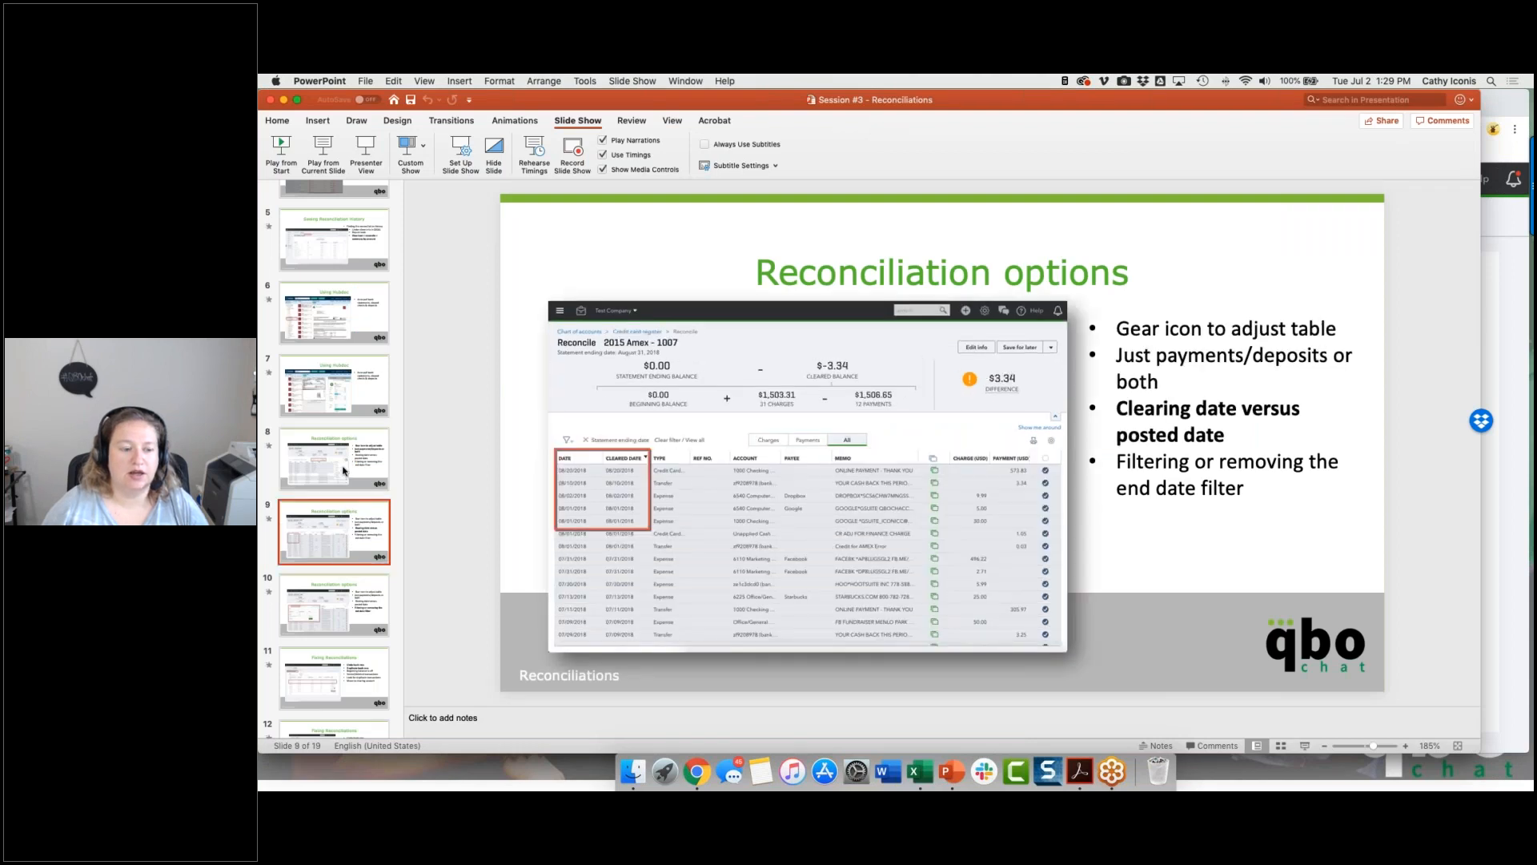
{"action": "left_click", "coordinate": [332, 610]}
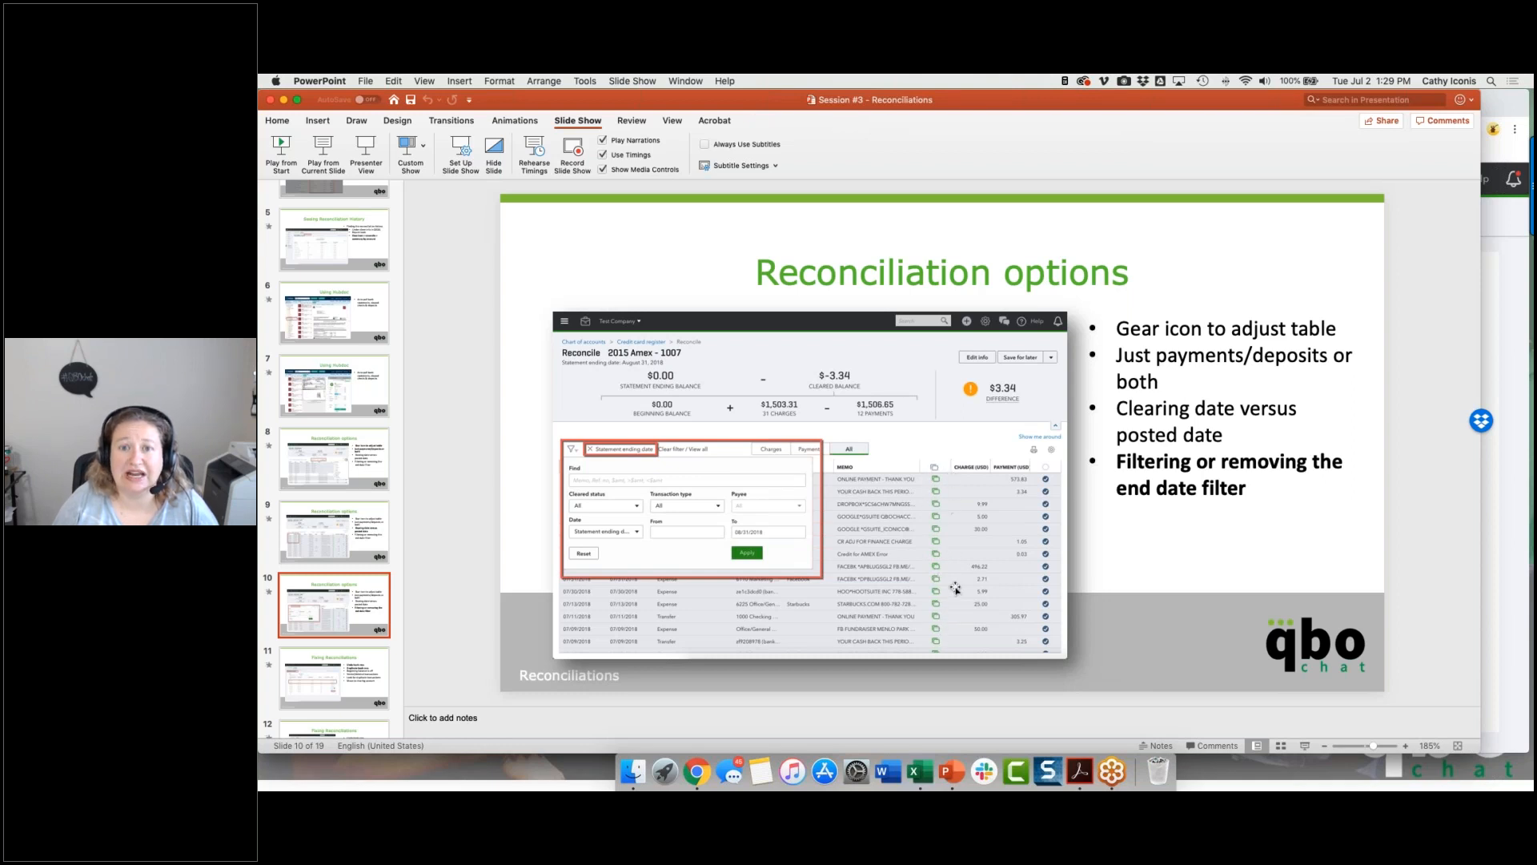
{"action": "left_click", "coordinate": [358, 530]}
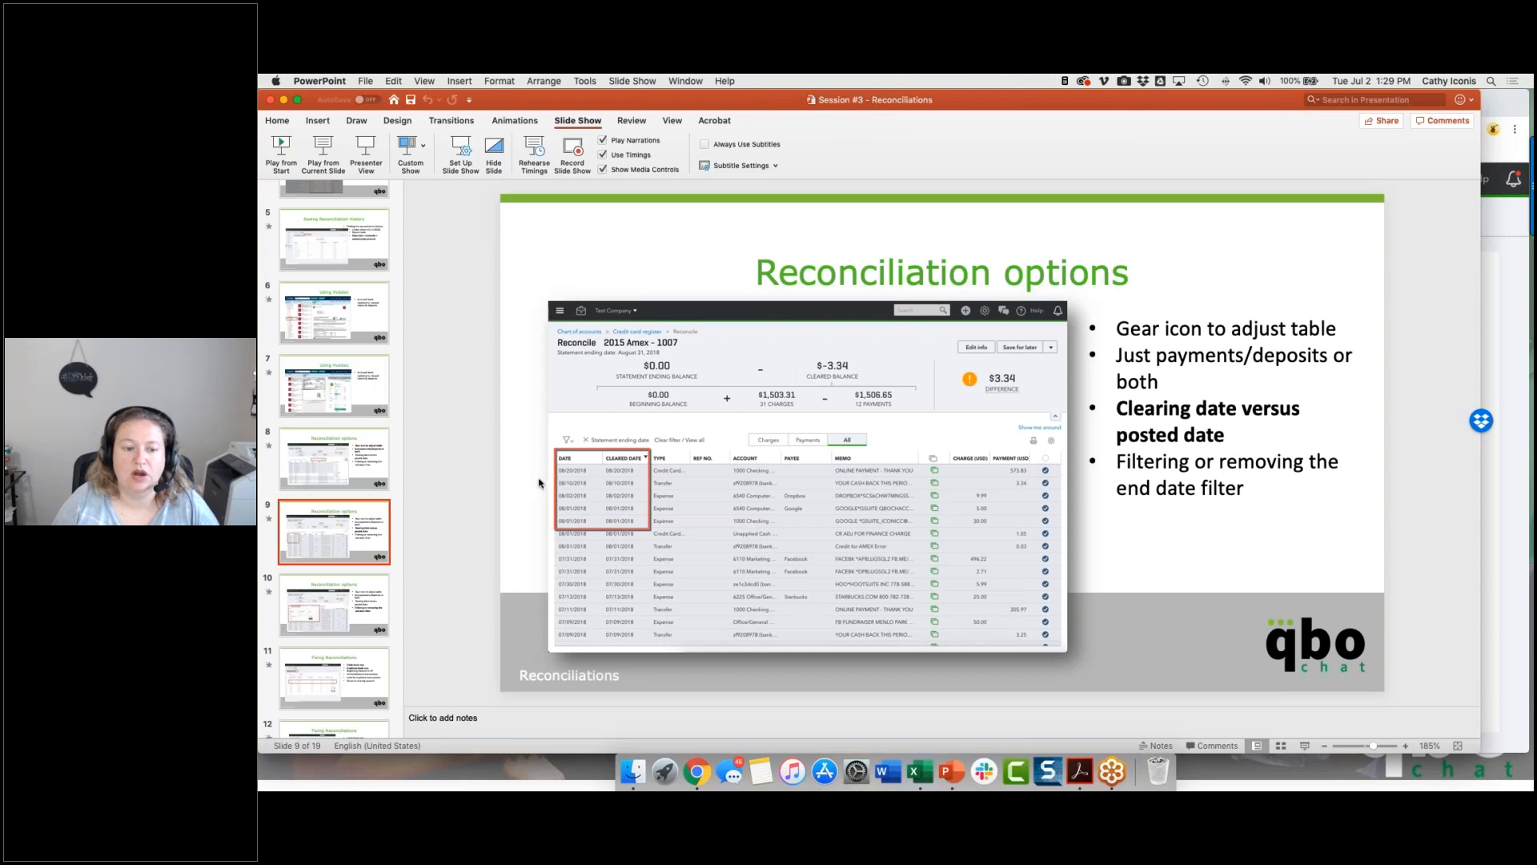
{"action": "left_click", "coordinate": [1405, 746]}
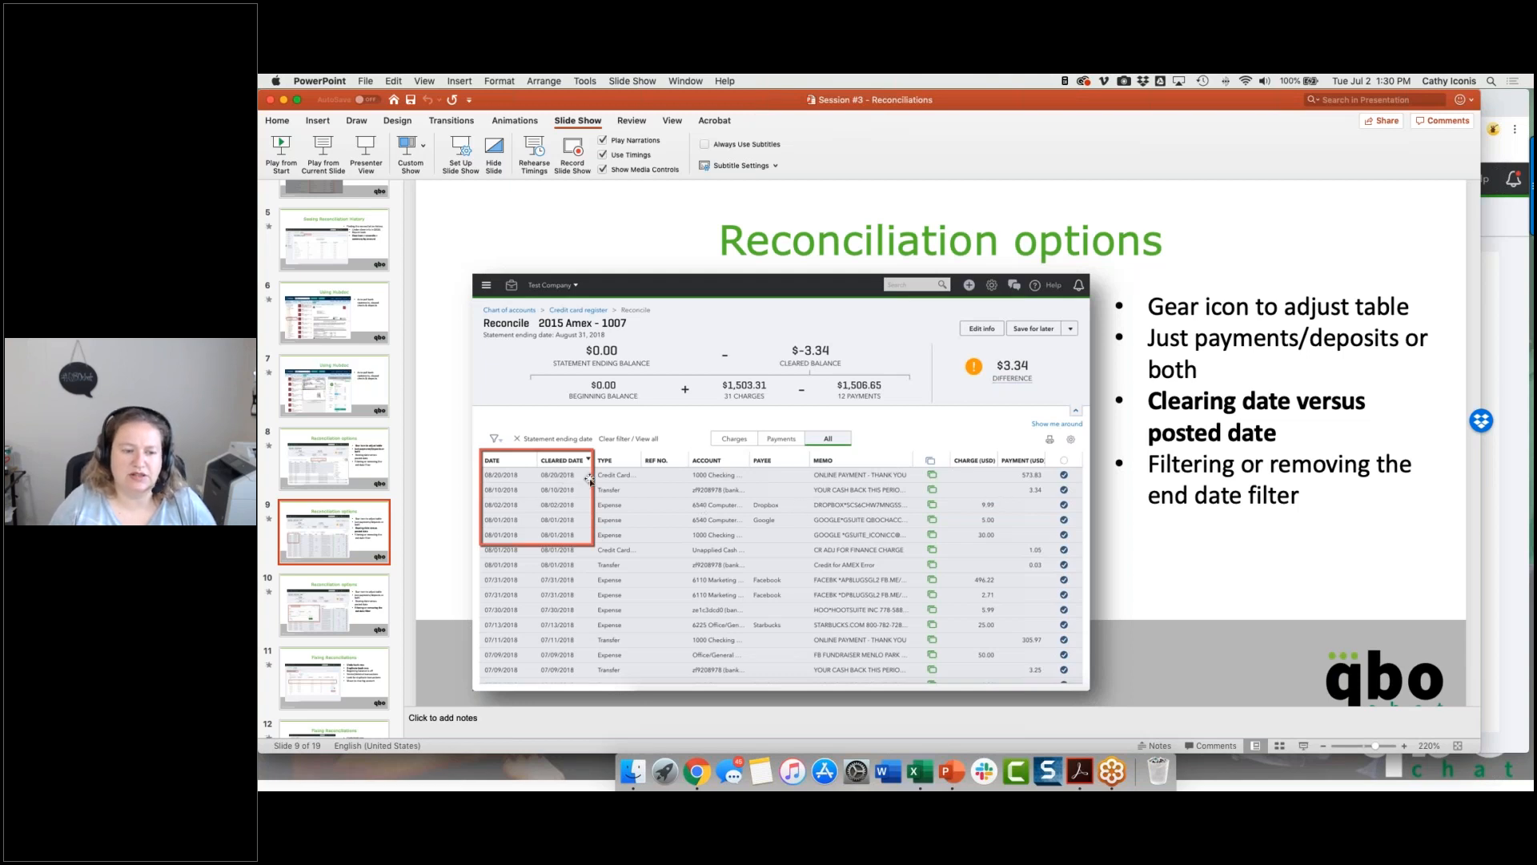
{"action": "left_click", "coordinate": [365, 589]}
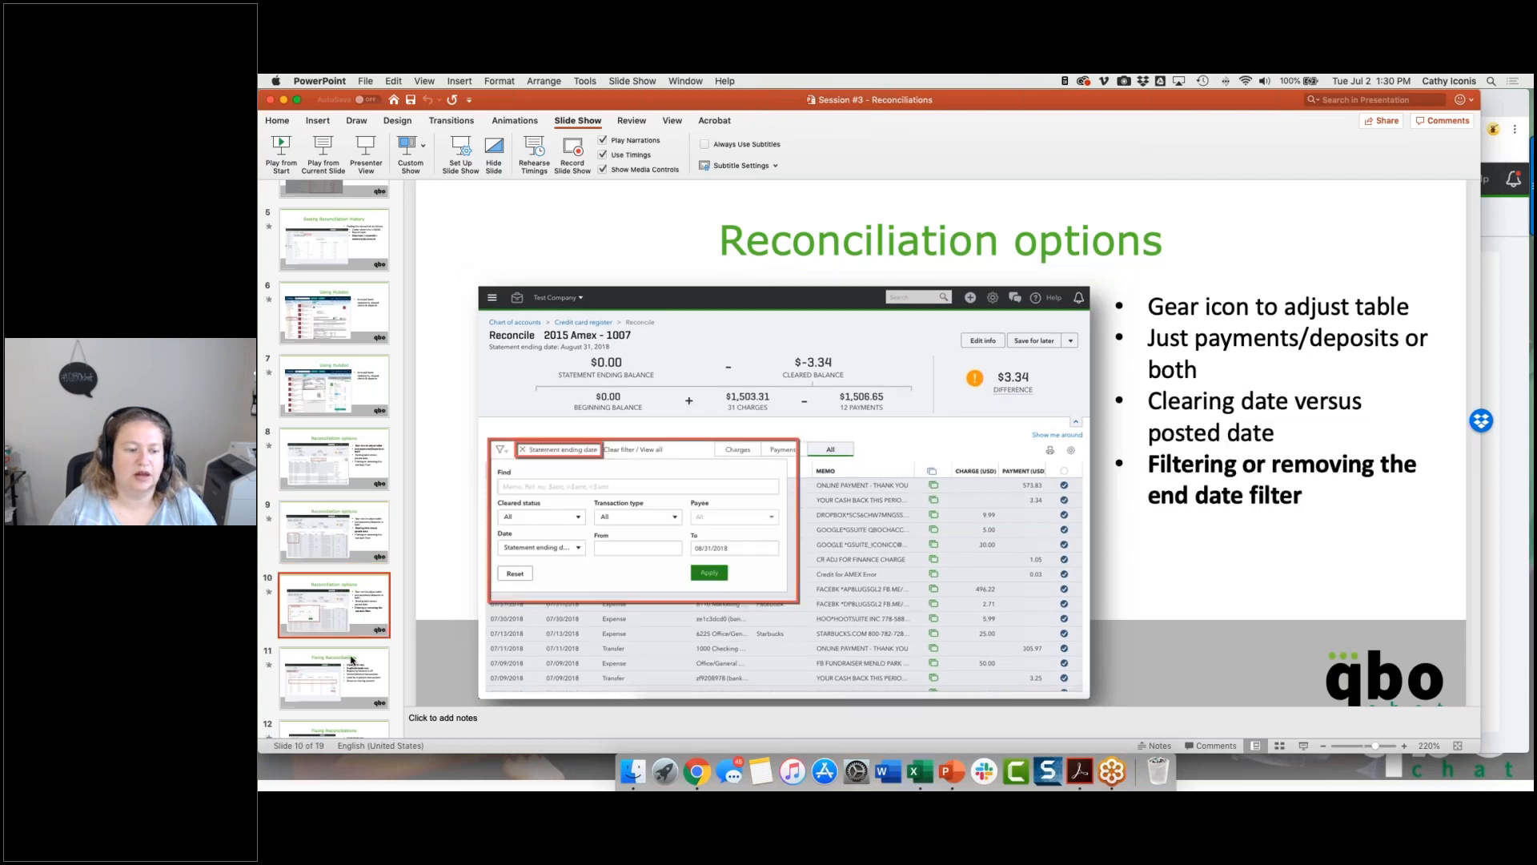
{"action": "left_click", "coordinate": [375, 655]}
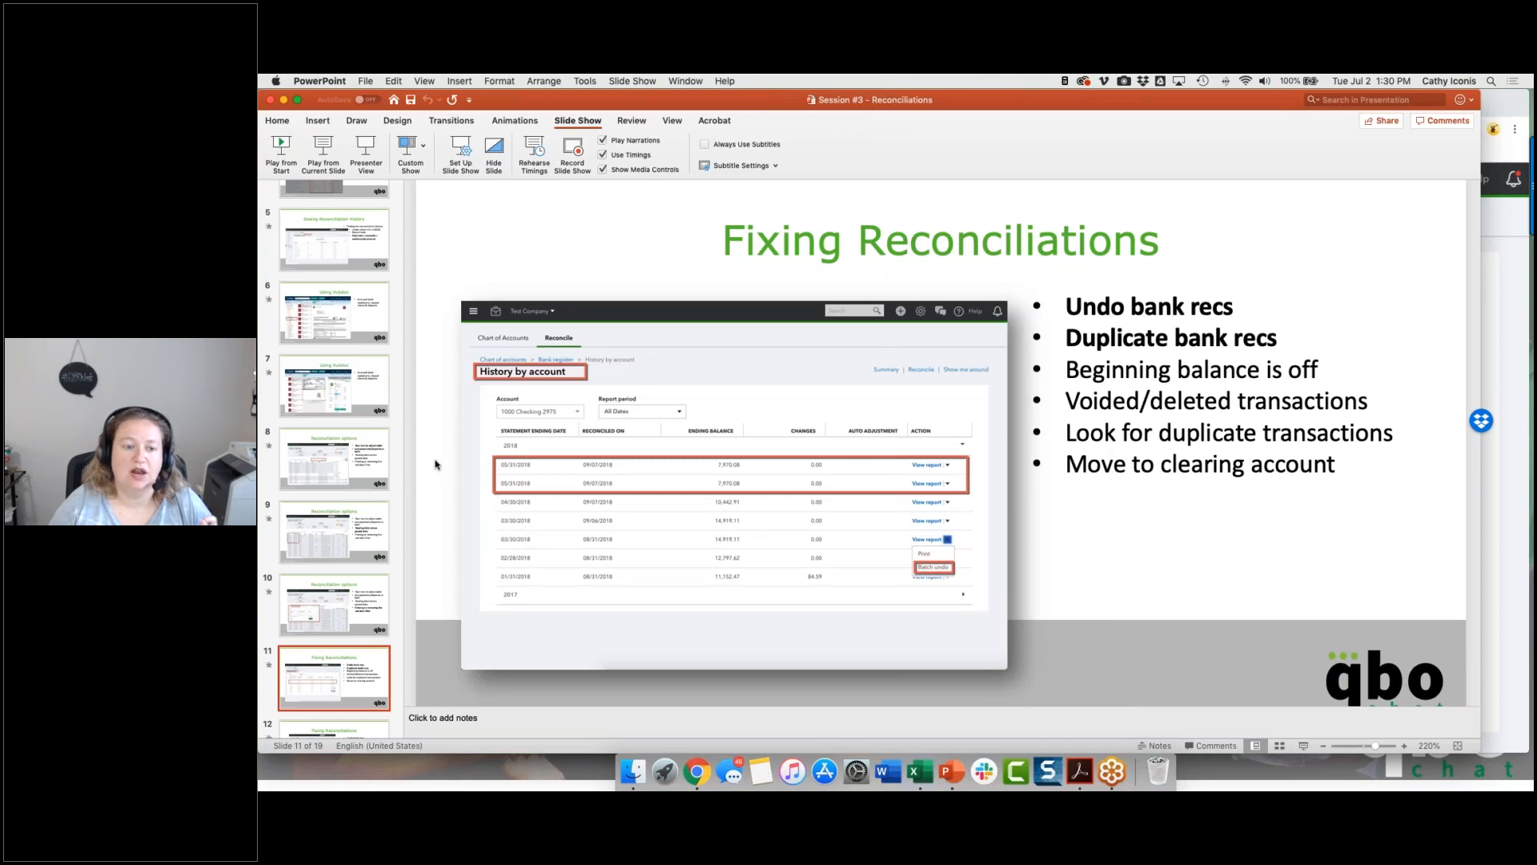
{"action": "left_click", "coordinate": [1515, 344]}
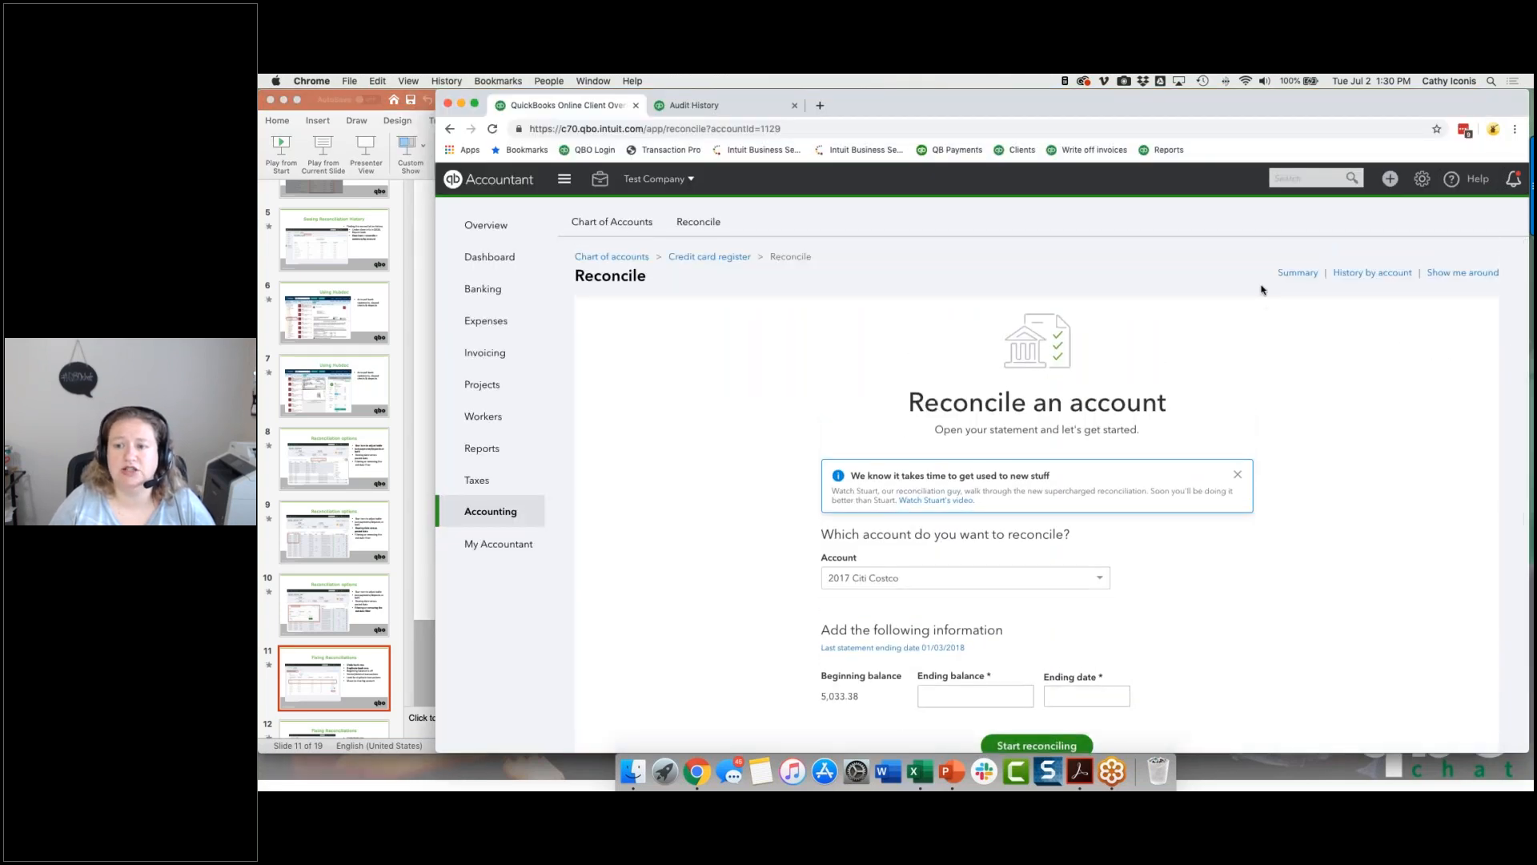
Step: Open the reconciliation history by account for 2017 Citi Costco with the 2018 and 2017 statements listed
{"action": "left_click", "coordinate": [1358, 273]}
{"action": "left_click", "coordinate": [1458, 393]}
{"action": "left_click", "coordinate": [1456, 458]}
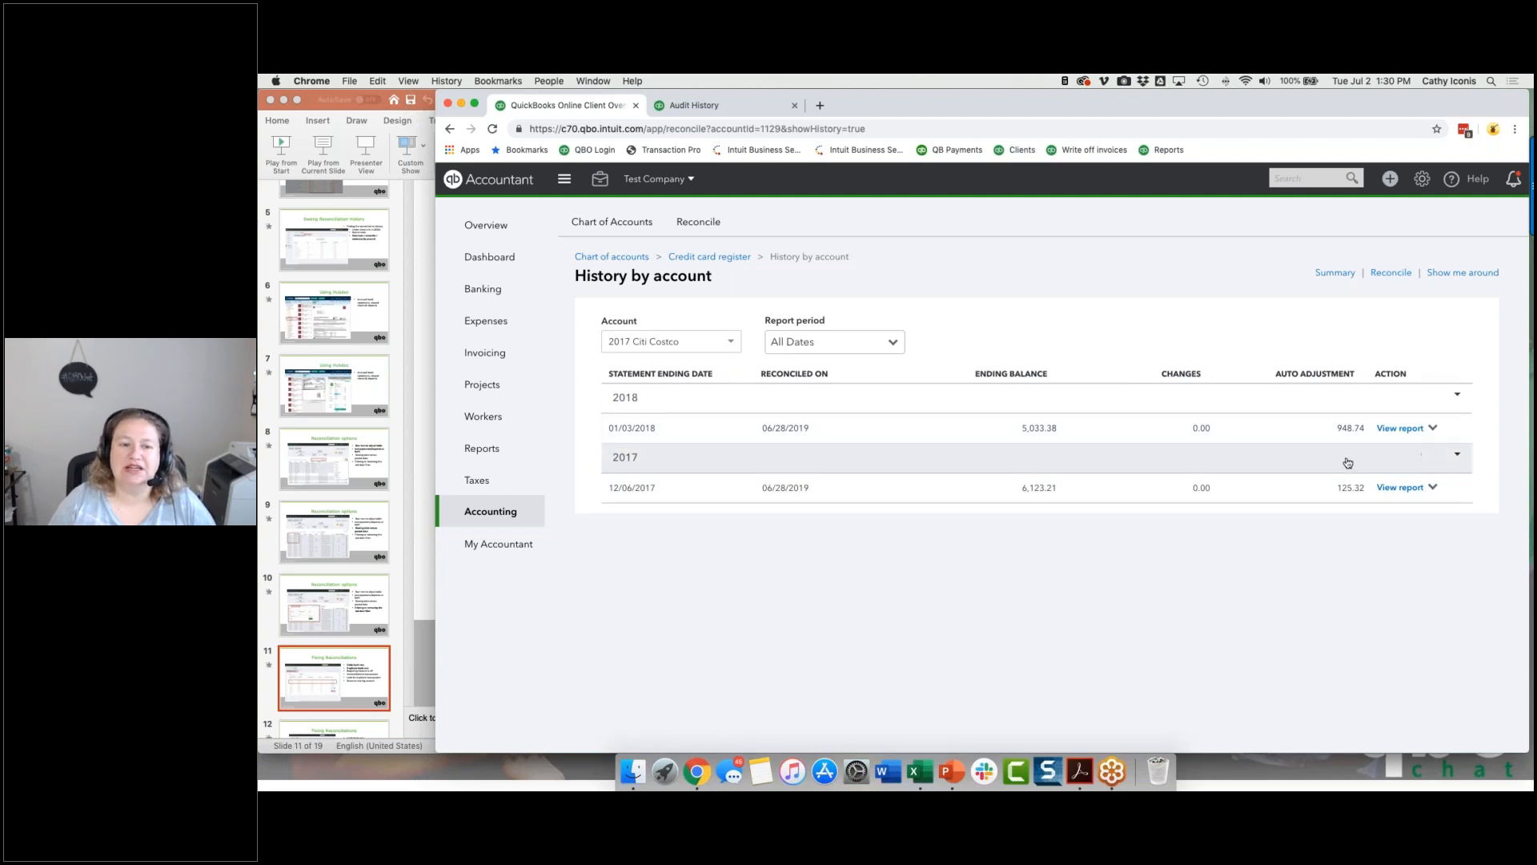
Step: Examine the undo prompt for the 01/03/2018 reconciliation and the batch undo option for 12/06/2017, leaving both without undoing anything
{"action": "left_click", "coordinate": [1434, 428]}
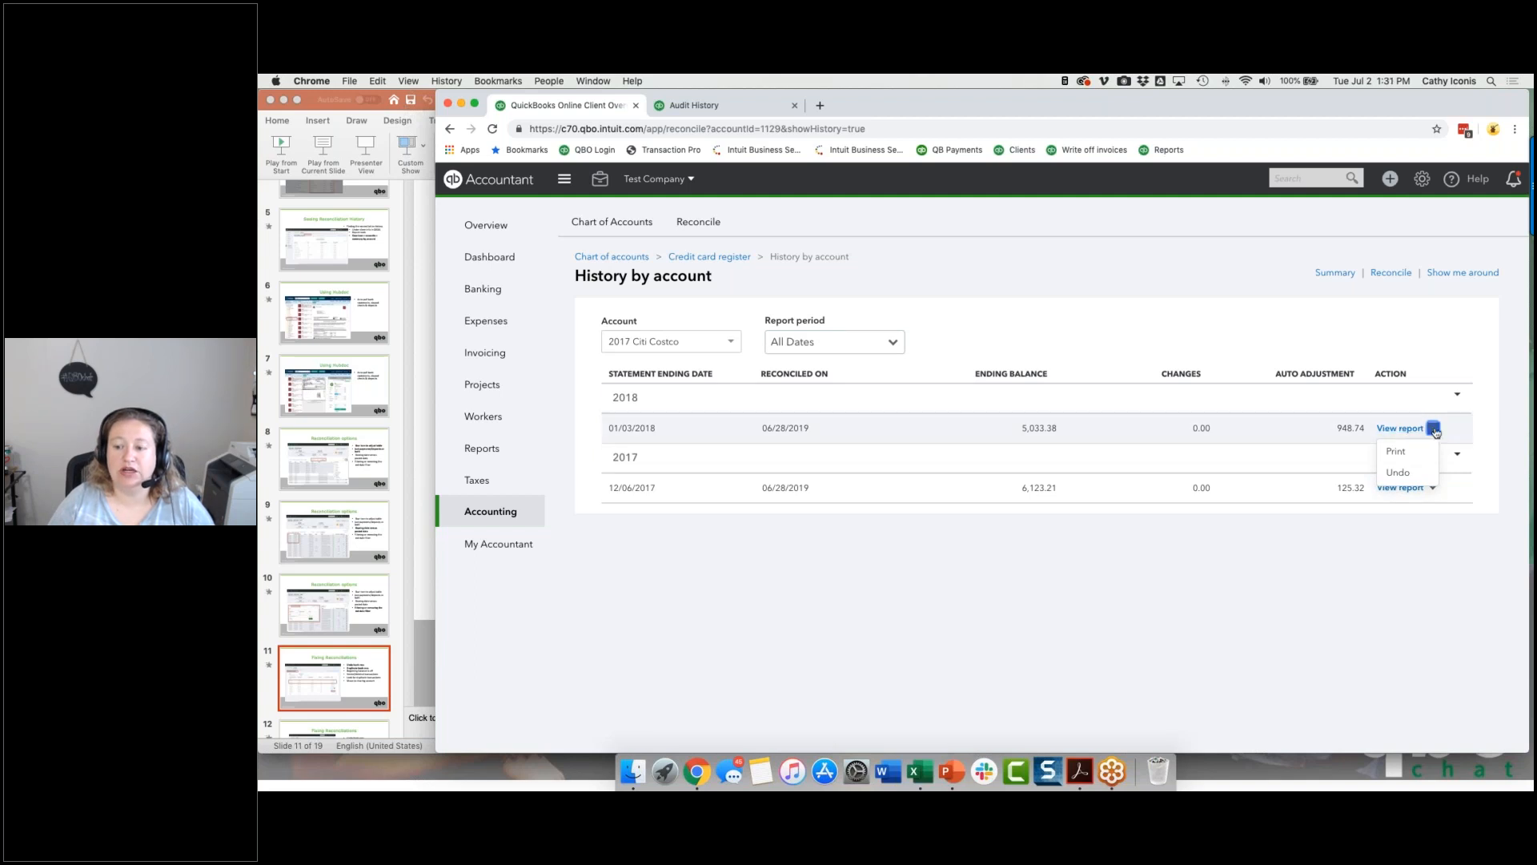
{"action": "left_click", "coordinate": [1397, 472]}
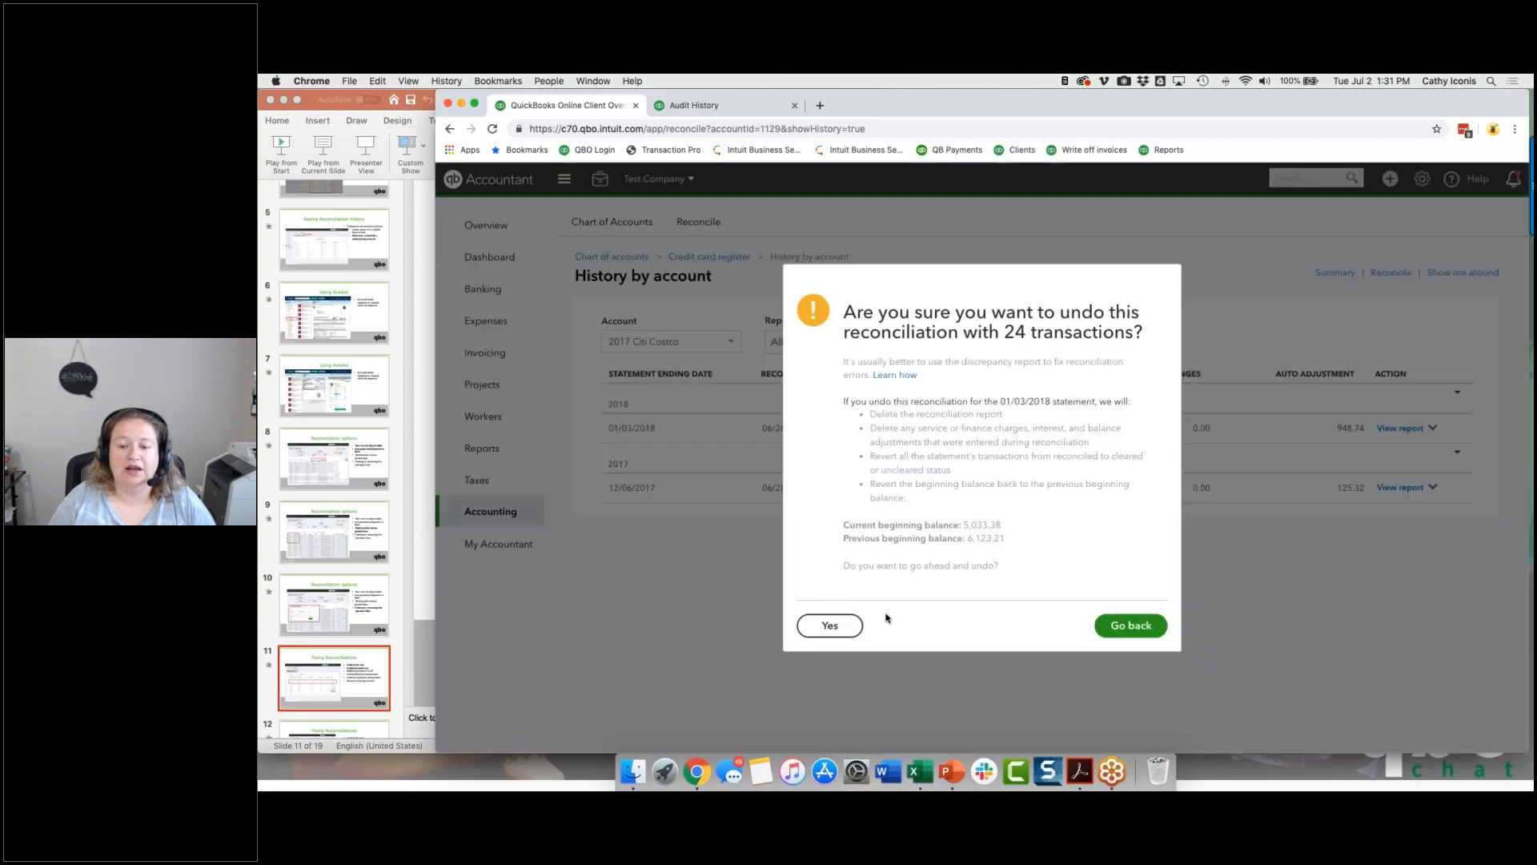
{"action": "left_click", "coordinate": [1130, 629]}
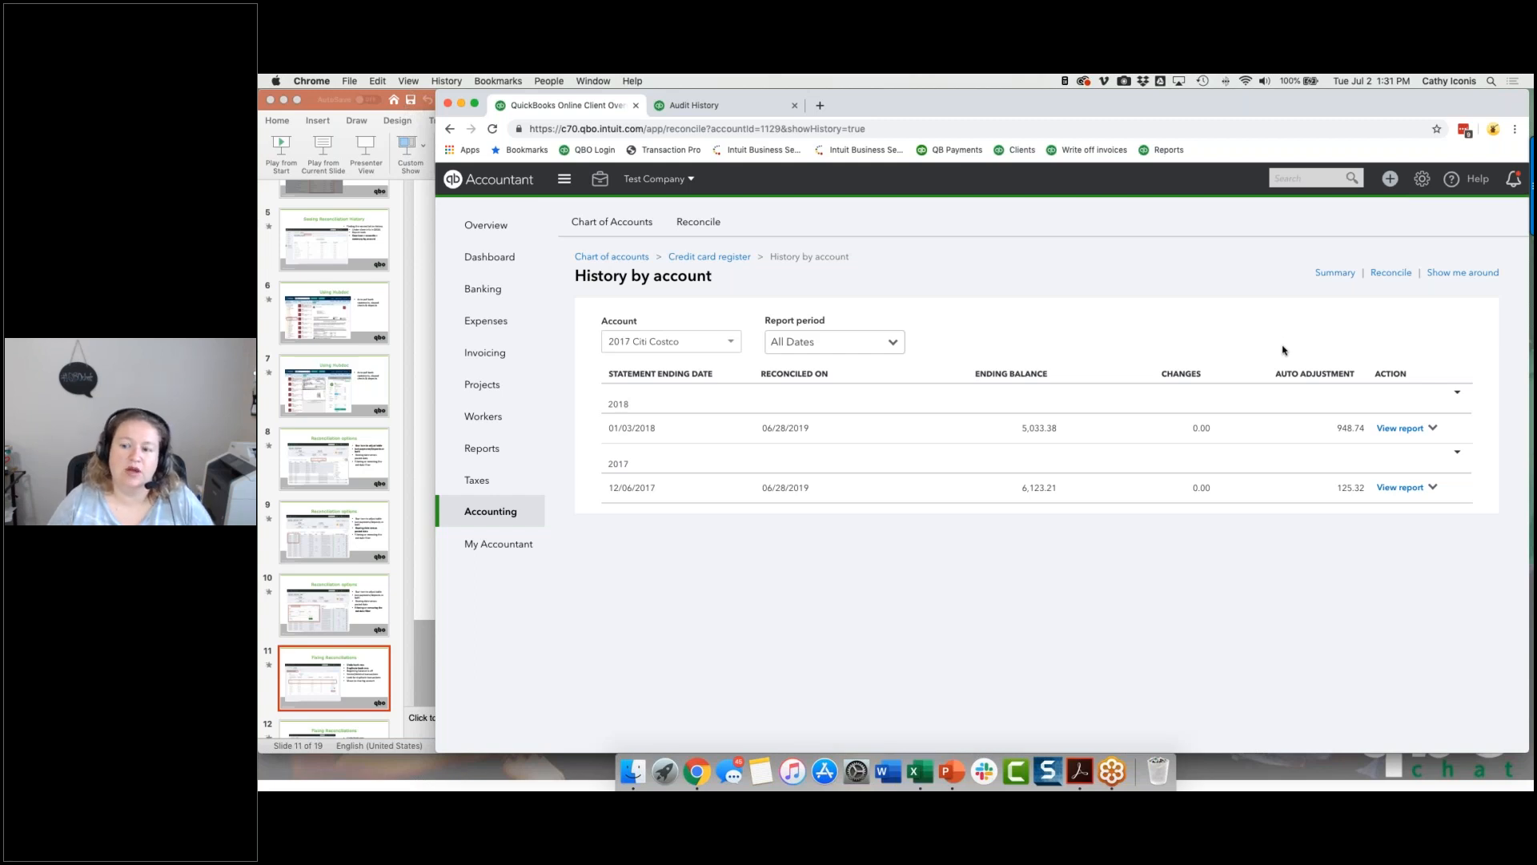
{"action": "left_click", "coordinate": [1434, 488]}
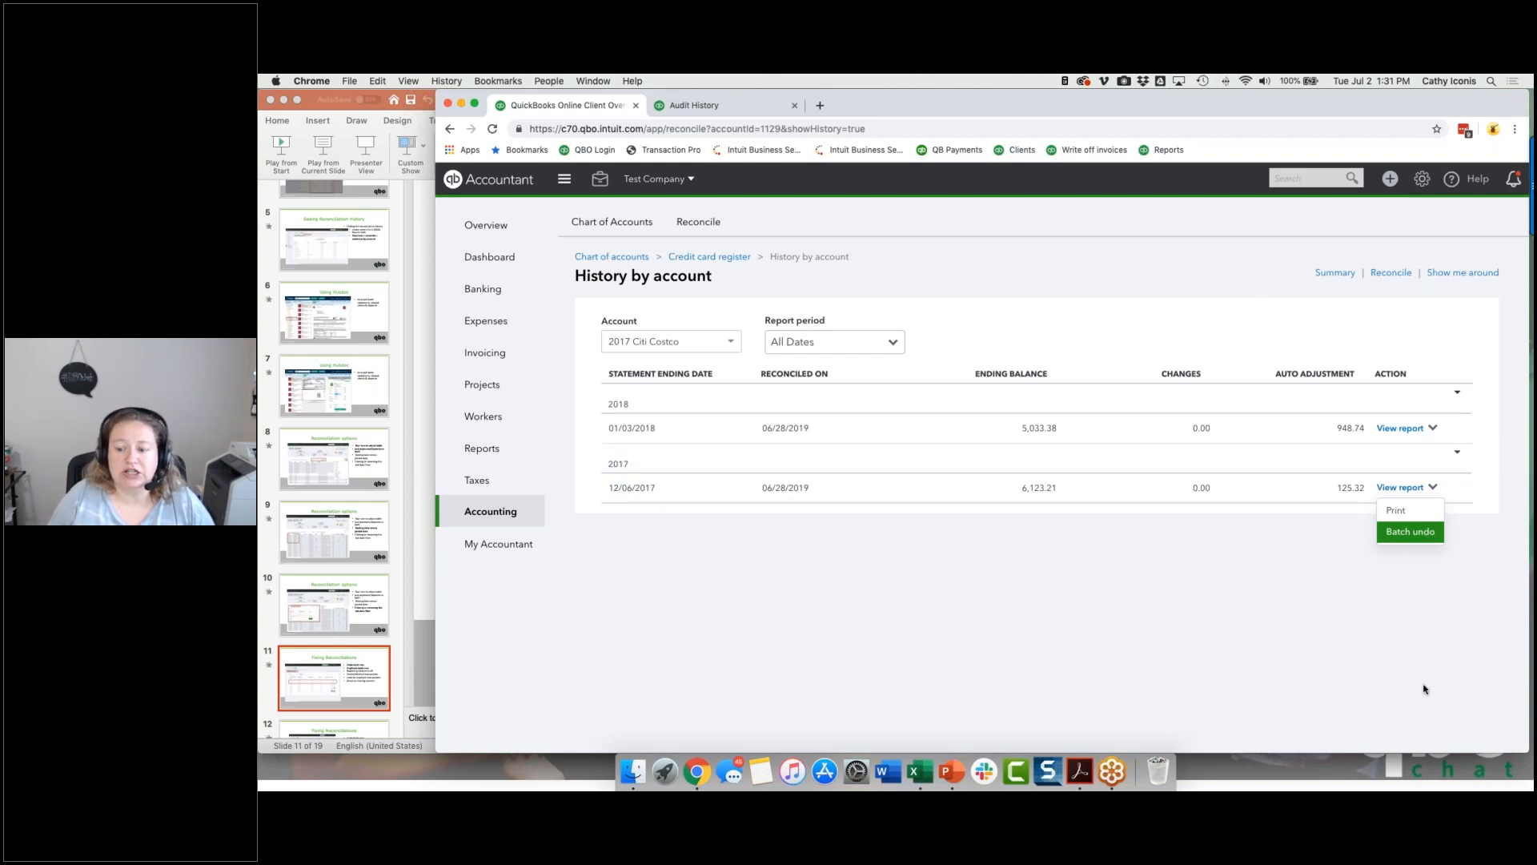
{"action": "left_click", "coordinate": [1376, 711]}
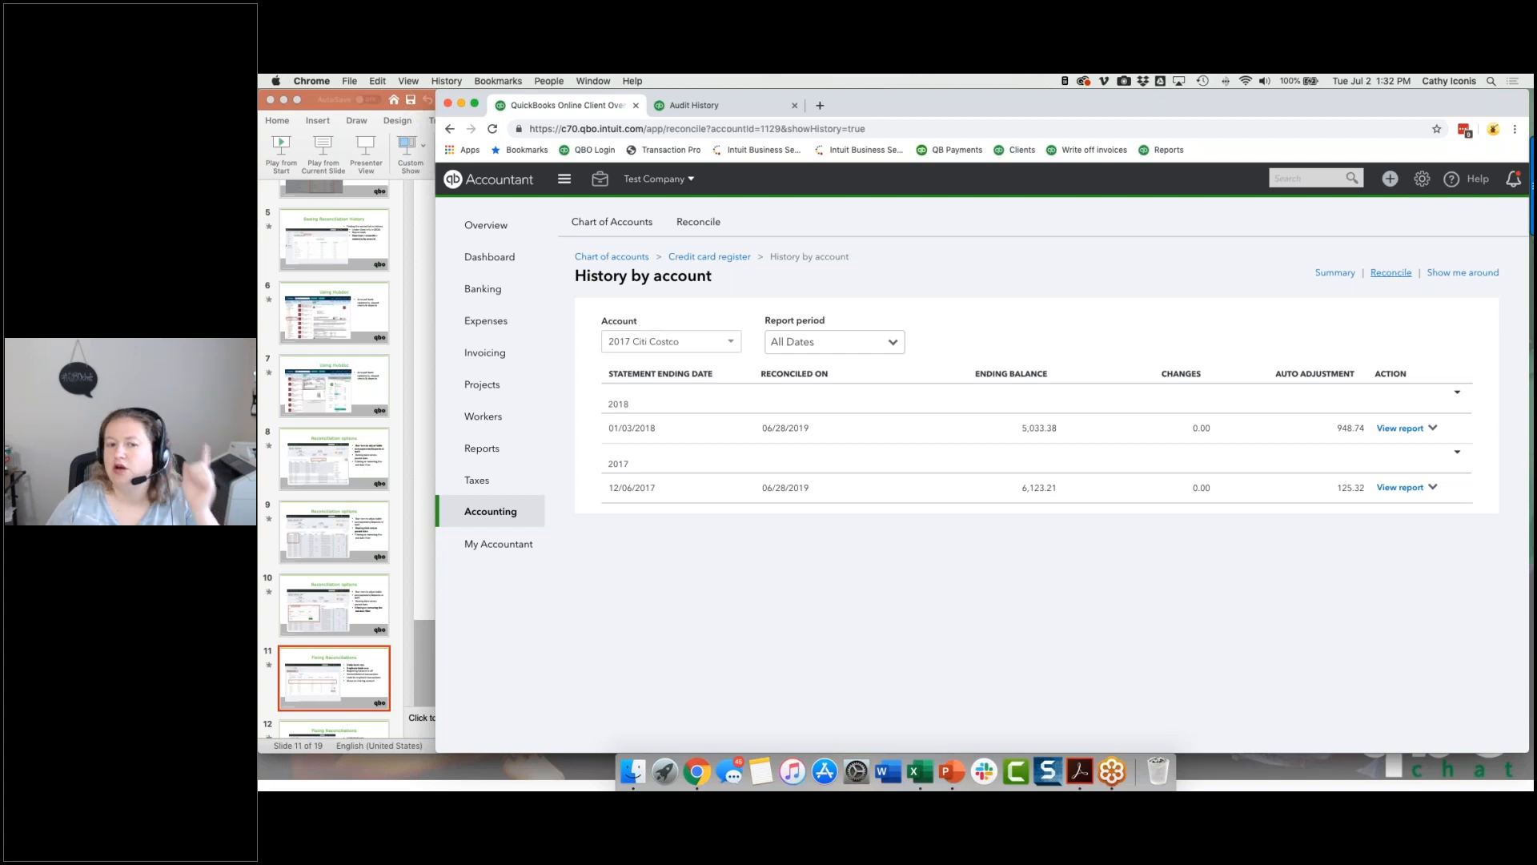
Step: Open the account's credit card register and find the reconciled transactions dated around 01/03/2018 on page 3
{"action": "left_click", "coordinate": [709, 257]}
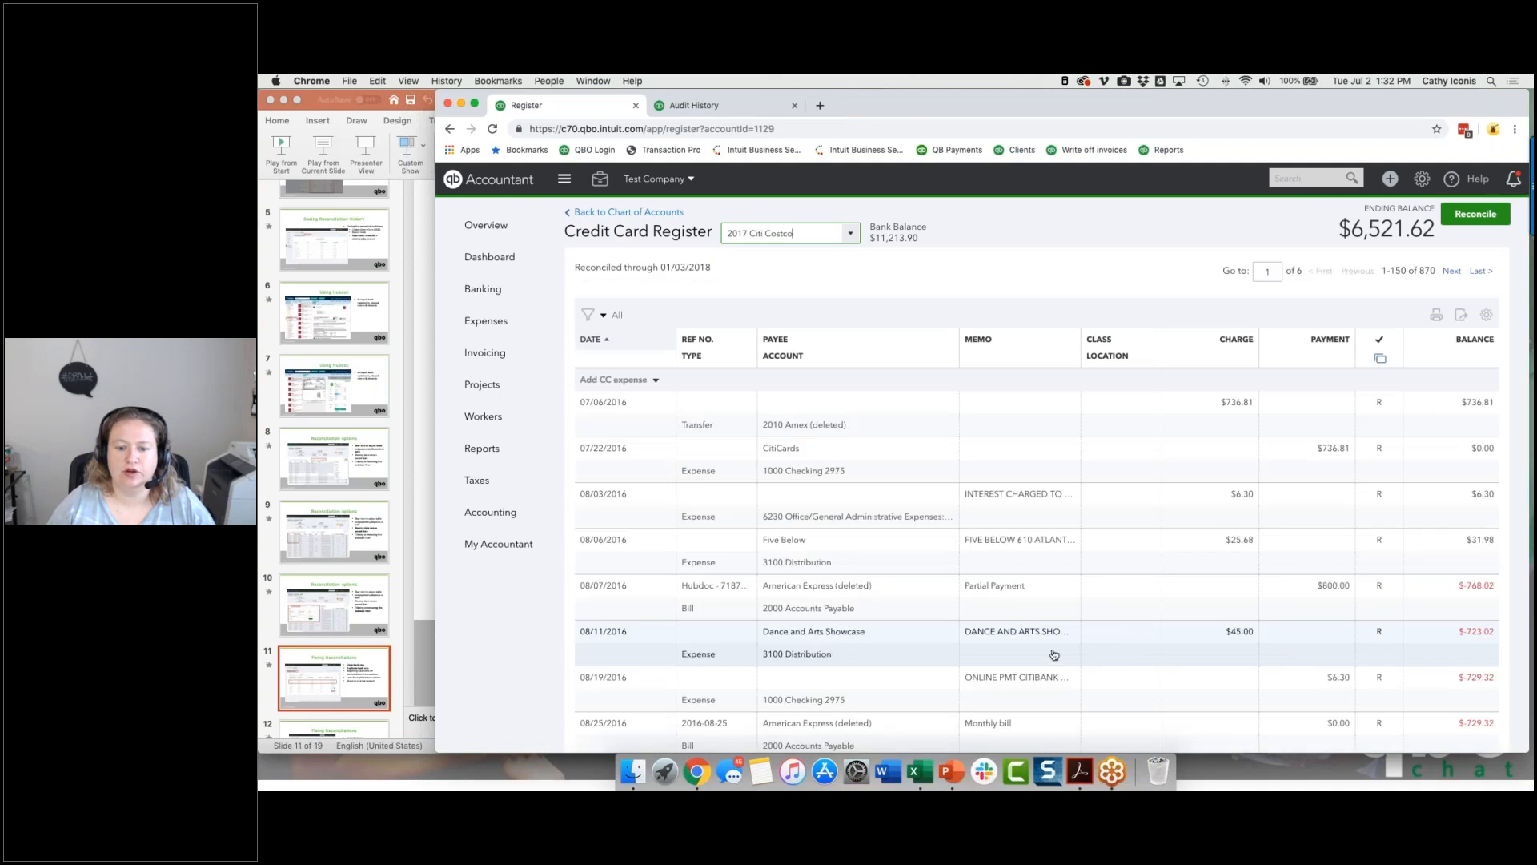
{"action": "scroll", "coordinate": [1054, 655], "scroll_direction": "down", "scroll_amount": 15}
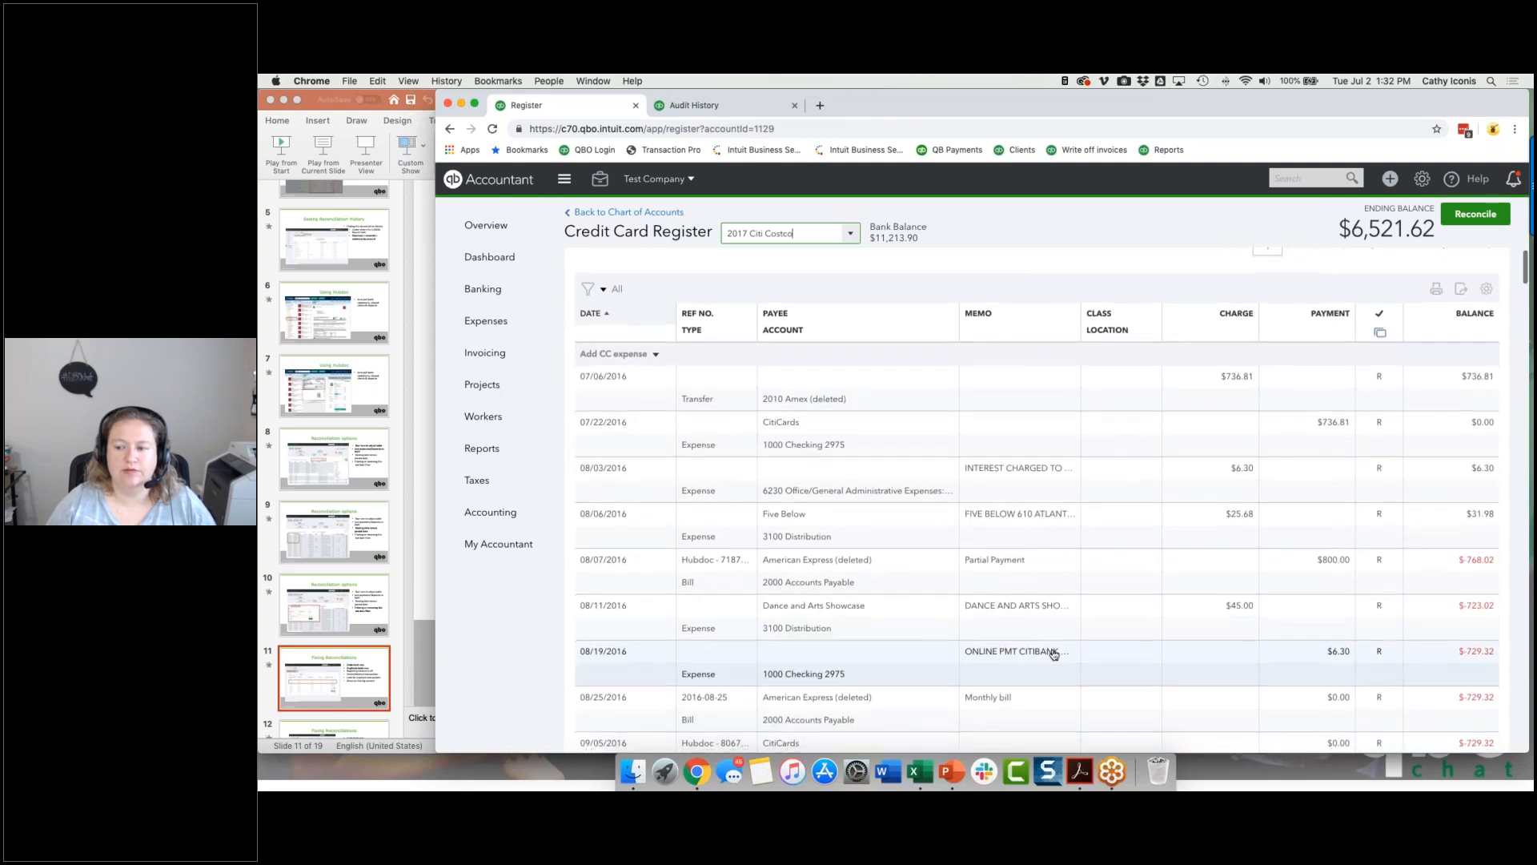
{"action": "scroll", "coordinate": [1053, 655], "scroll_direction": "down", "scroll_amount": 10}
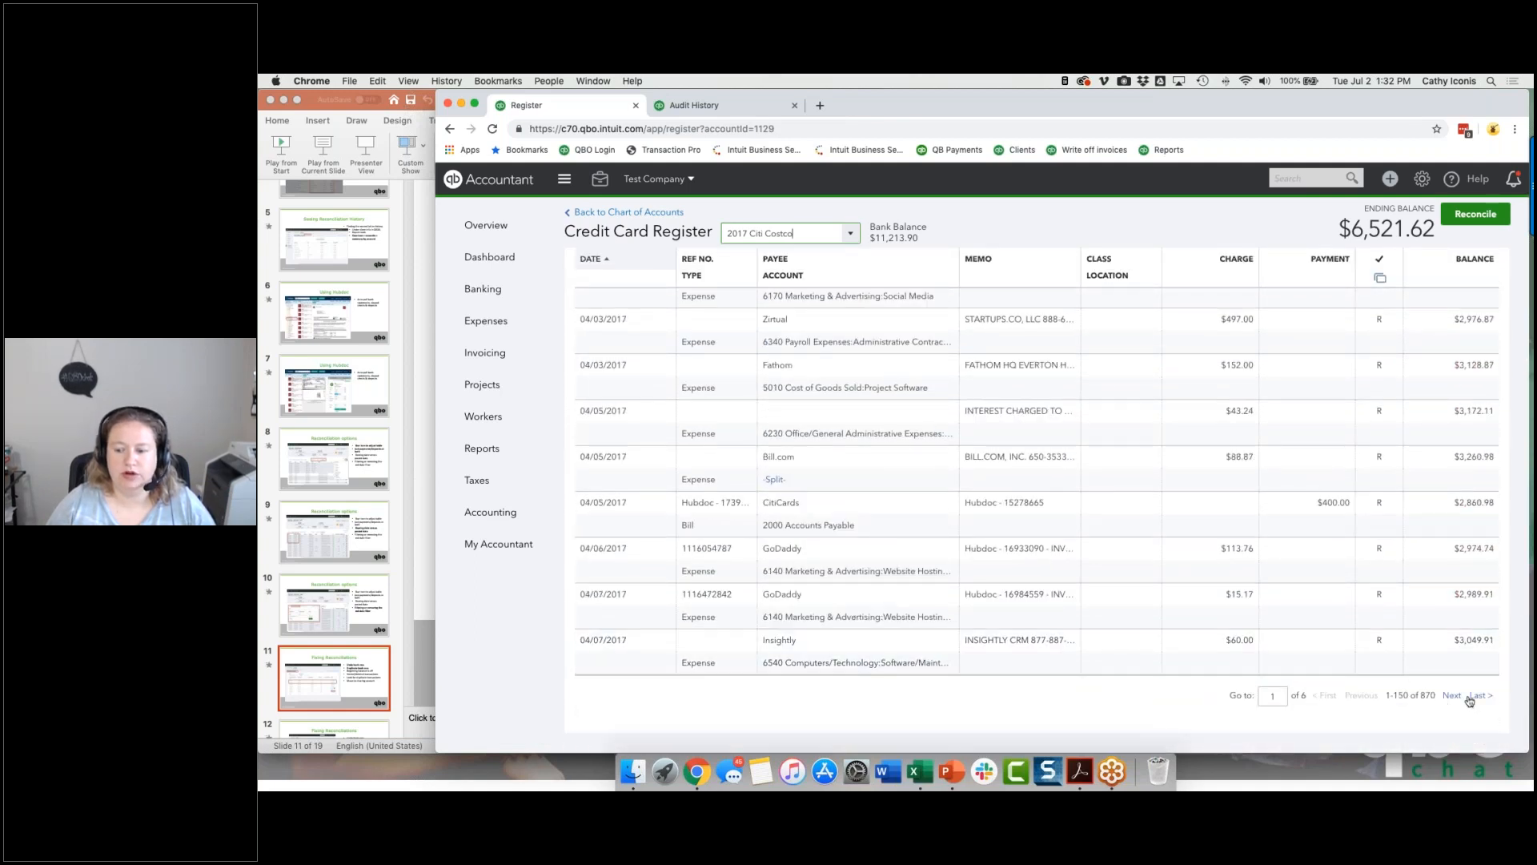
{"action": "left_click", "coordinate": [1452, 696]}
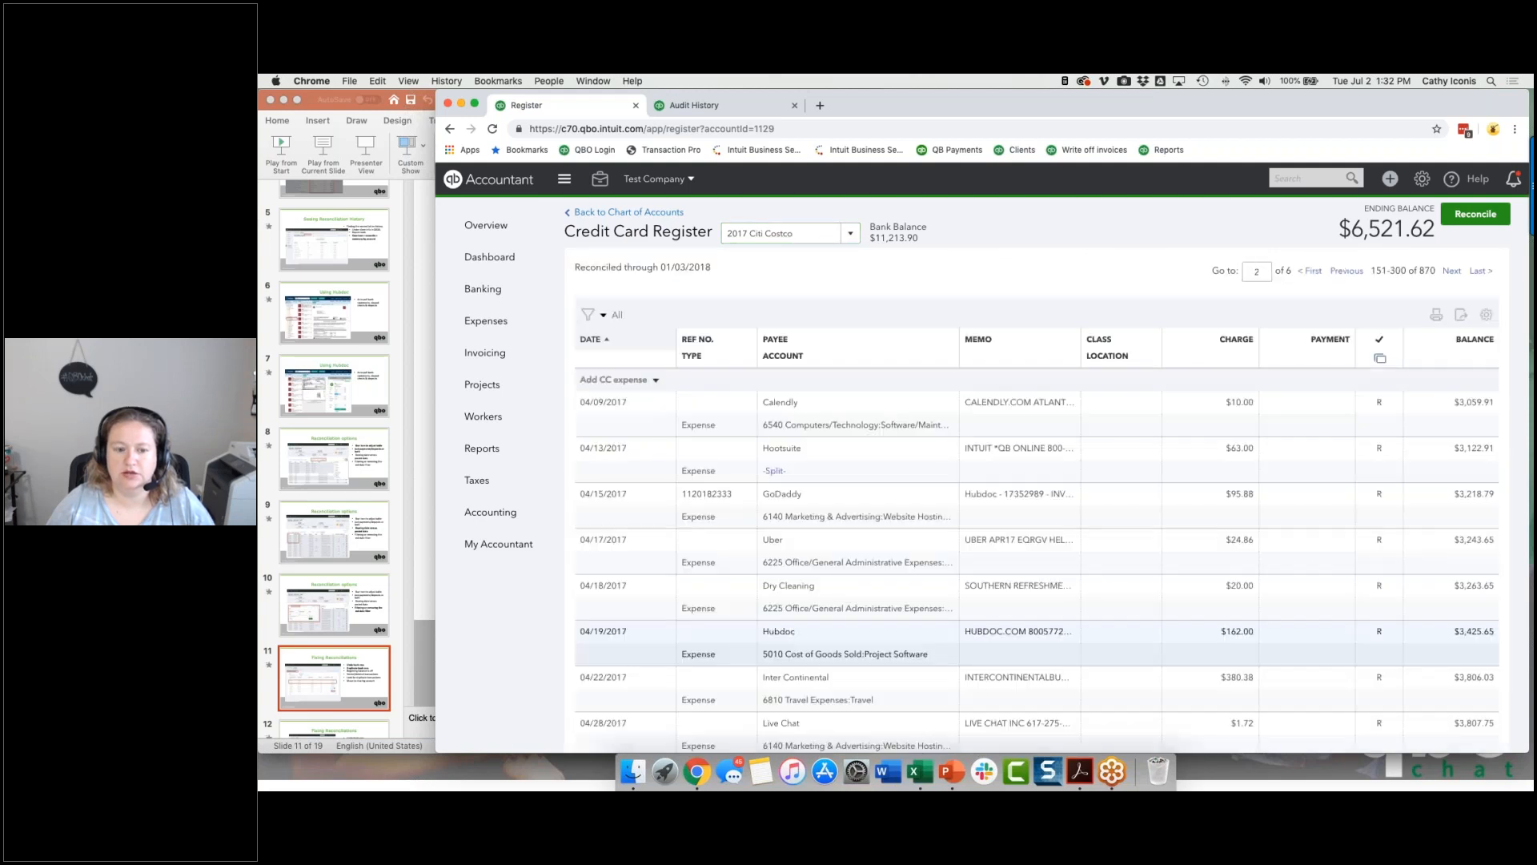
{"action": "scroll", "coordinate": [1271, 661], "scroll_direction": "down", "scroll_amount": 15}
{"action": "scroll", "coordinate": [1416, 677], "scroll_direction": "down", "scroll_amount": 3}
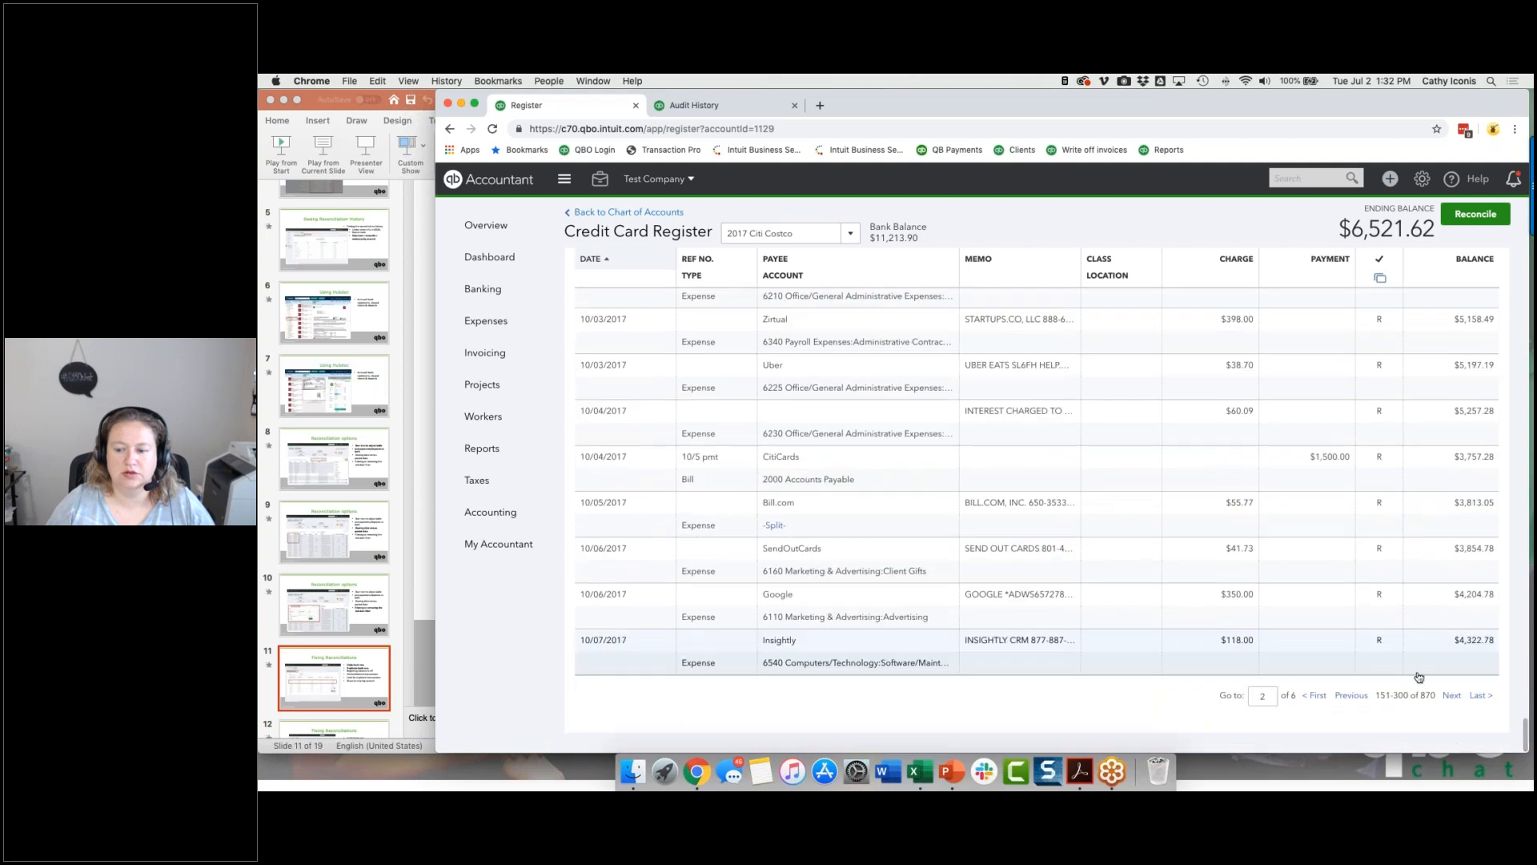
{"action": "left_click", "coordinate": [1451, 698]}
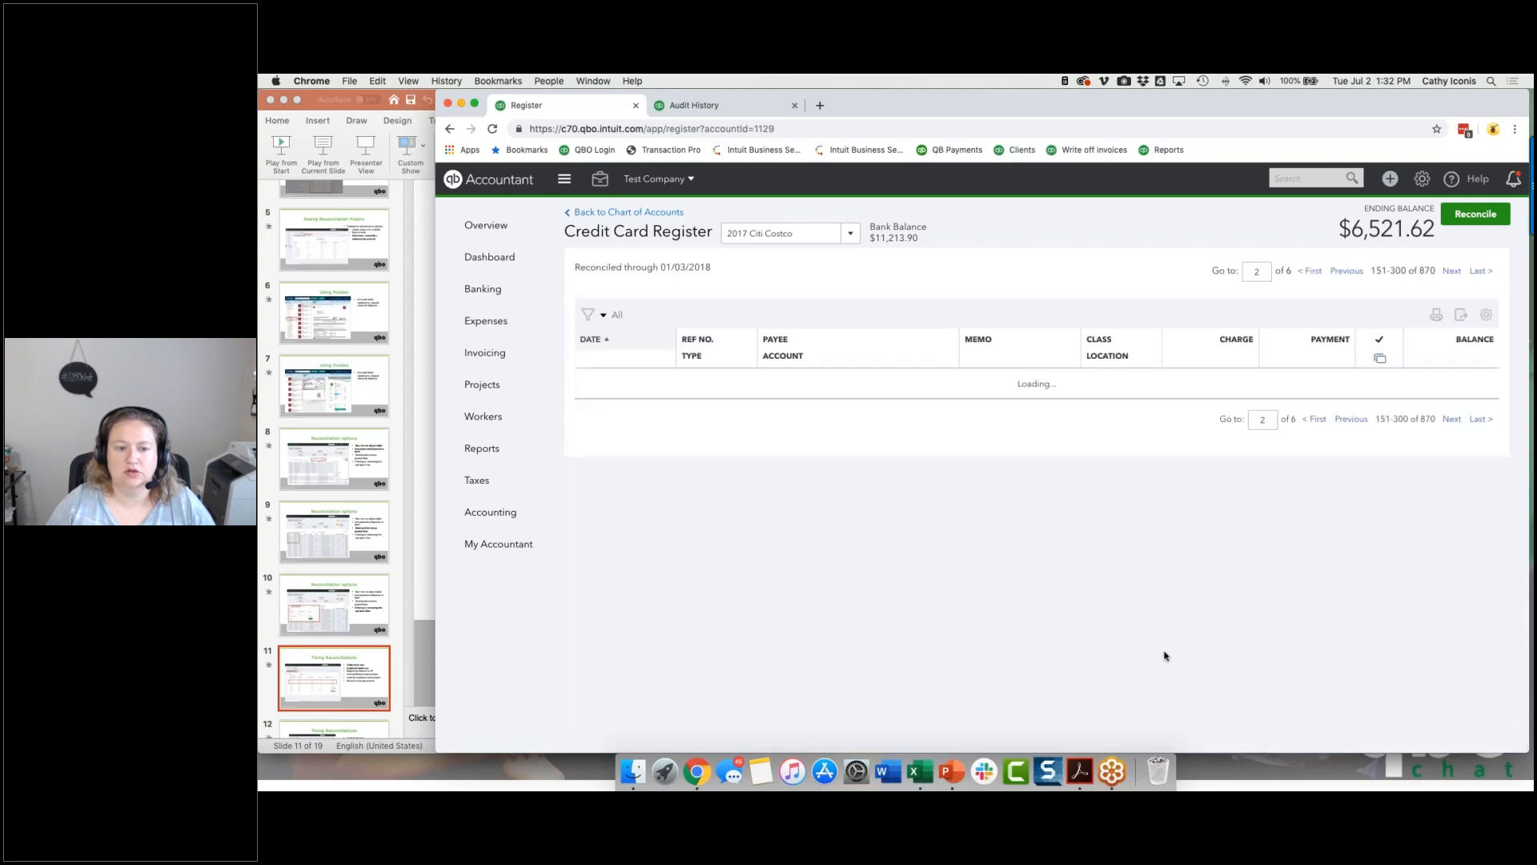
{"action": "scroll", "coordinate": [1164, 656], "scroll_direction": "down", "scroll_amount": 10}
{"action": "scroll", "coordinate": [1040, 704], "scroll_direction": "up", "scroll_amount": 10}
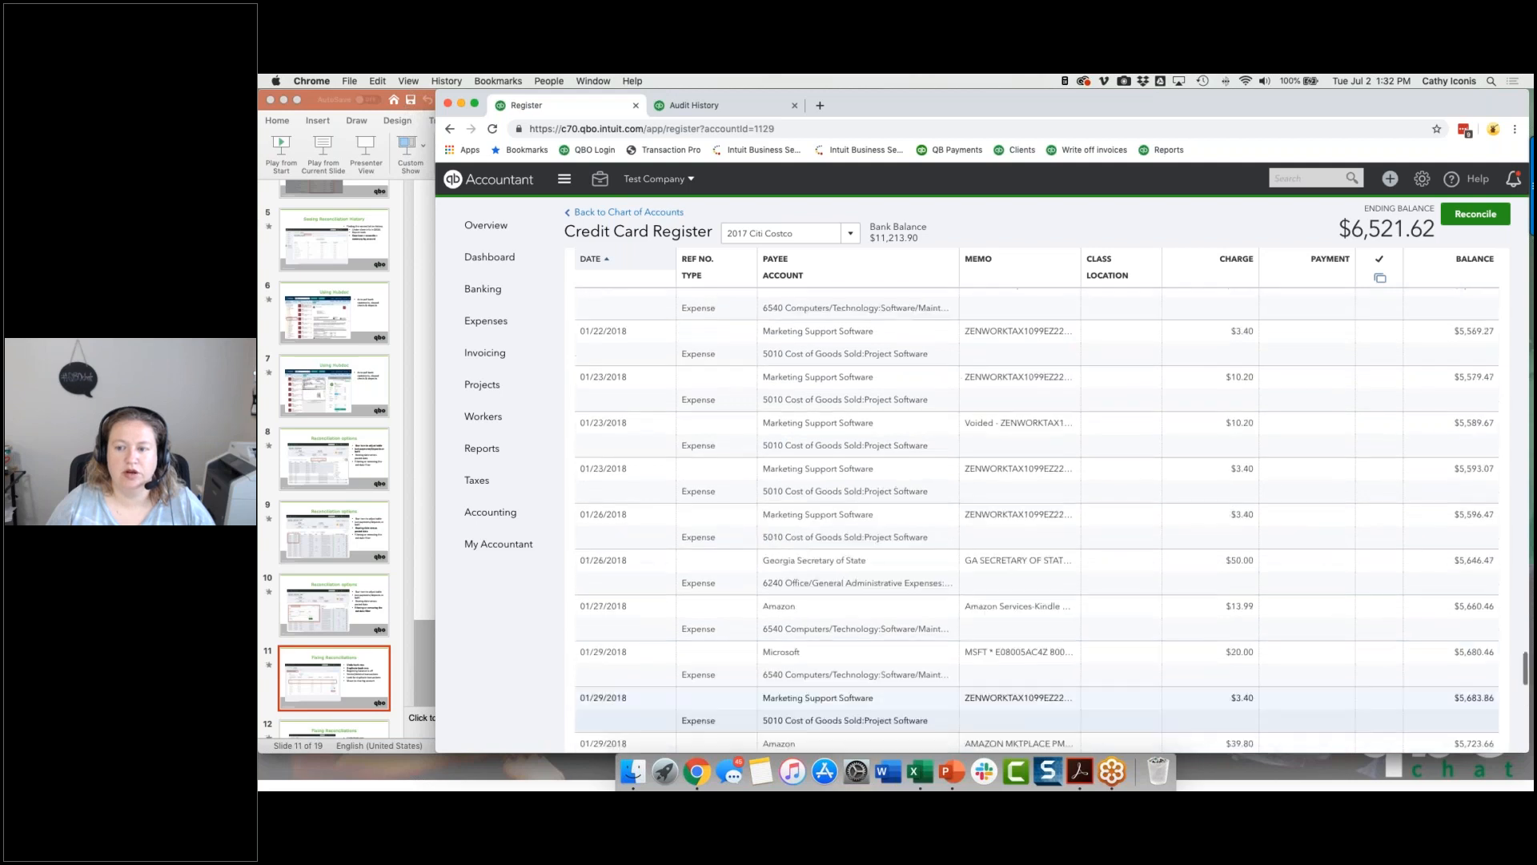
{"action": "scroll", "coordinate": [1041, 520], "scroll_direction": "up", "scroll_amount": 10}
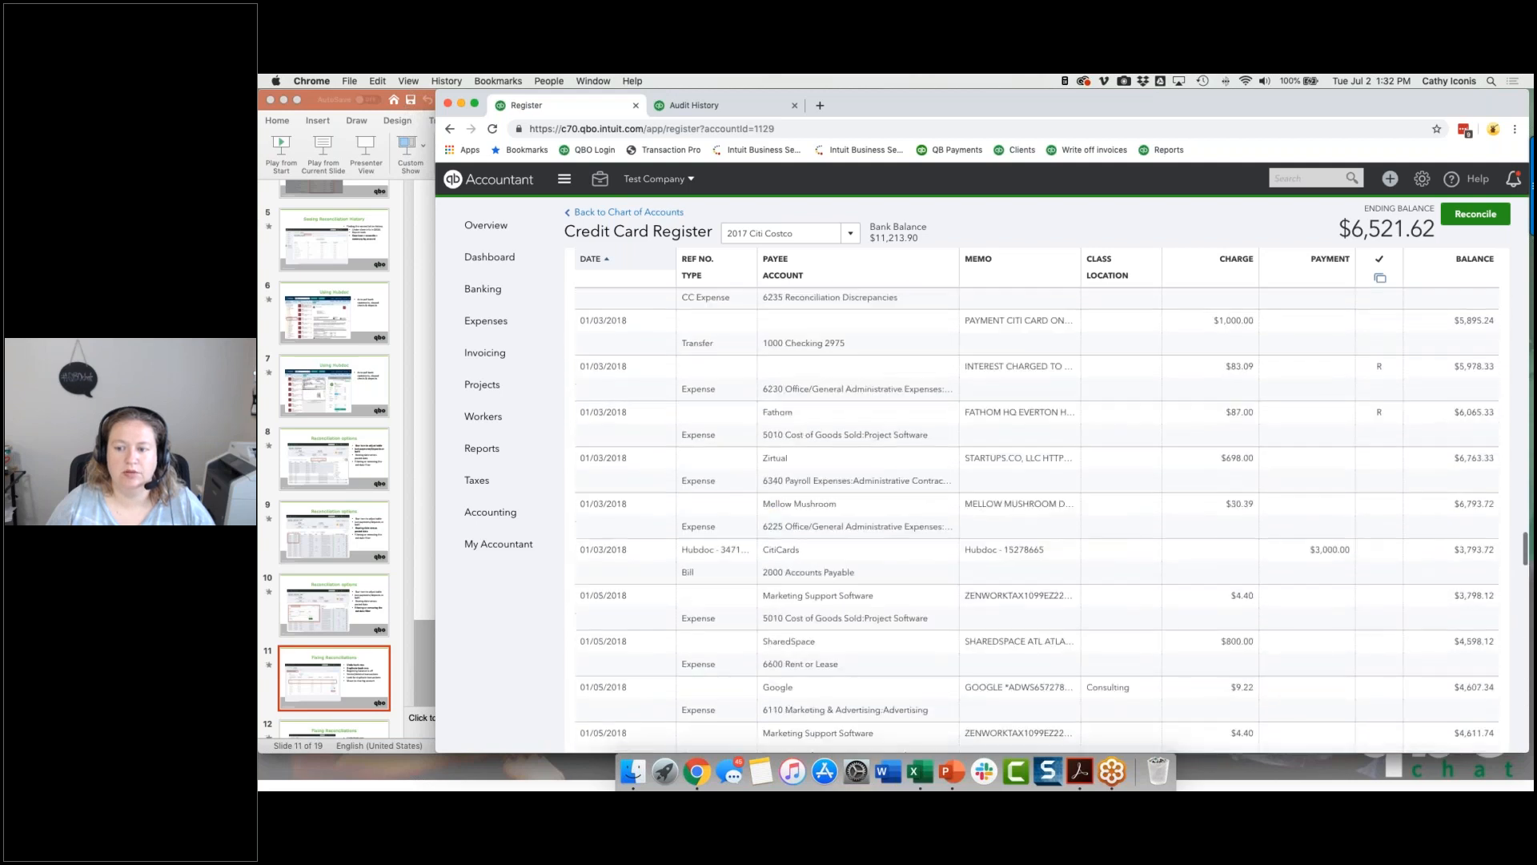
{"action": "scroll", "coordinate": [1041, 641], "scroll_direction": "up", "scroll_amount": 5}
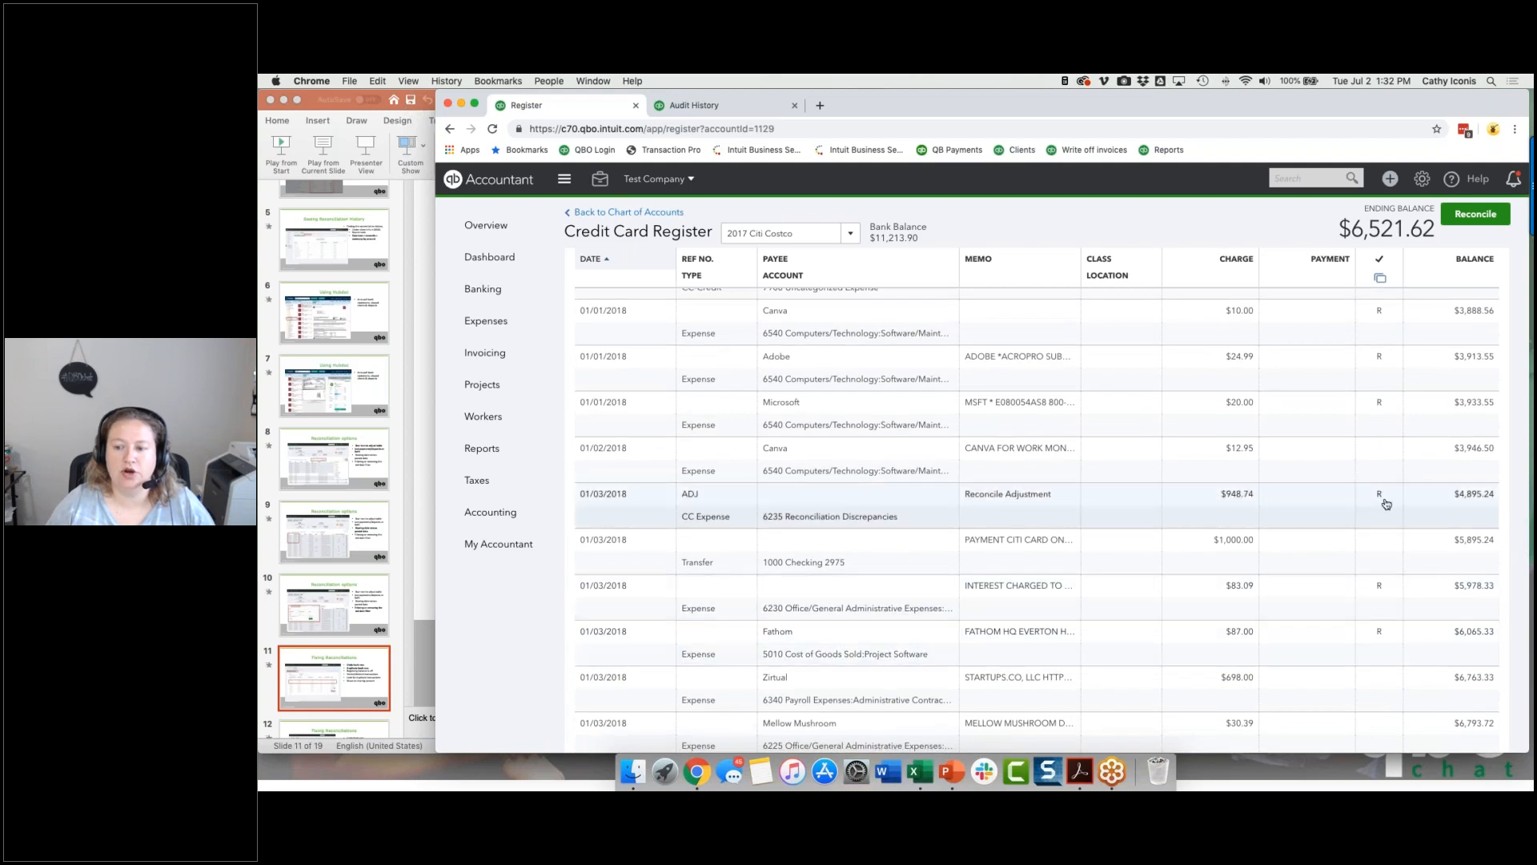
{"action": "mouse_move", "coordinate": [1386, 504]}
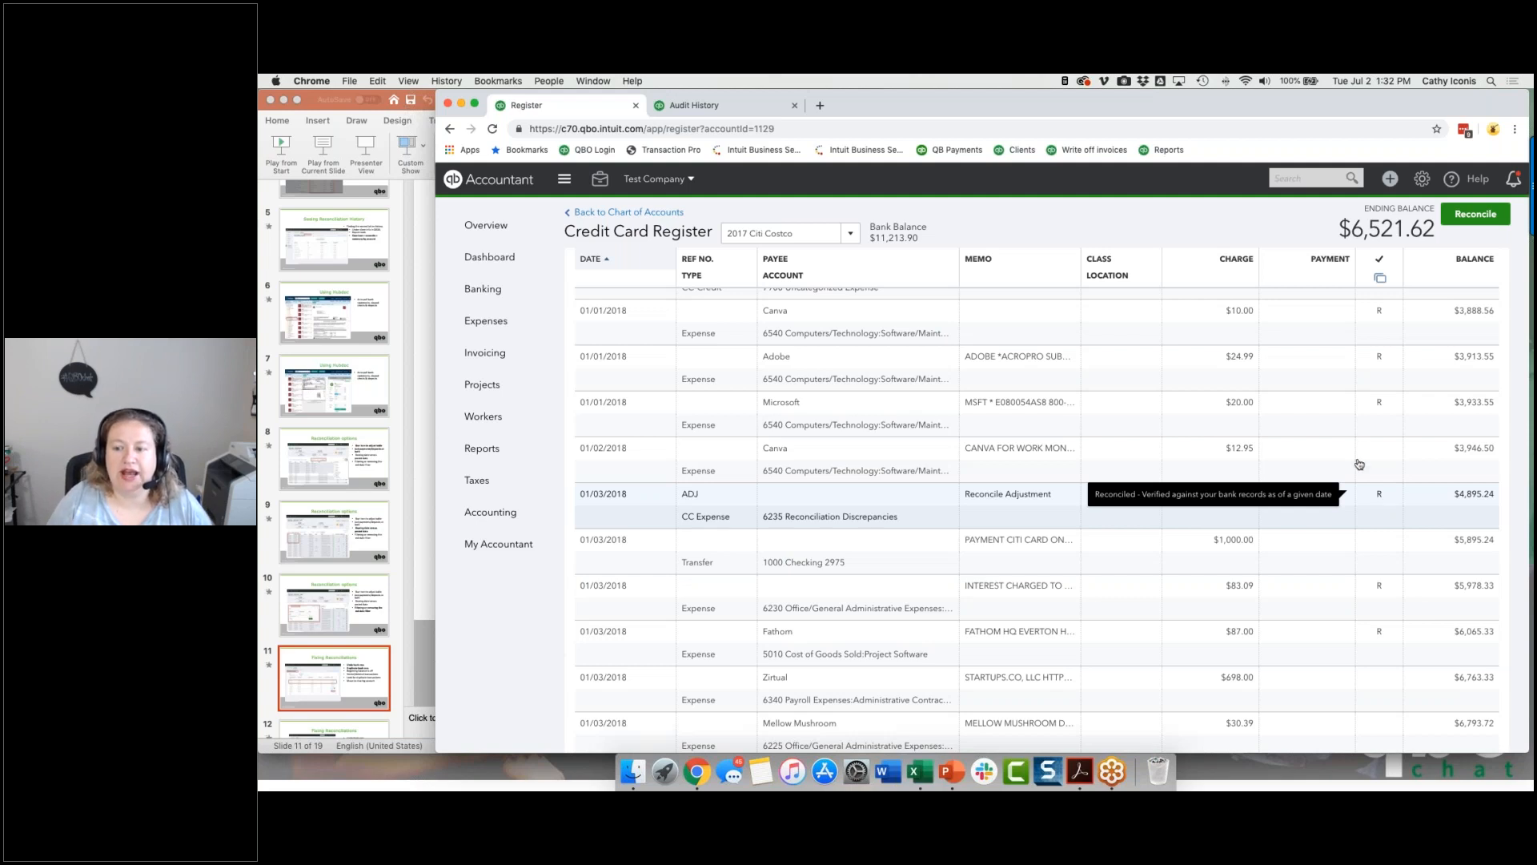
Step: Clear the reconciled status of the 01/01/2018 Microsoft and Adobe expenses in the register, saving each despite the warning
{"action": "mouse_move", "coordinate": [1394, 410]}
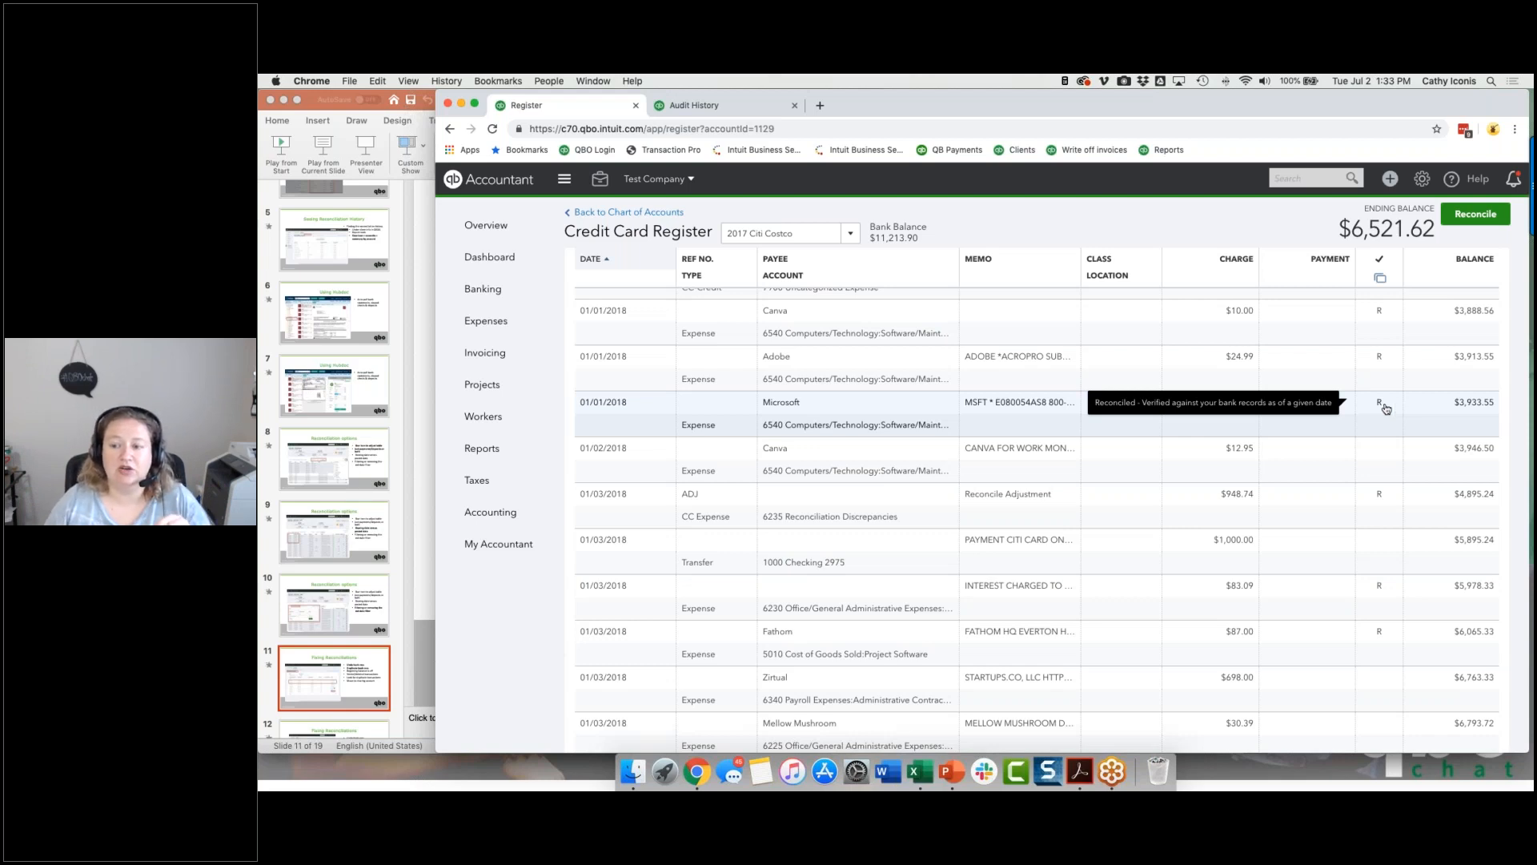
{"action": "left_click", "coordinate": [1385, 408]}
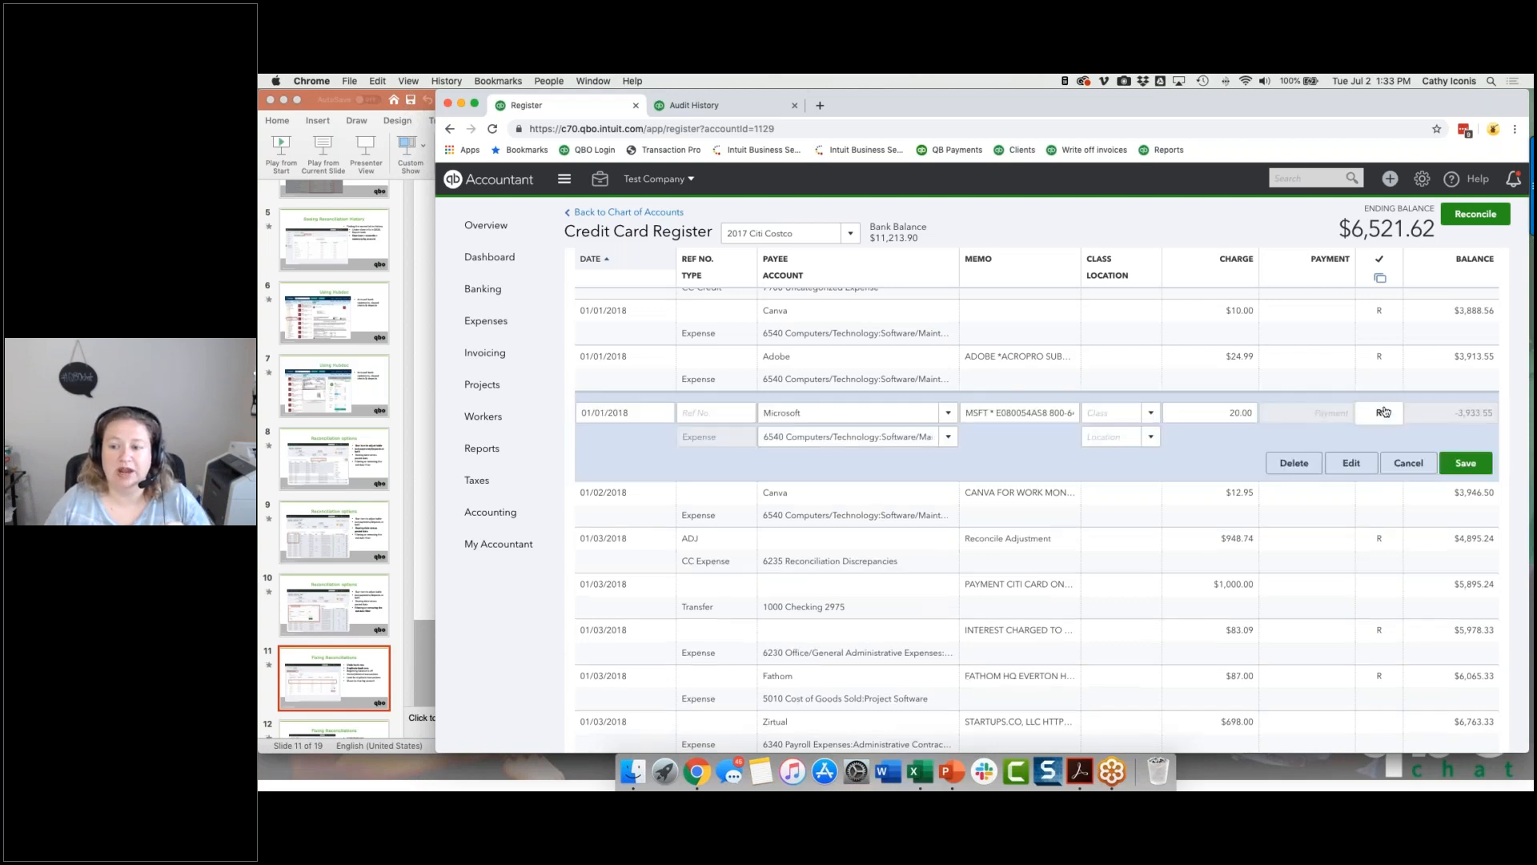
{"action": "left_click", "coordinate": [1460, 464]}
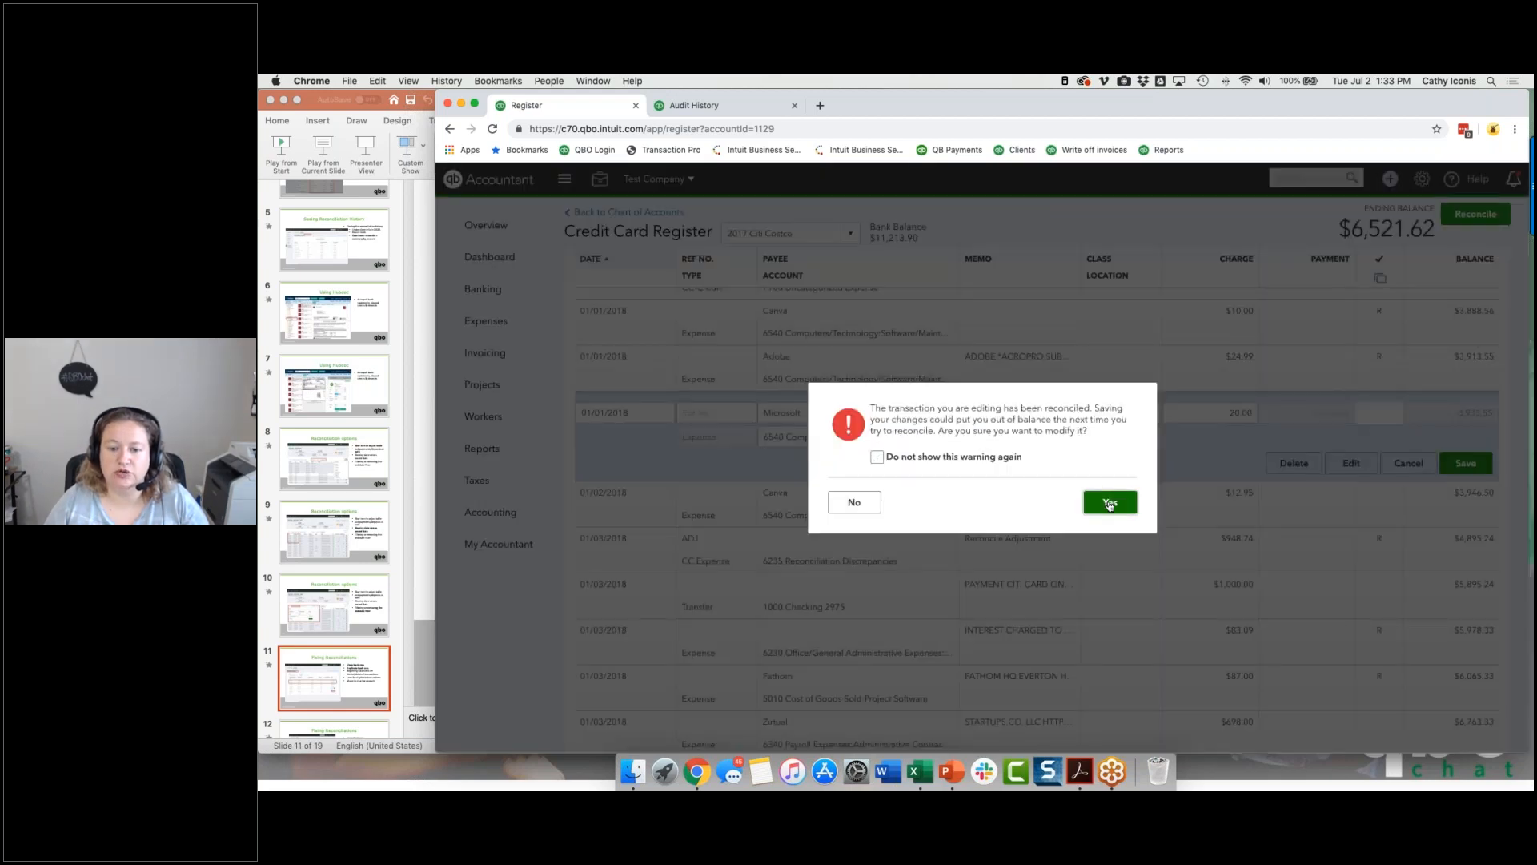
{"action": "left_click", "coordinate": [1109, 502]}
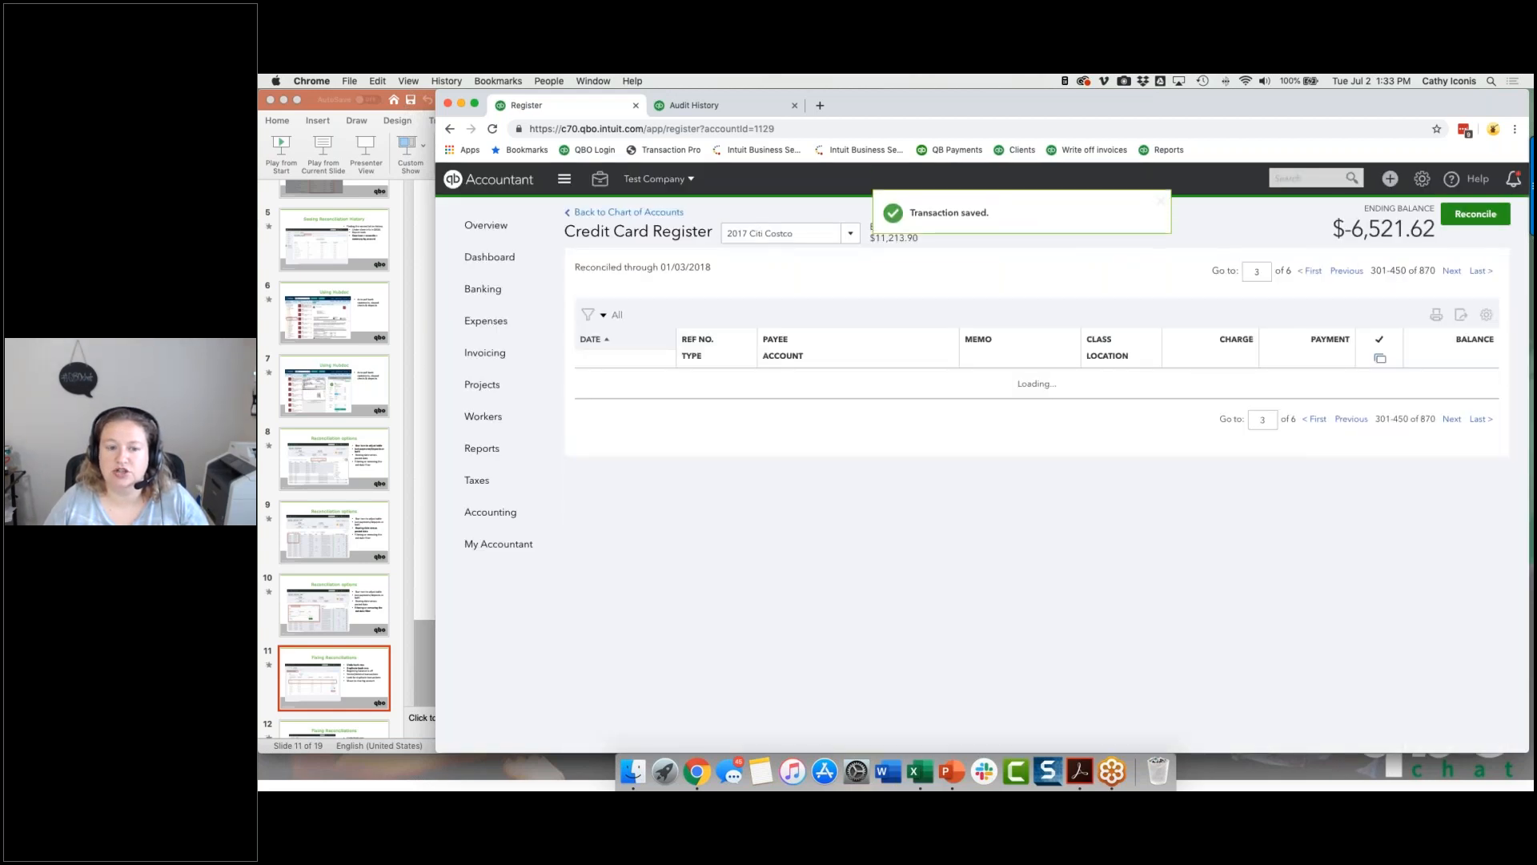
{"action": "left_click", "coordinate": [1377, 358]}
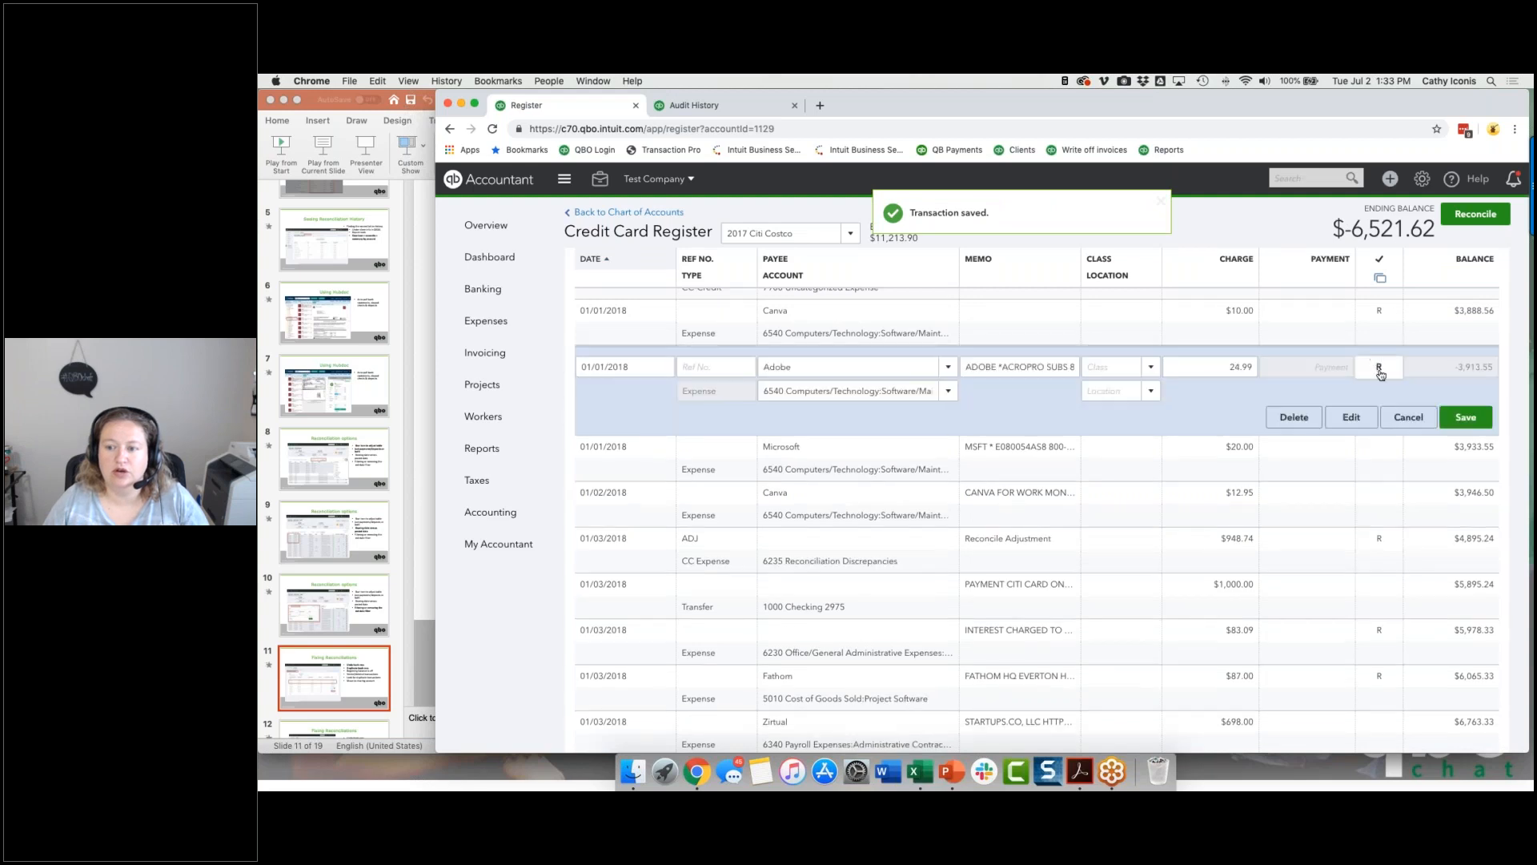
{"action": "left_click", "coordinate": [1460, 422]}
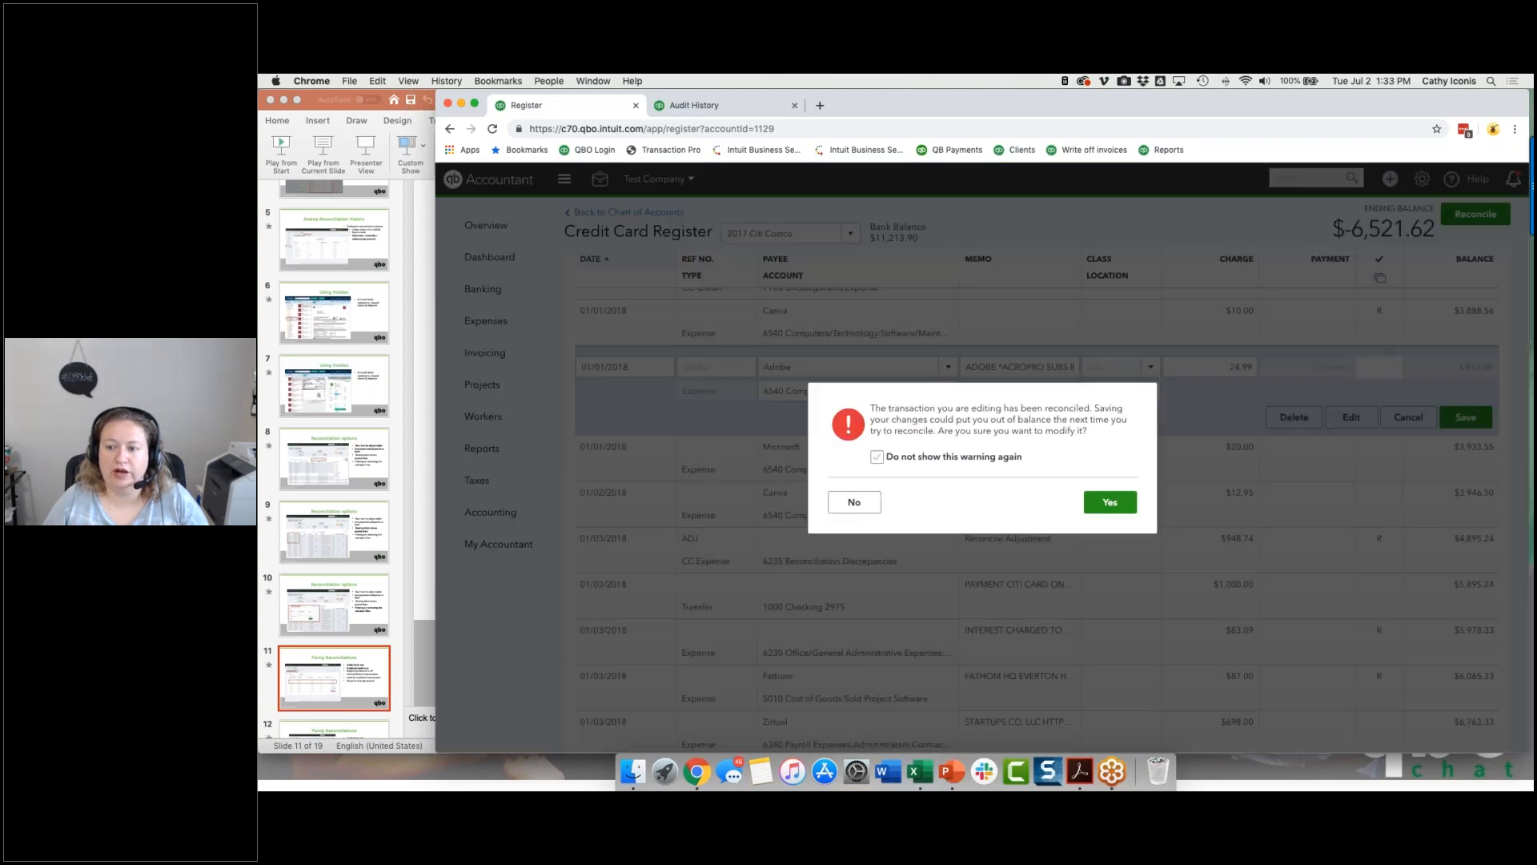
{"action": "left_click", "coordinate": [1109, 502]}
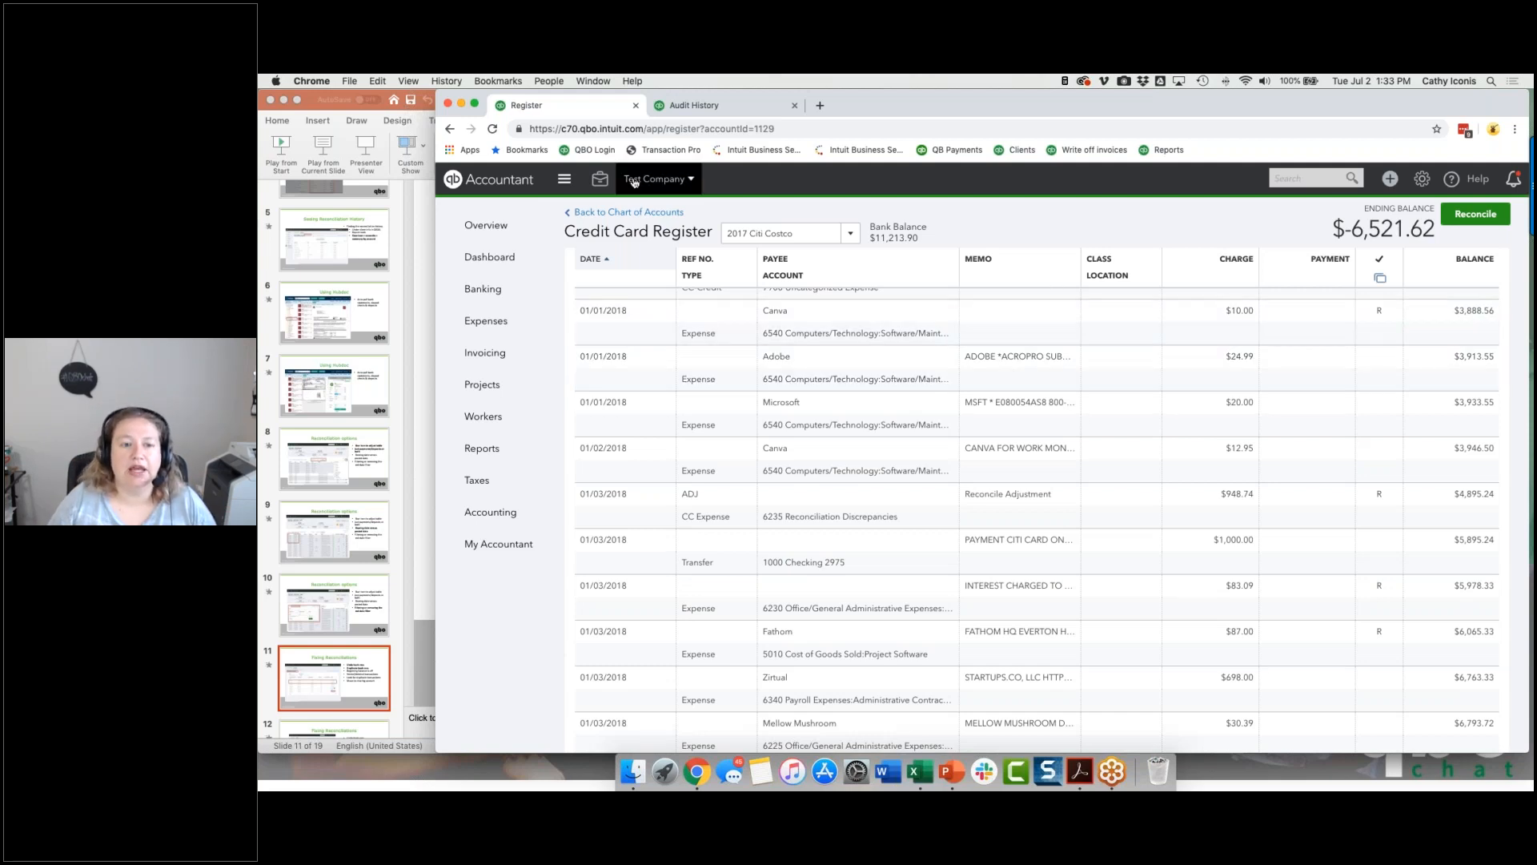
Step: Open the Reconcile page, switch to the 2018-02-05.pdf statement in Acrobat and copy its previous balance, 5,033.38
{"action": "left_click", "coordinate": [598, 182]}
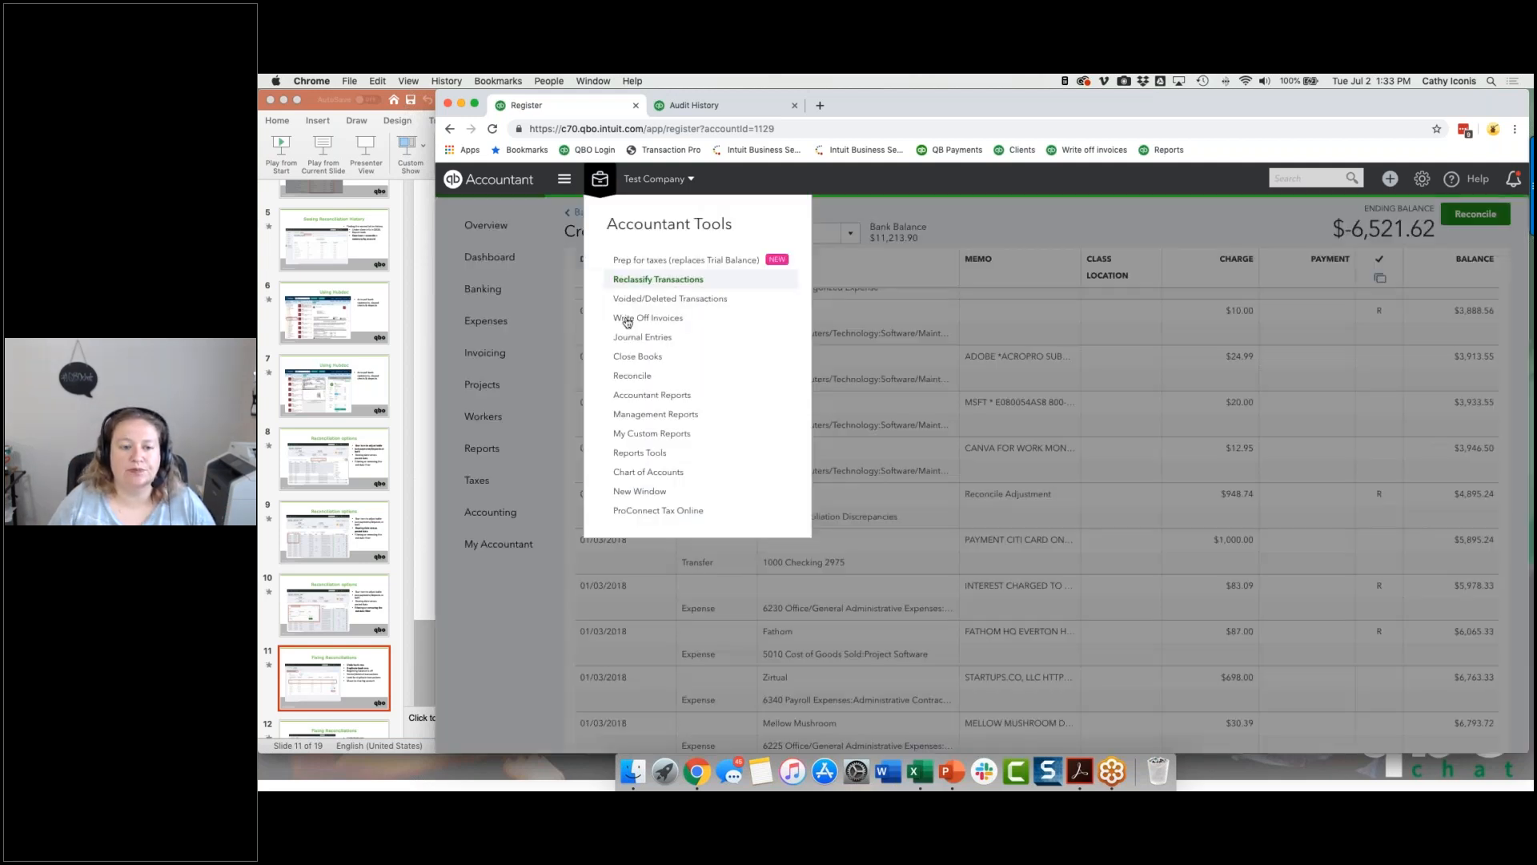
{"action": "left_click", "coordinate": [632, 374]}
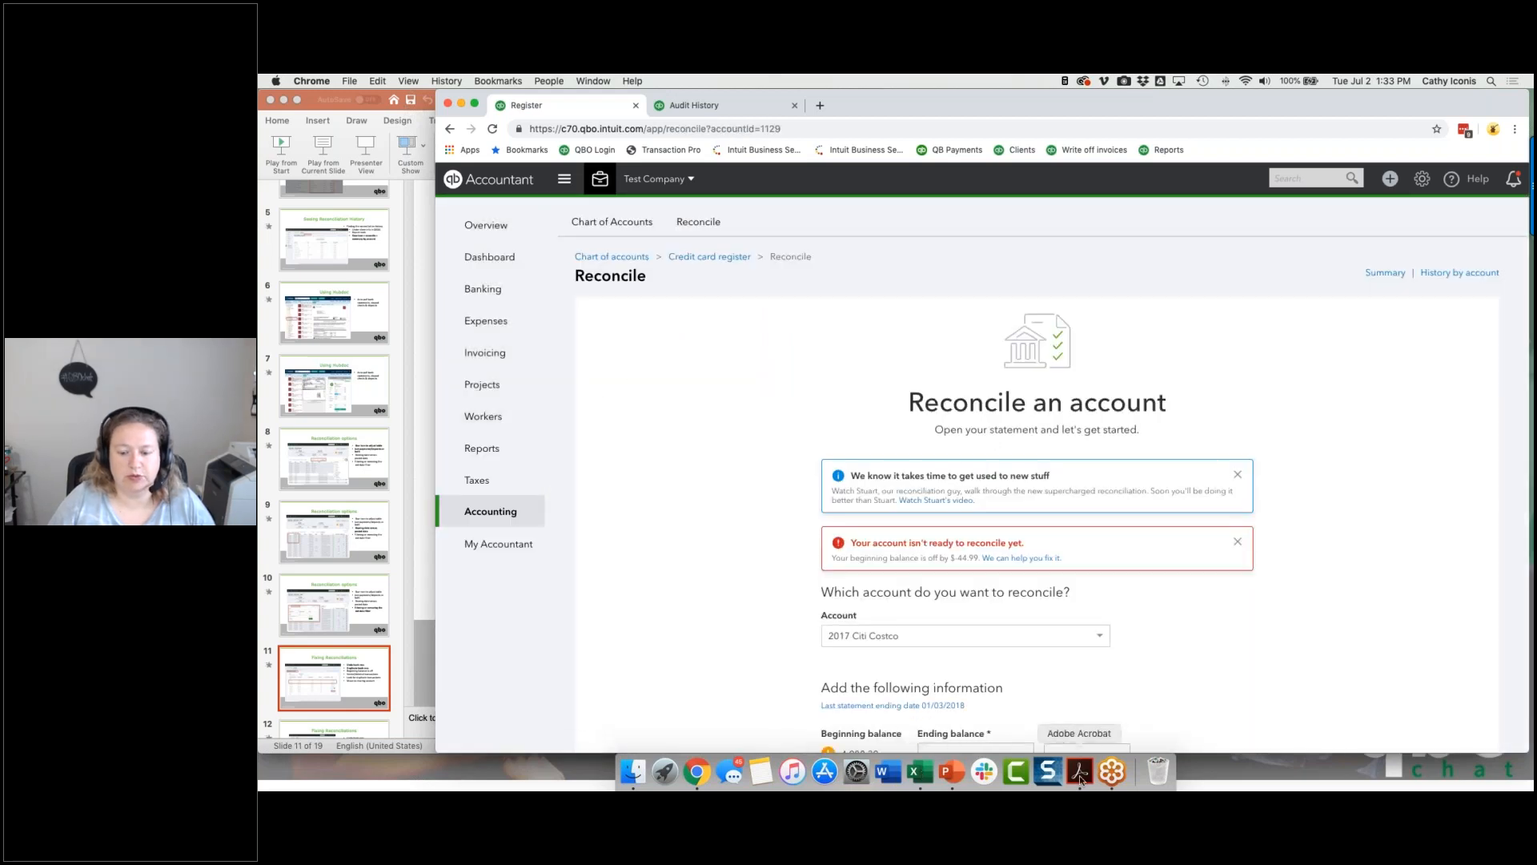
{"action": "left_click", "coordinate": [1080, 772]}
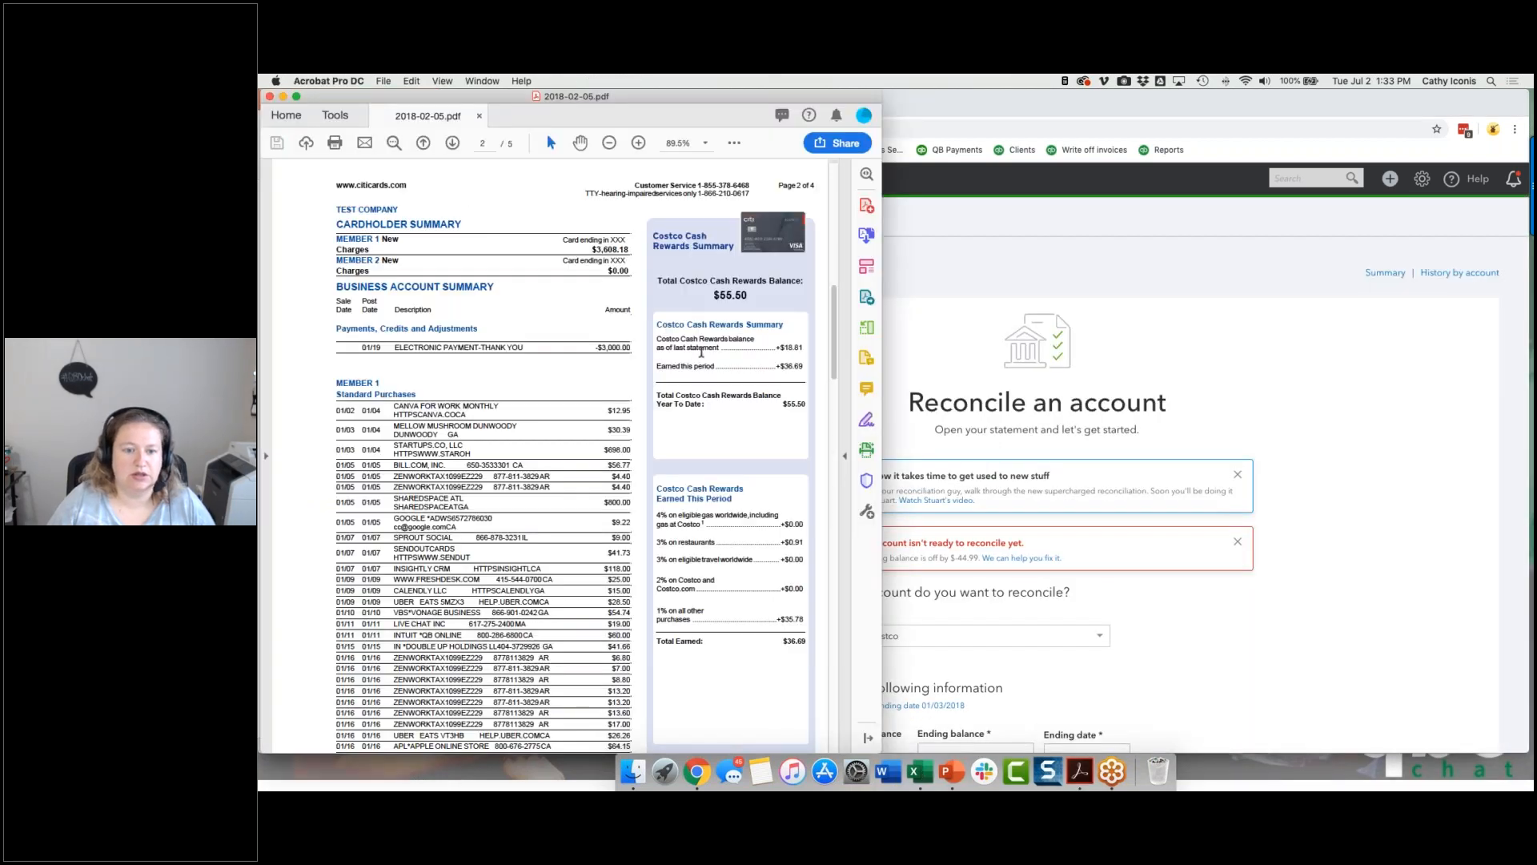
{"action": "scroll", "coordinate": [546, 241], "scroll_direction": "up", "scroll_amount": 2}
{"action": "scroll", "coordinate": [551, 454], "scroll_direction": "up", "scroll_amount": 10}
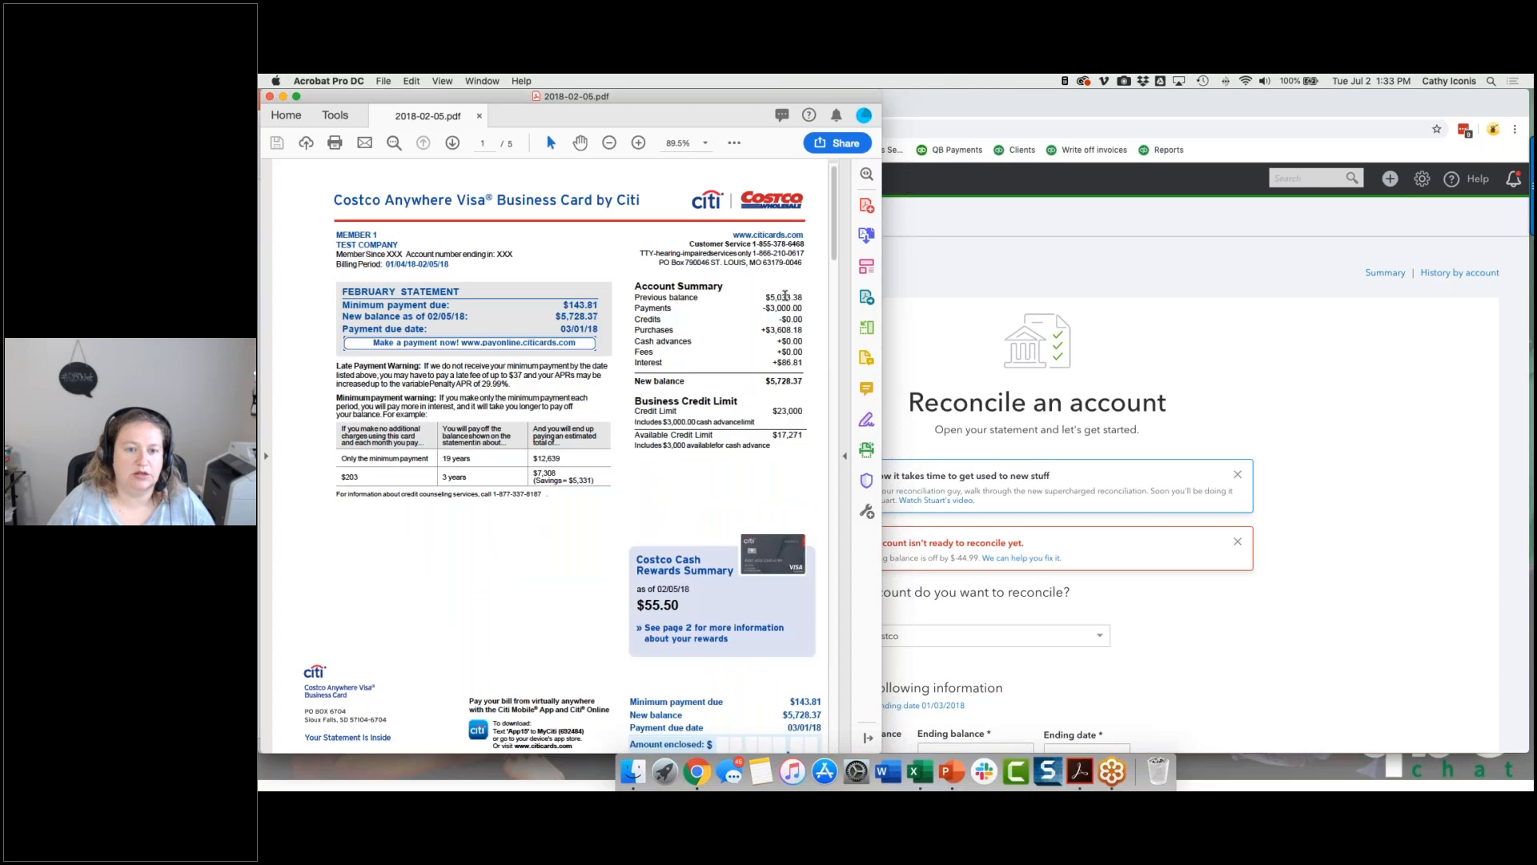
{"action": "double_click", "coordinate": [786, 297]}
{"action": "key", "text": "super+c"}
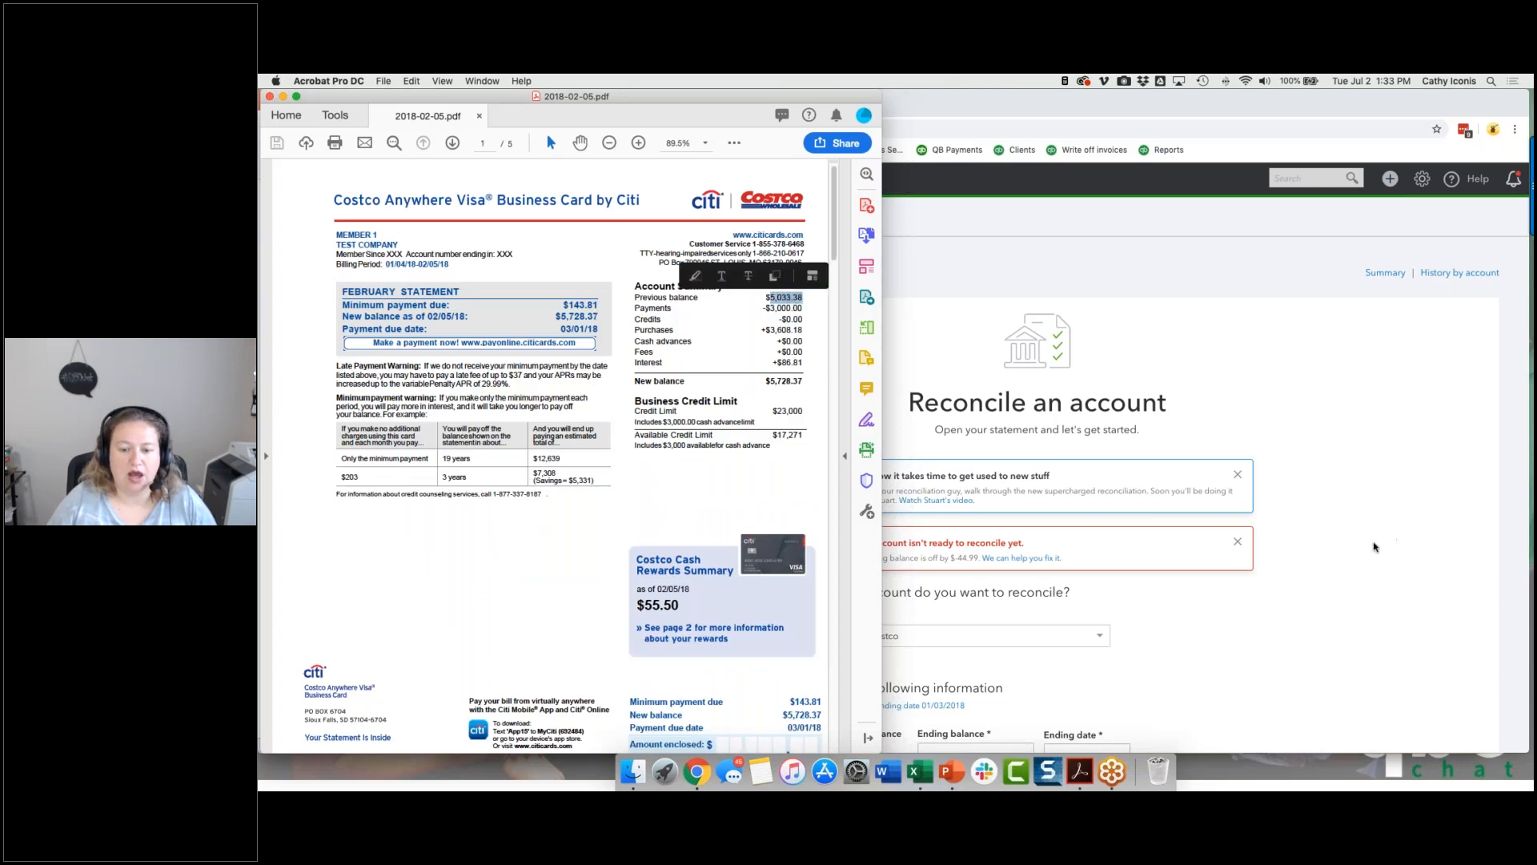
Step: Return to QuickBooks in Chrome and start reconciling with an ending balance of 5,033.38 and an ending date of 01/03/2018
{"action": "left_click", "coordinate": [1368, 551]}
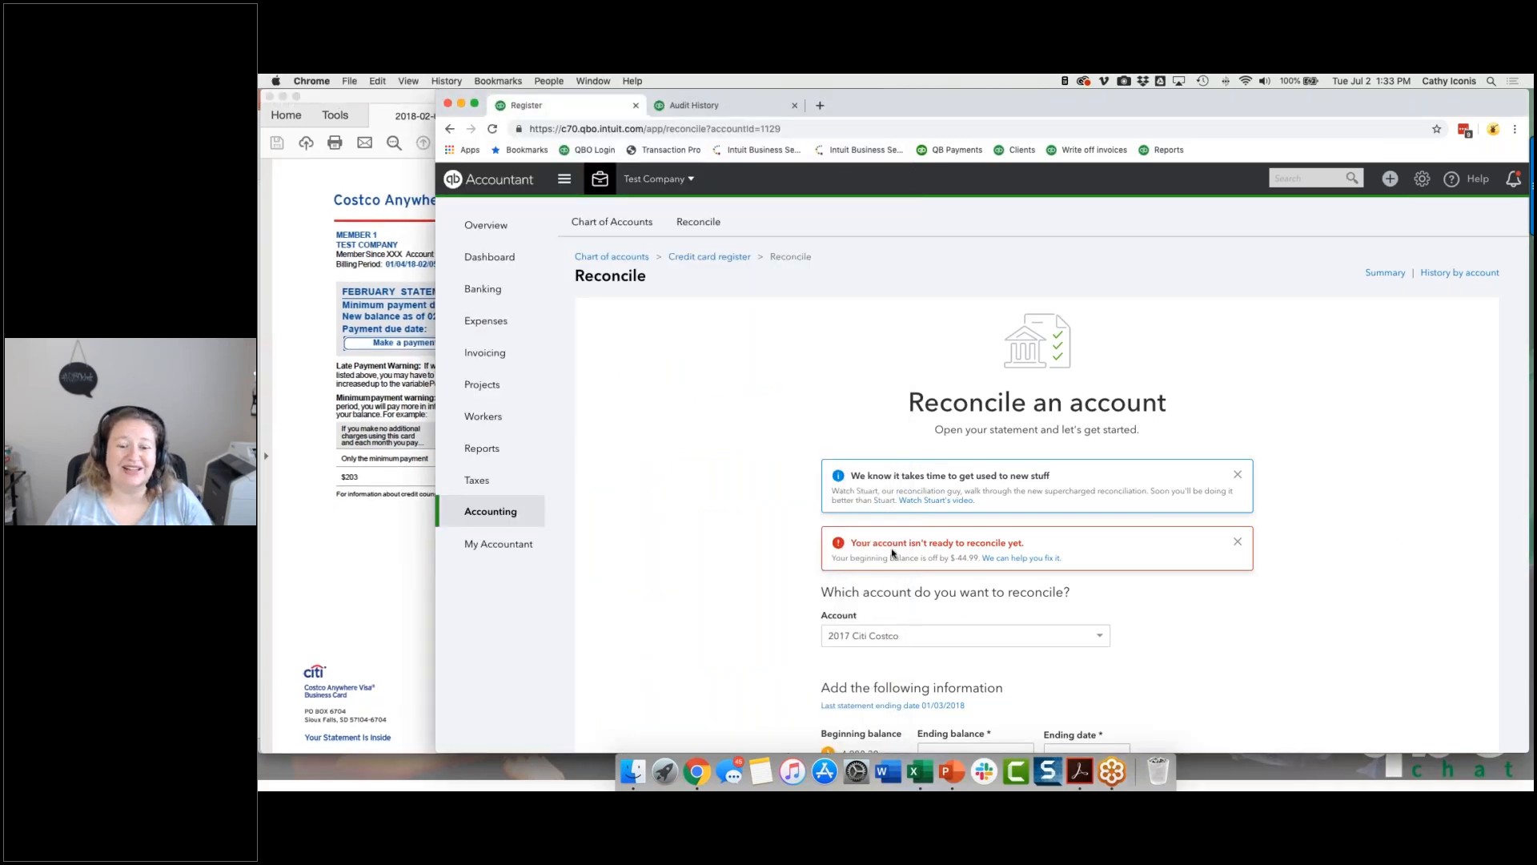
{"action": "scroll", "coordinate": [892, 552], "scroll_direction": "down", "scroll_amount": 3}
{"action": "left_click", "coordinate": [953, 651]}
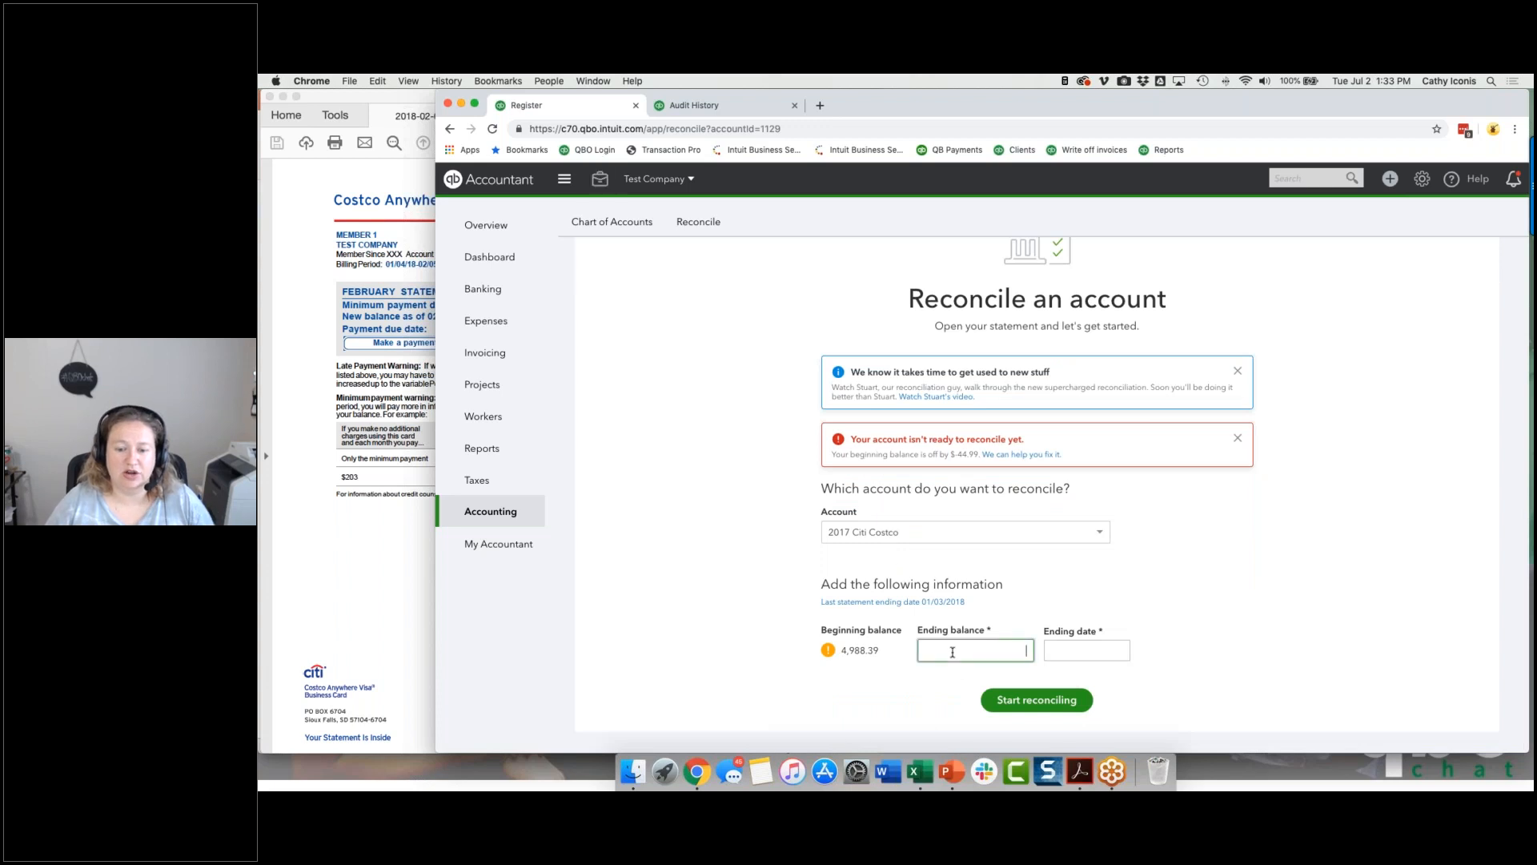
{"action": "key", "text": "super+v"}
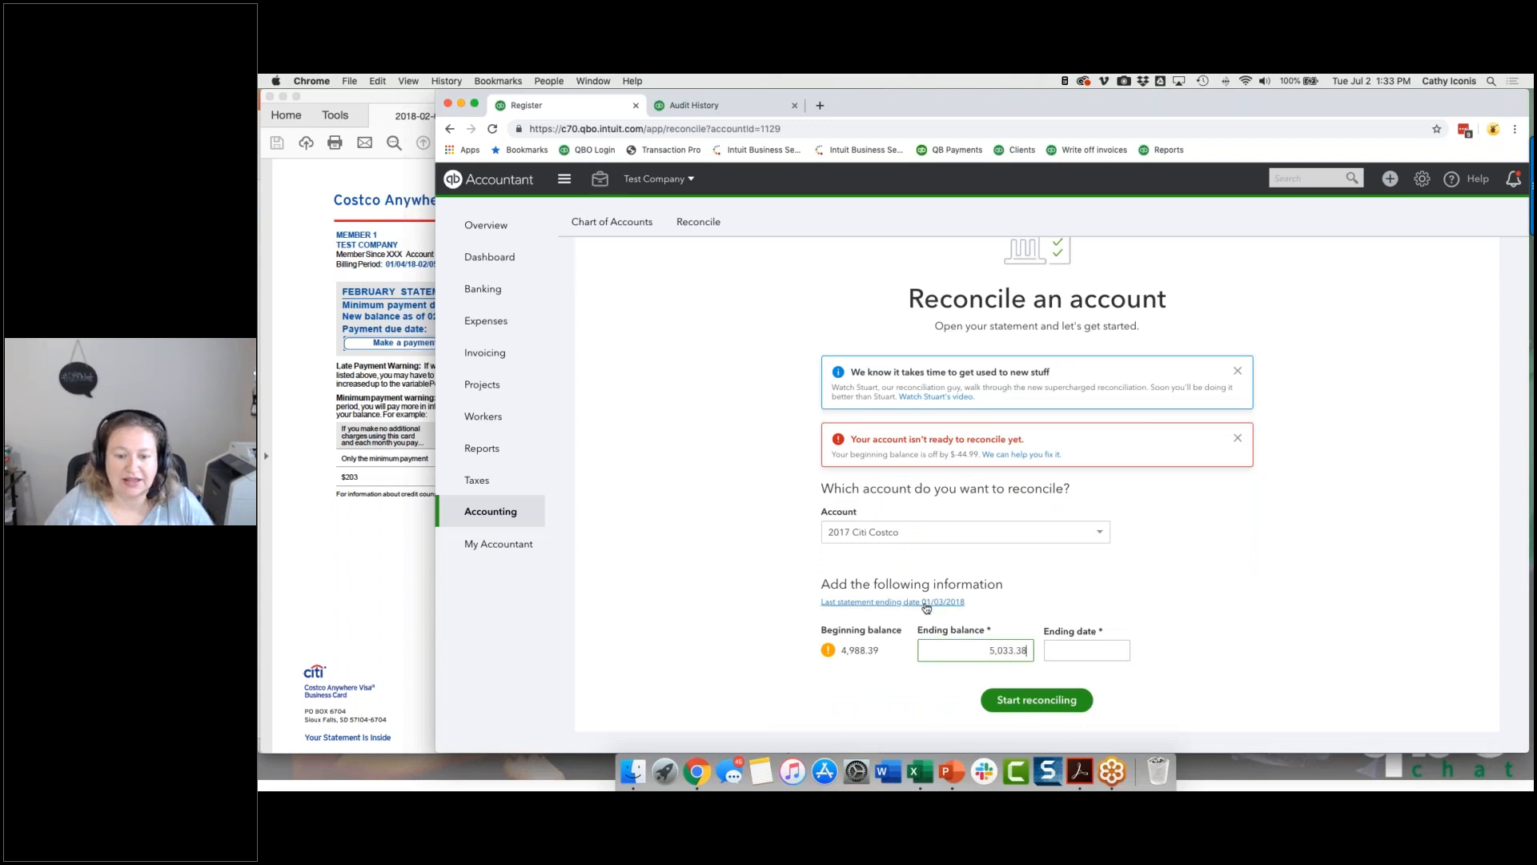
{"action": "left_click", "coordinate": [1083, 649]}
{"action": "type", "text": "01/03/2018"}
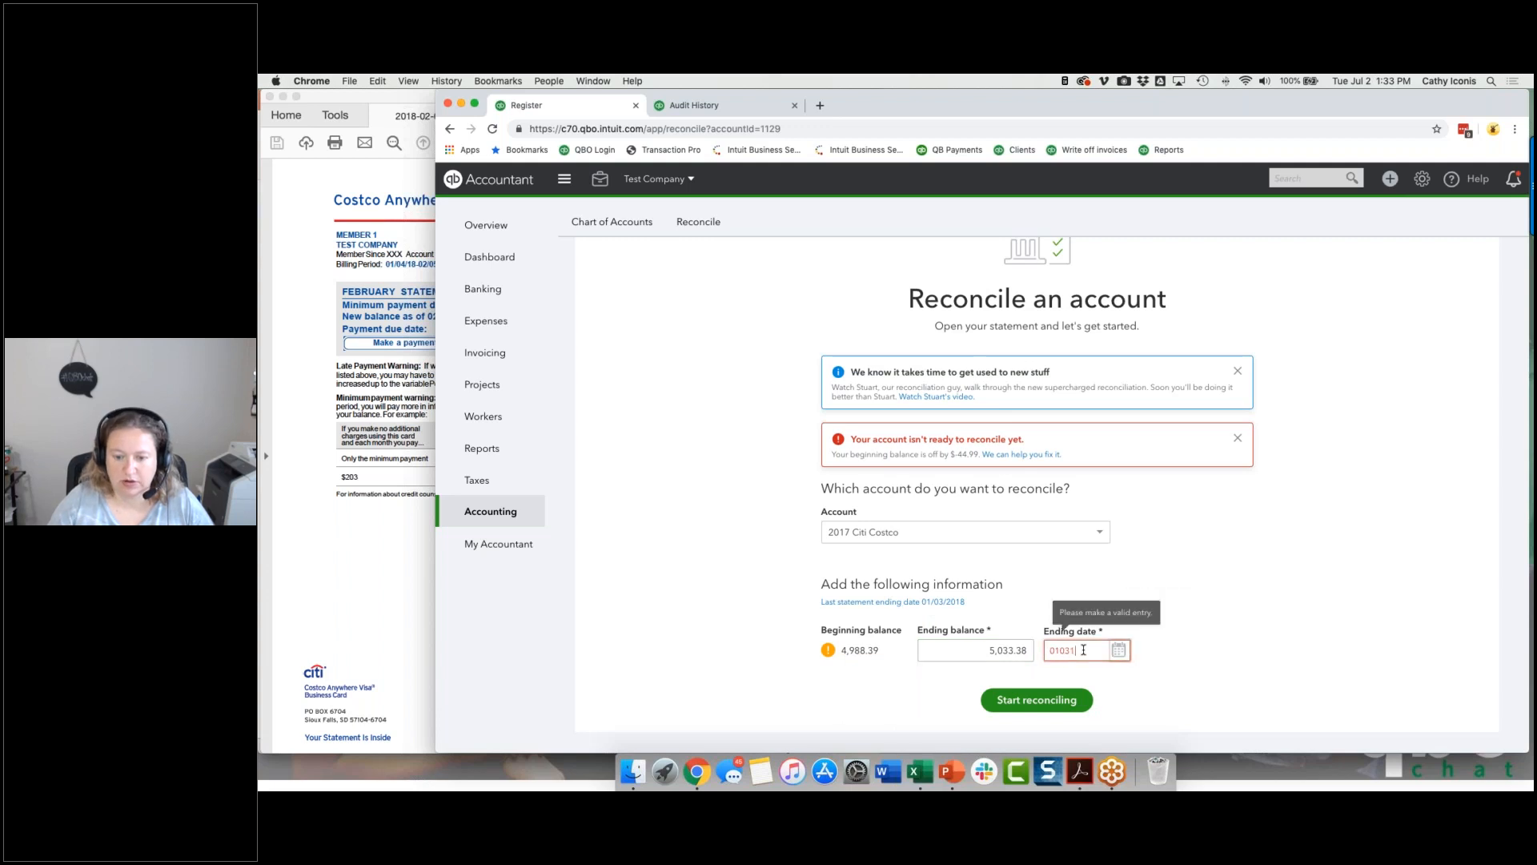
{"action": "left_click", "coordinate": [1019, 702]}
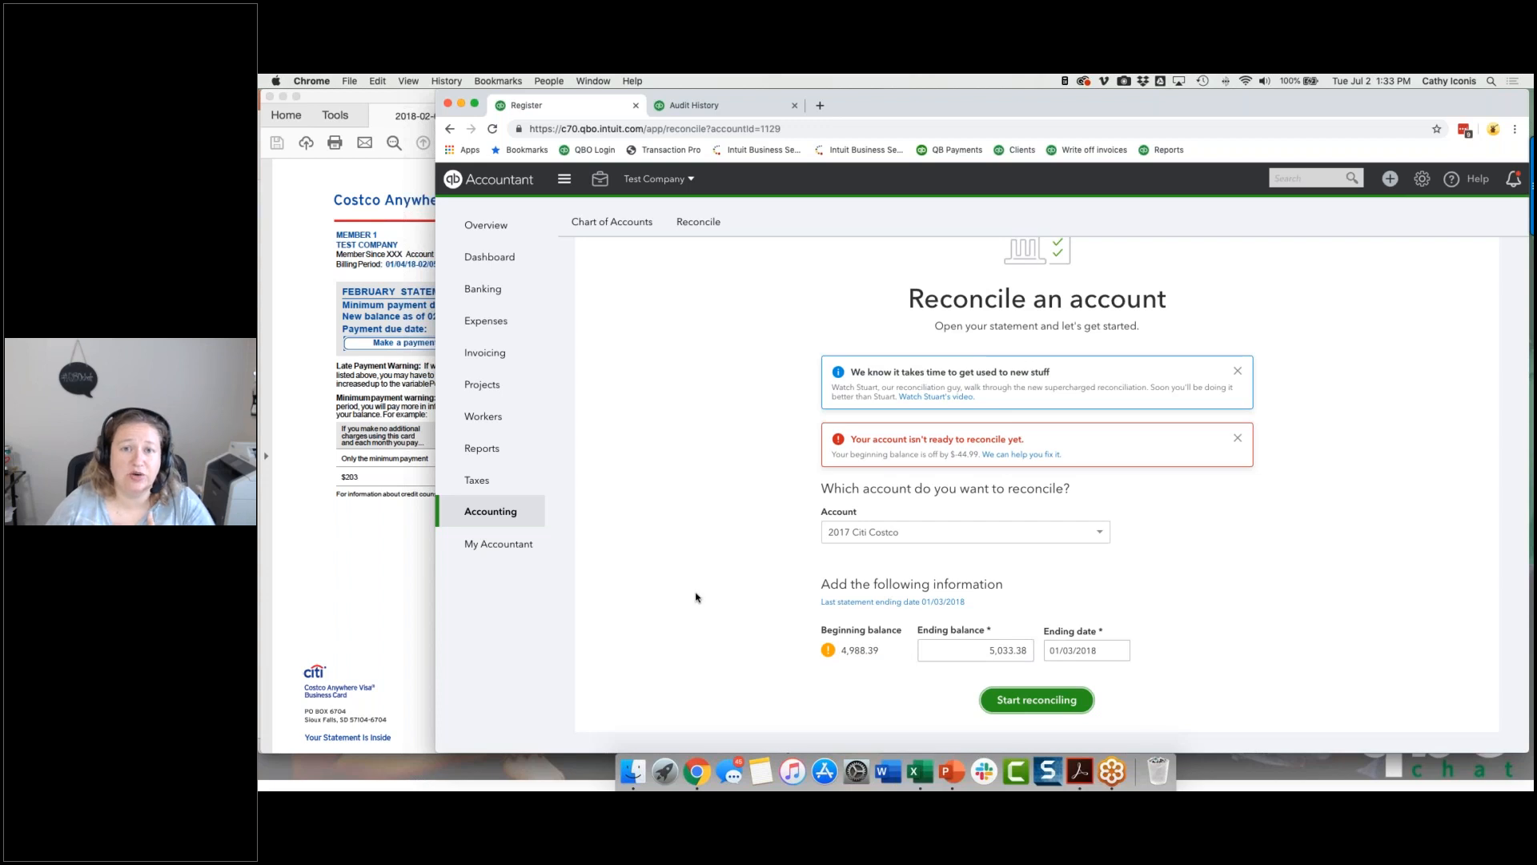
{"action": "left_click", "coordinate": [1039, 700]}
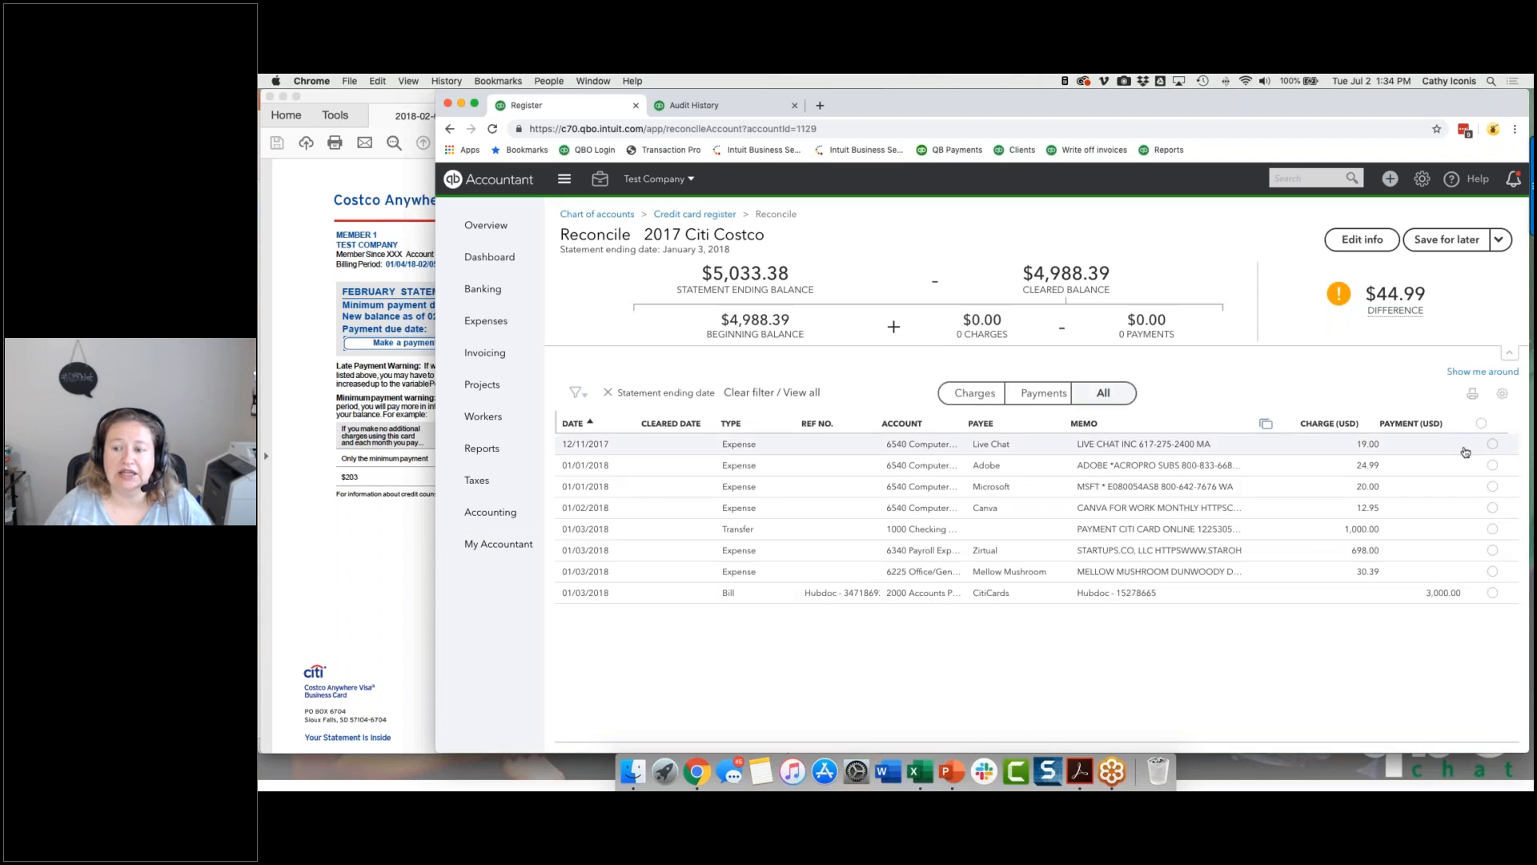
{"action": "left_click", "coordinate": [1492, 445]}
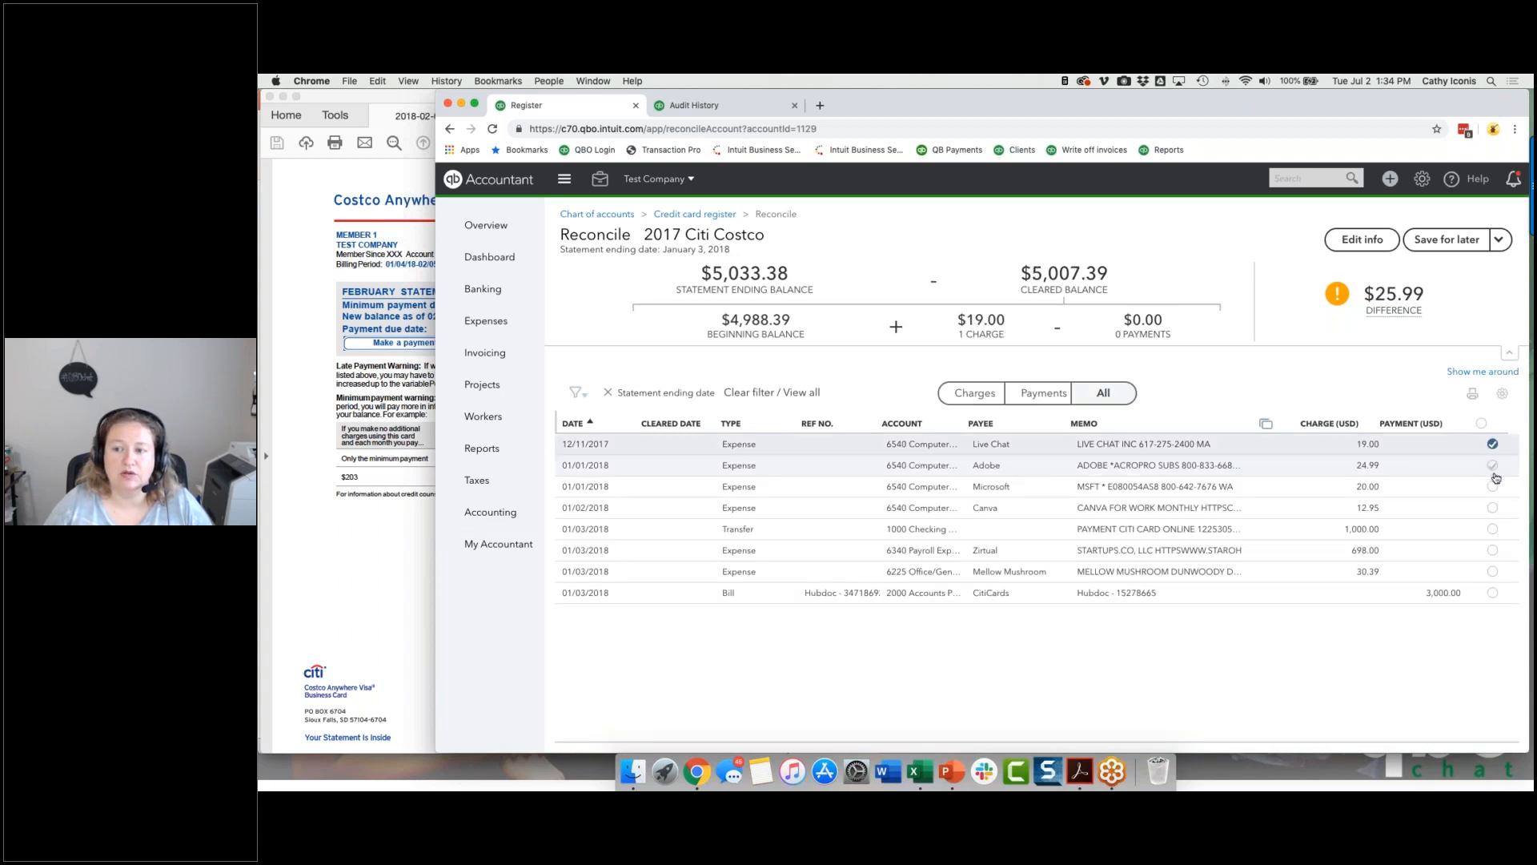
{"action": "left_click", "coordinate": [1492, 465]}
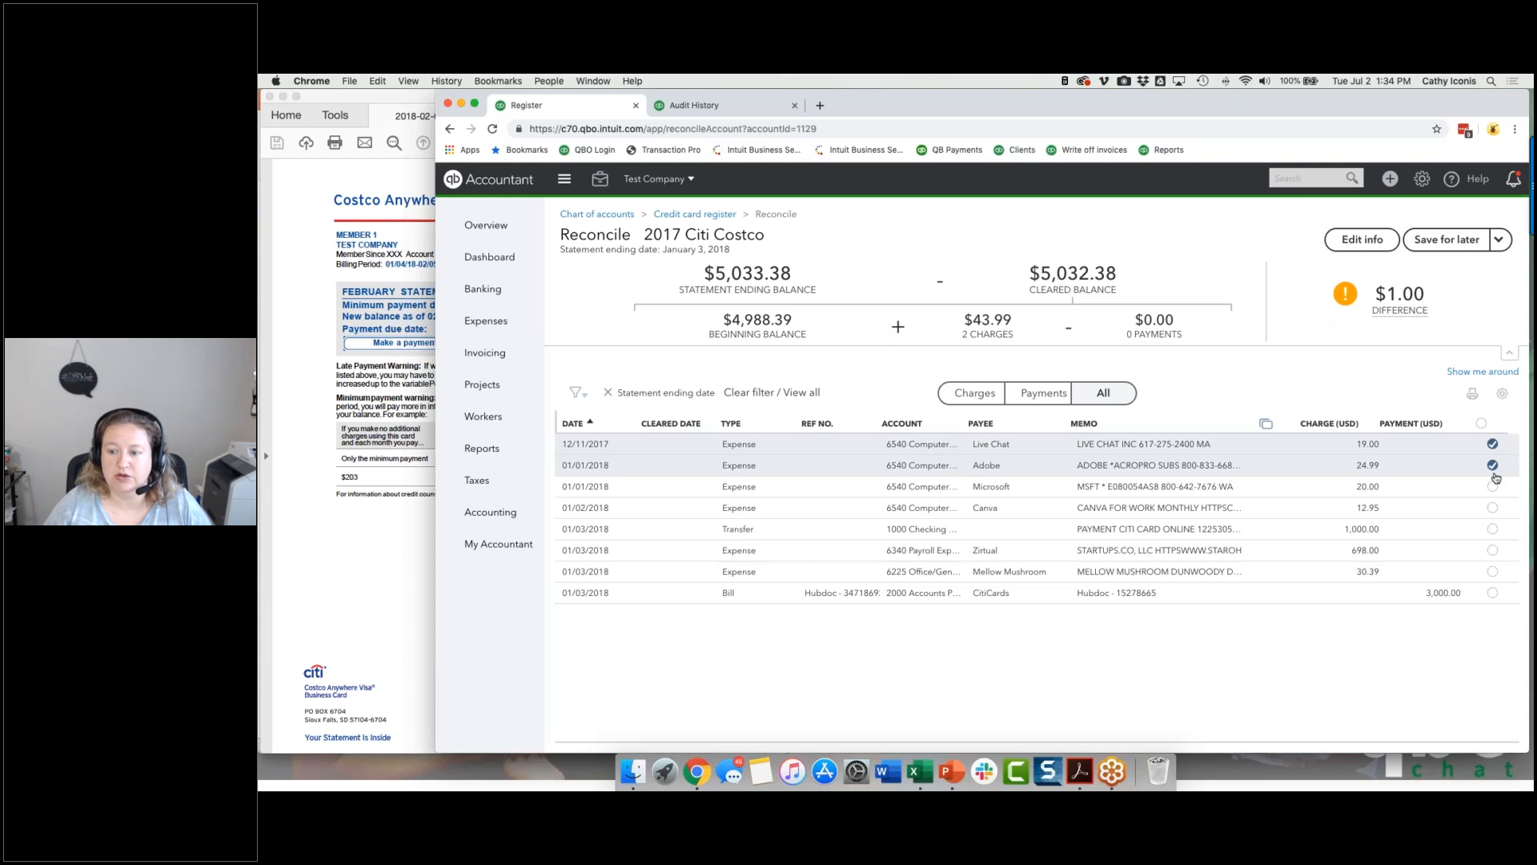
{"action": "left_click", "coordinate": [1493, 467]}
{"action": "left_click", "coordinate": [1492, 445]}
Step: Mark the 01/01/2018 Adobe and Microsoft expenses as cleared, and finish the reconciliation
{"action": "left_click", "coordinate": [1492, 467]}
{"action": "left_click", "coordinate": [1492, 489]}
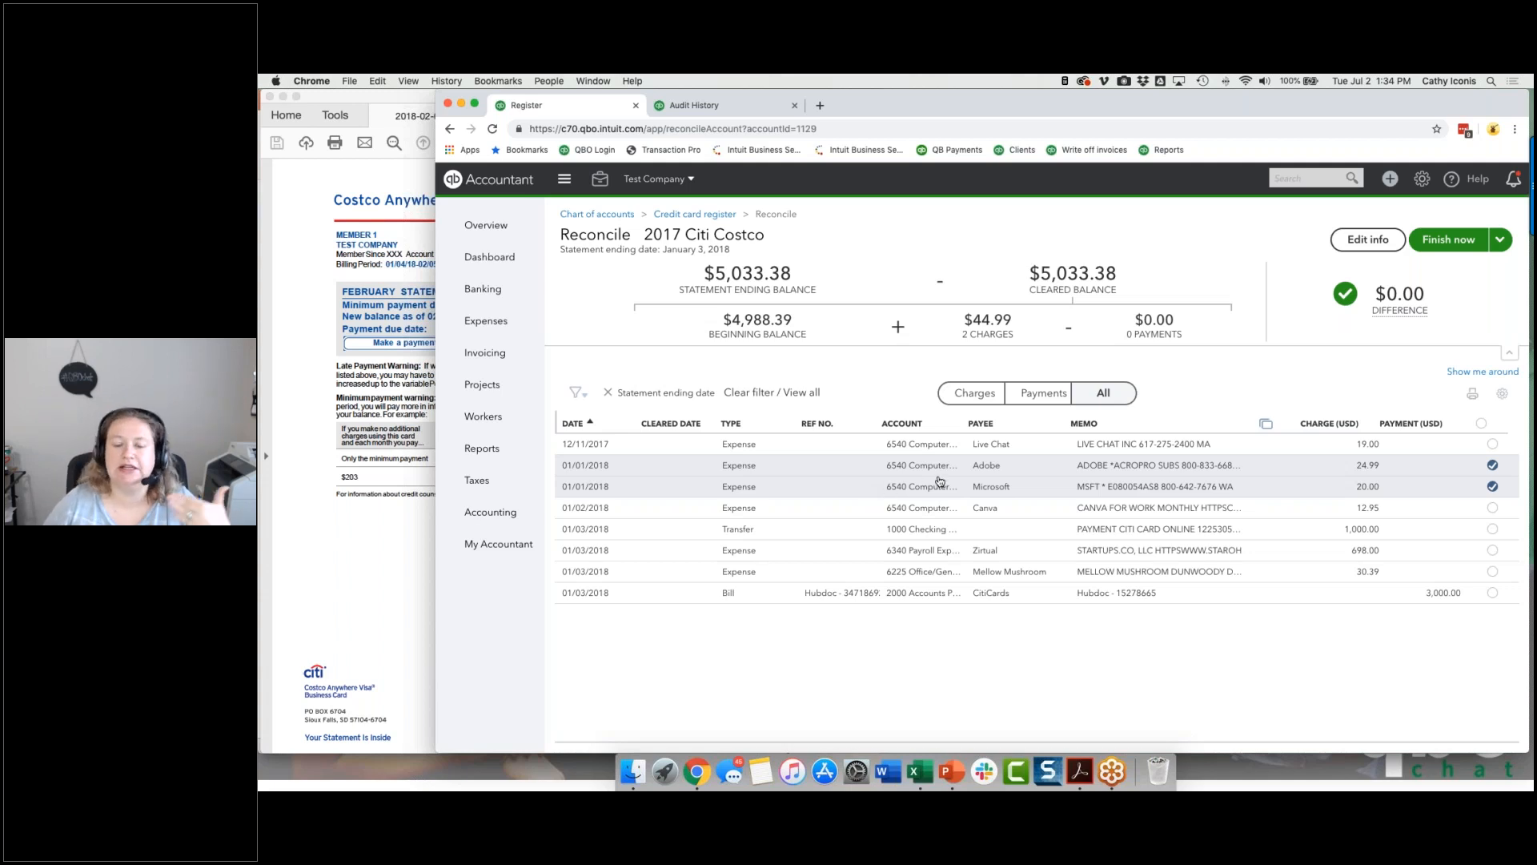
{"action": "mouse_move", "coordinate": [1300, 301]}
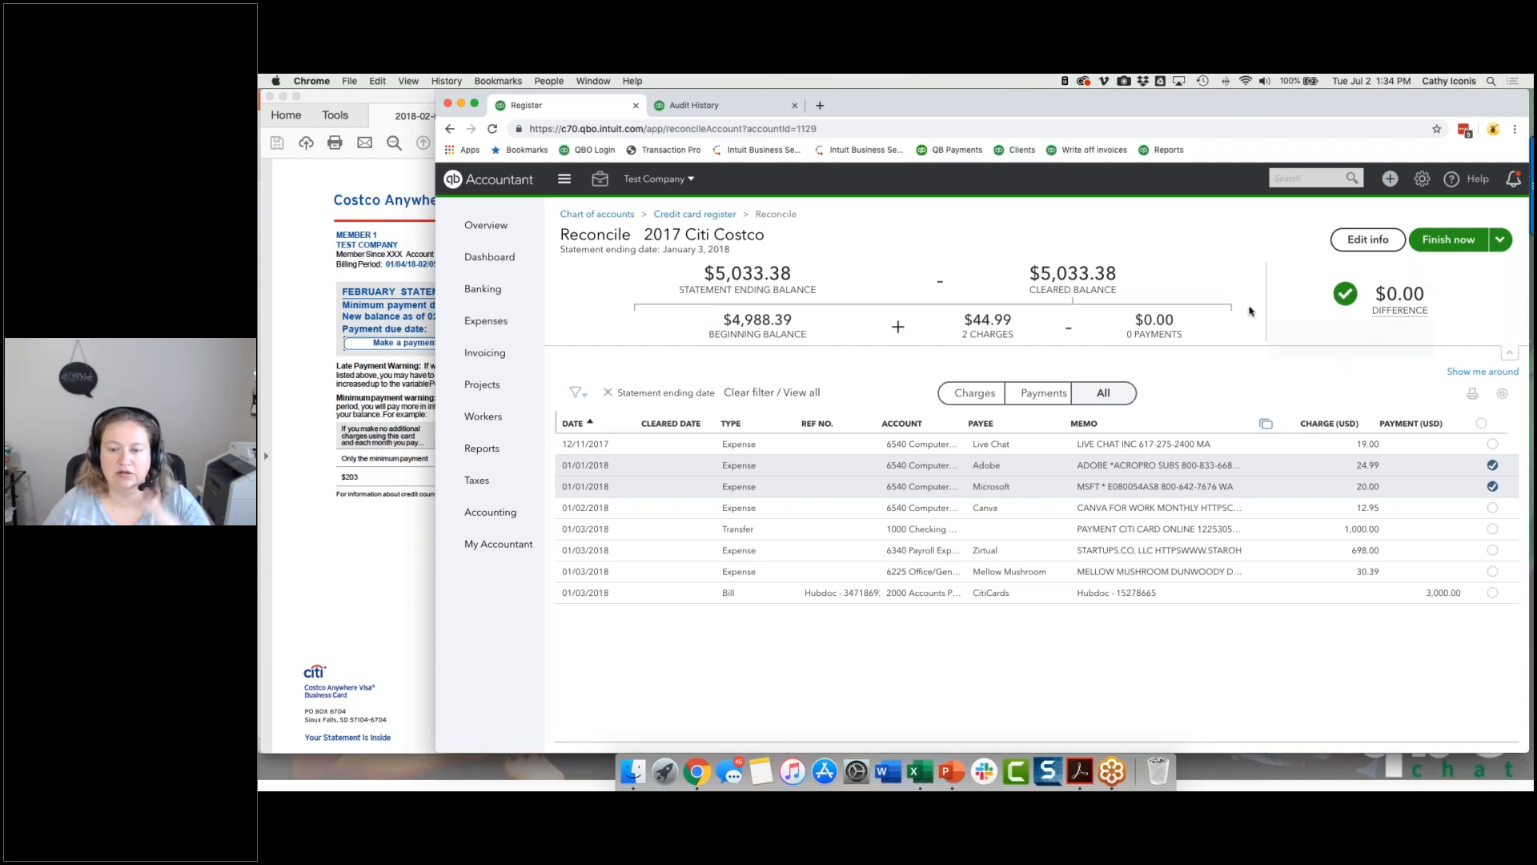
{"action": "left_click", "coordinate": [1449, 240]}
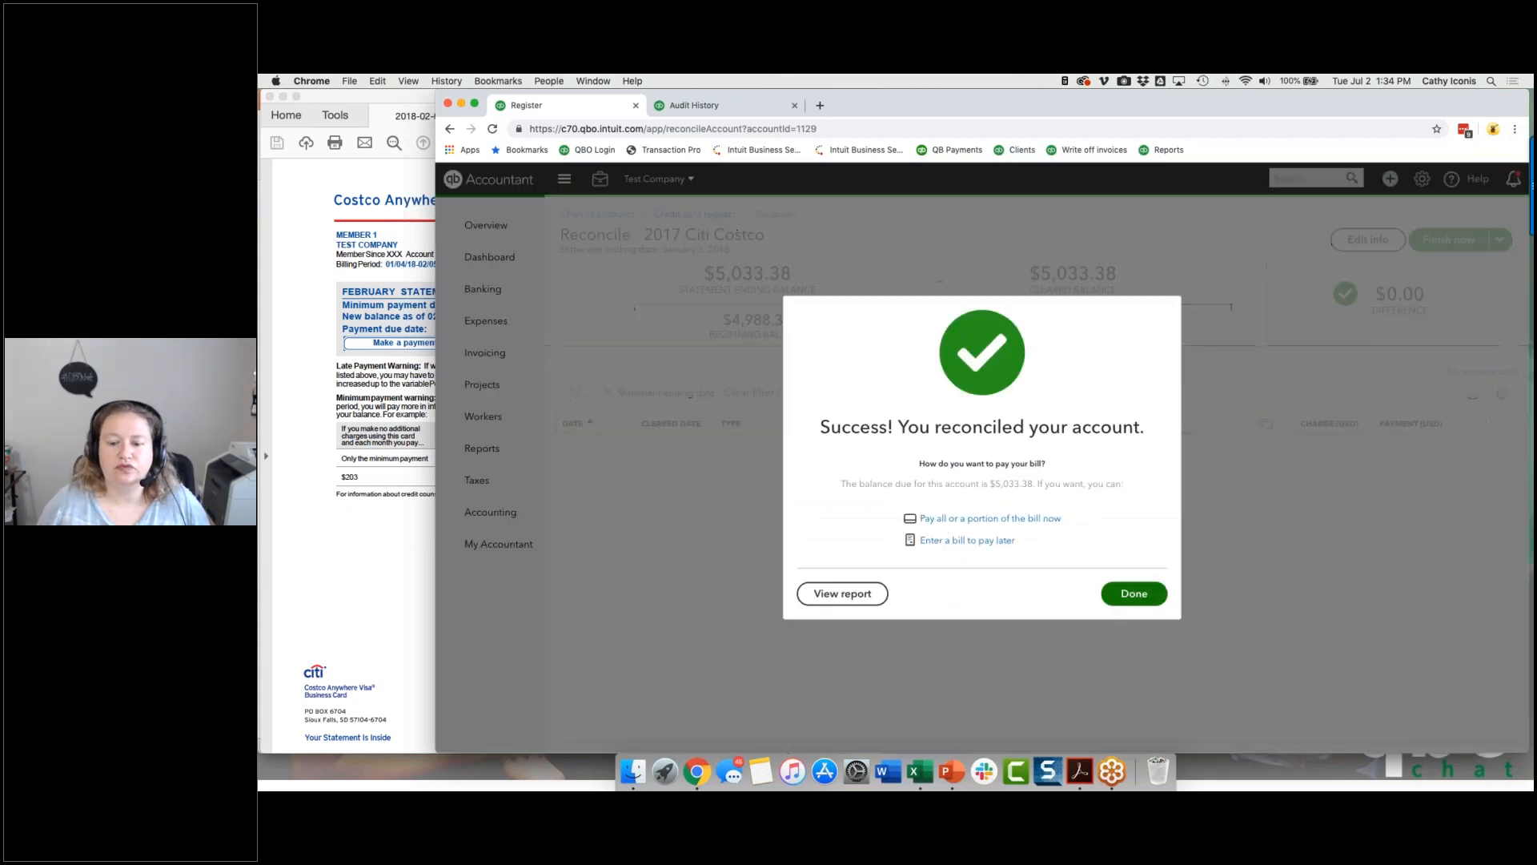
{"action": "left_click", "coordinate": [1124, 596]}
Step: Reconcile 2017 Citi Costco again with ending balance 5,033.38 and ending date 01/03/2018, finishing without selecting any transactions
{"action": "left_click", "coordinate": [951, 694]}
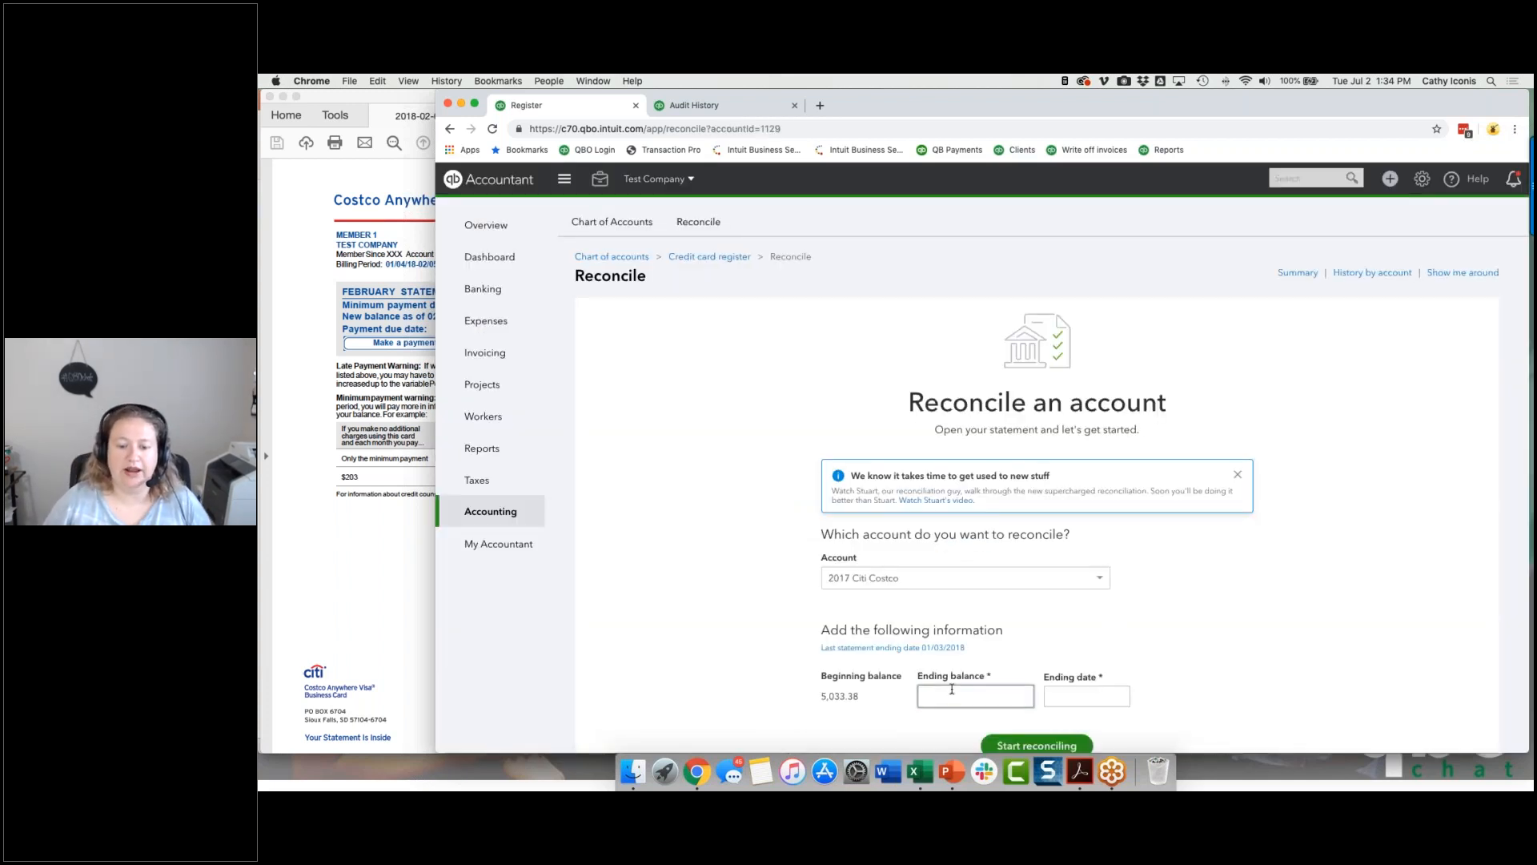
{"action": "type", "text": "5033.38"}
{"action": "key", "text": "Tab"}
{"action": "type", "text": "01/03/2018"}
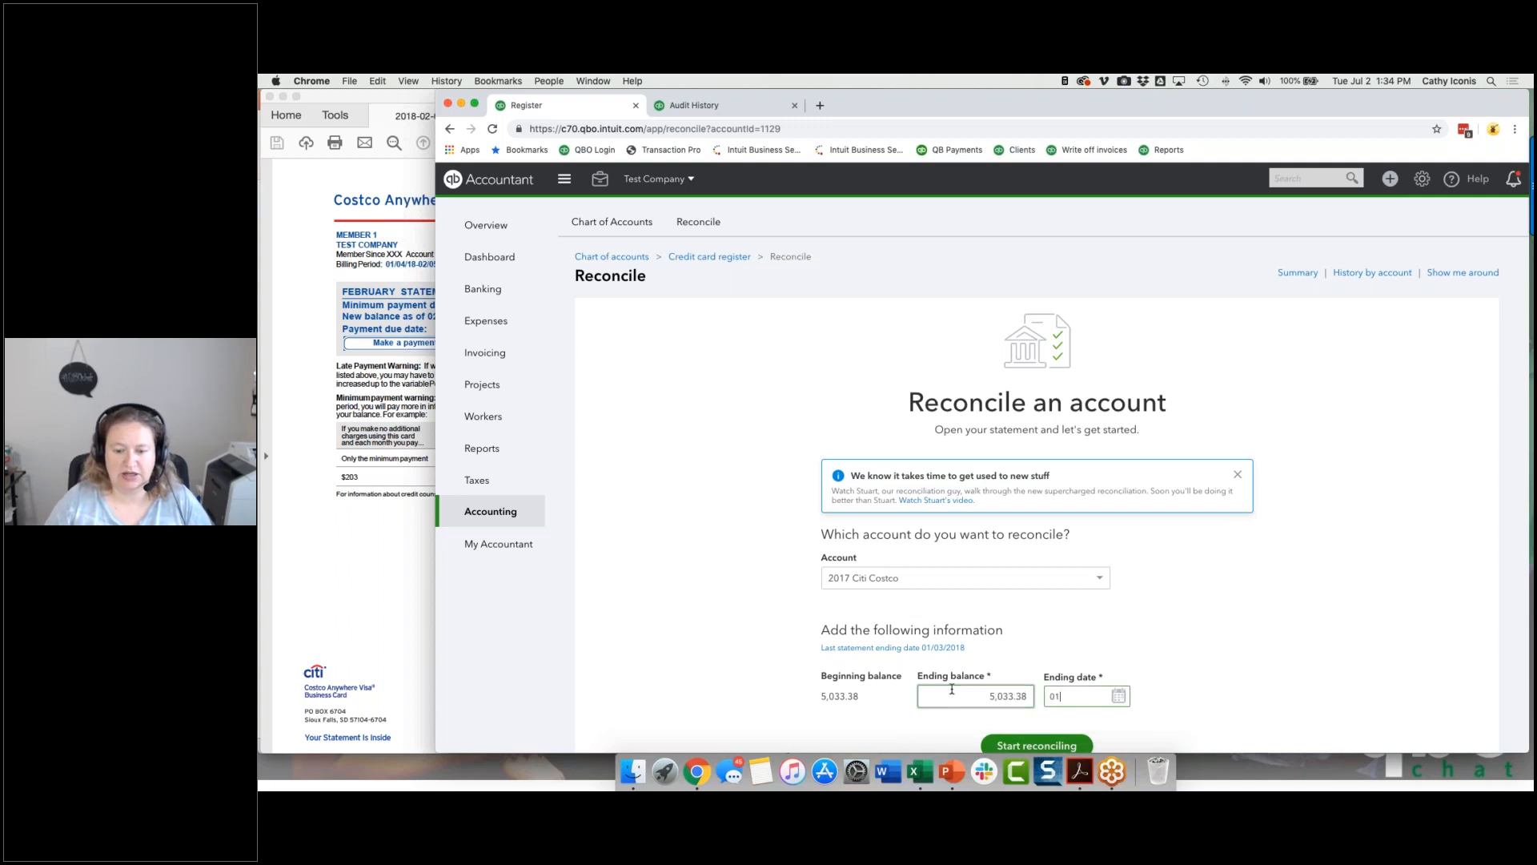
{"action": "key", "text": "Tab"}
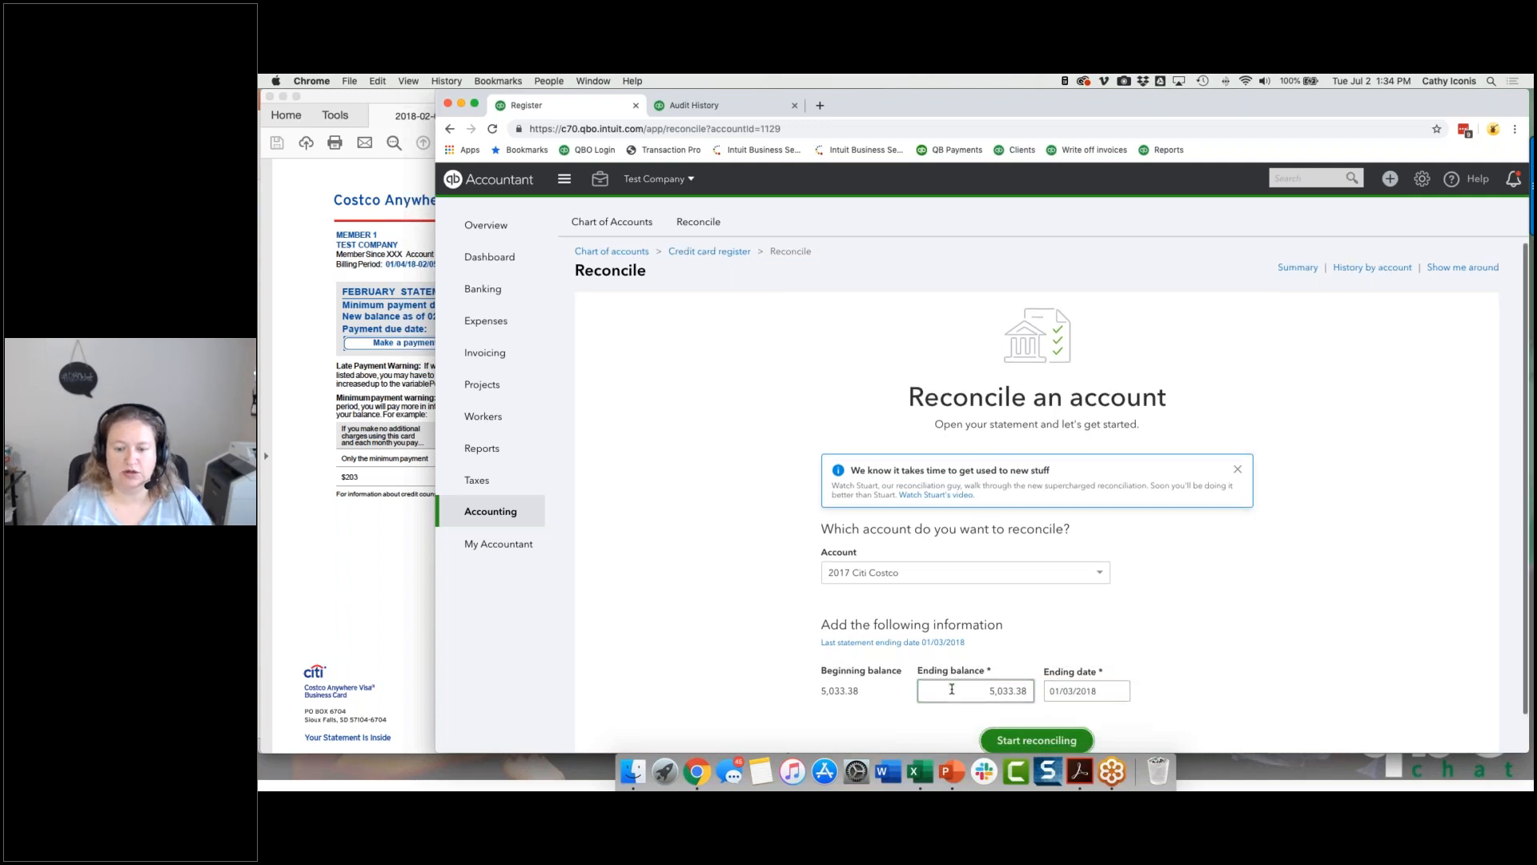
{"action": "left_click", "coordinate": [998, 737]}
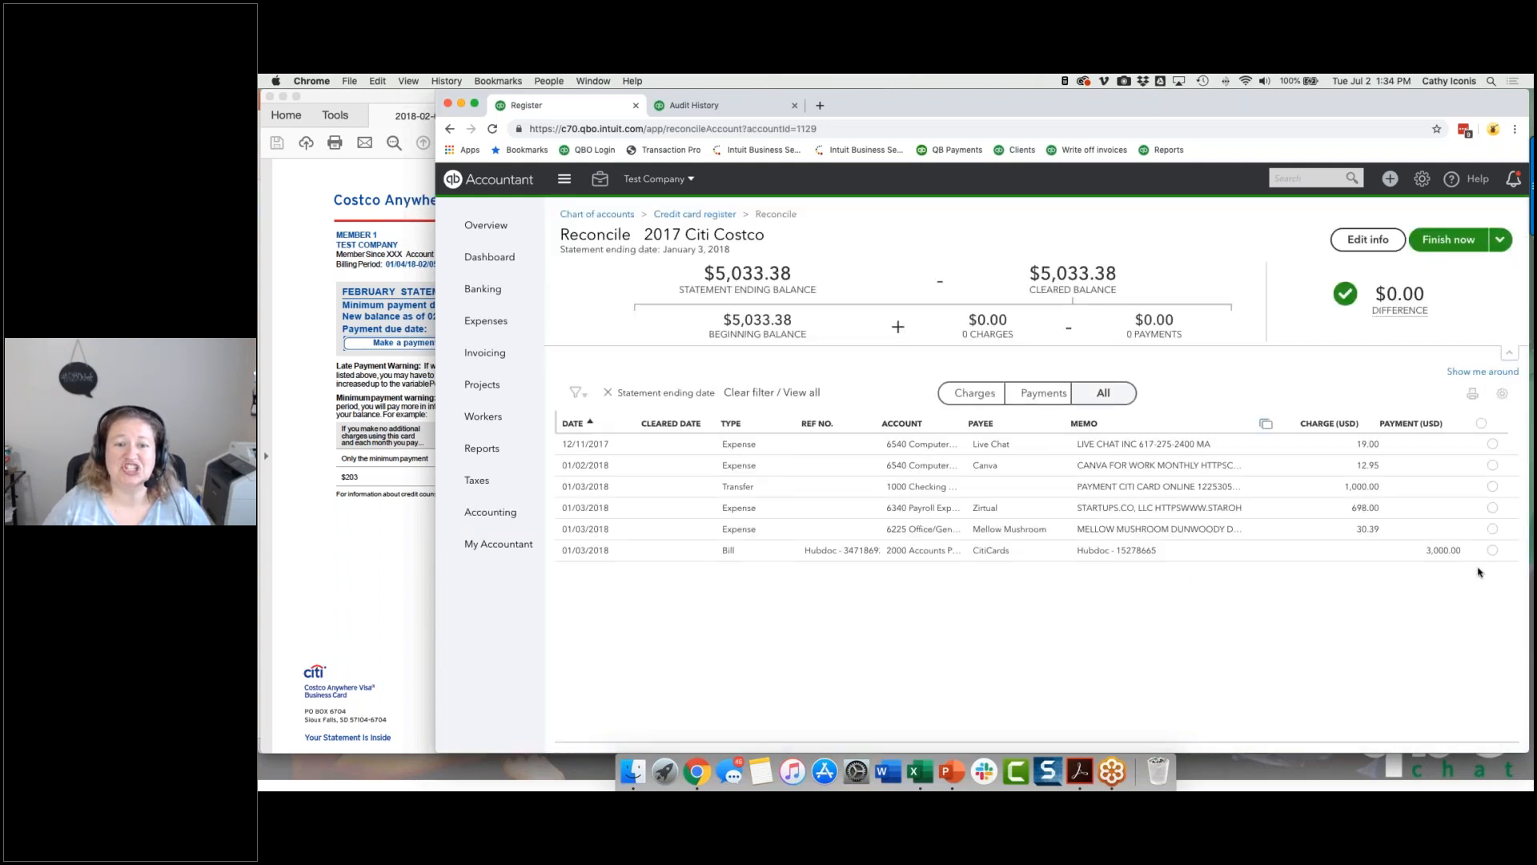
{"action": "left_click", "coordinate": [1441, 240]}
{"action": "left_click", "coordinate": [1131, 592]}
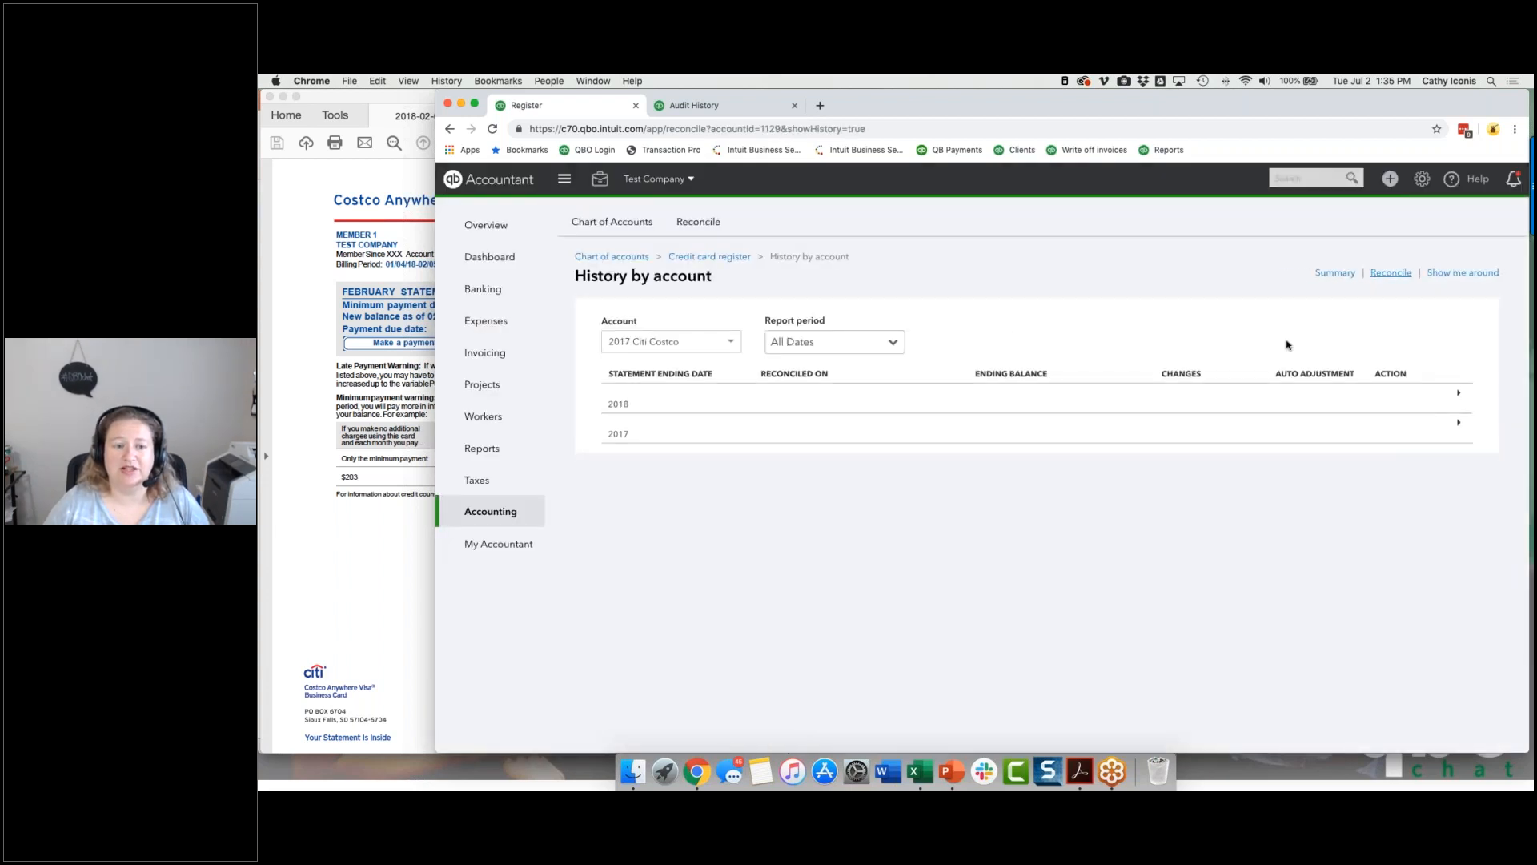
Step: Open the newest 01/03/2018 reconciliation report from the account's 2018 history and examine its summary totals and uncleared transactions
{"action": "left_click", "coordinate": [1452, 401]}
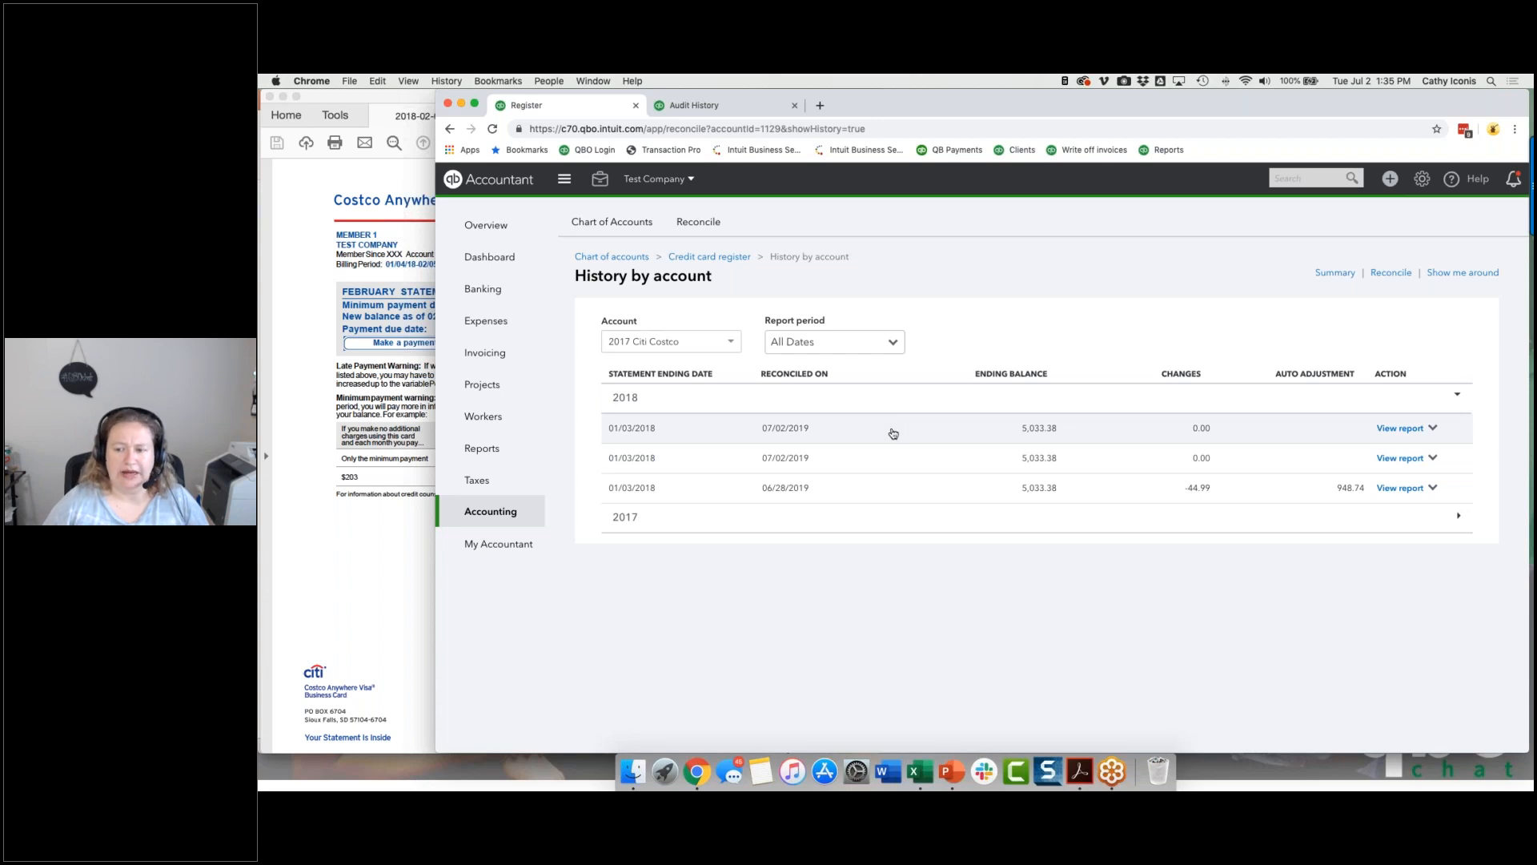
{"action": "left_click", "coordinate": [1398, 430]}
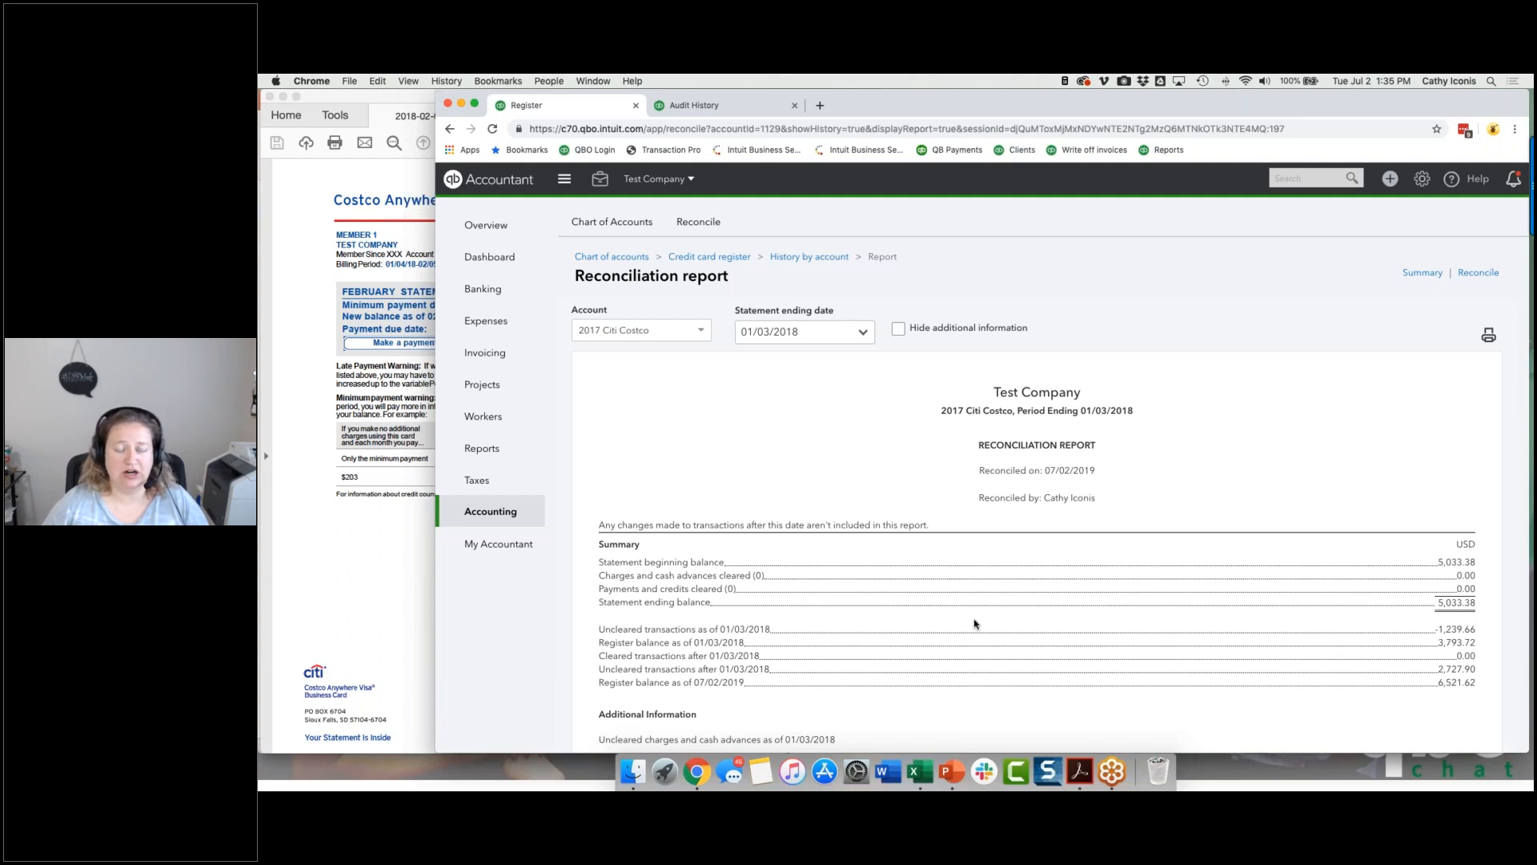
{"action": "scroll", "coordinate": [975, 624], "scroll_direction": "down", "scroll_amount": 1}
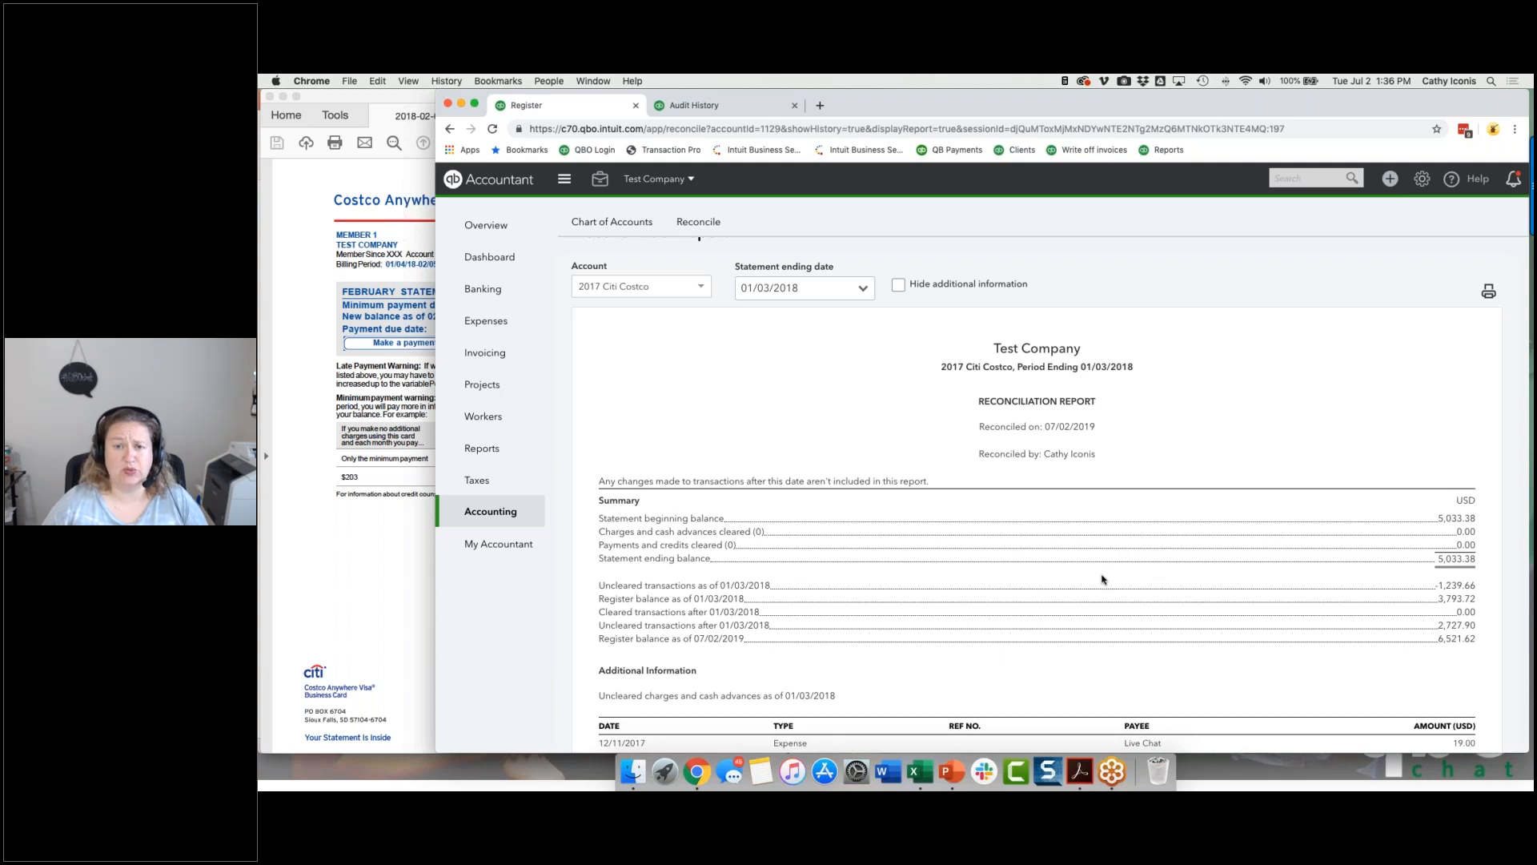
{"action": "scroll", "coordinate": [1102, 579], "scroll_direction": "down", "scroll_amount": 5}
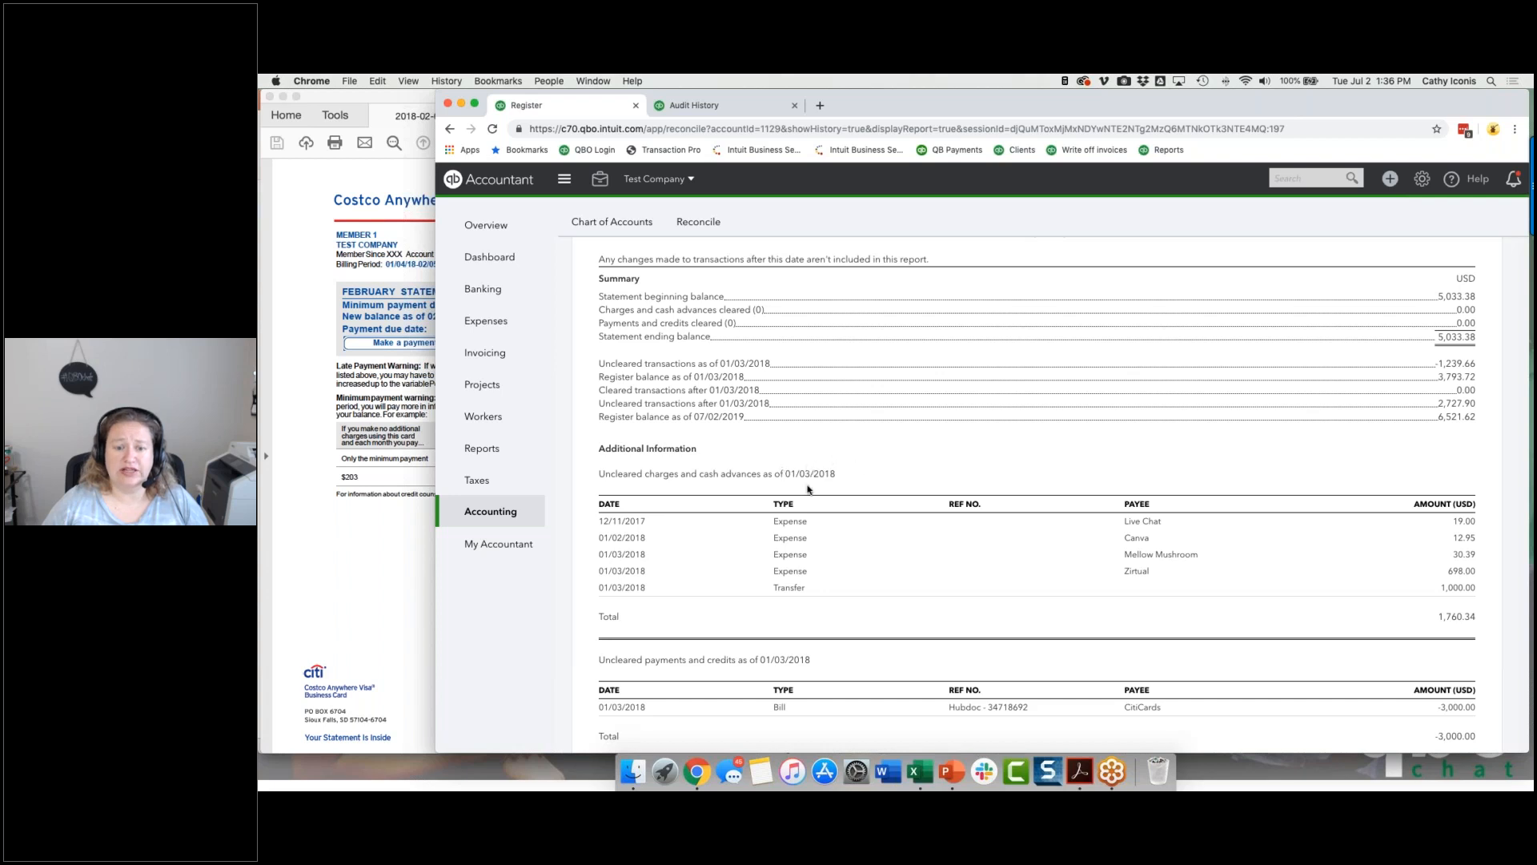
{"action": "scroll", "coordinate": [807, 512], "scroll_direction": "down", "scroll_amount": 2}
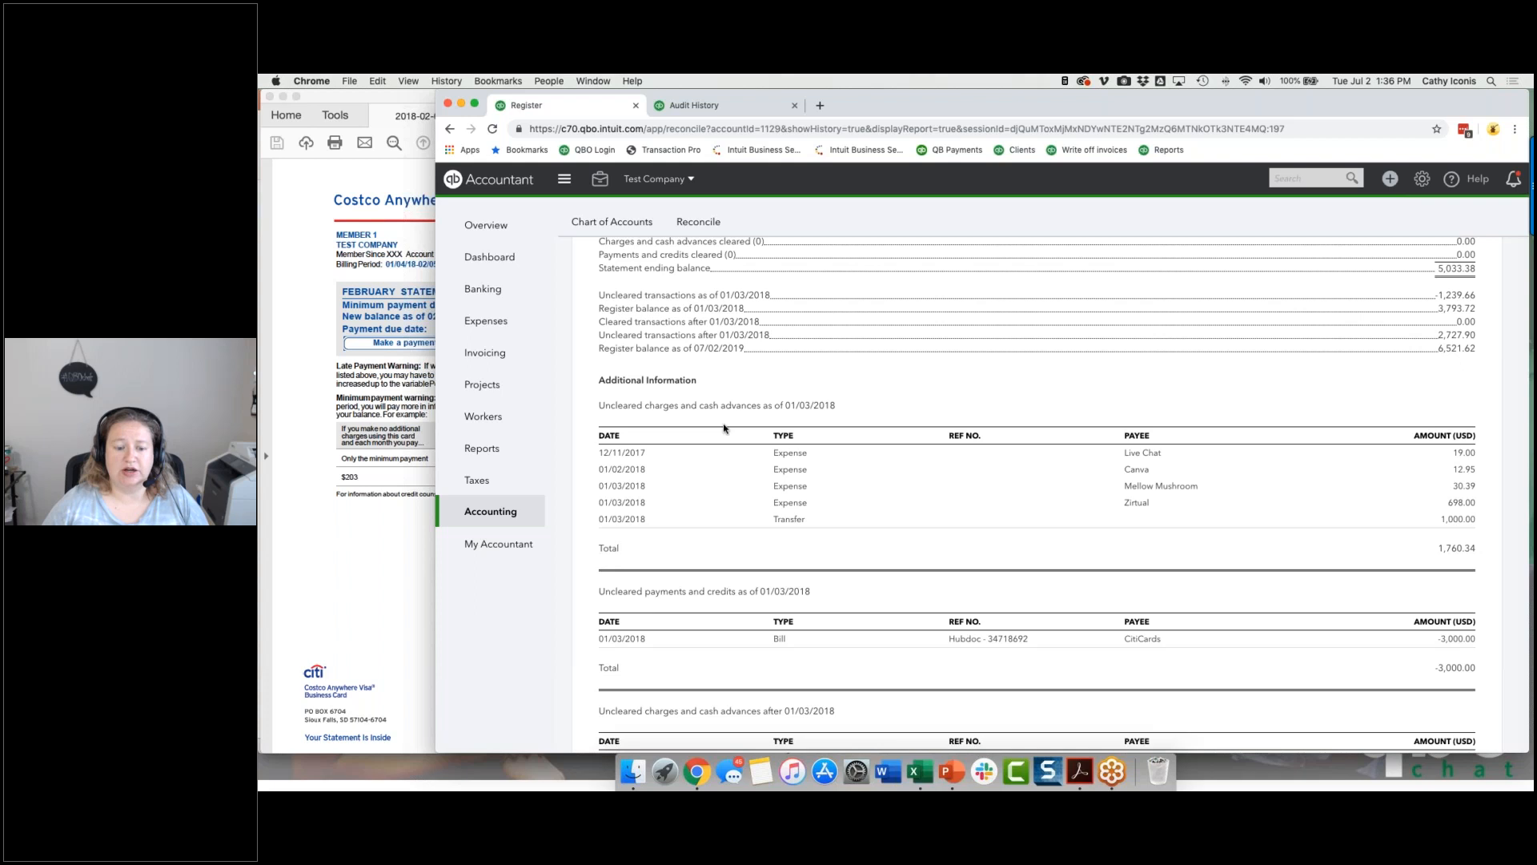
{"action": "scroll", "coordinate": [657, 610], "scroll_direction": "down", "scroll_amount": 3}
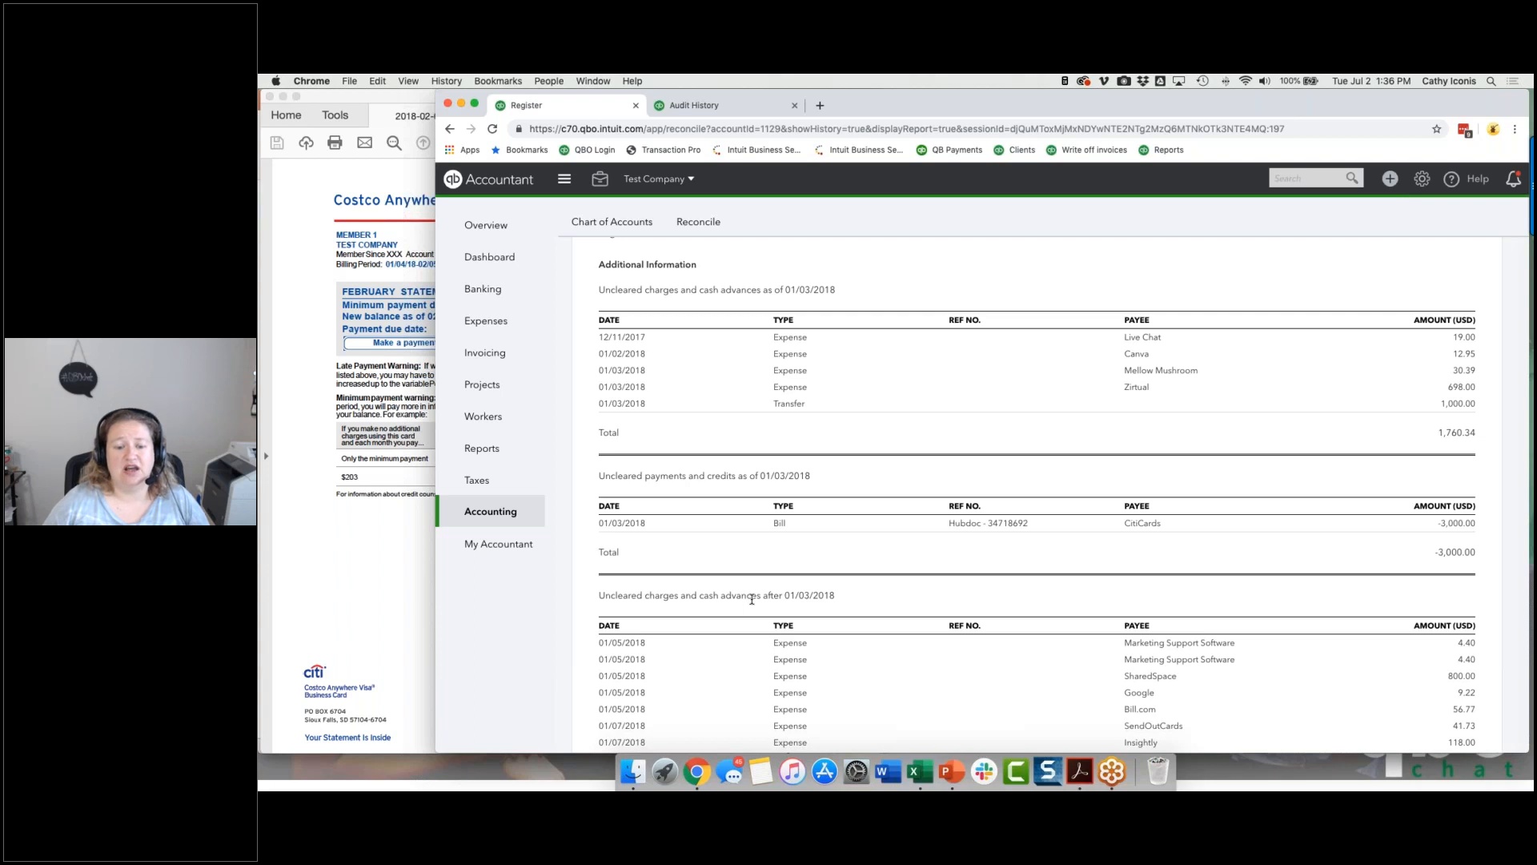
{"action": "scroll", "coordinate": [752, 599], "scroll_direction": "down", "scroll_amount": 15}
{"action": "scroll", "coordinate": [752, 599], "scroll_direction": "down", "scroll_amount": 20}
{"action": "scroll", "coordinate": [752, 599], "scroll_direction": "down", "scroll_amount": 20}
{"action": "scroll", "coordinate": [751, 599], "scroll_direction": "down", "scroll_amount": 20}
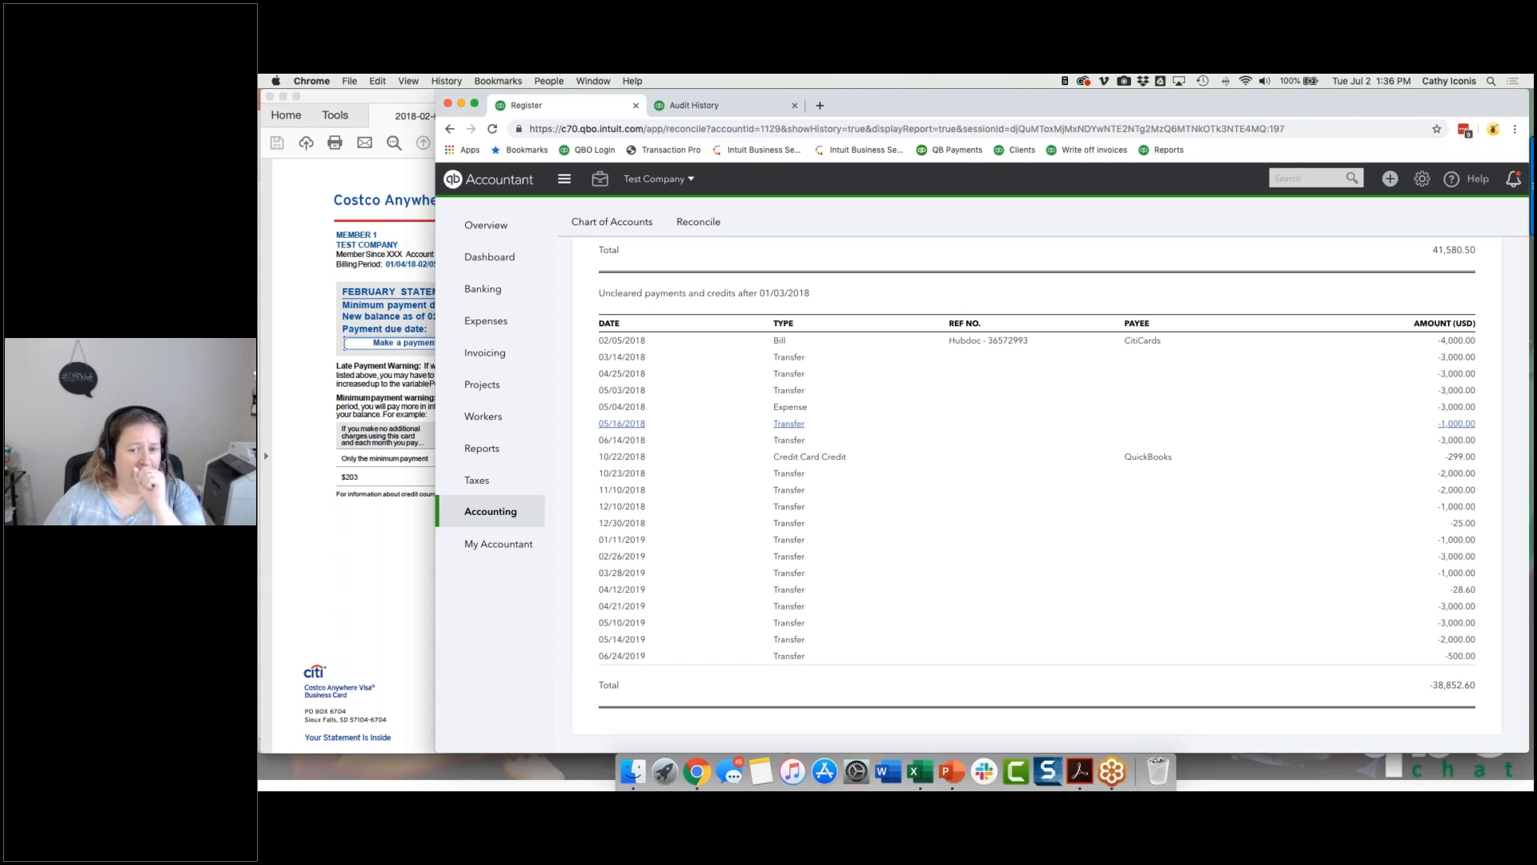
{"action": "scroll", "coordinate": [751, 423], "scroll_direction": "up", "scroll_amount": 20}
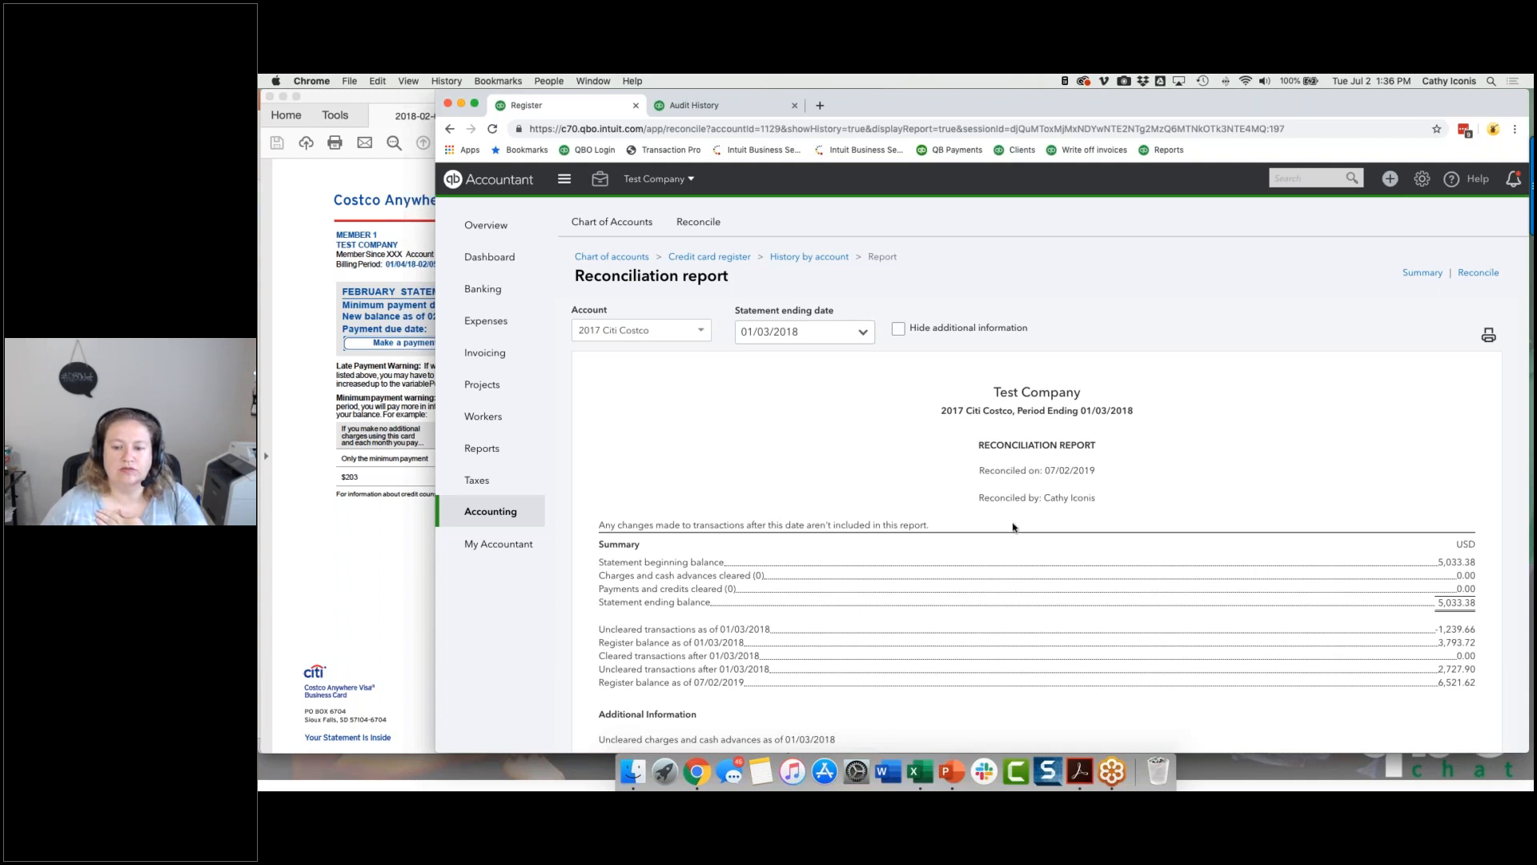
{"action": "double_click", "coordinate": [1466, 589]}
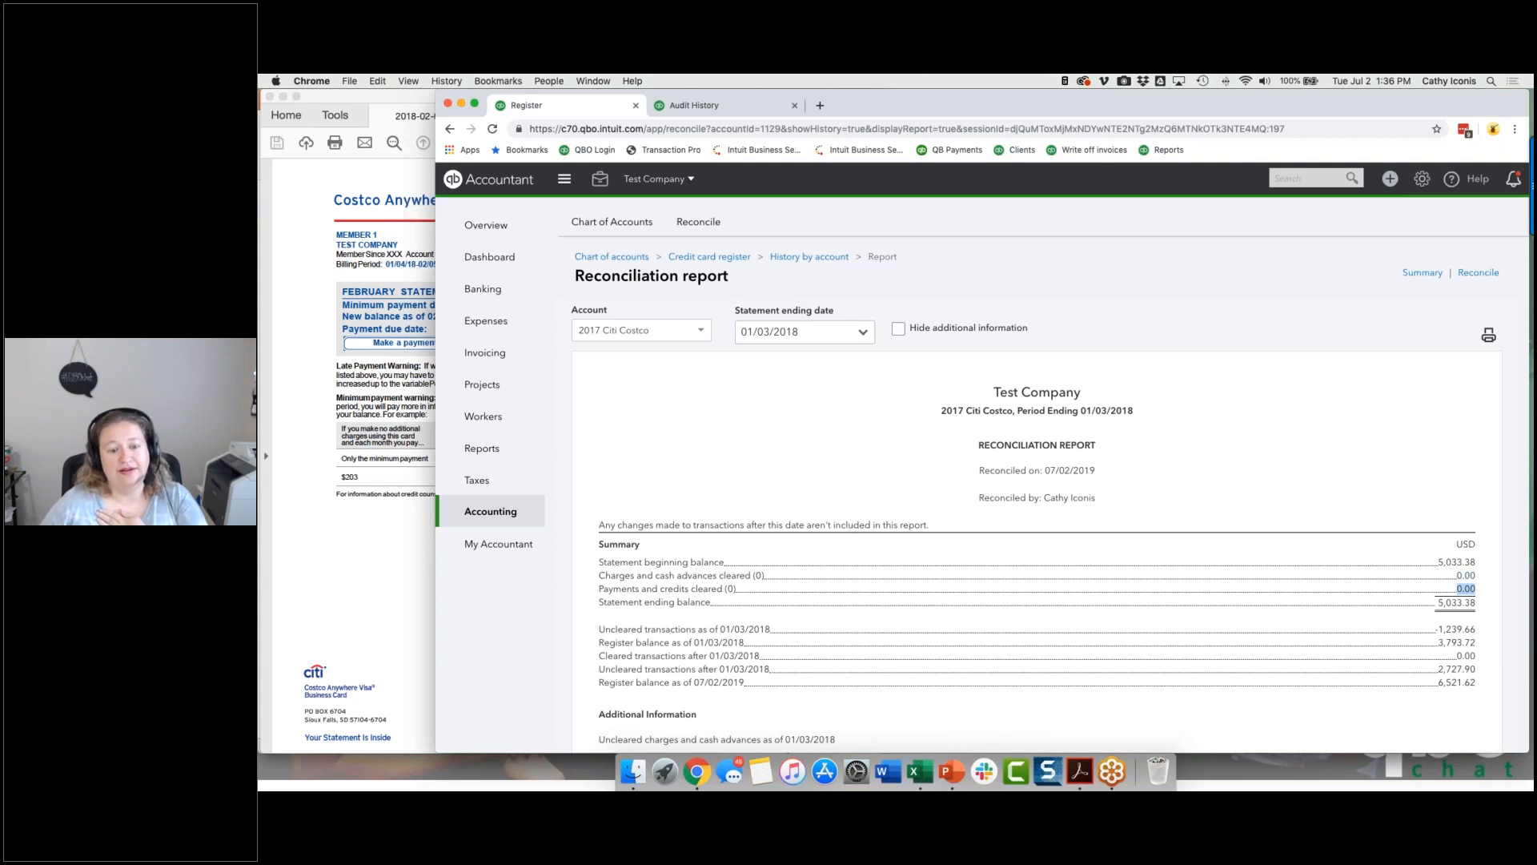
{"action": "left_click", "coordinate": [1457, 580]}
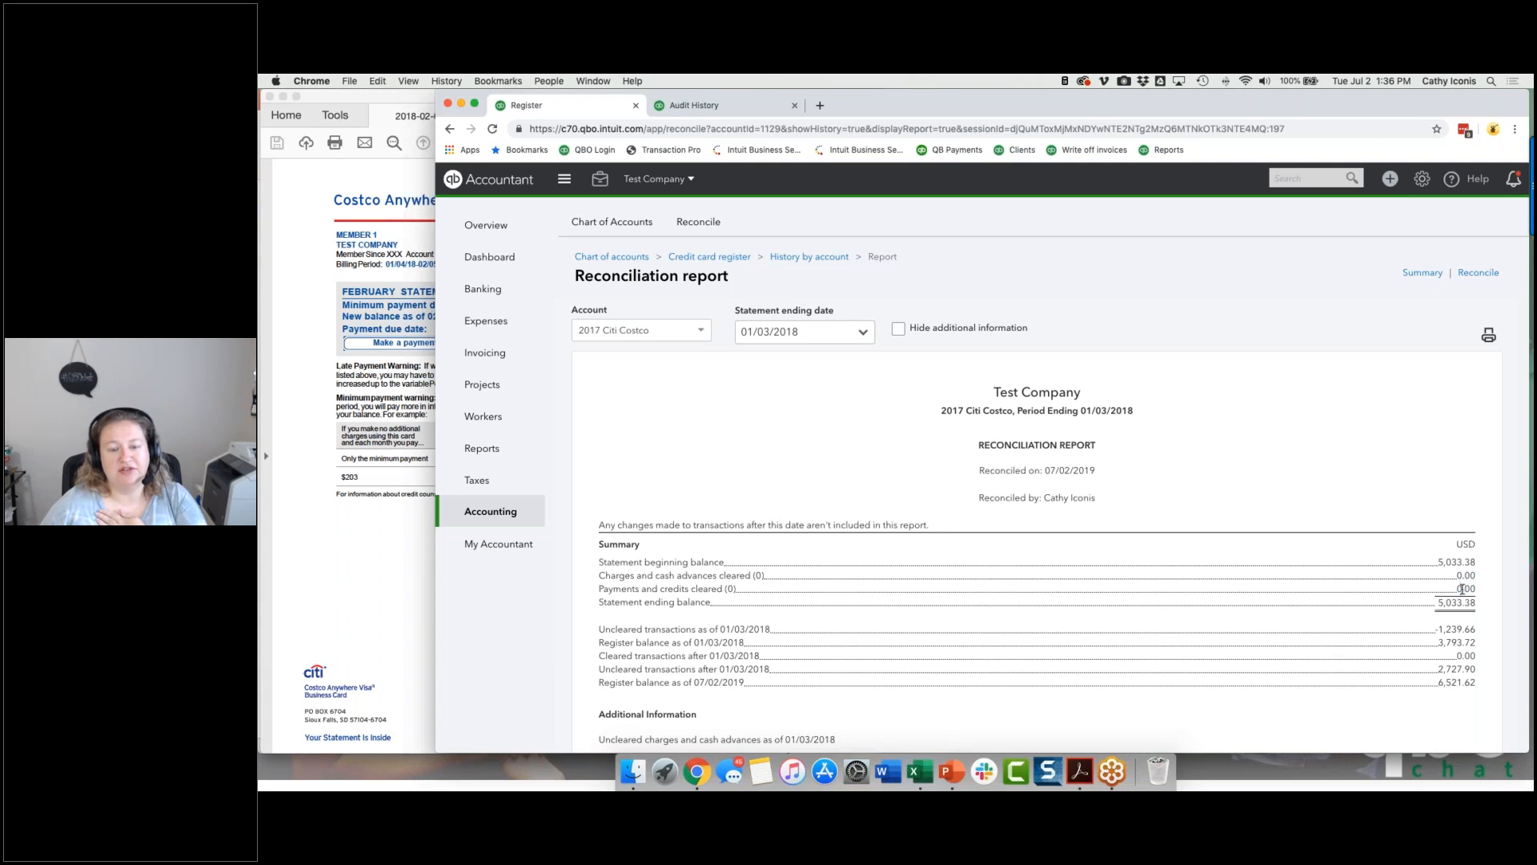
Step: Show the second 01/03/2018 reconciliation report in the statement date list and examine its cleared charges amount
{"action": "left_click", "coordinate": [849, 332]}
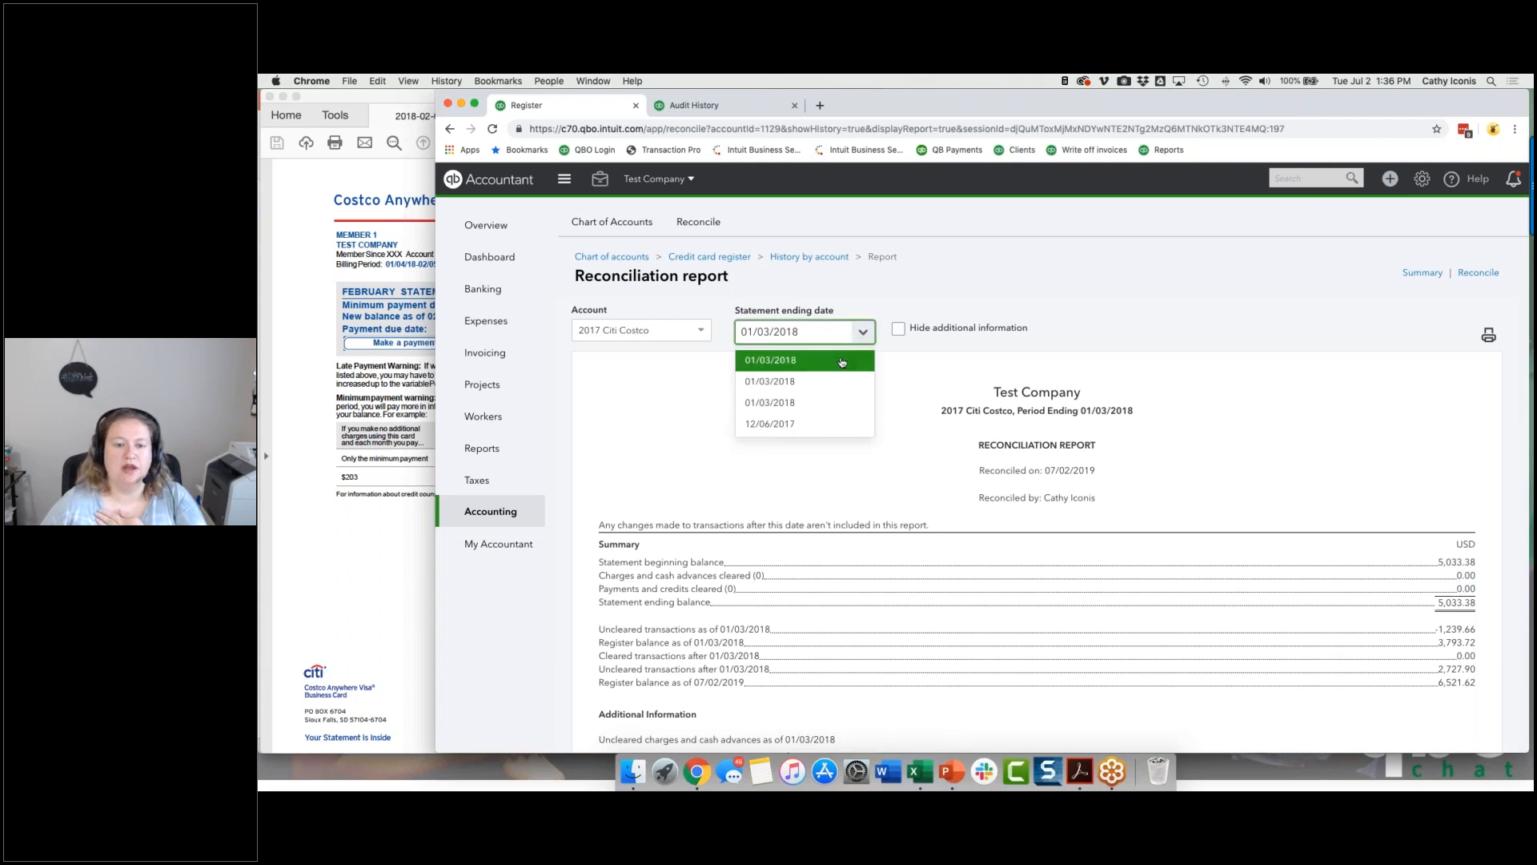
{"action": "left_click", "coordinate": [829, 382]}
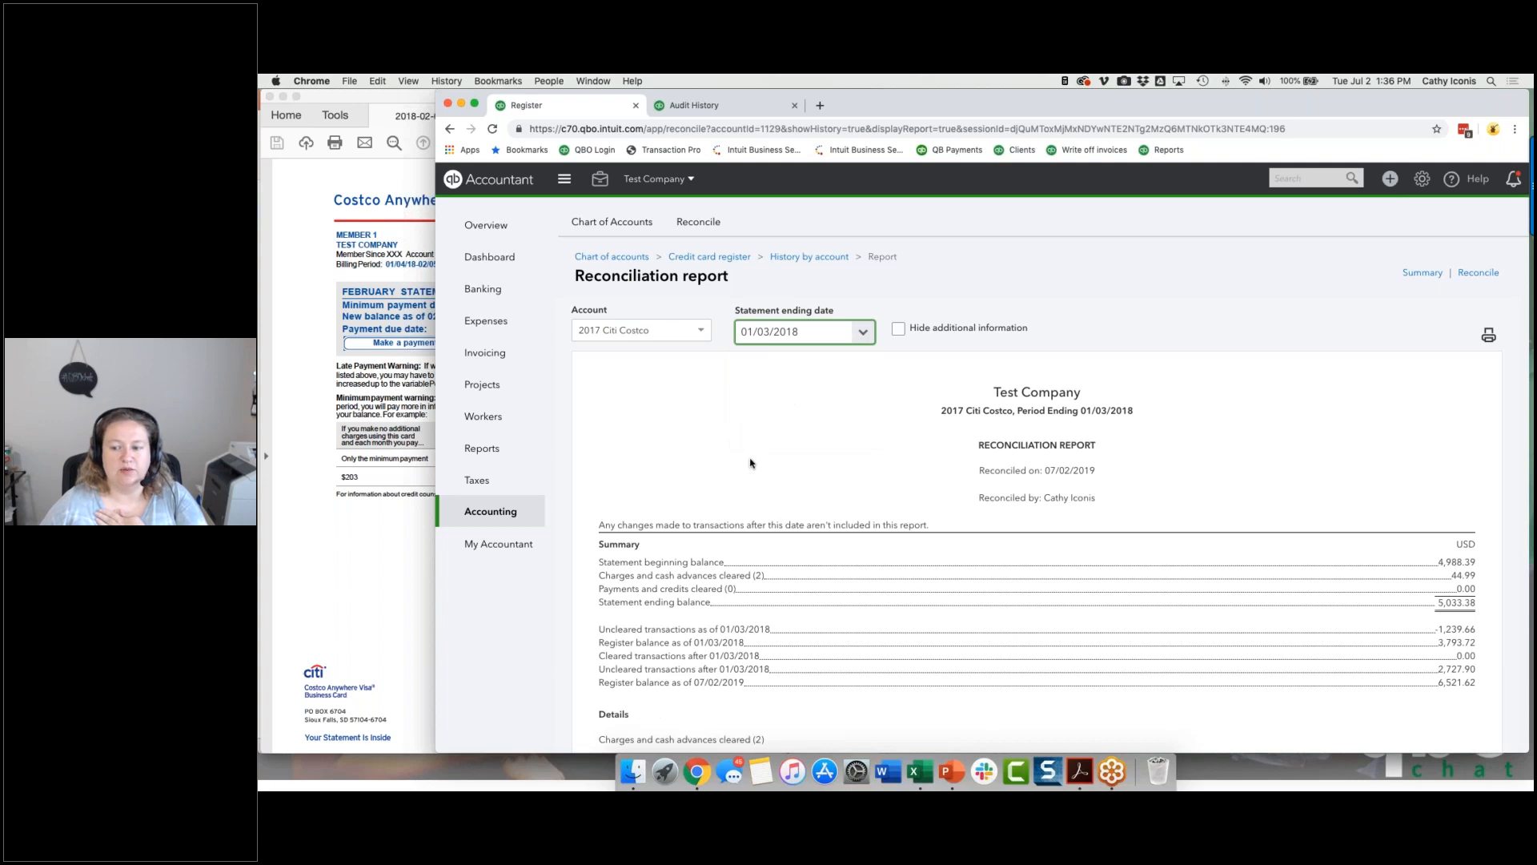
{"action": "double_click", "coordinate": [1453, 575]}
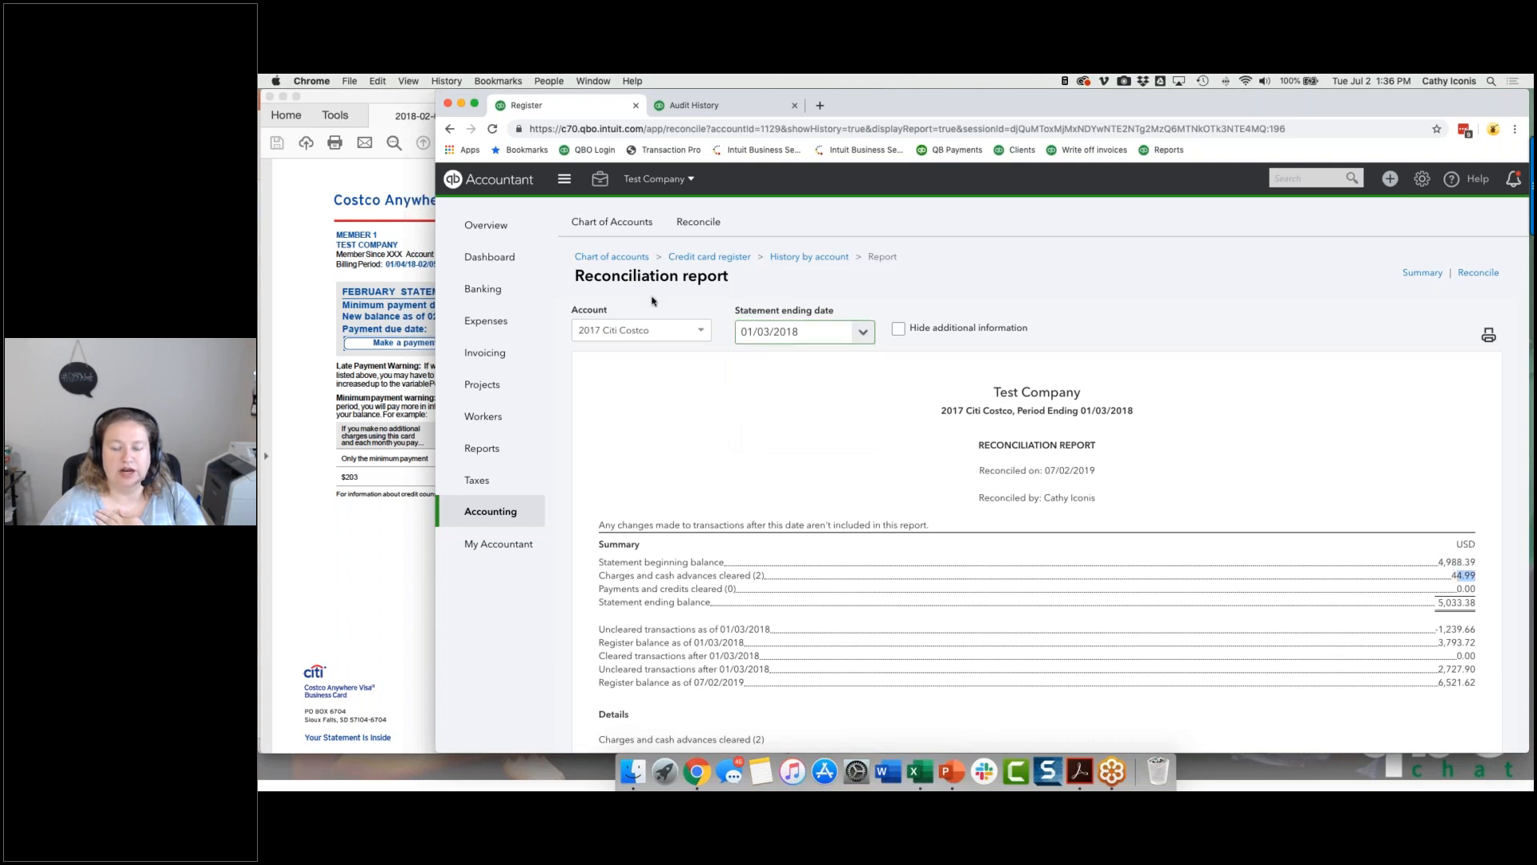
Step: Show the third 01/03/2018 report in the statement date list and examine its change report, cleared charges and payments
{"action": "left_click", "coordinate": [851, 336]}
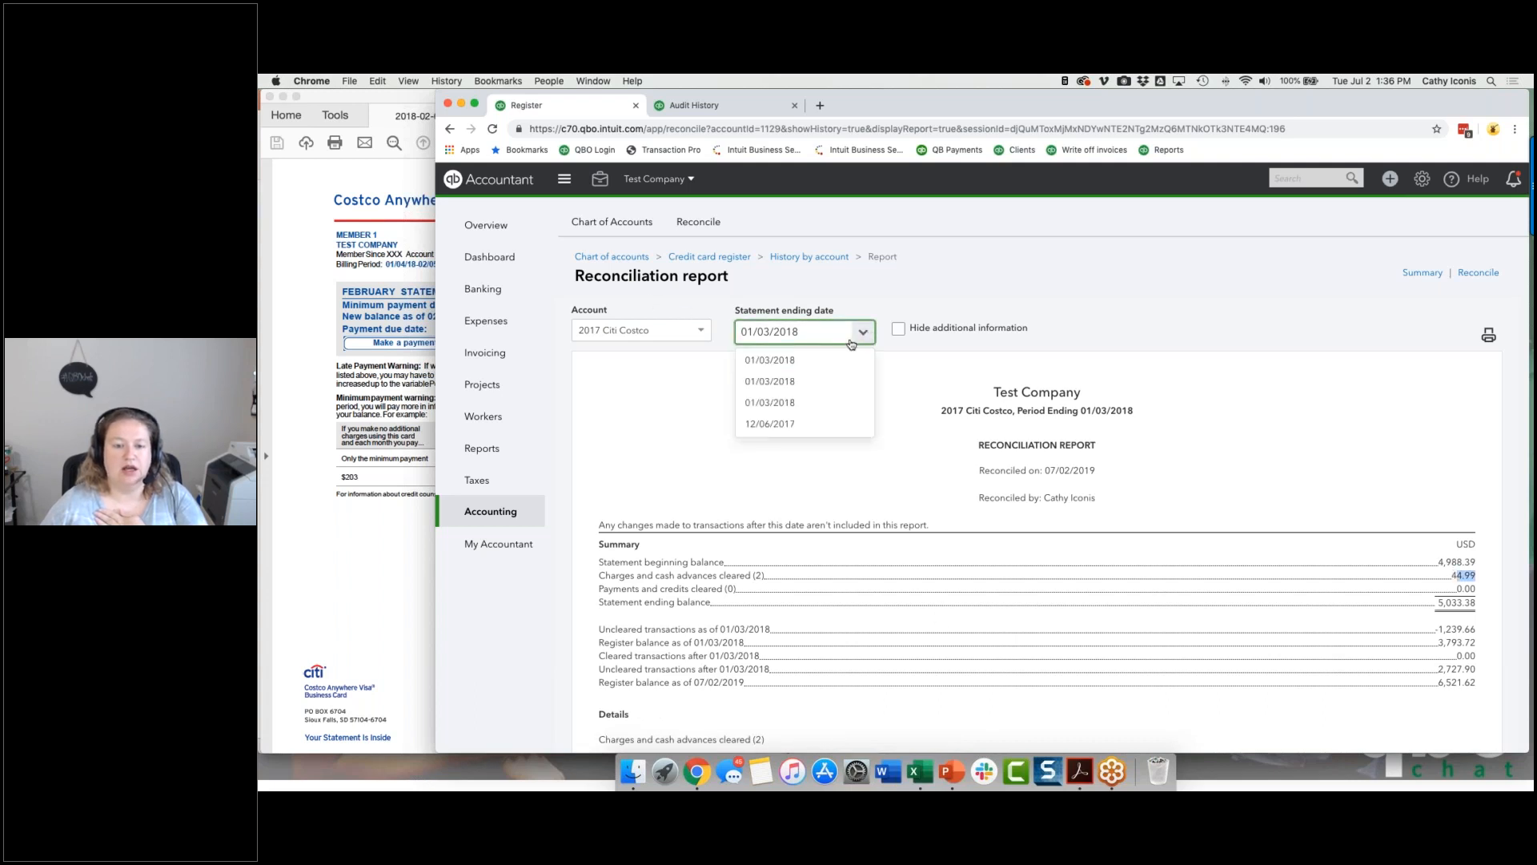
{"action": "left_click", "coordinate": [824, 402]}
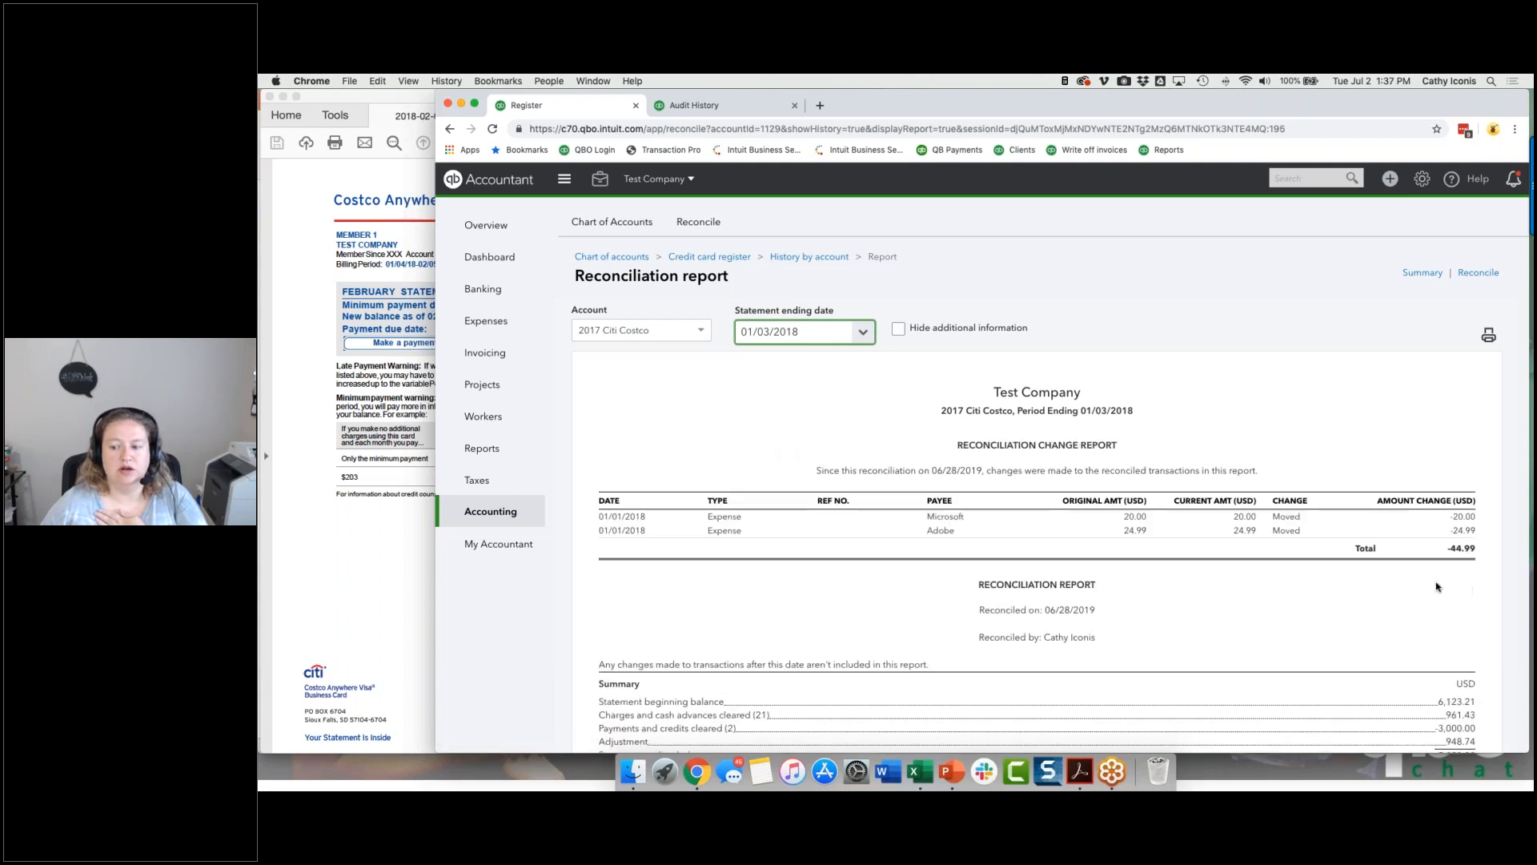
{"action": "scroll", "coordinate": [1437, 587], "scroll_direction": "down", "scroll_amount": 5}
{"action": "left_click_drag", "start_coordinate": [1445, 503], "coordinate": [1448, 516]}
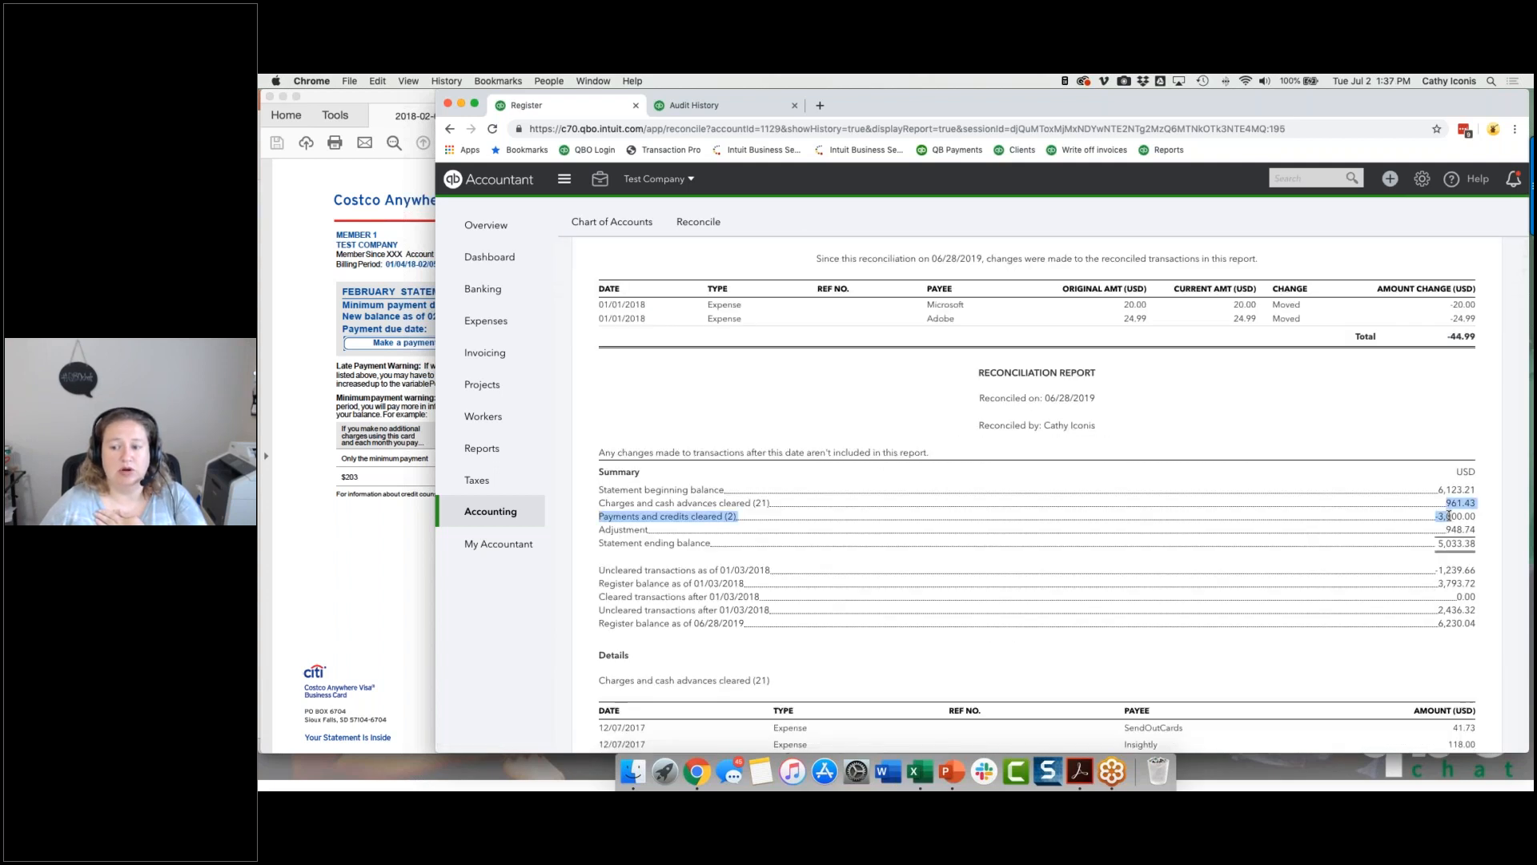
{"action": "left_click", "coordinate": [1448, 516]}
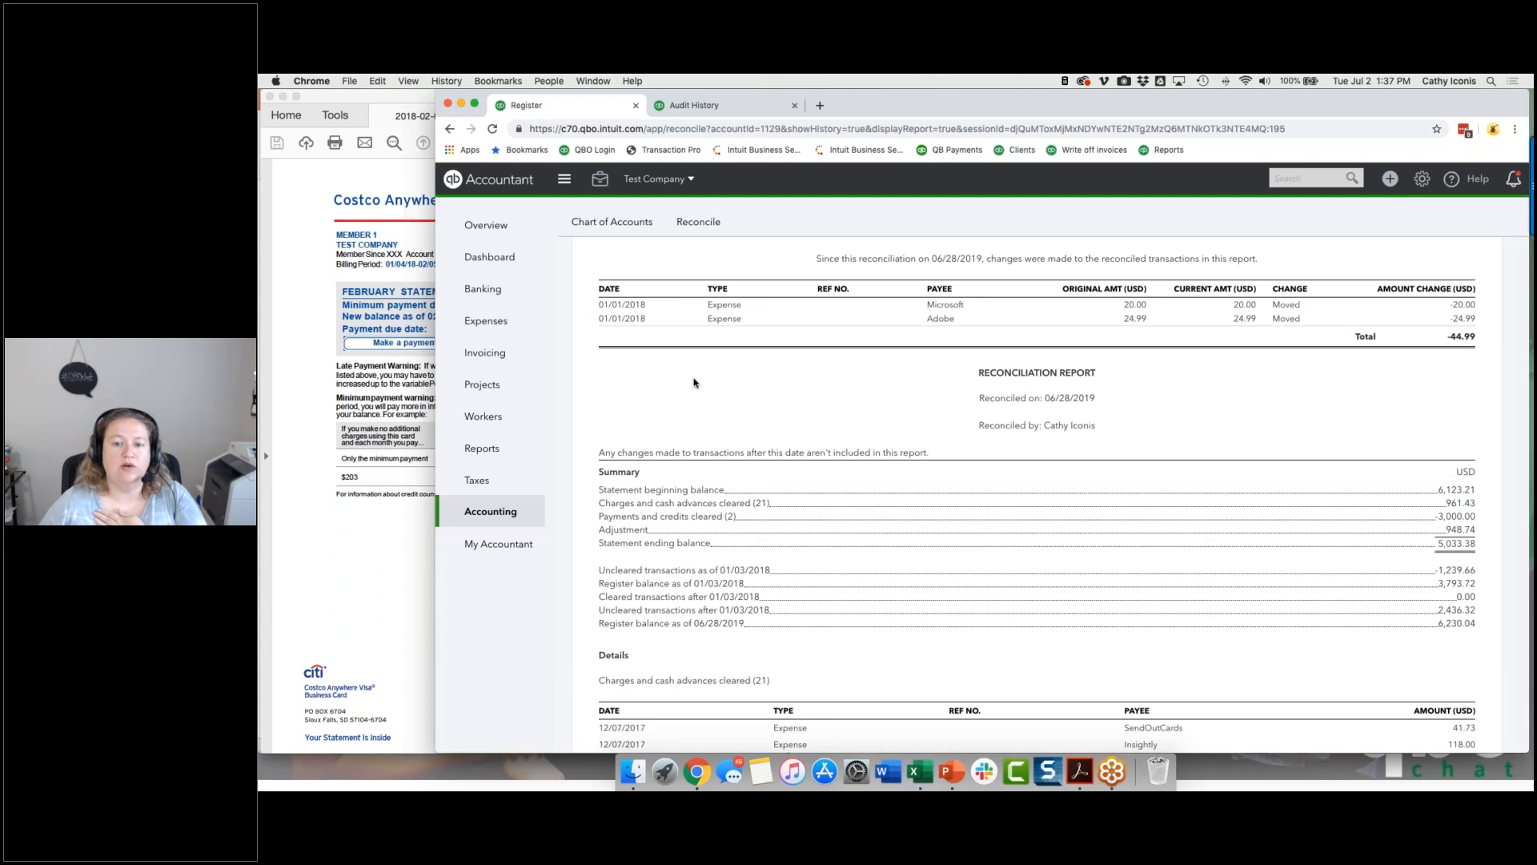
{"action": "scroll", "coordinate": [694, 383], "scroll_direction": "up", "scroll_amount": 5}
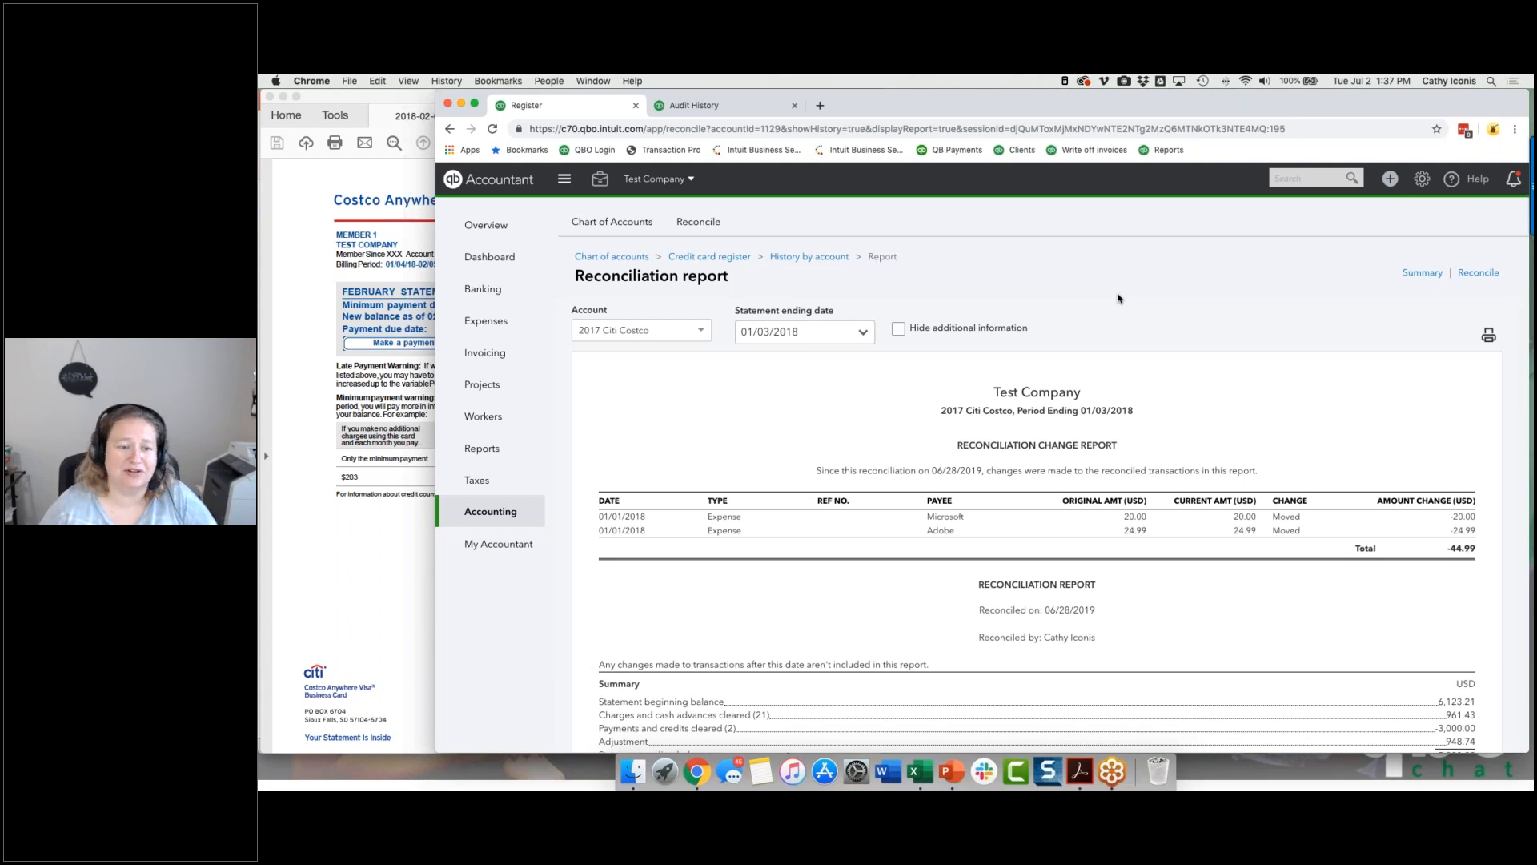
Step: Switch to the Session #3 - Reconciliations presentation in PowerPoint
{"action": "left_click", "coordinate": [951, 771]}
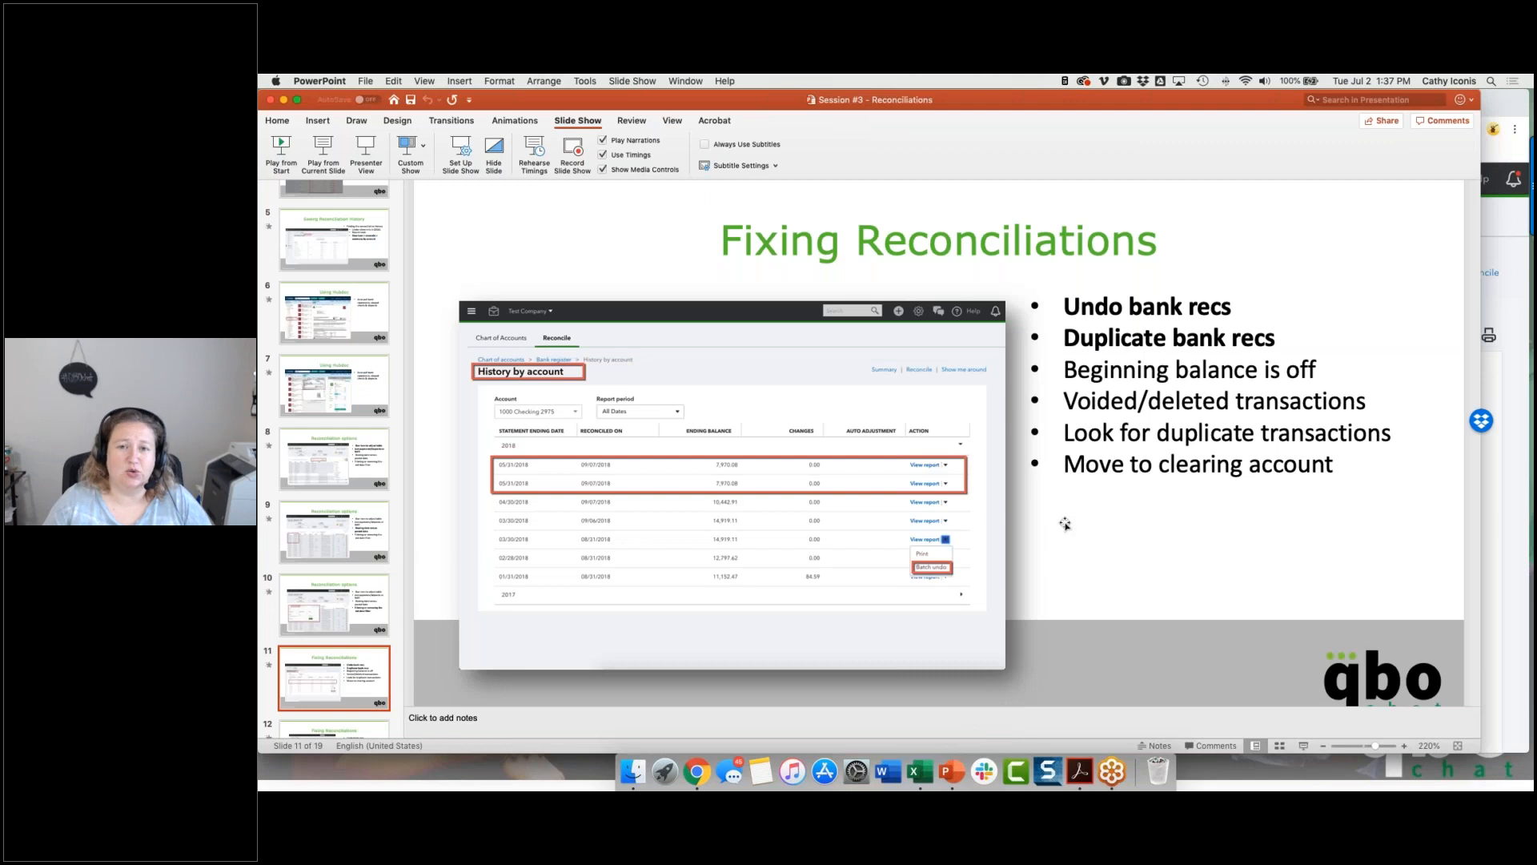
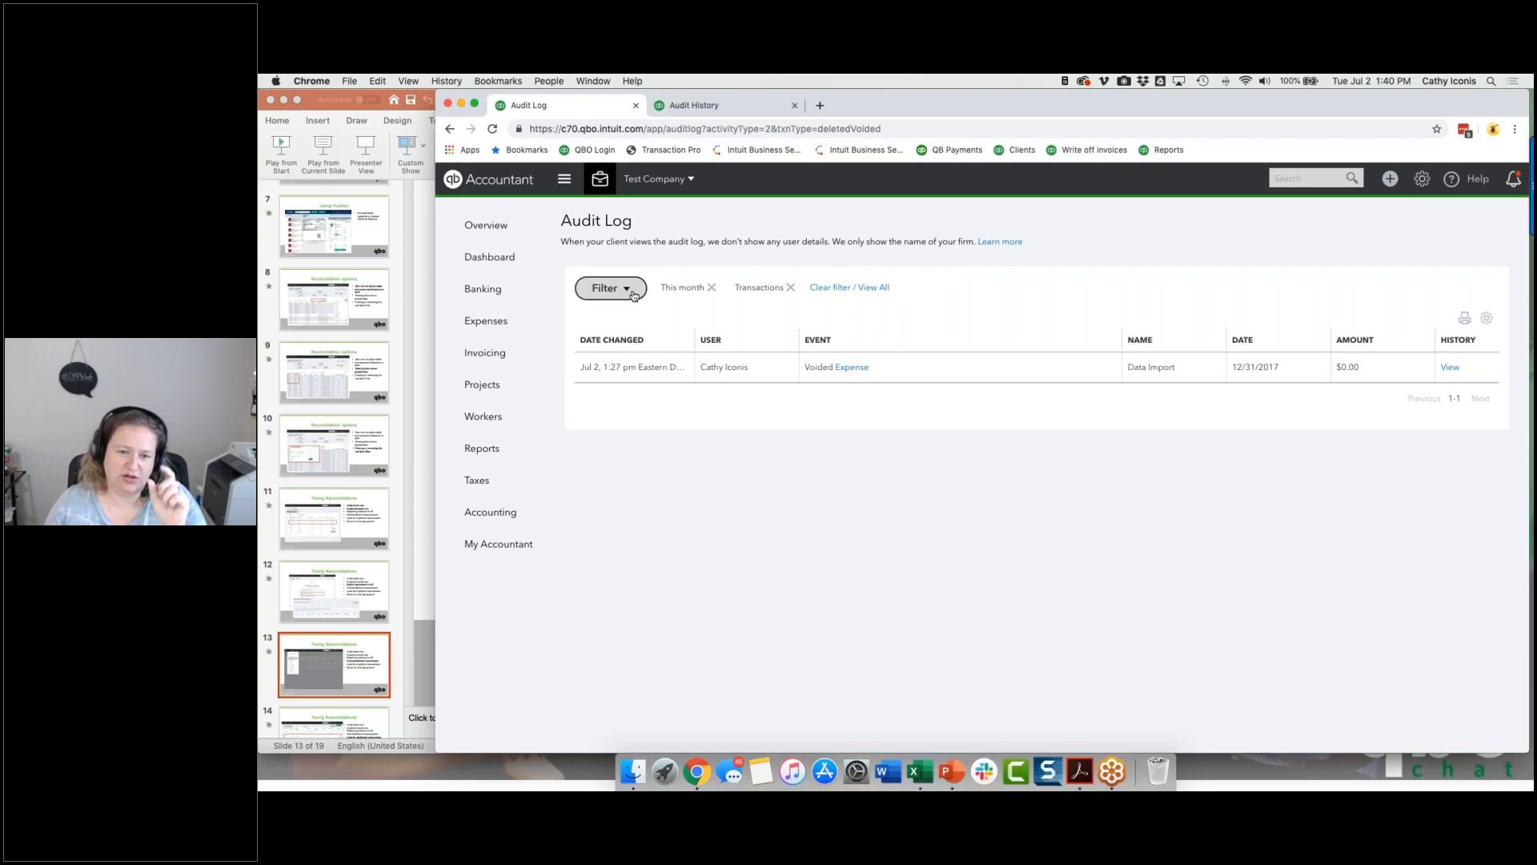
Step: Filter the audit log's deleted/voided transactions to This year and examine the listed entries
{"action": "left_click", "coordinate": [712, 288]}
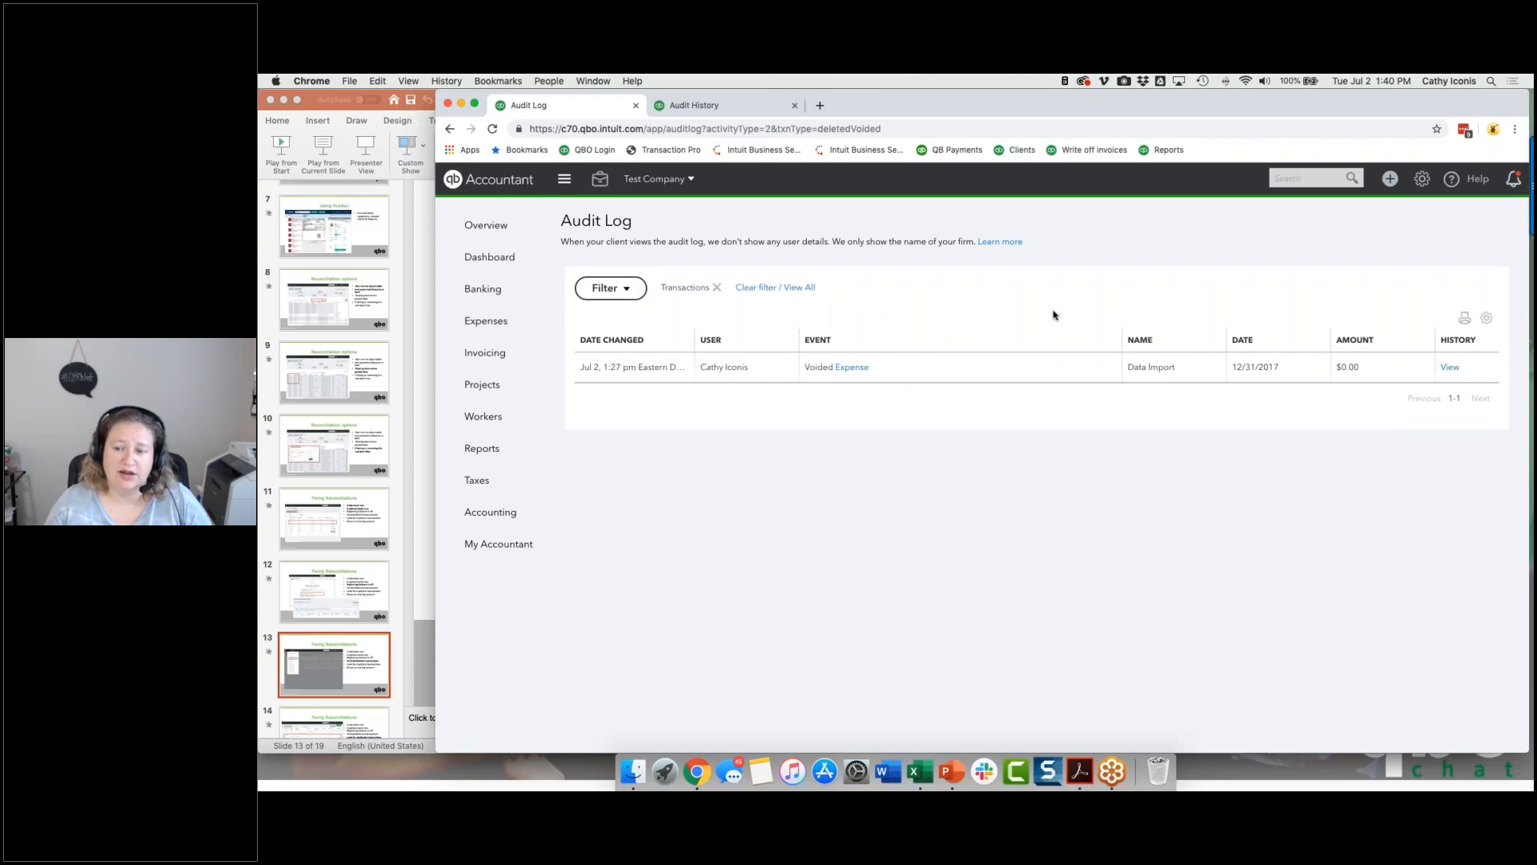
{"action": "left_click", "coordinate": [627, 290]}
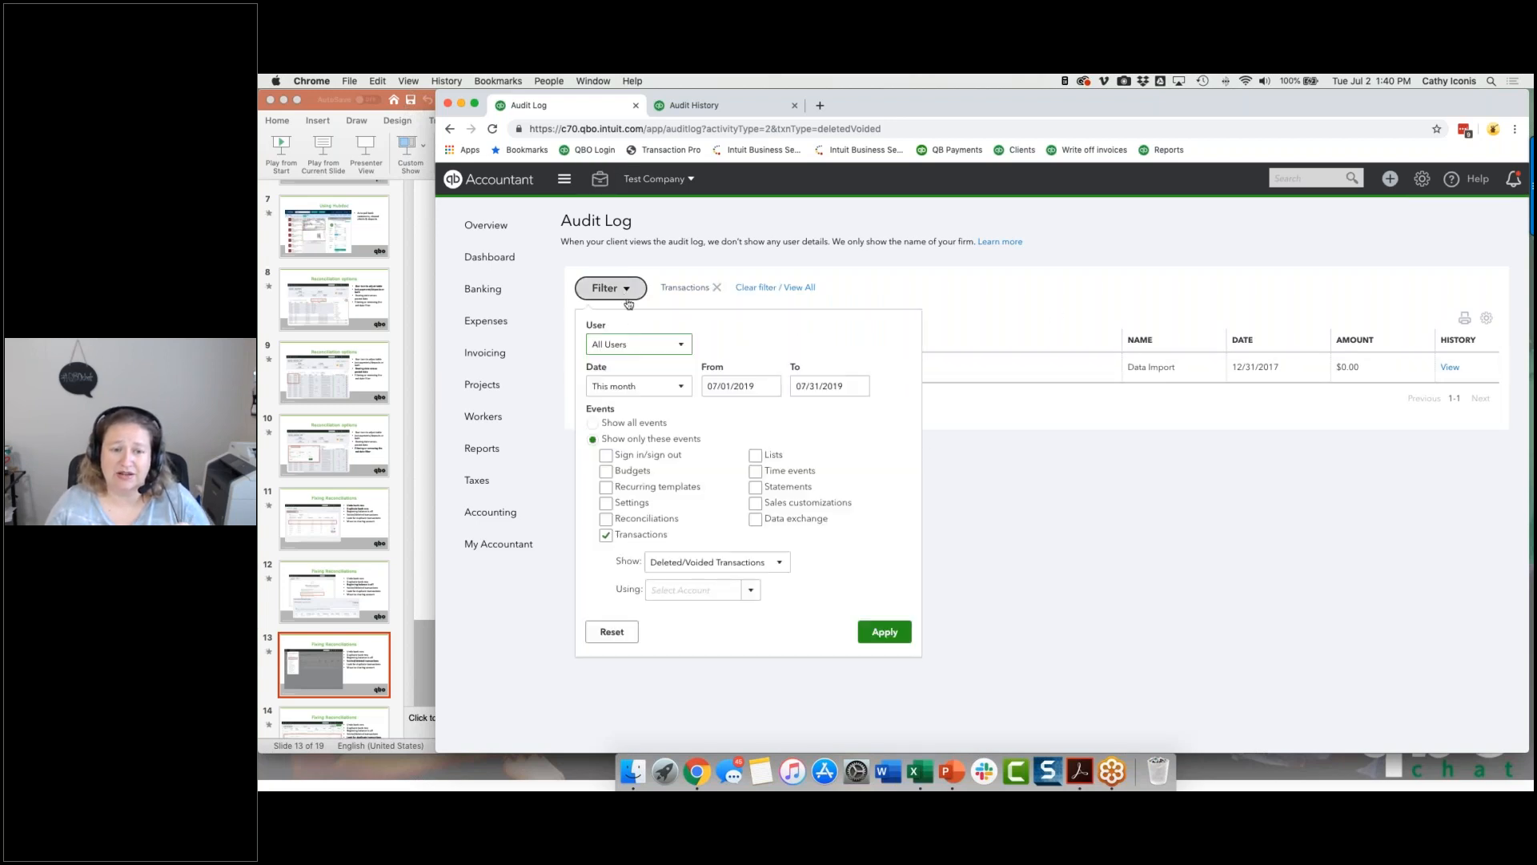
{"action": "left_click", "coordinate": [613, 388]}
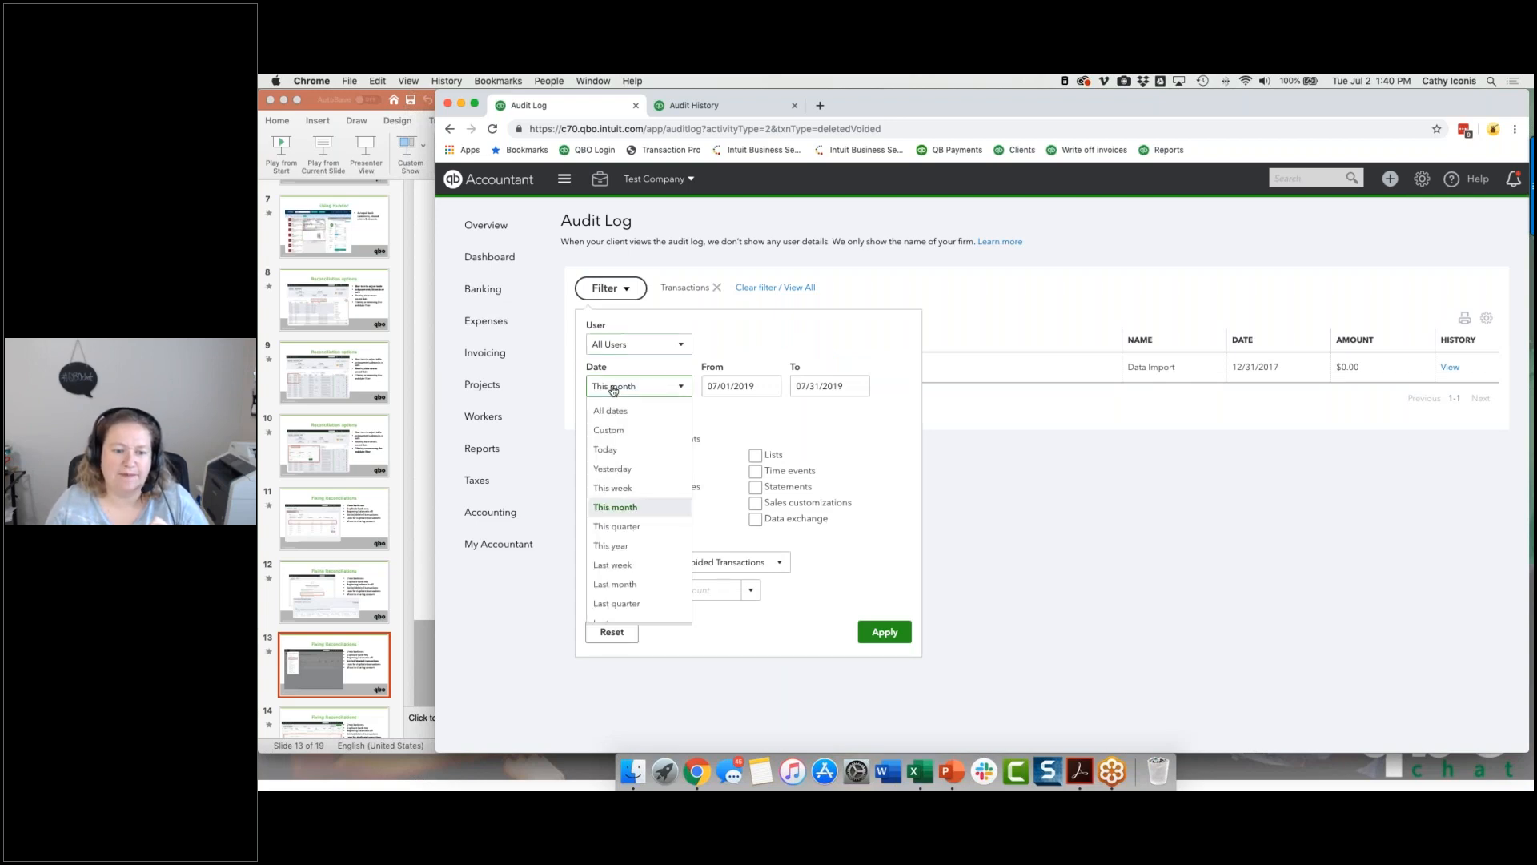
{"action": "left_click", "coordinate": [611, 545]}
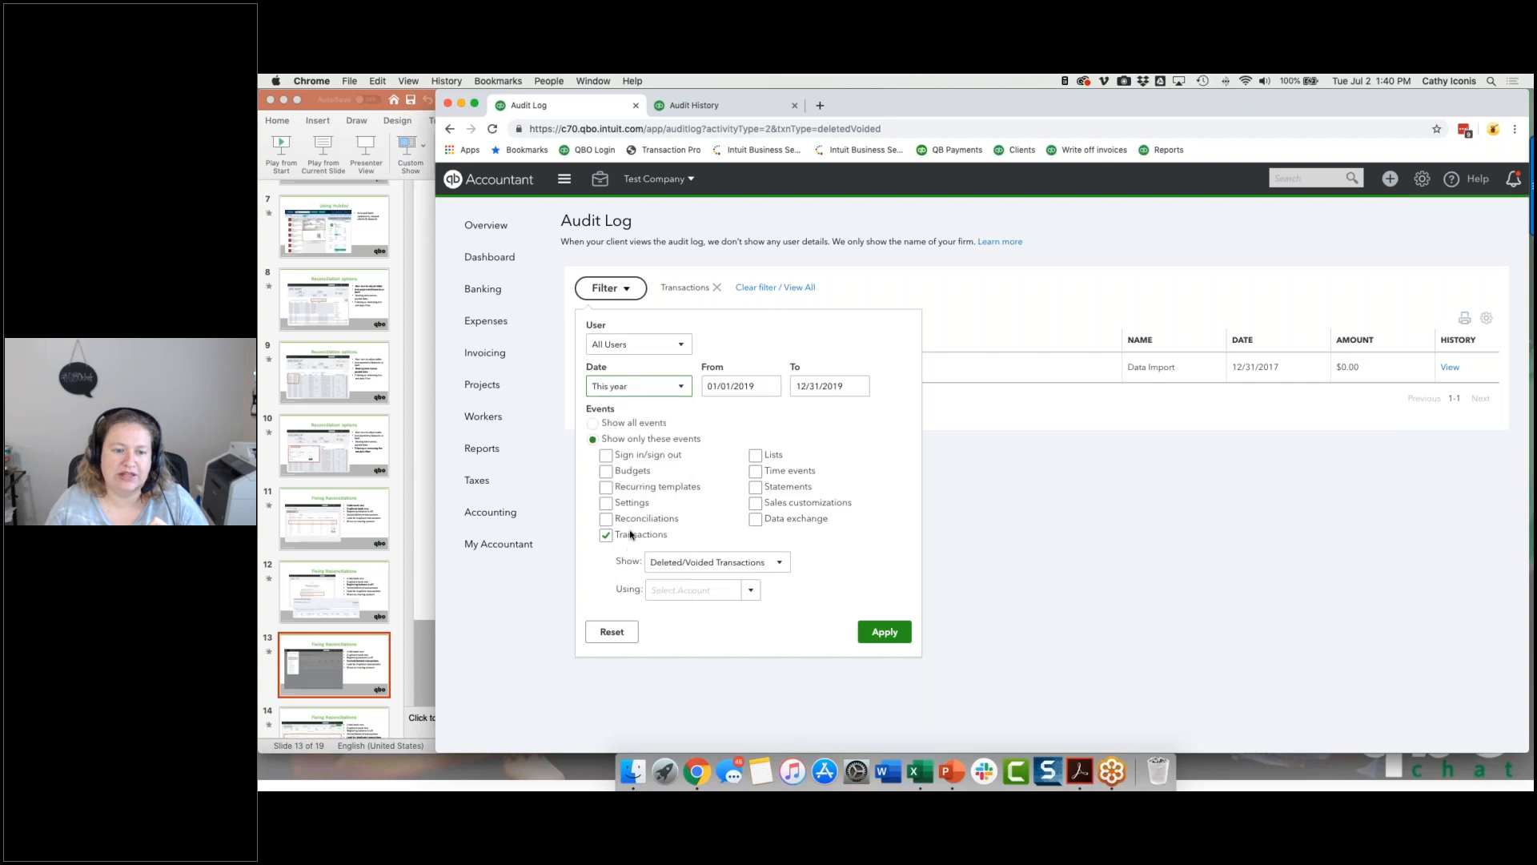
{"action": "left_click", "coordinate": [886, 634]}
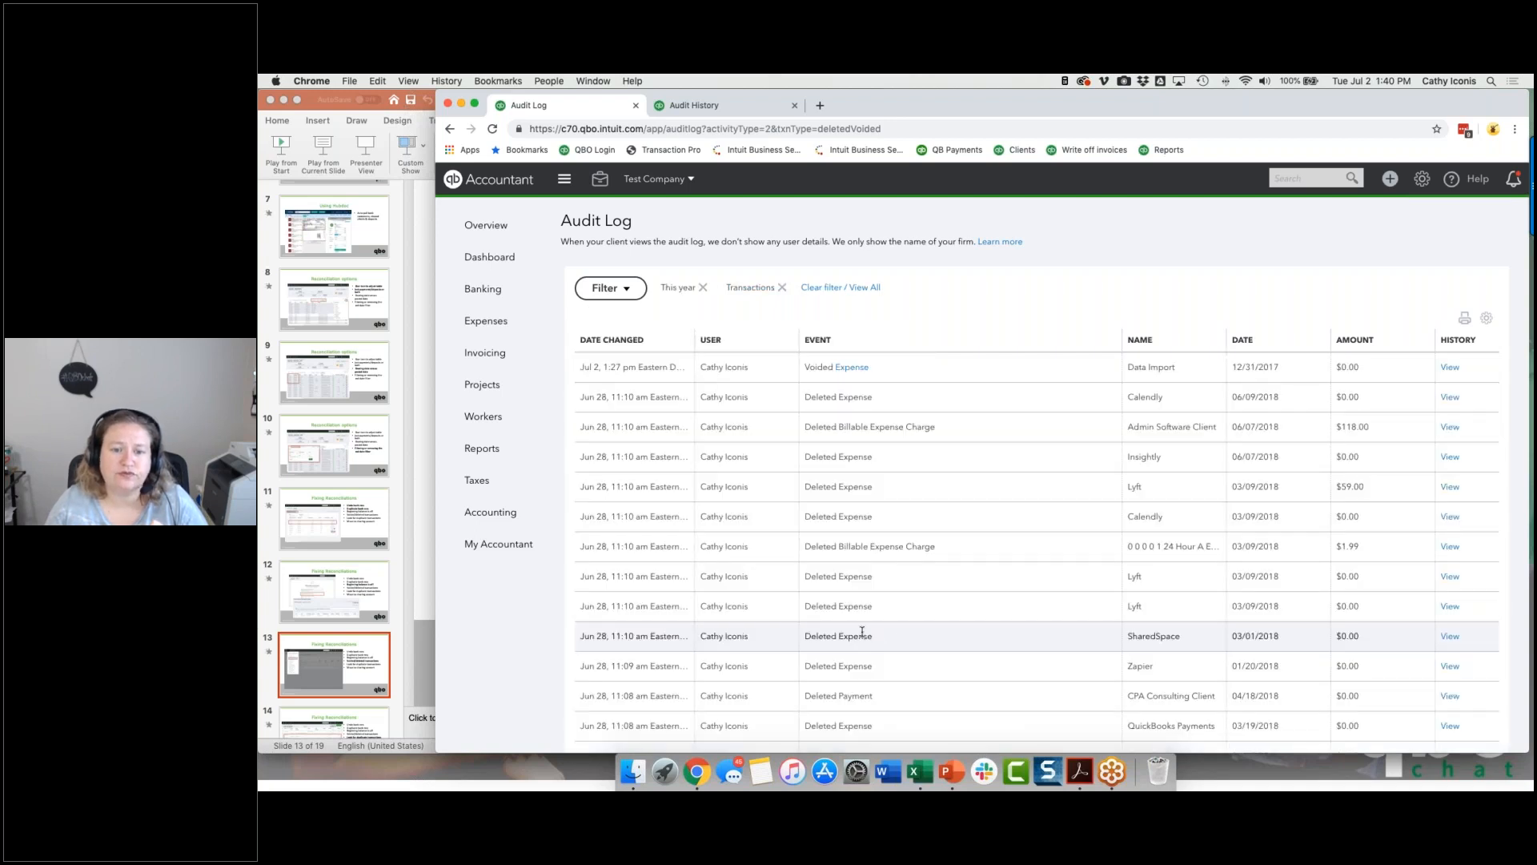
{"action": "scroll", "coordinate": [902, 408], "scroll_direction": "down", "scroll_amount": 2}
{"action": "scroll", "coordinate": [902, 407], "scroll_direction": "down", "scroll_amount": 3}
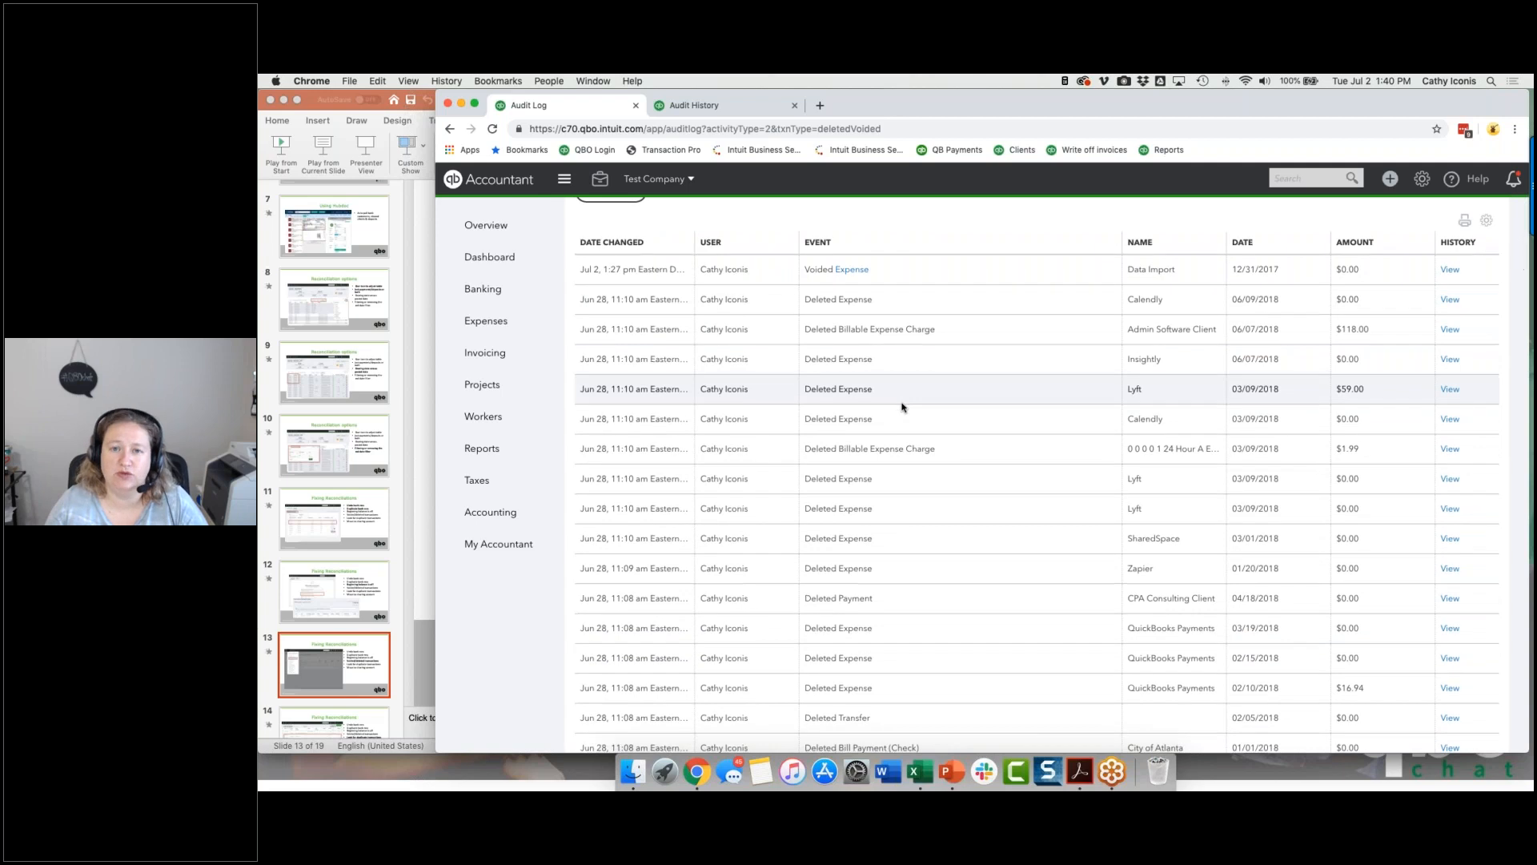
{"action": "scroll", "coordinate": [903, 407], "scroll_direction": "down", "scroll_amount": 10}
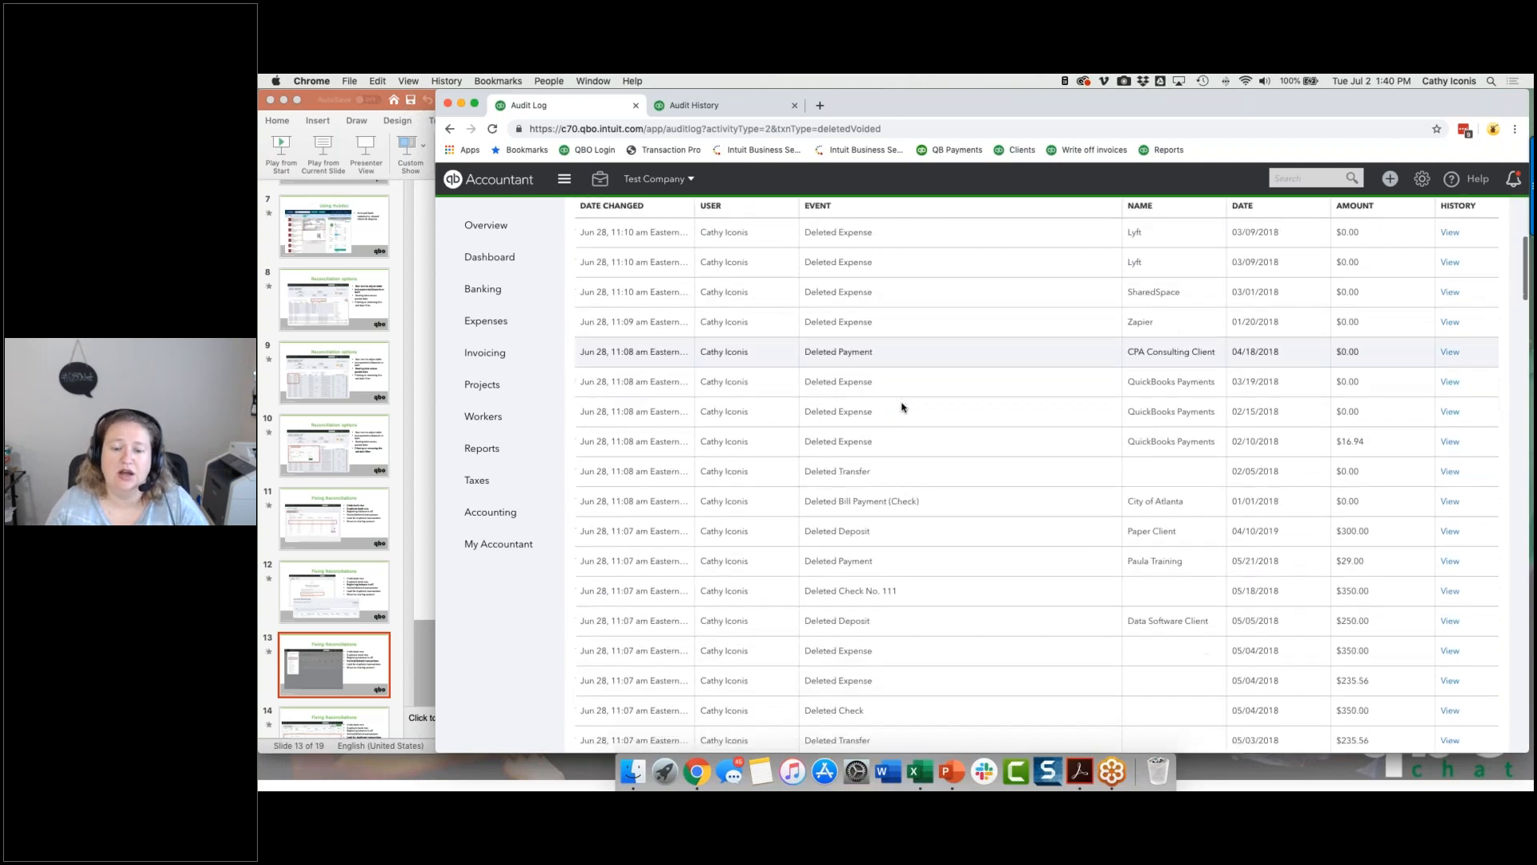
{"action": "scroll", "coordinate": [903, 407], "scroll_direction": "up", "scroll_amount": 15}
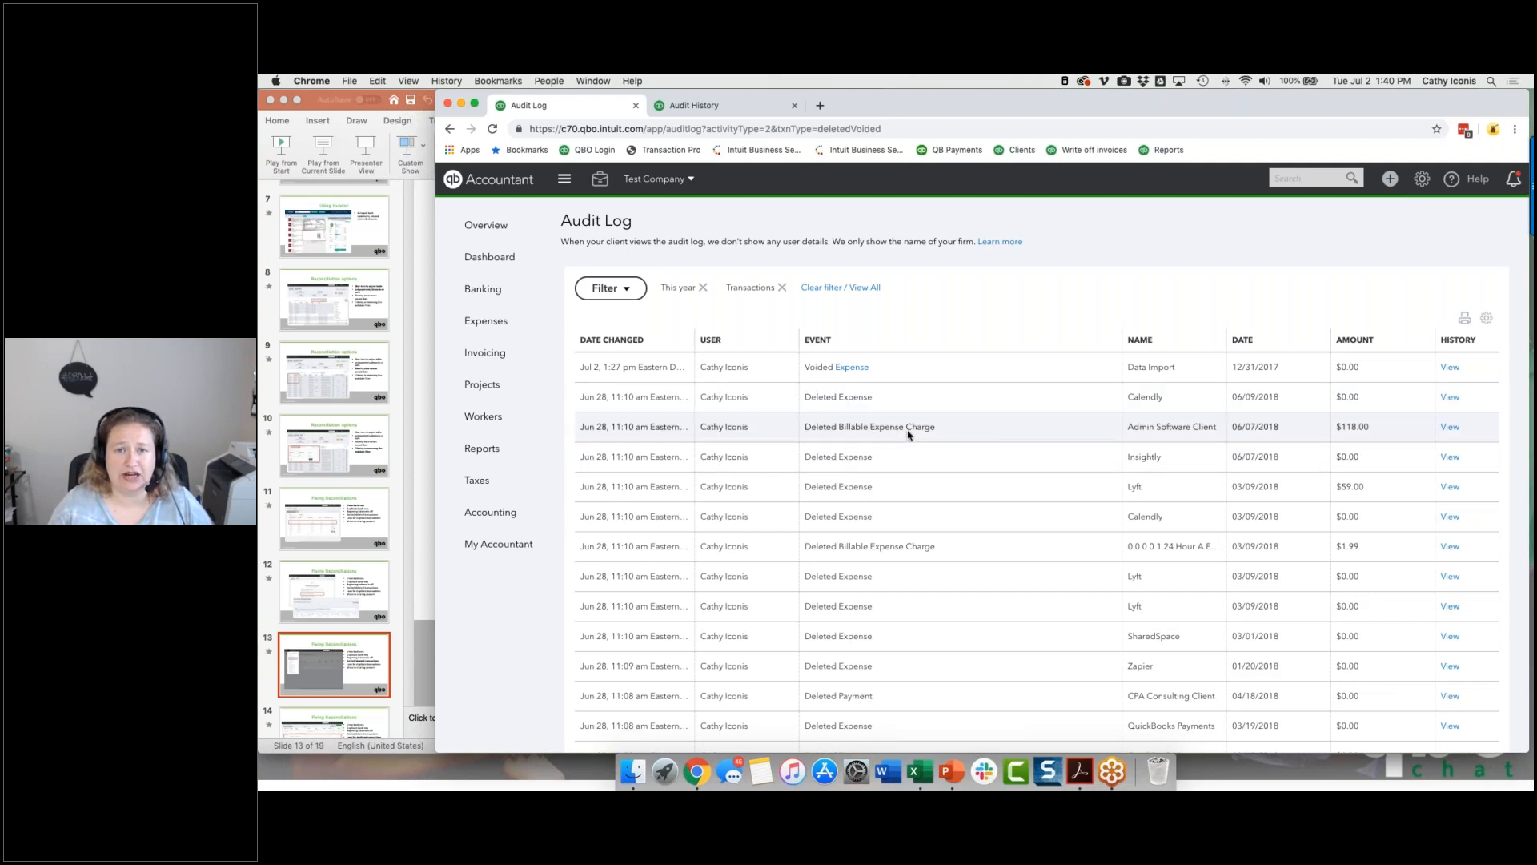
Step: Open the audit history of the deleted Calendly expense dated 06/09/2018 and examine its edits back to when it was added
{"action": "left_click", "coordinate": [1449, 397]}
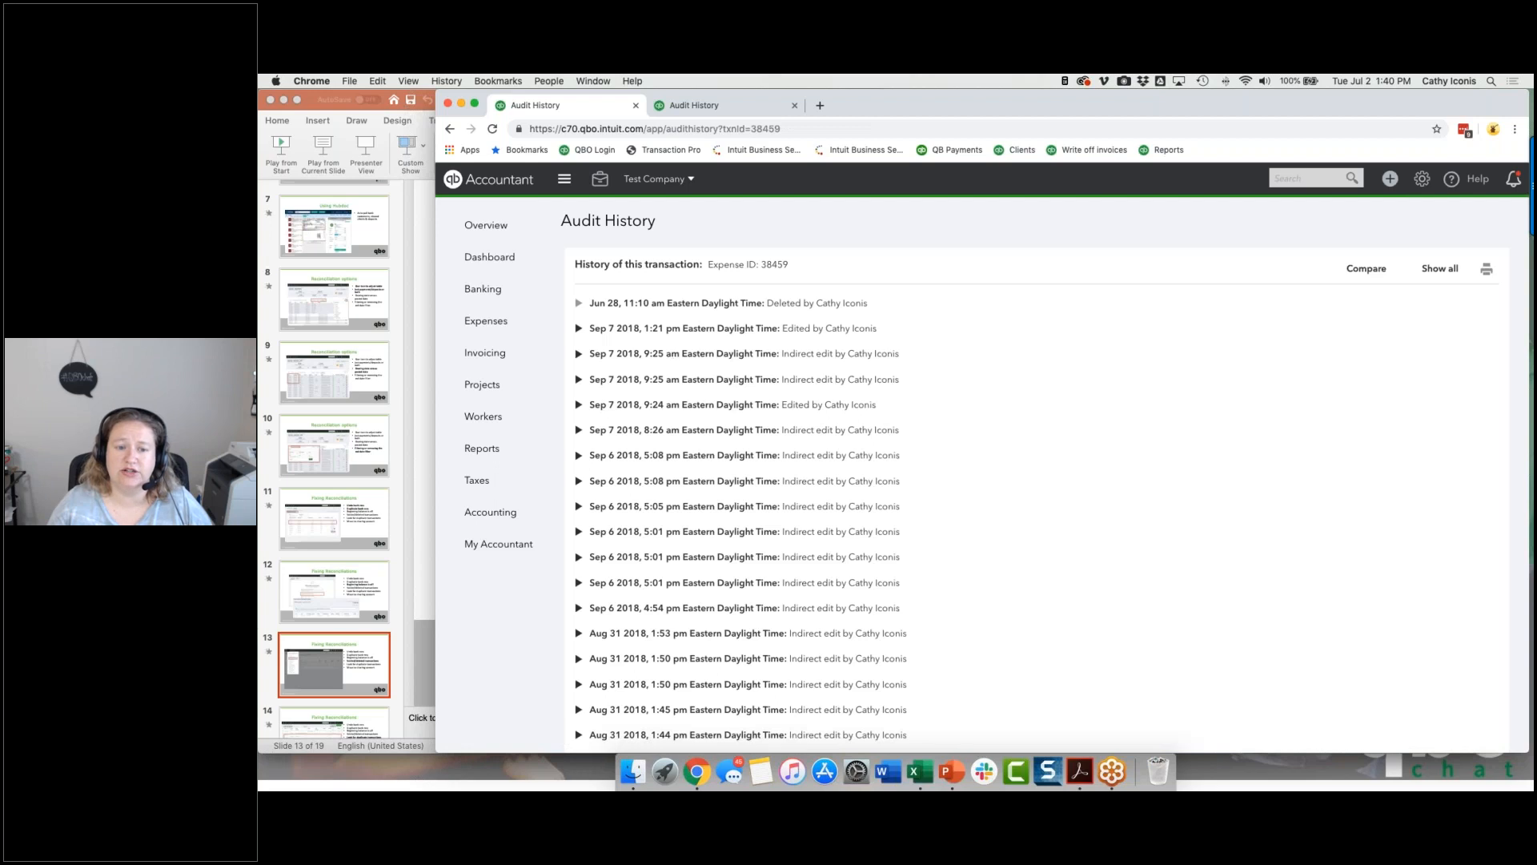
{"action": "scroll", "coordinate": [652, 527], "scroll_direction": "down", "scroll_amount": 5}
{"action": "scroll", "coordinate": [653, 526], "scroll_direction": "down", "scroll_amount": 9}
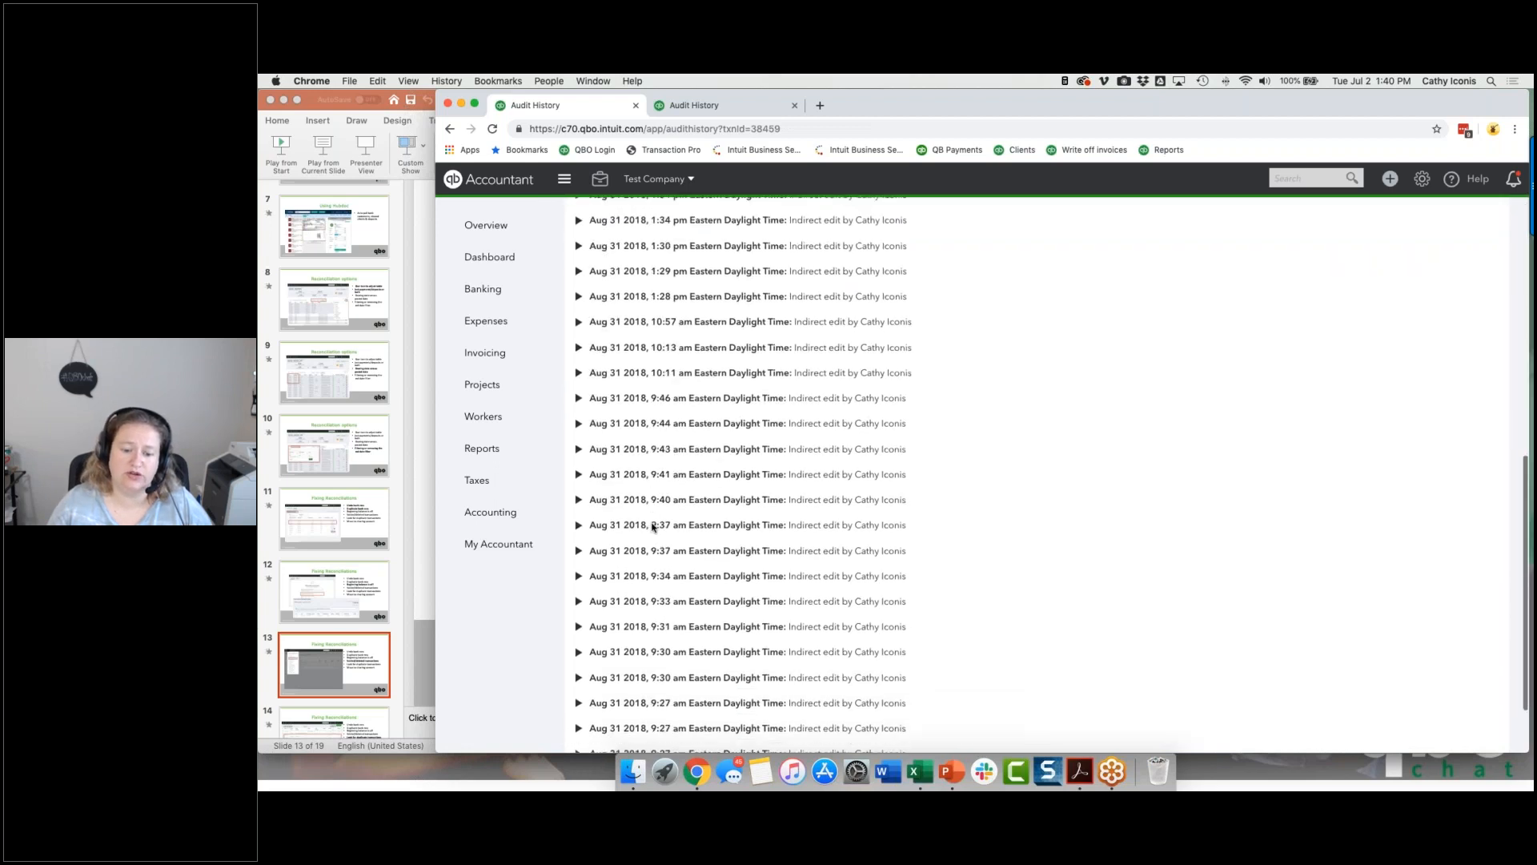
{"action": "scroll", "coordinate": [741, 472], "scroll_direction": "up", "scroll_amount": 14}
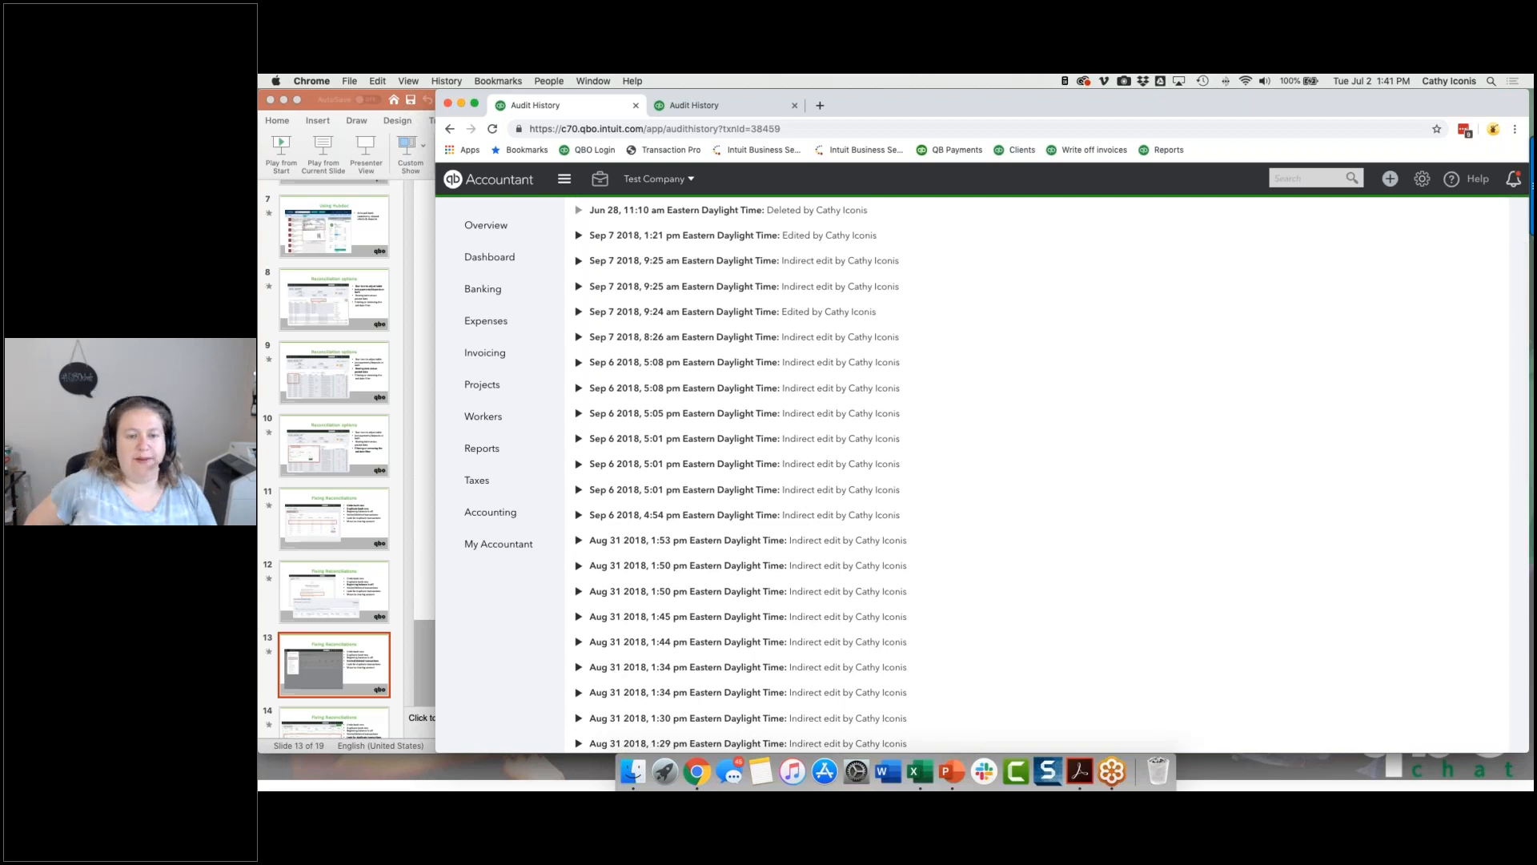
{"action": "scroll", "coordinate": [652, 531], "scroll_direction": "down", "scroll_amount": 7}
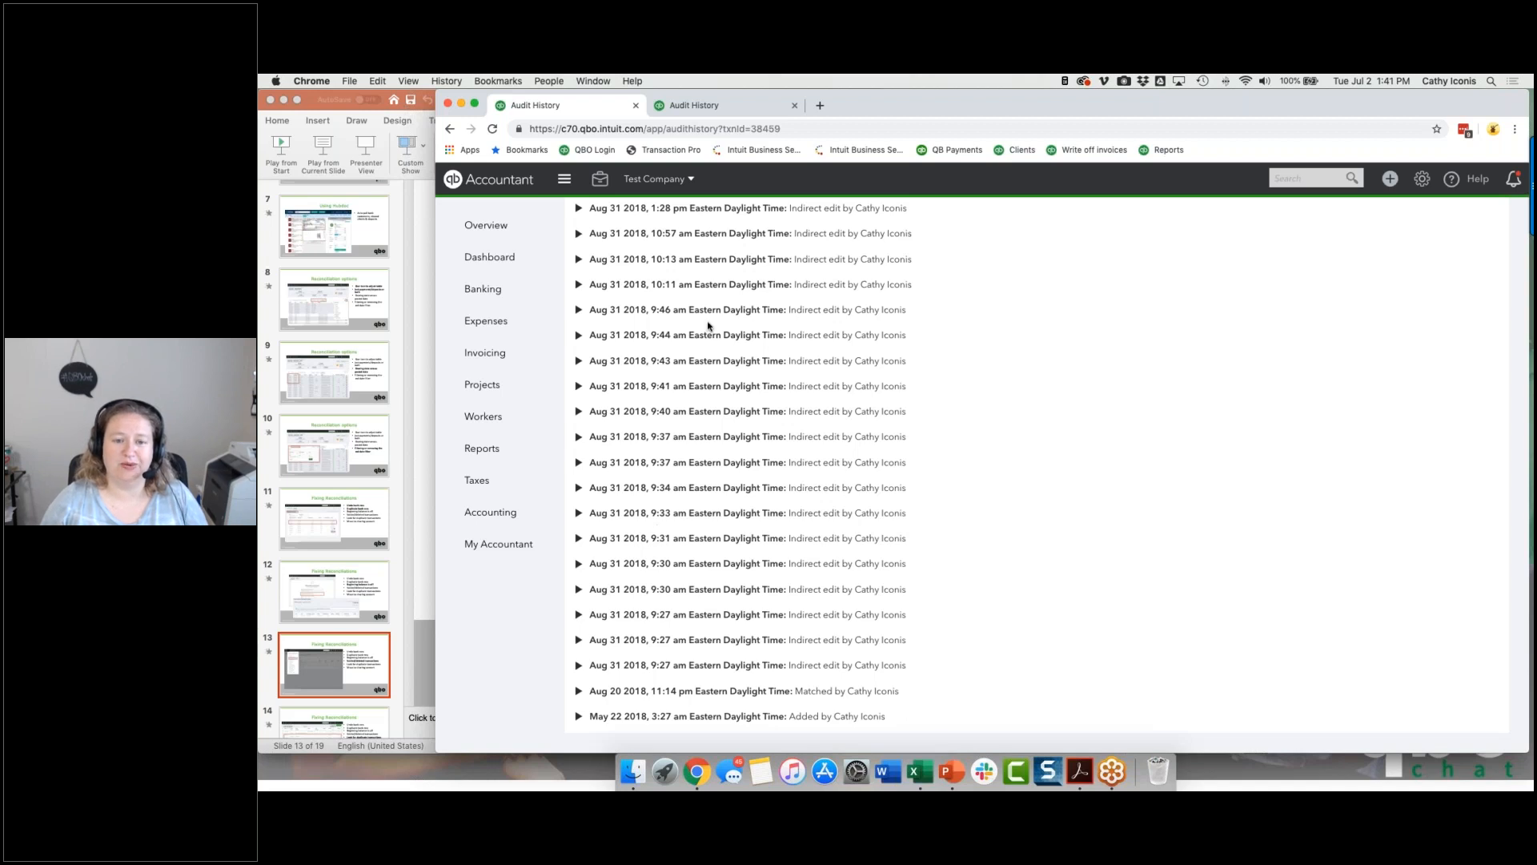
{"action": "scroll", "coordinate": [749, 392], "scroll_direction": "up", "scroll_amount": 7}
{"action": "scroll", "coordinate": [753, 395], "scroll_direction": "up", "scroll_amount": 3}
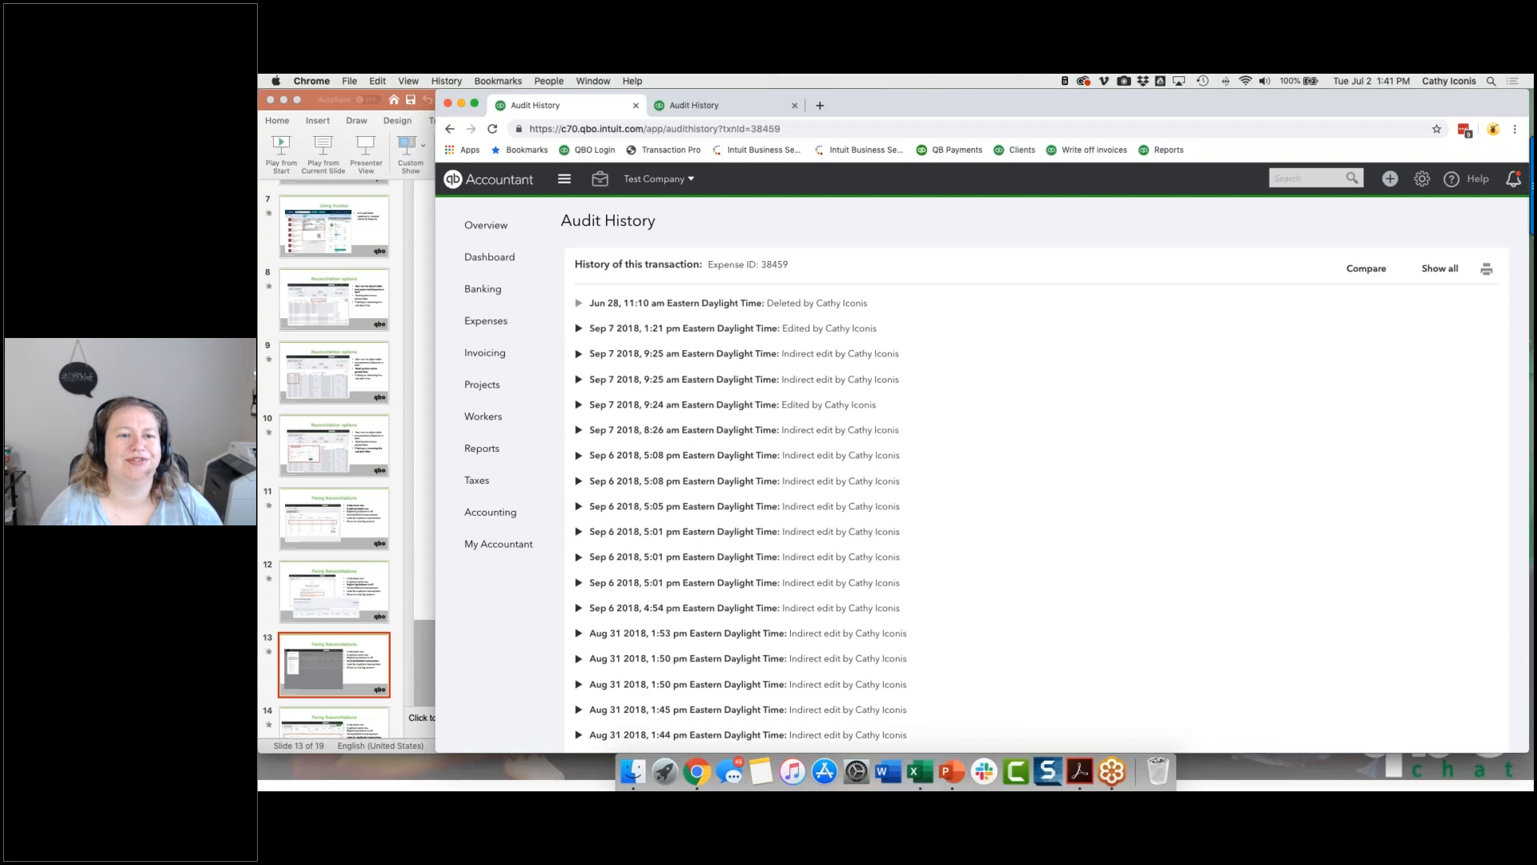
Step: Switch to the Session #3 - Reconciliations presentation in PowerPoint and show the slide on looking for duplicate transactions
{"action": "left_click", "coordinate": [411, 499]}
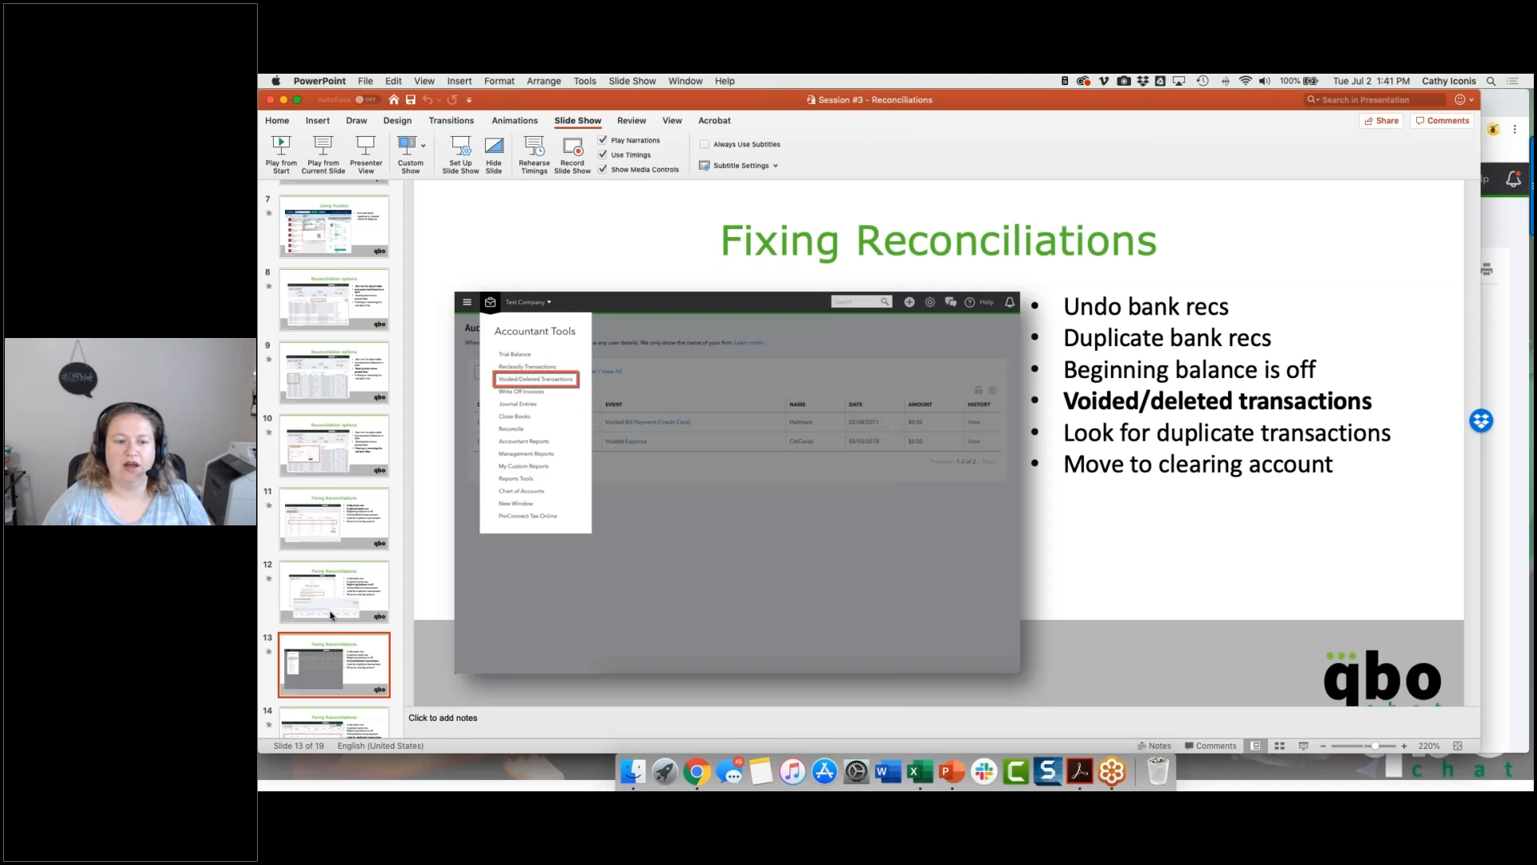
{"action": "key", "text": "Down"}
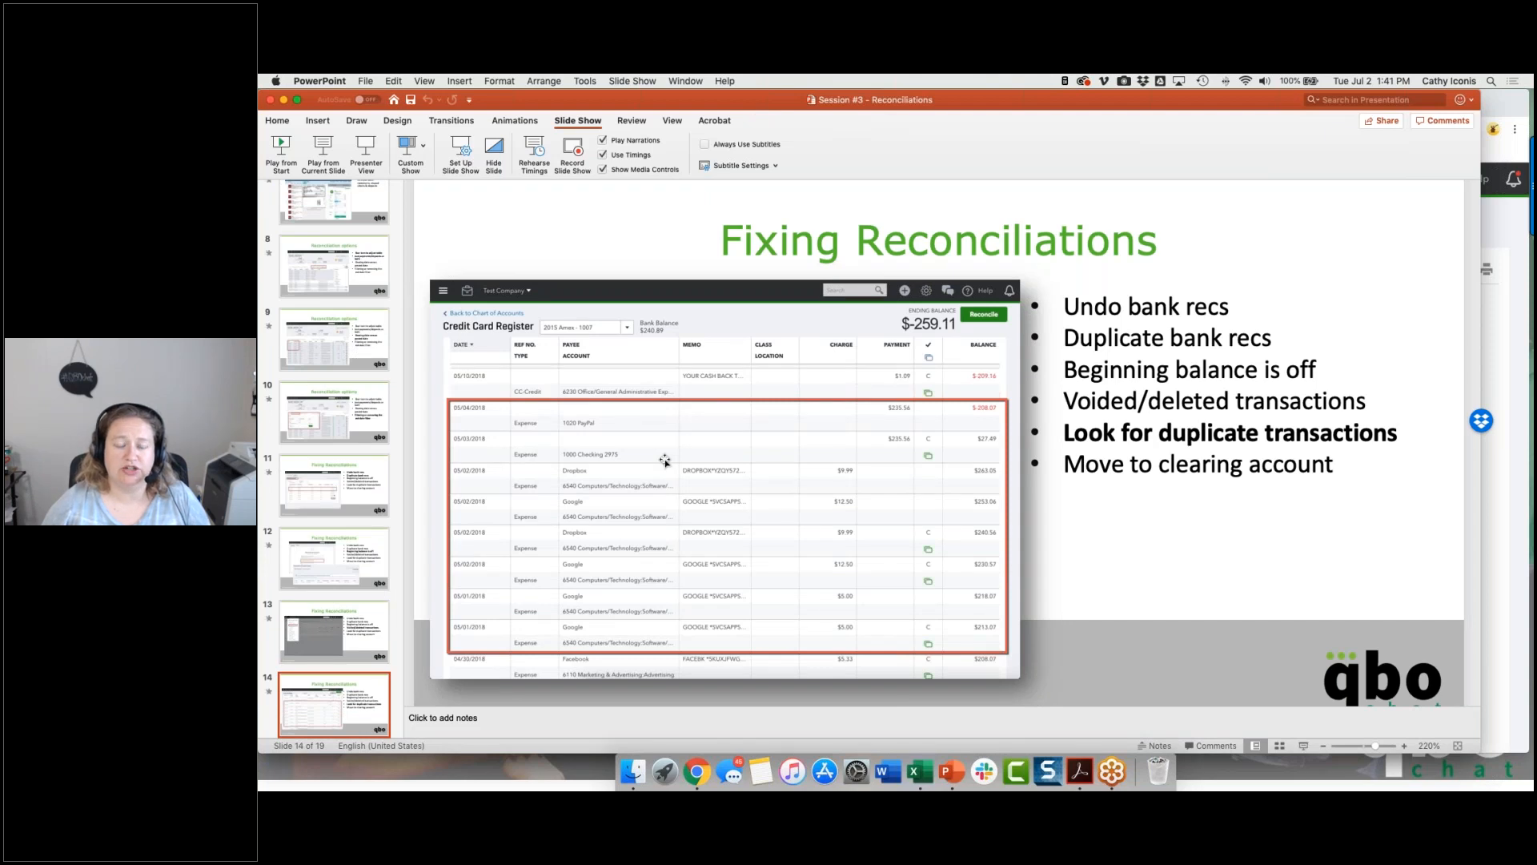
Step: Switch back to QuickBooks Online in Chrome and open the bank register of the 1000 Checking account from the banking page
{"action": "left_click", "coordinate": [1520, 307]}
{"action": "mouse_move", "coordinate": [469, 317]}
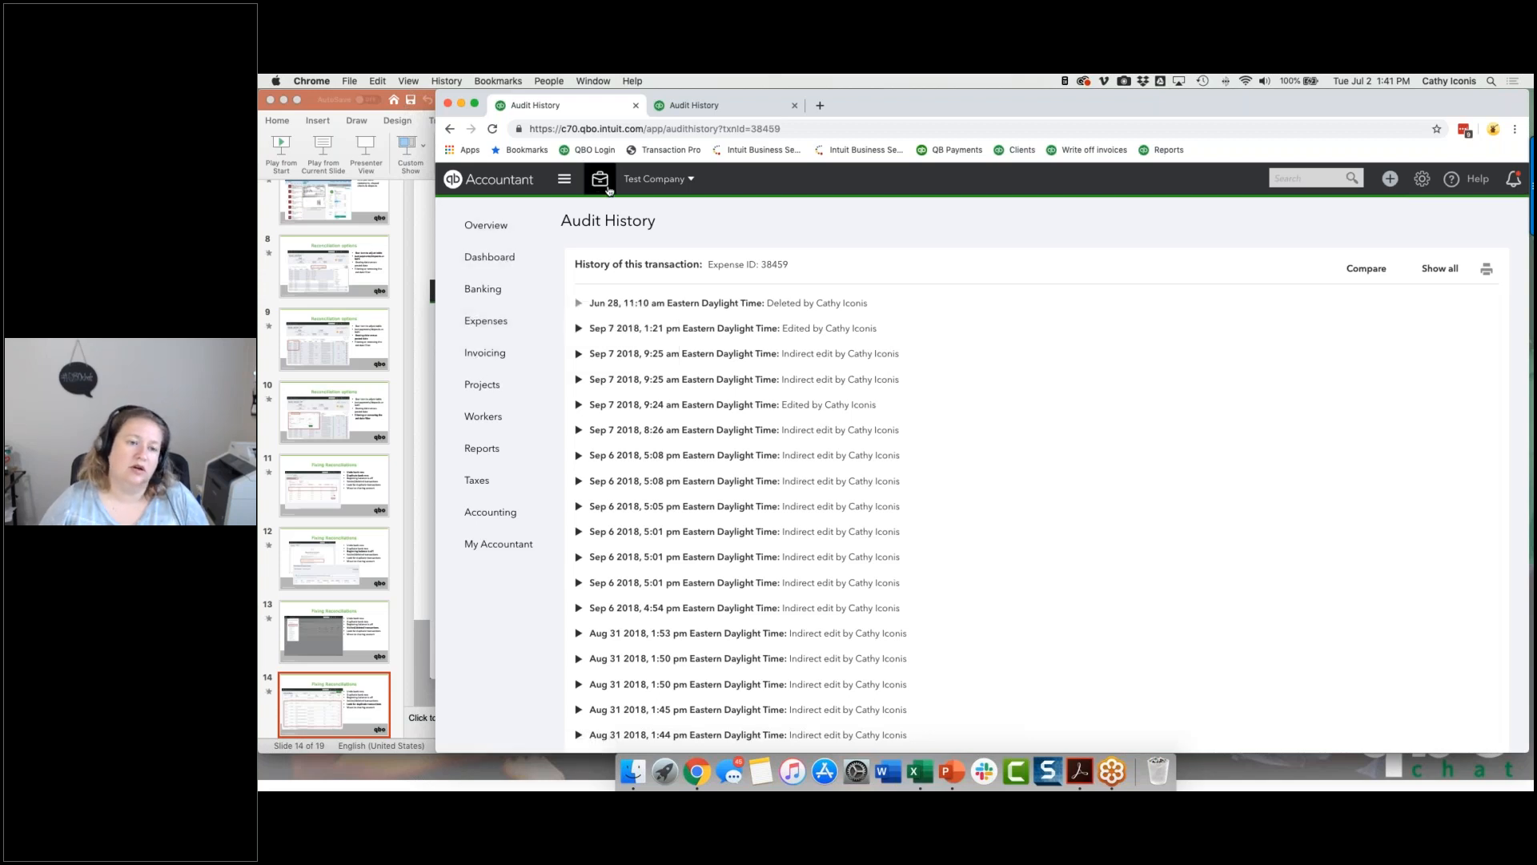
{"action": "left_click", "coordinate": [517, 291]}
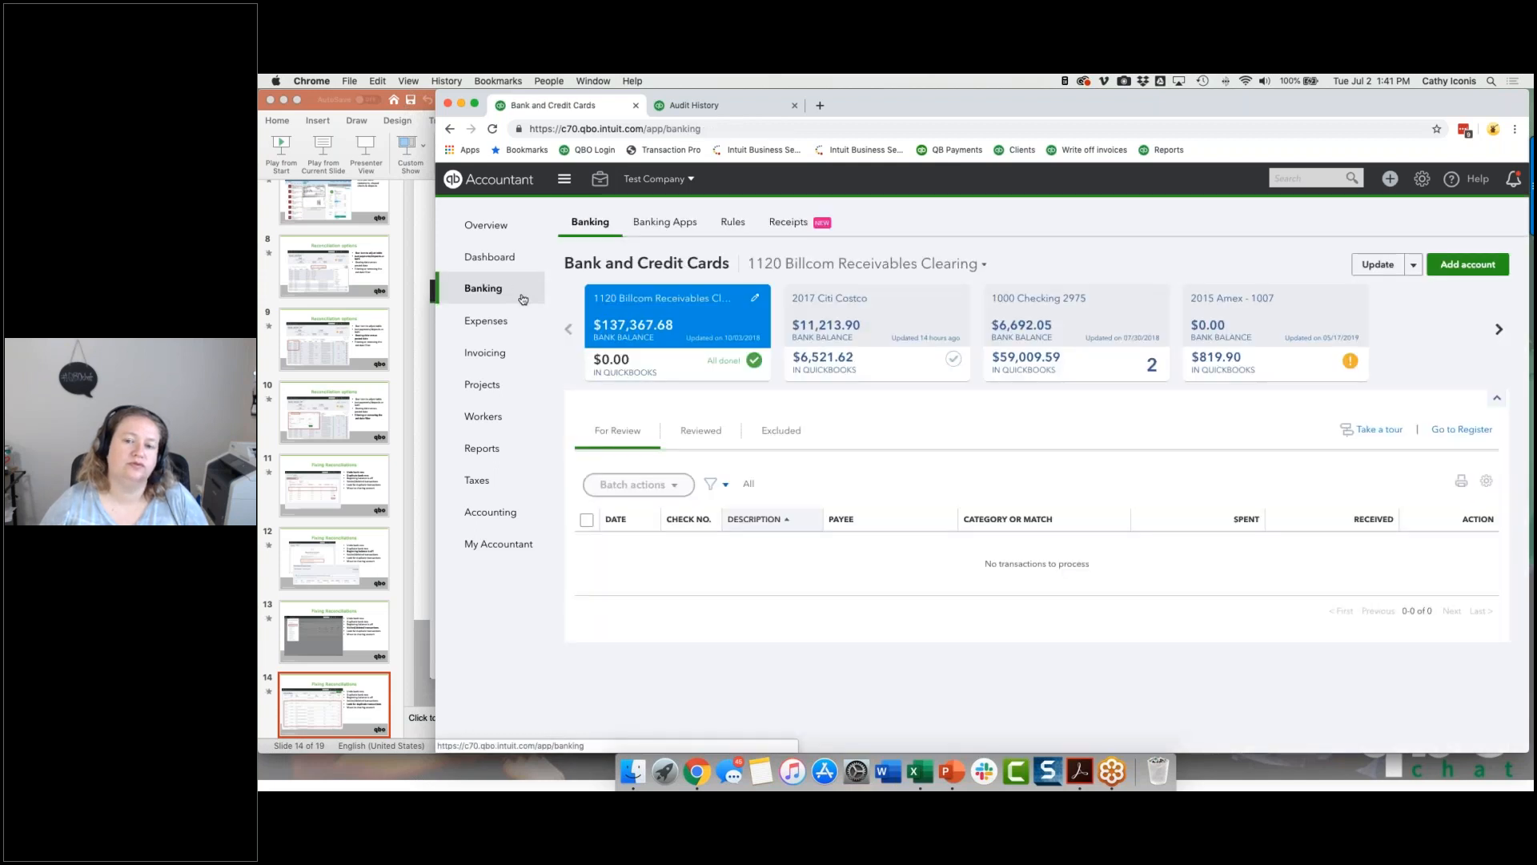
{"action": "left_click", "coordinate": [1119, 319]}
{"action": "left_click", "coordinate": [1453, 430]}
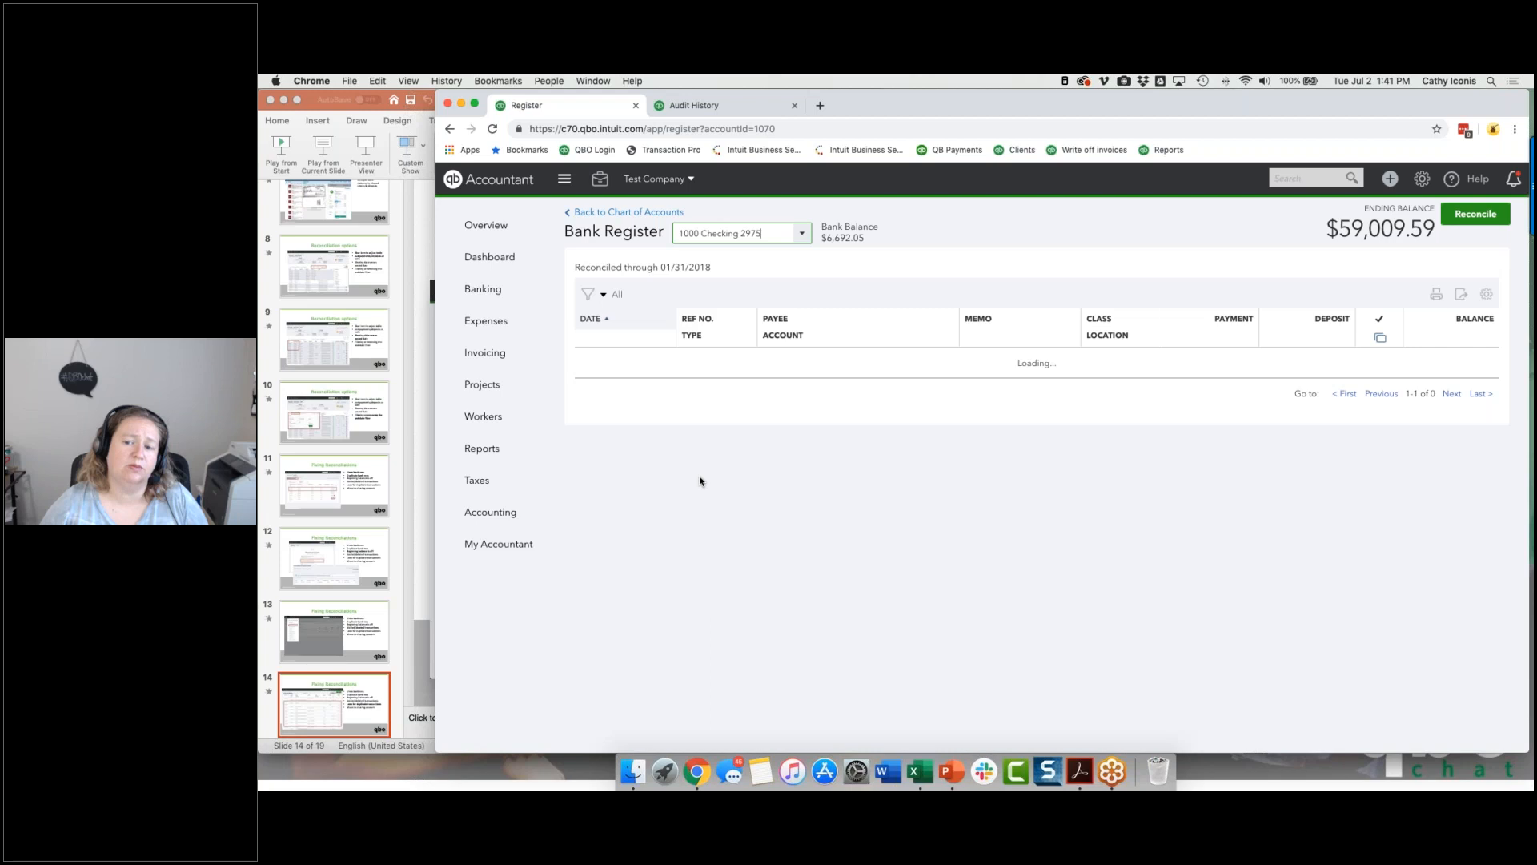
Step: Sort the checking register by date with the newest first and find the mid-May 2018 transactions
{"action": "scroll", "coordinate": [761, 233], "scroll_direction": "down", "scroll_amount": 15}
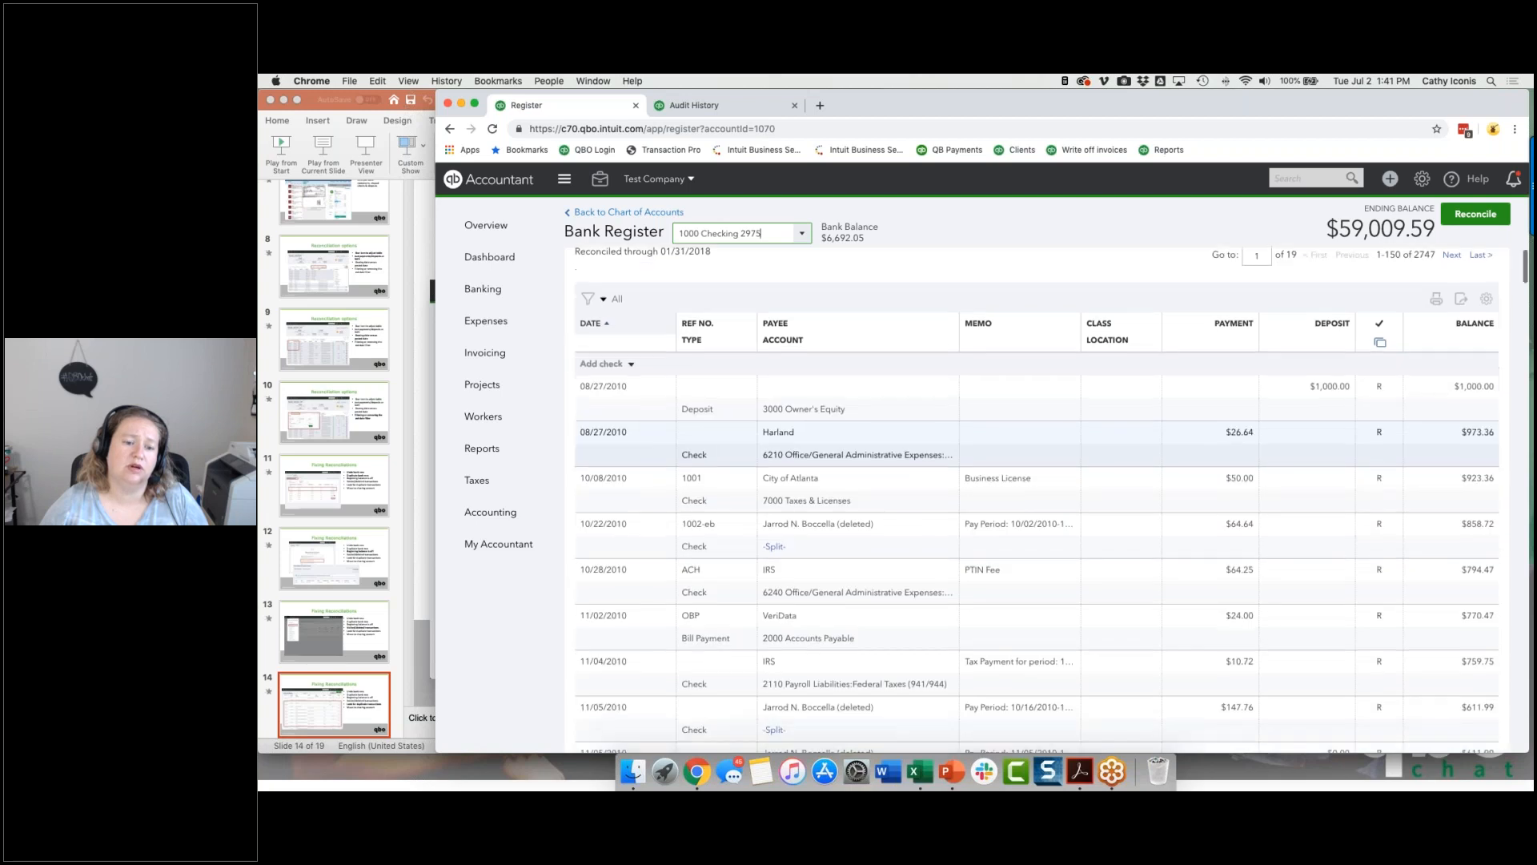
{"action": "scroll", "coordinate": [761, 232], "scroll_direction": "down", "scroll_amount": 15}
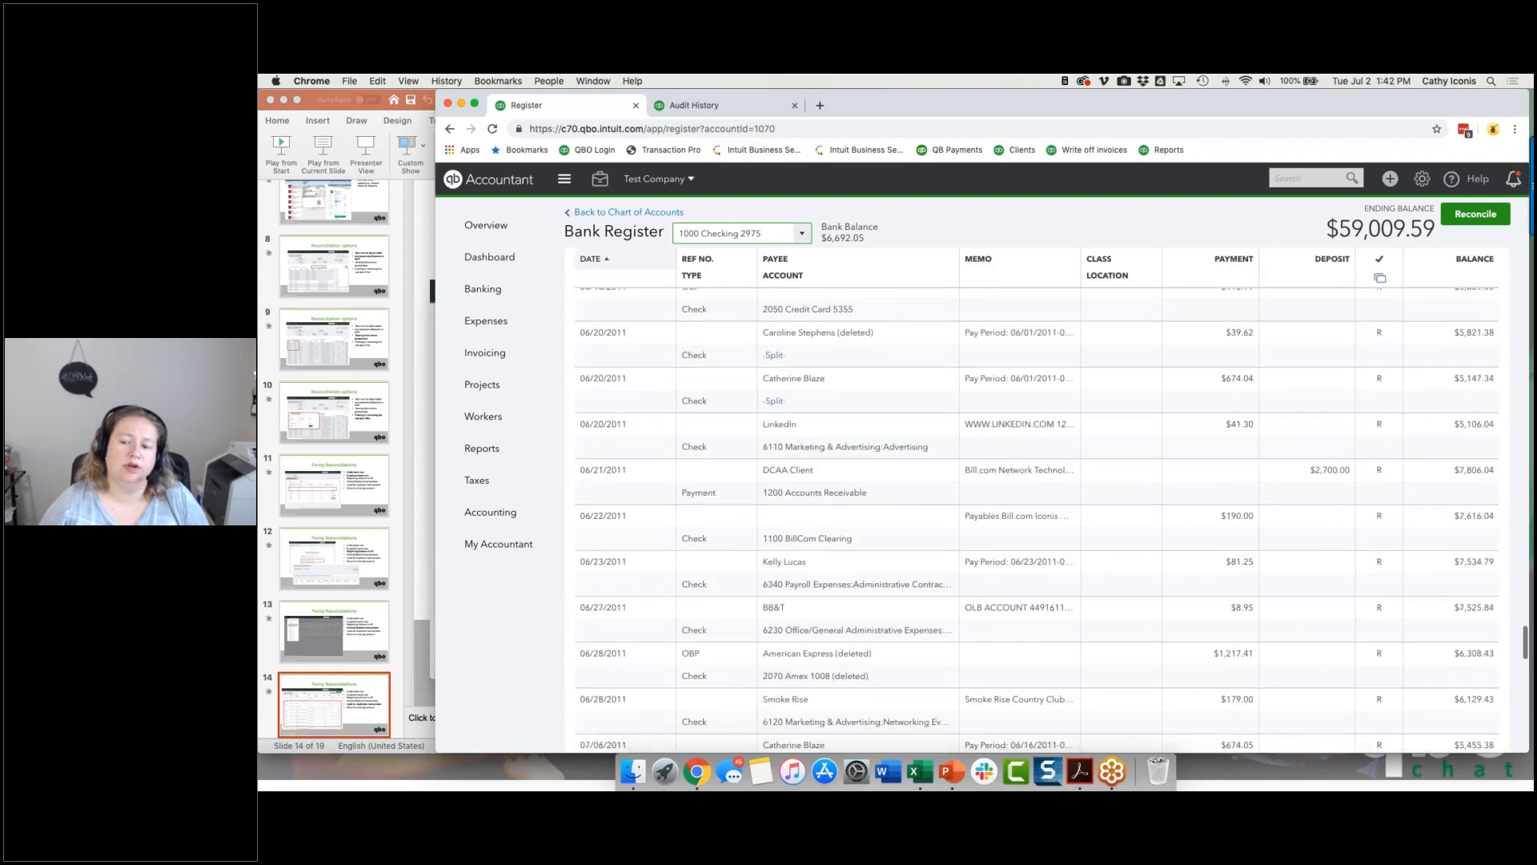
{"action": "left_click", "coordinate": [1450, 702]}
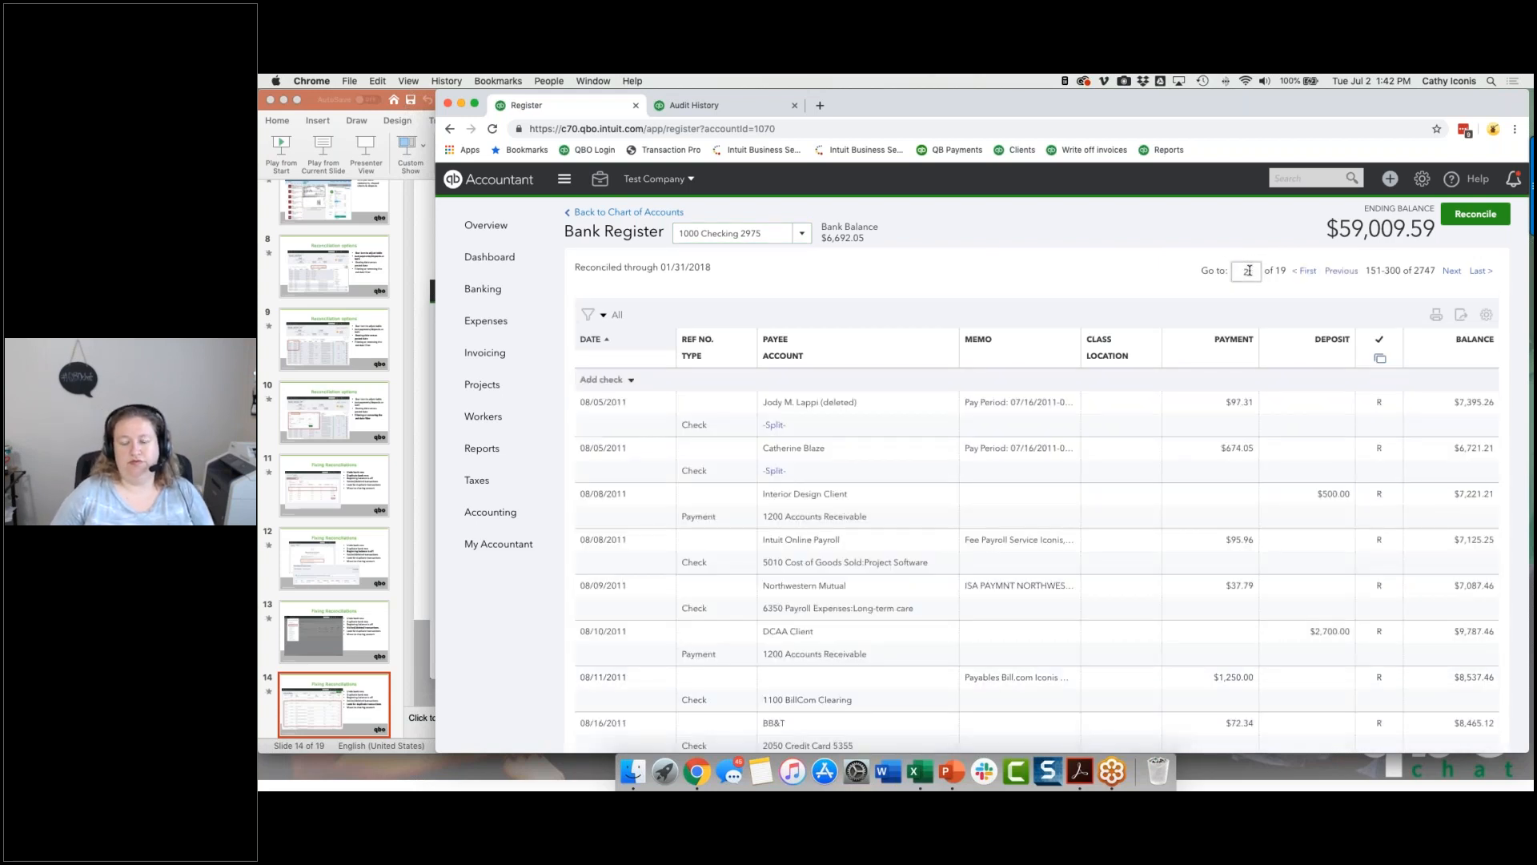
{"action": "left_click", "coordinate": [597, 318]}
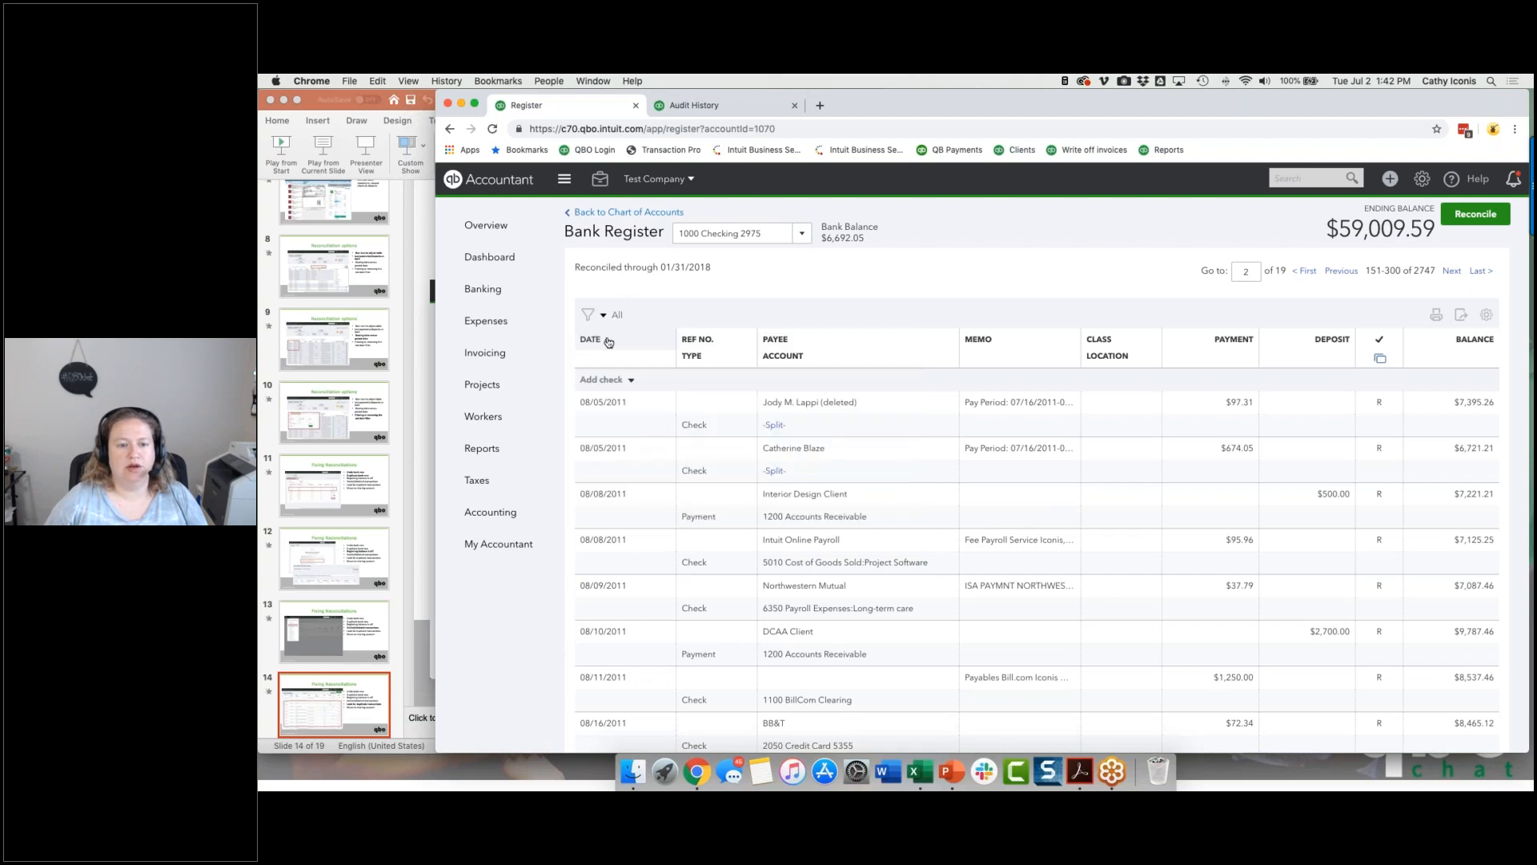
{"action": "left_click", "coordinate": [615, 340]}
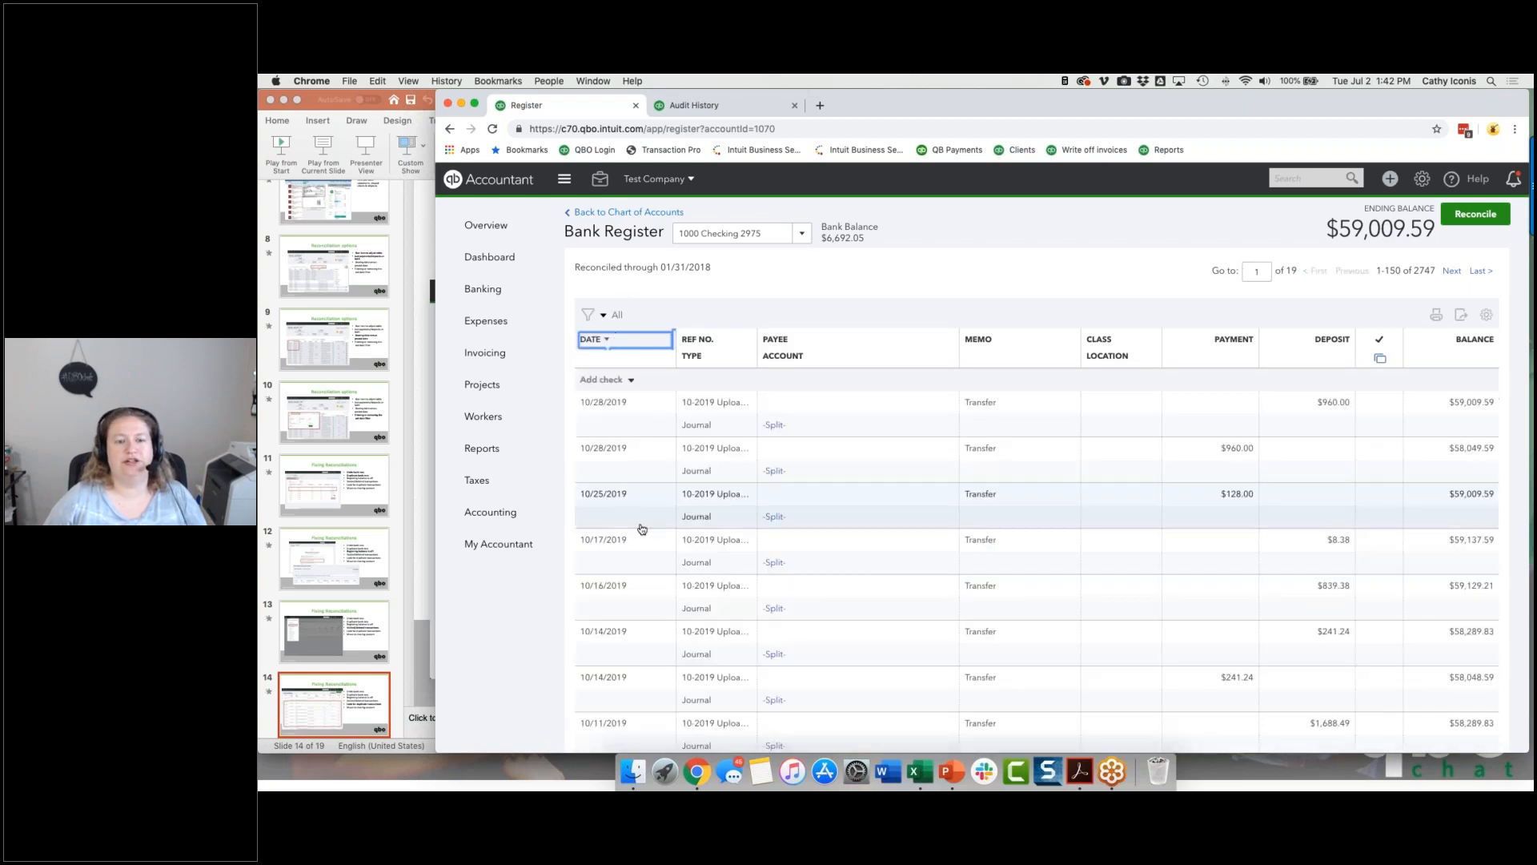
{"action": "scroll", "coordinate": [642, 436], "scroll_direction": "down", "scroll_amount": 5}
{"action": "scroll", "coordinate": [644, 435], "scroll_direction": "down", "scroll_amount": 15}
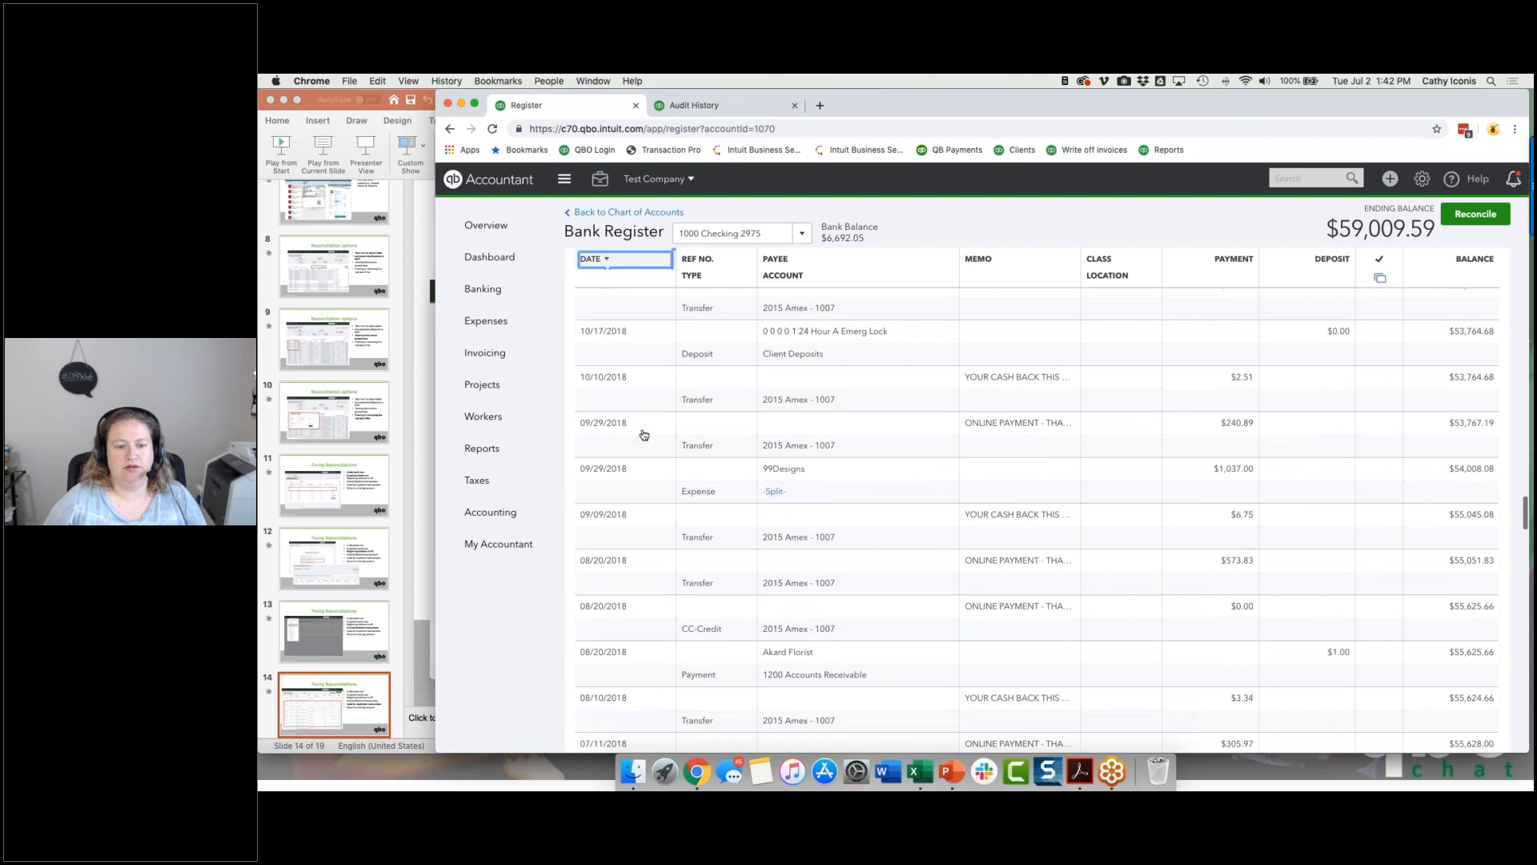
{"action": "scroll", "coordinate": [645, 435], "scroll_direction": "down", "scroll_amount": 8}
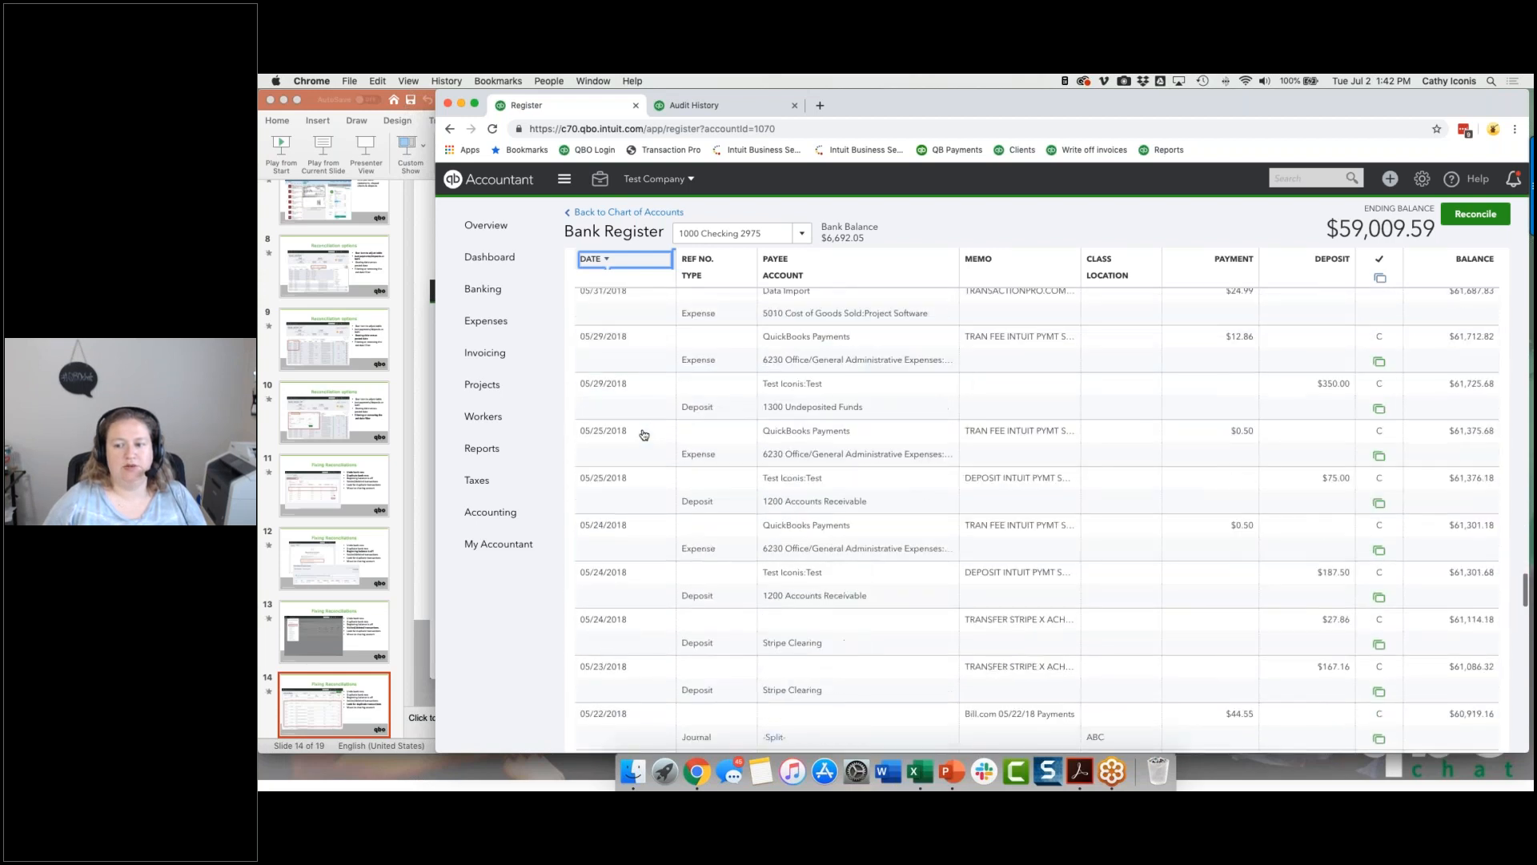
{"action": "scroll", "coordinate": [644, 435], "scroll_direction": "down", "scroll_amount": 5}
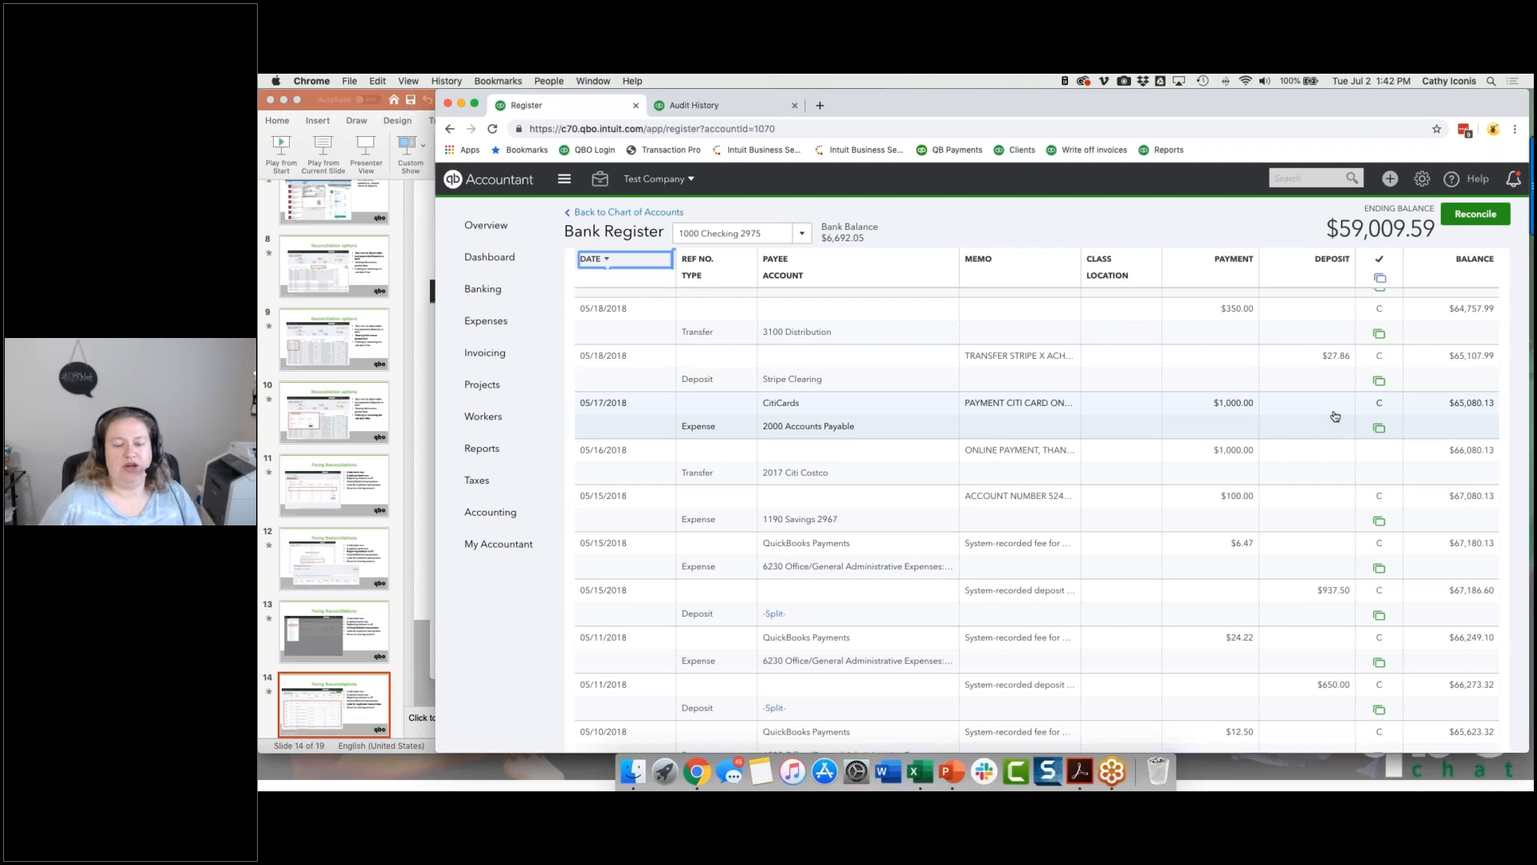
Step: Open the 05/16/2018 transfer of $1,000.00 to 2017 Citi Costco, examine its online banking match, and close it without saving
{"action": "left_click", "coordinate": [1186, 453]}
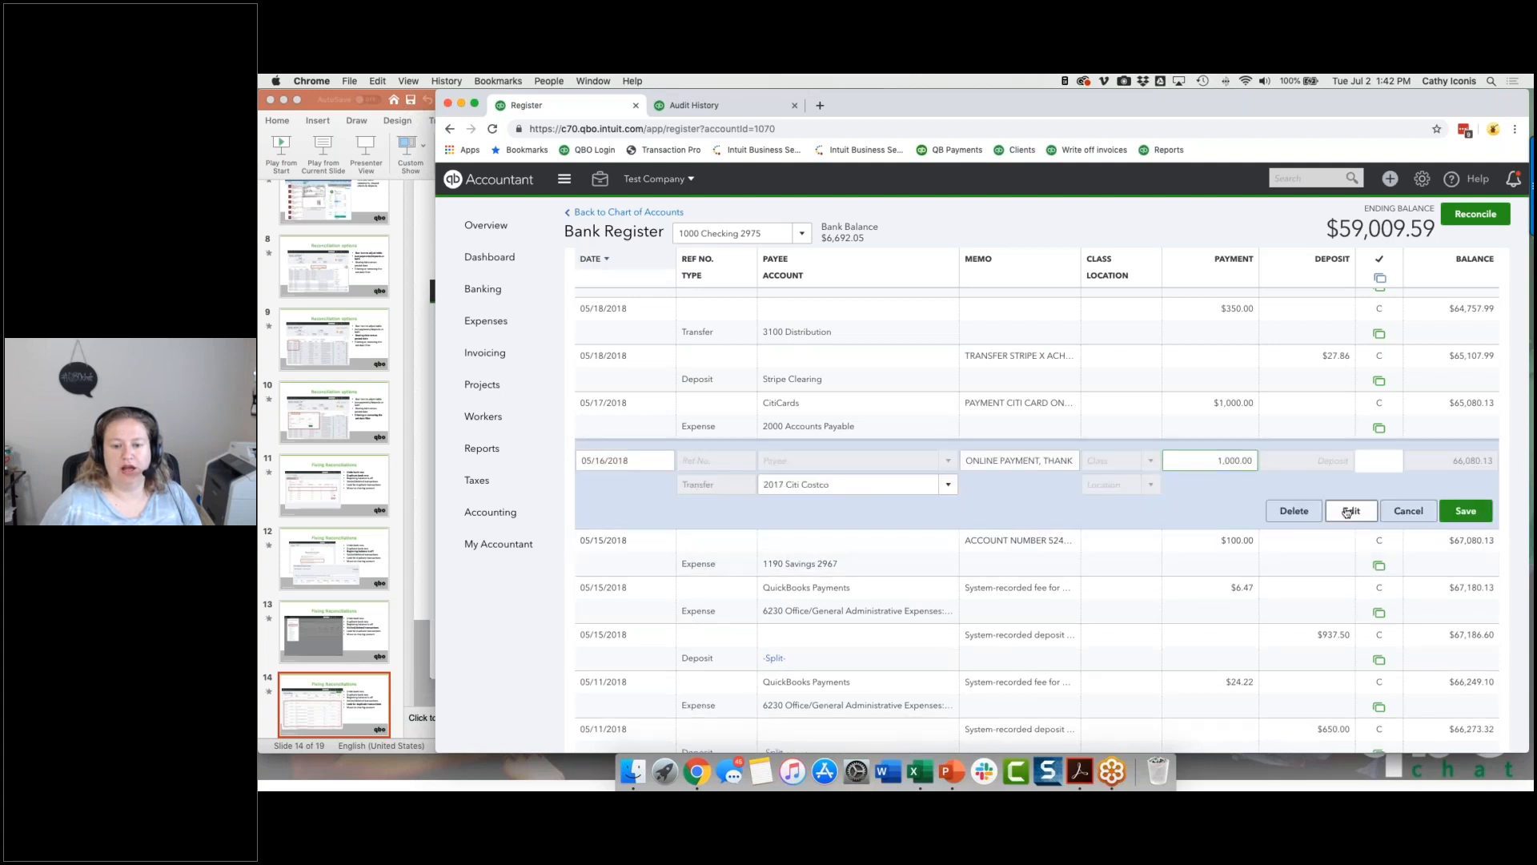
{"action": "left_click", "coordinate": [1350, 510]}
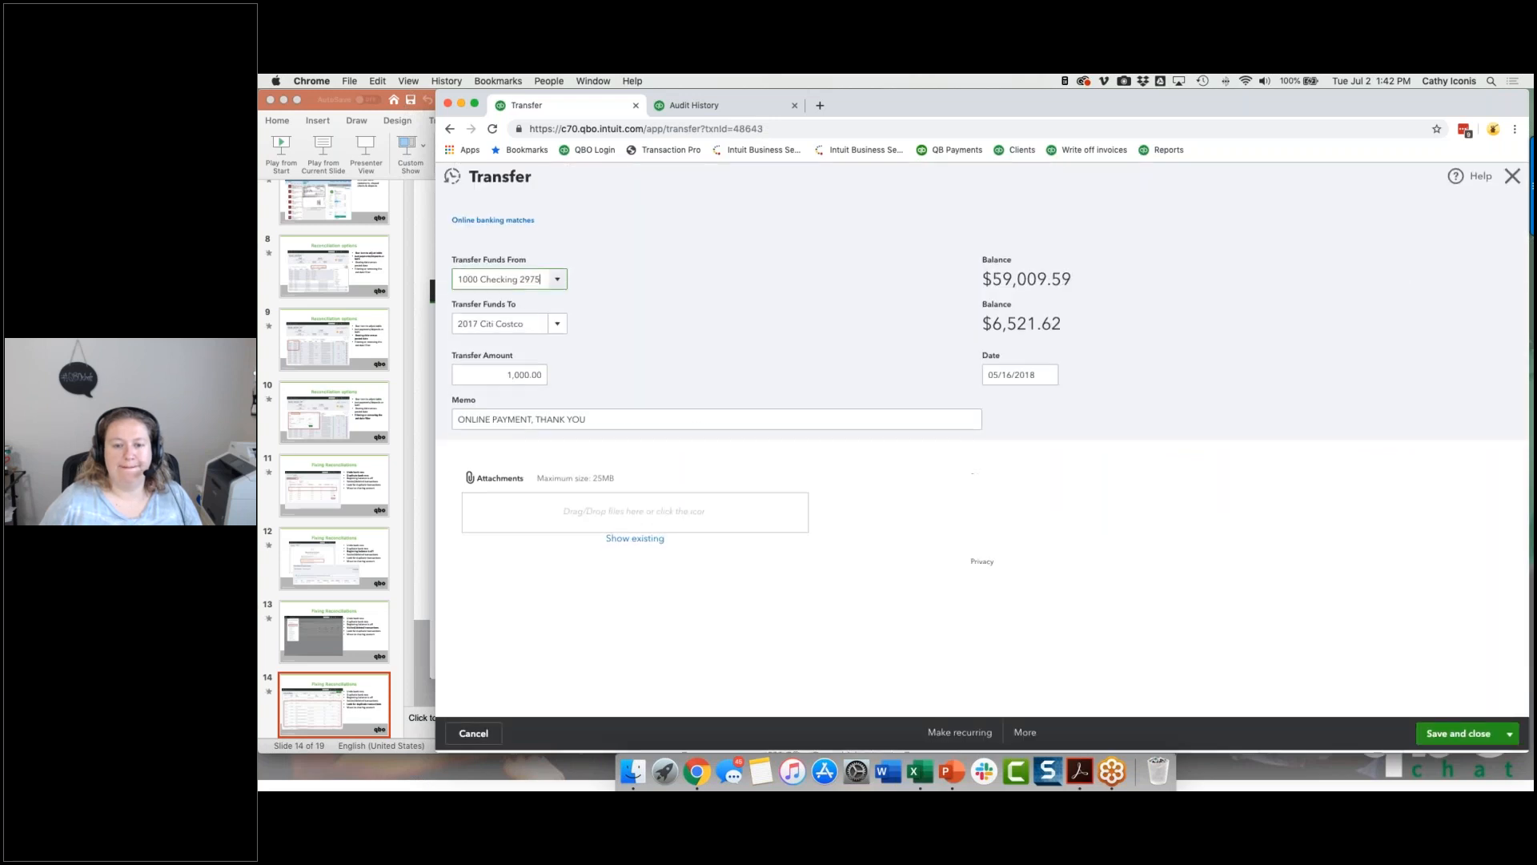
{"action": "left_click", "coordinate": [492, 382]}
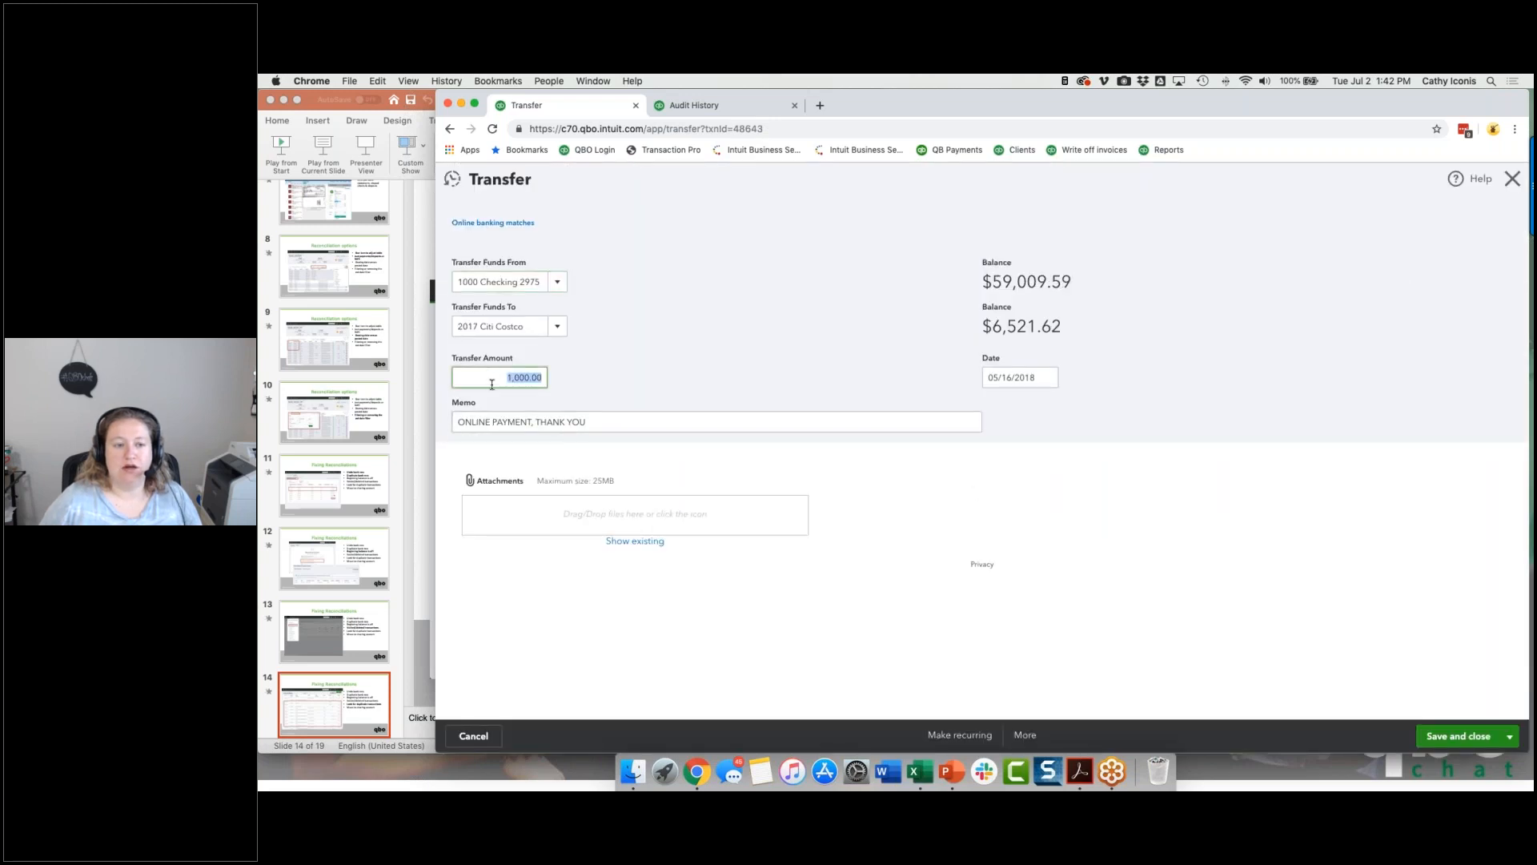
{"action": "left_click", "coordinate": [483, 225]}
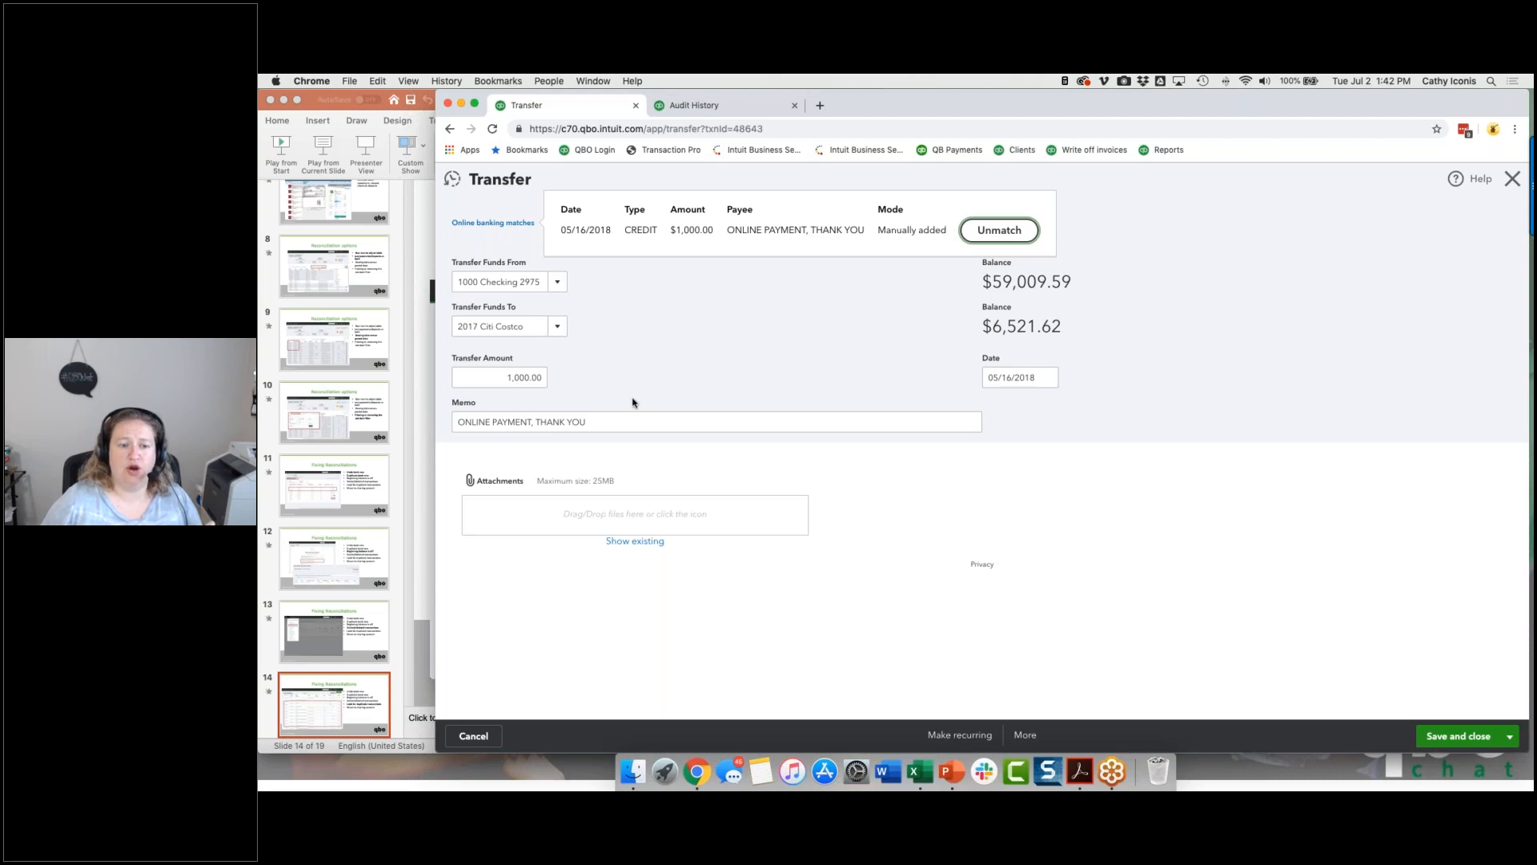
{"action": "left_click", "coordinate": [475, 735]}
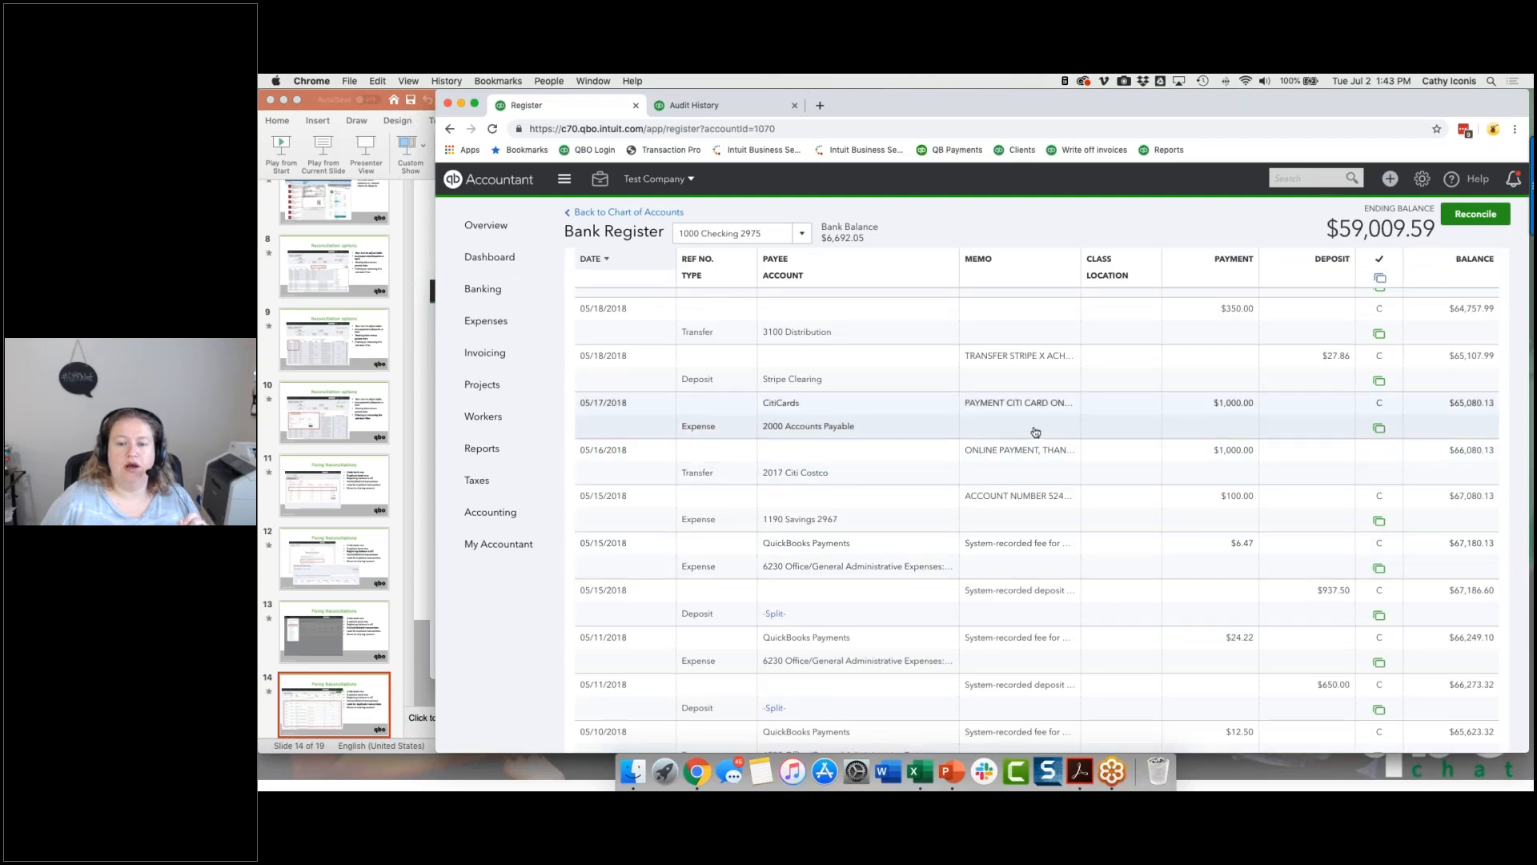
Step: Open the 05/17/2018 CitiCards expense of $1,000.00 and examine its payment account and online banking match
{"action": "left_click", "coordinate": [1107, 436]}
{"action": "left_click", "coordinate": [1353, 472]}
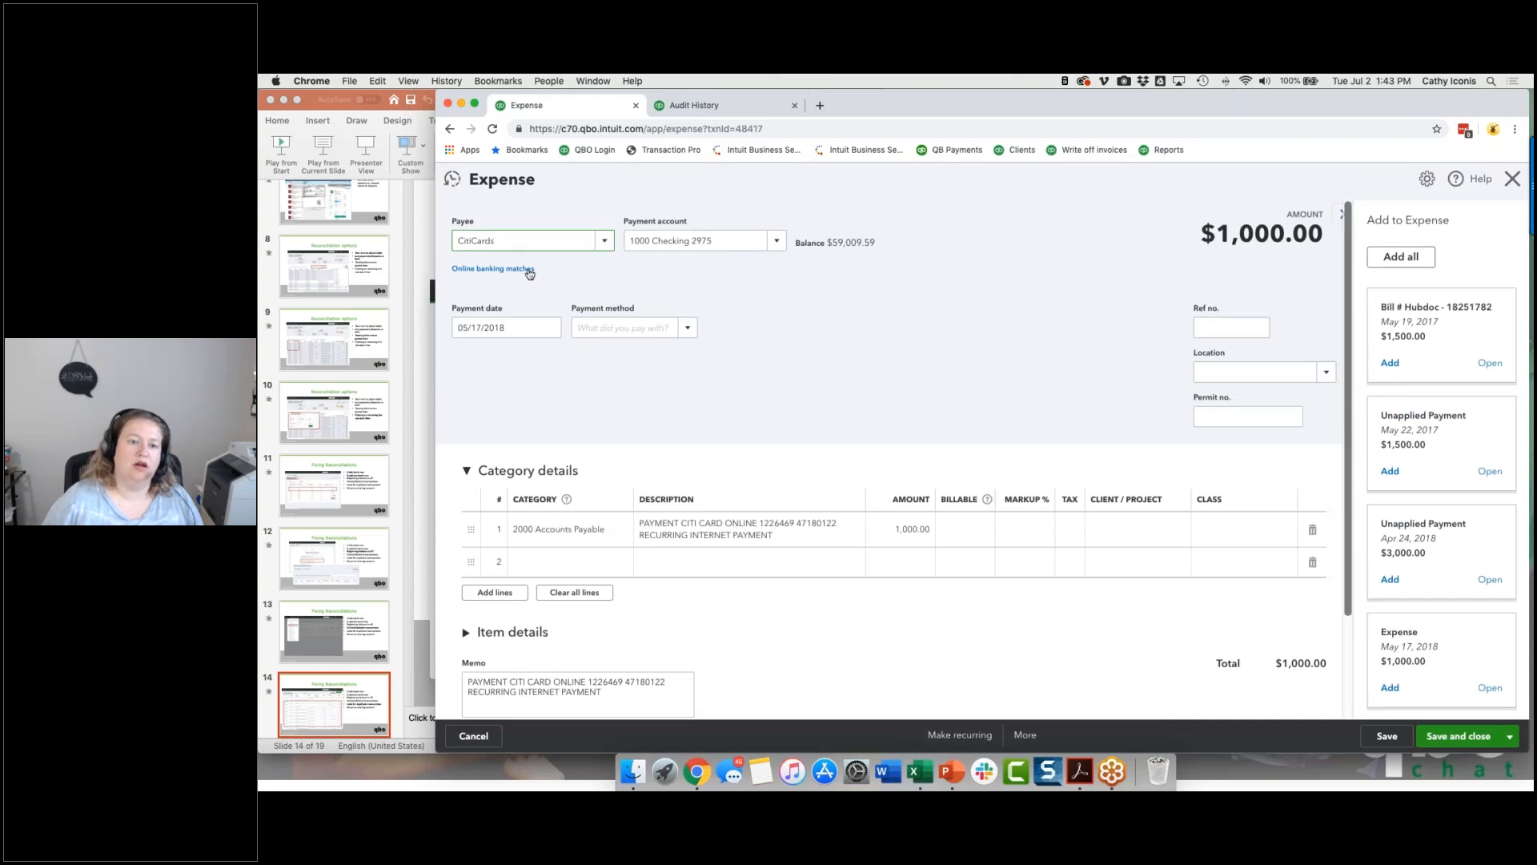
{"action": "left_click", "coordinate": [529, 271]}
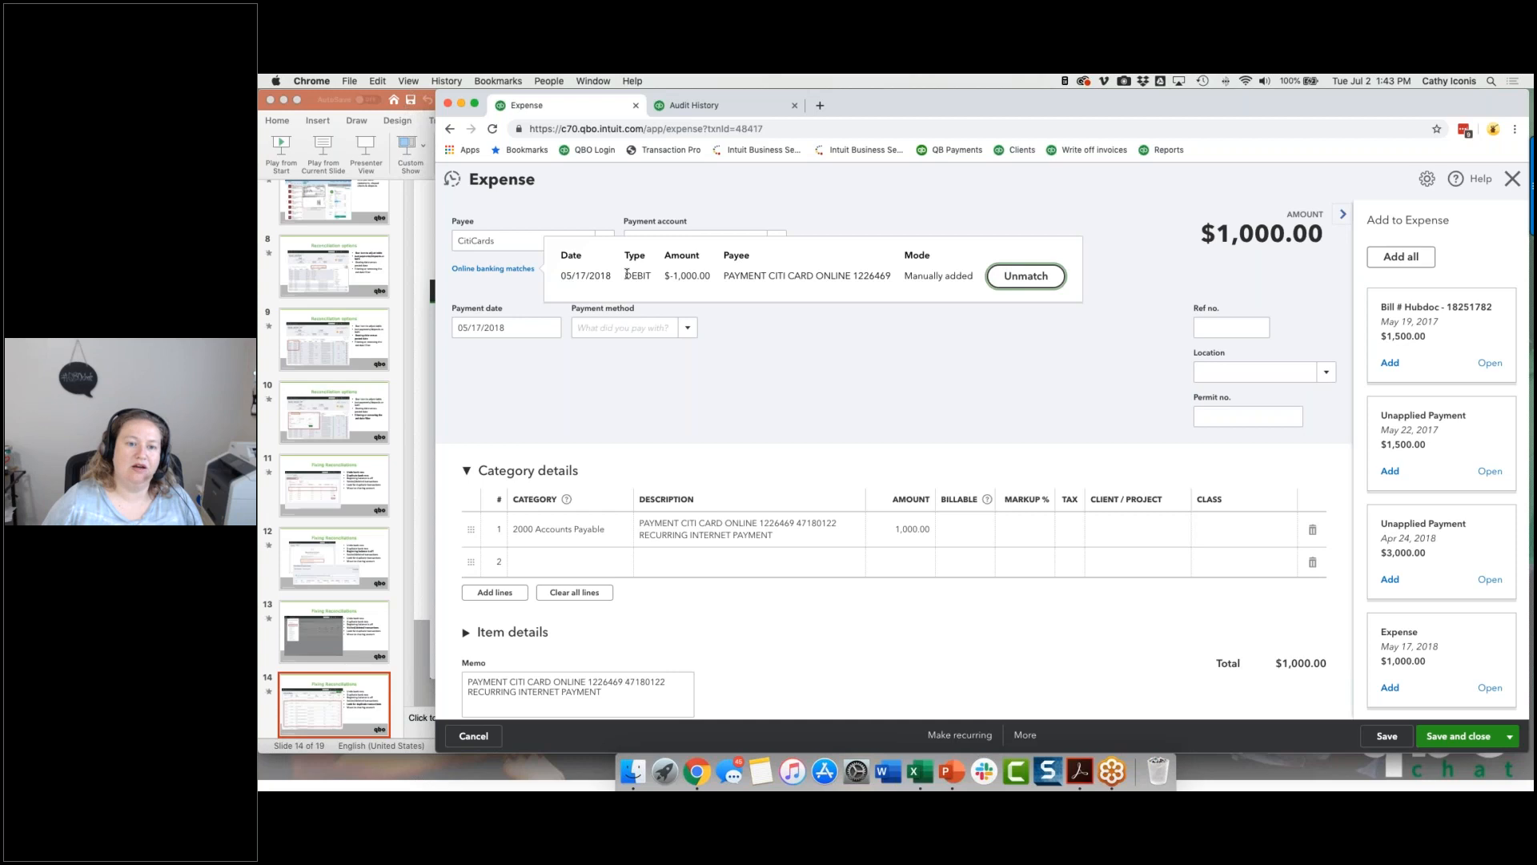
{"action": "left_click_drag", "start_coordinate": [628, 240], "coordinate": [712, 245]}
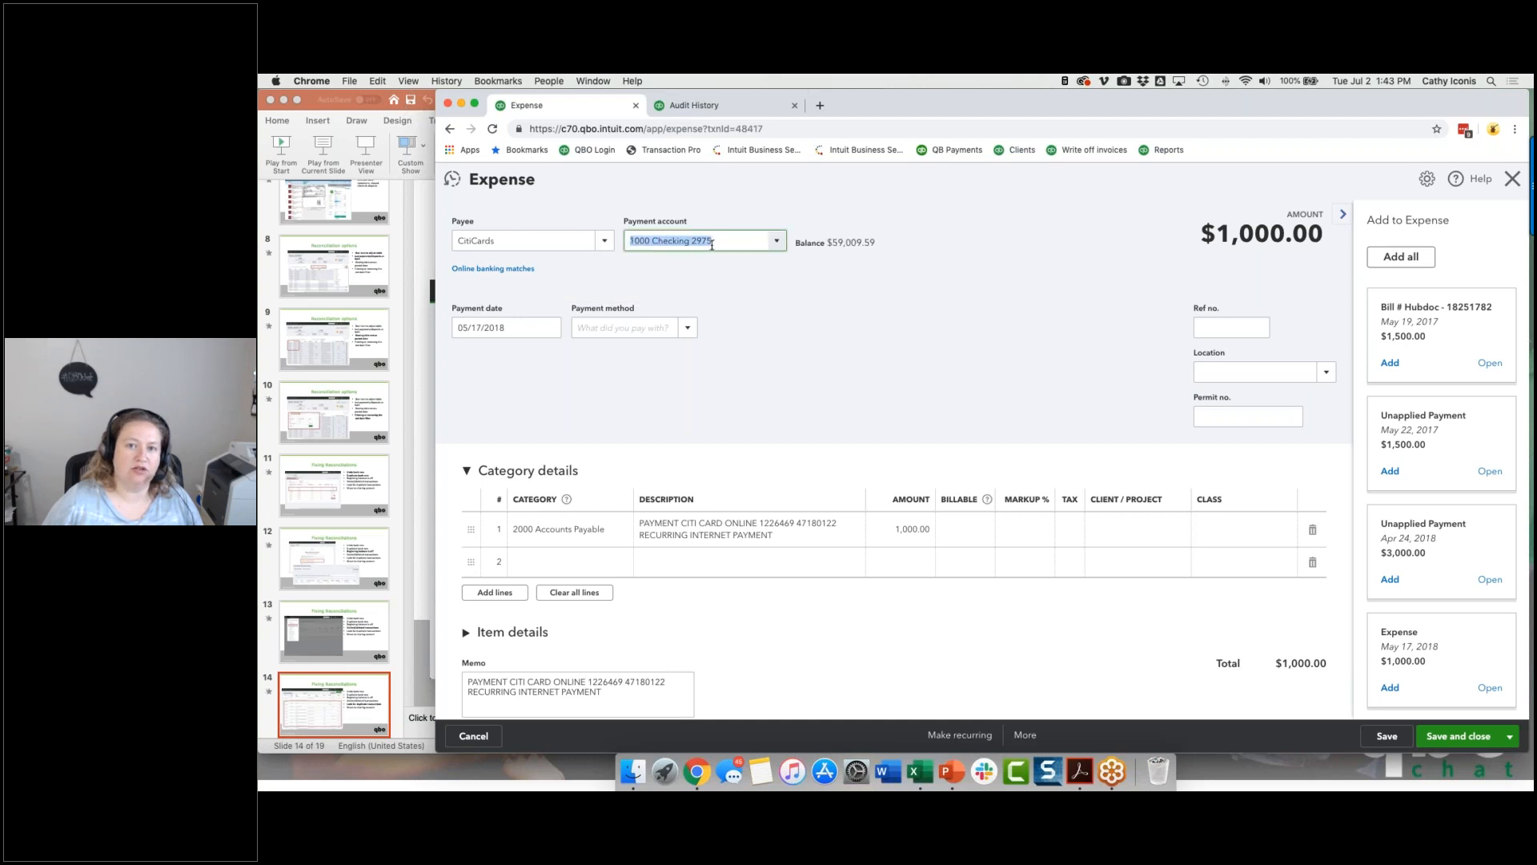
{"action": "left_click", "coordinate": [474, 272]}
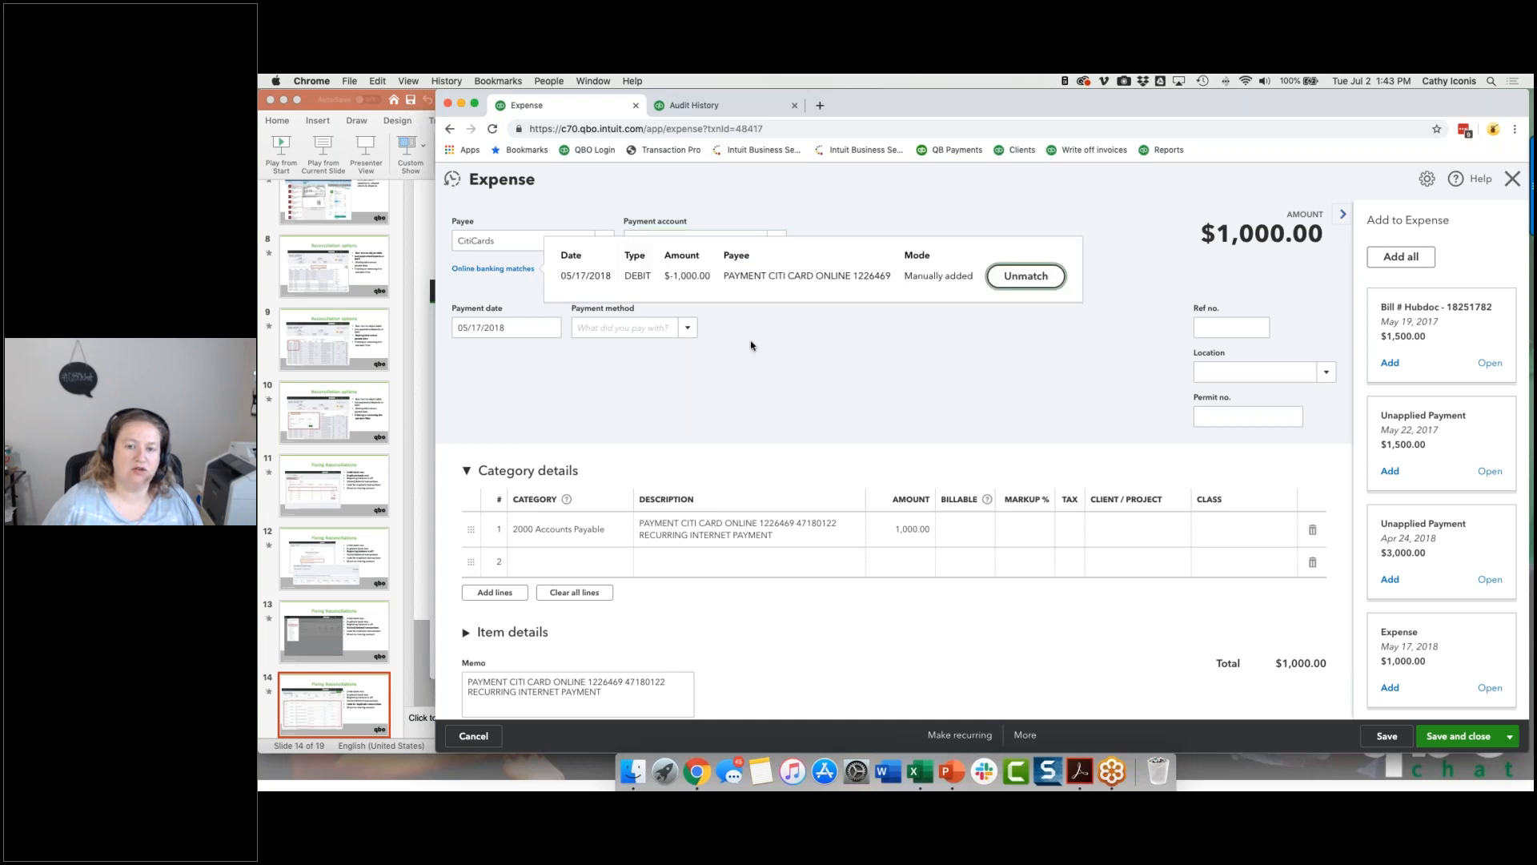
Step: Leave the CitiCards expense without saving, reopen the 05/16/2018 transfer to 2017 Citi Costco from the register, and examine its online banking match
{"action": "left_click", "coordinate": [775, 352]}
{"action": "left_click", "coordinate": [1512, 180]}
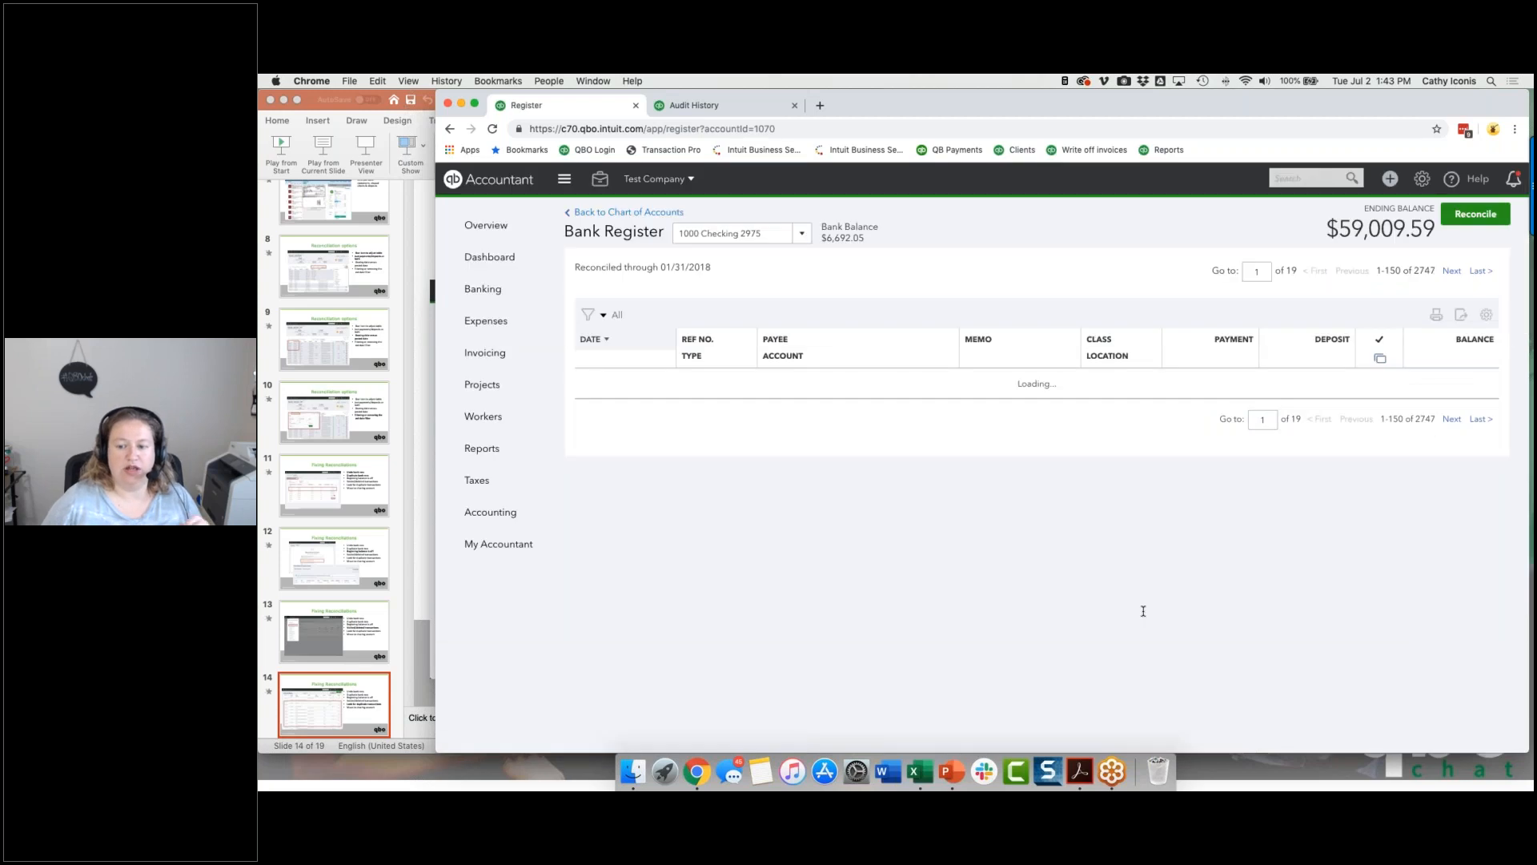
{"action": "left_click", "coordinate": [1185, 487]}
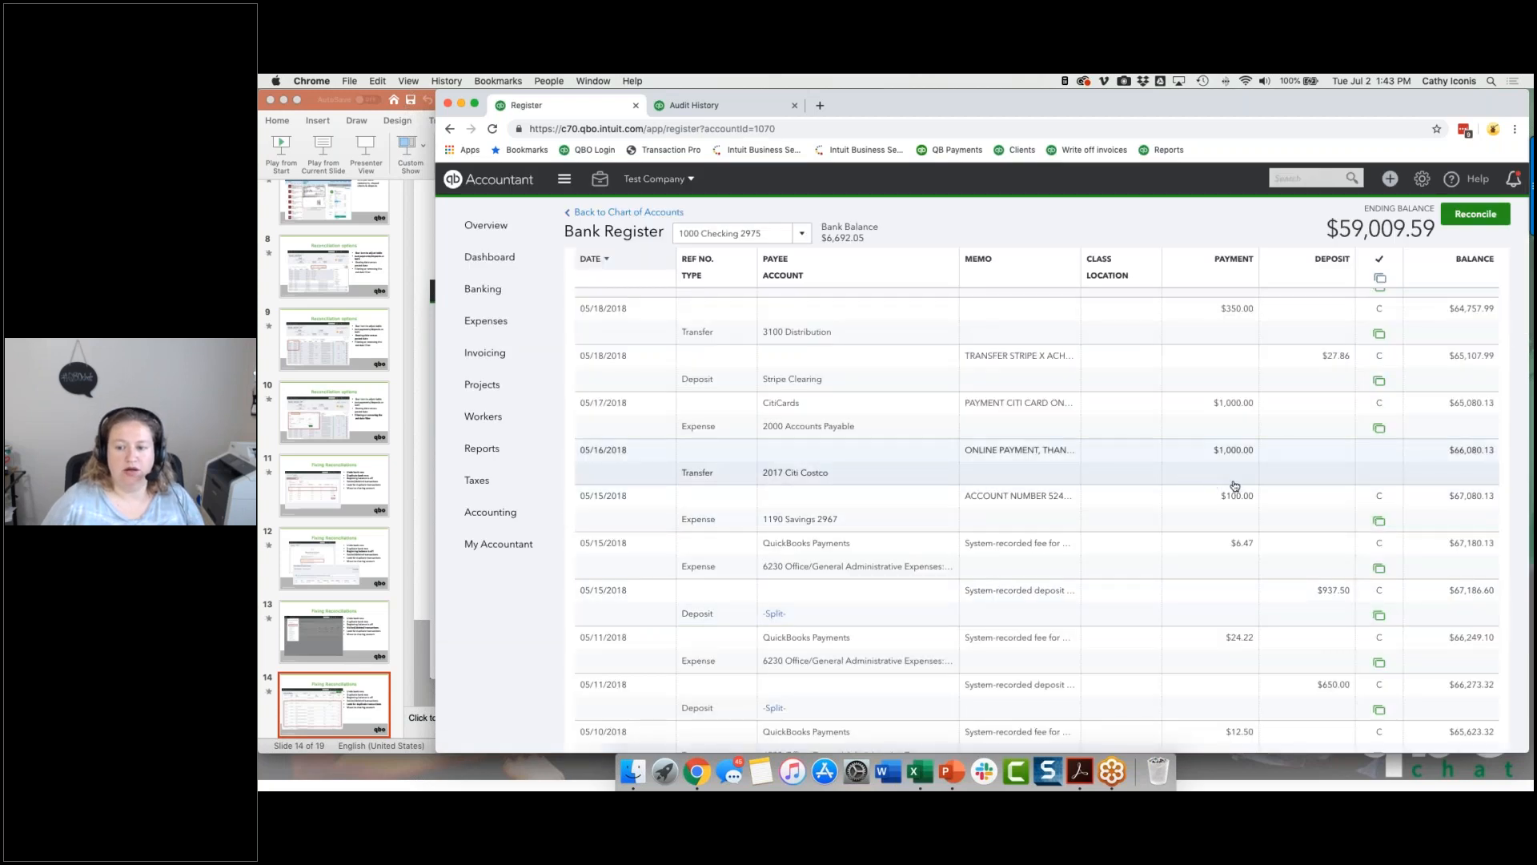
{"action": "left_click", "coordinate": [1341, 512]}
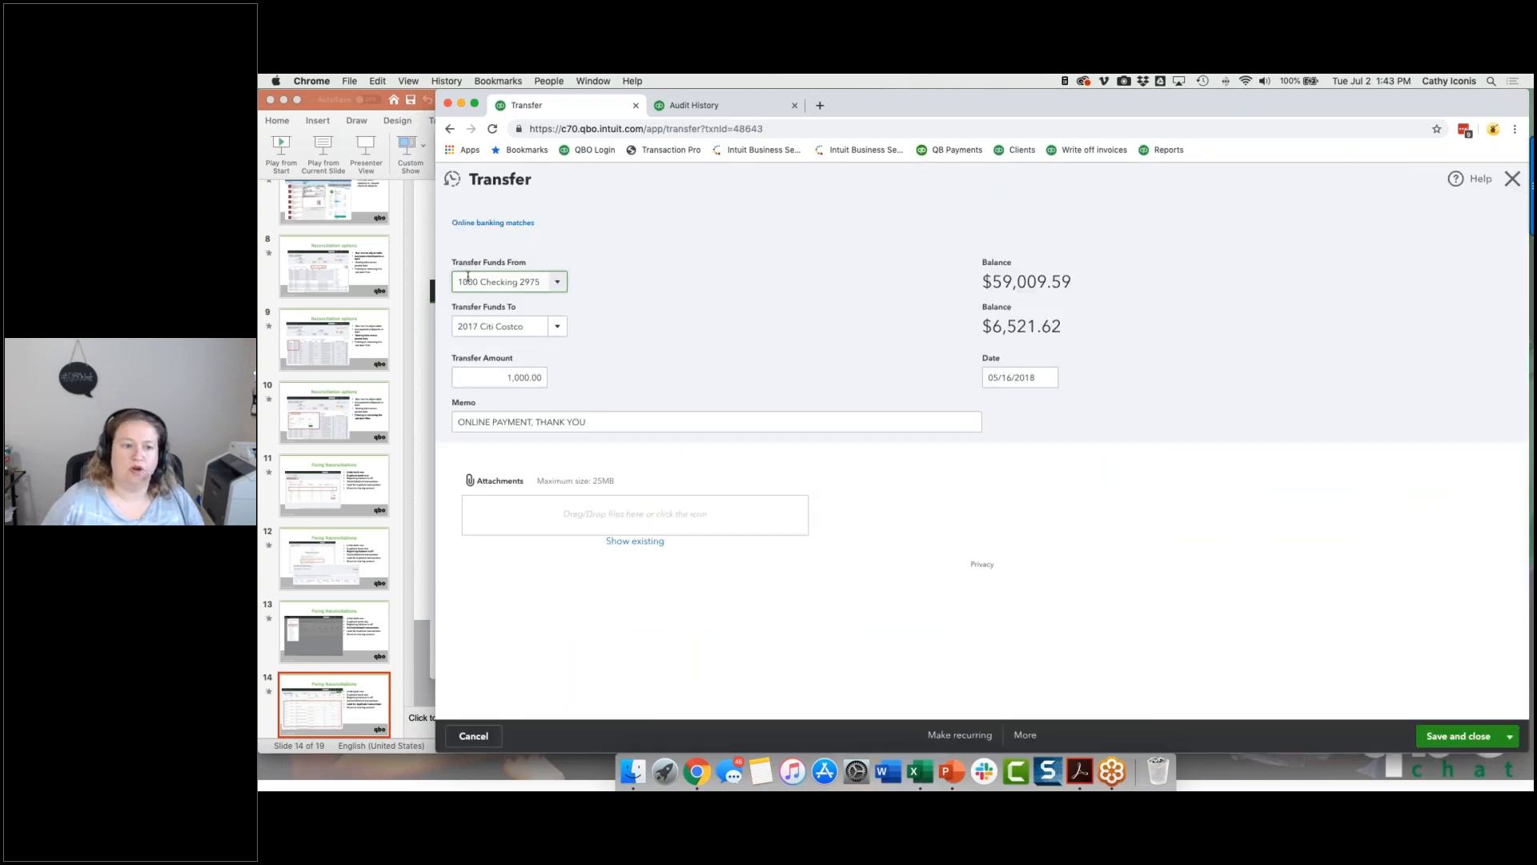
{"action": "left_click", "coordinate": [473, 225]}
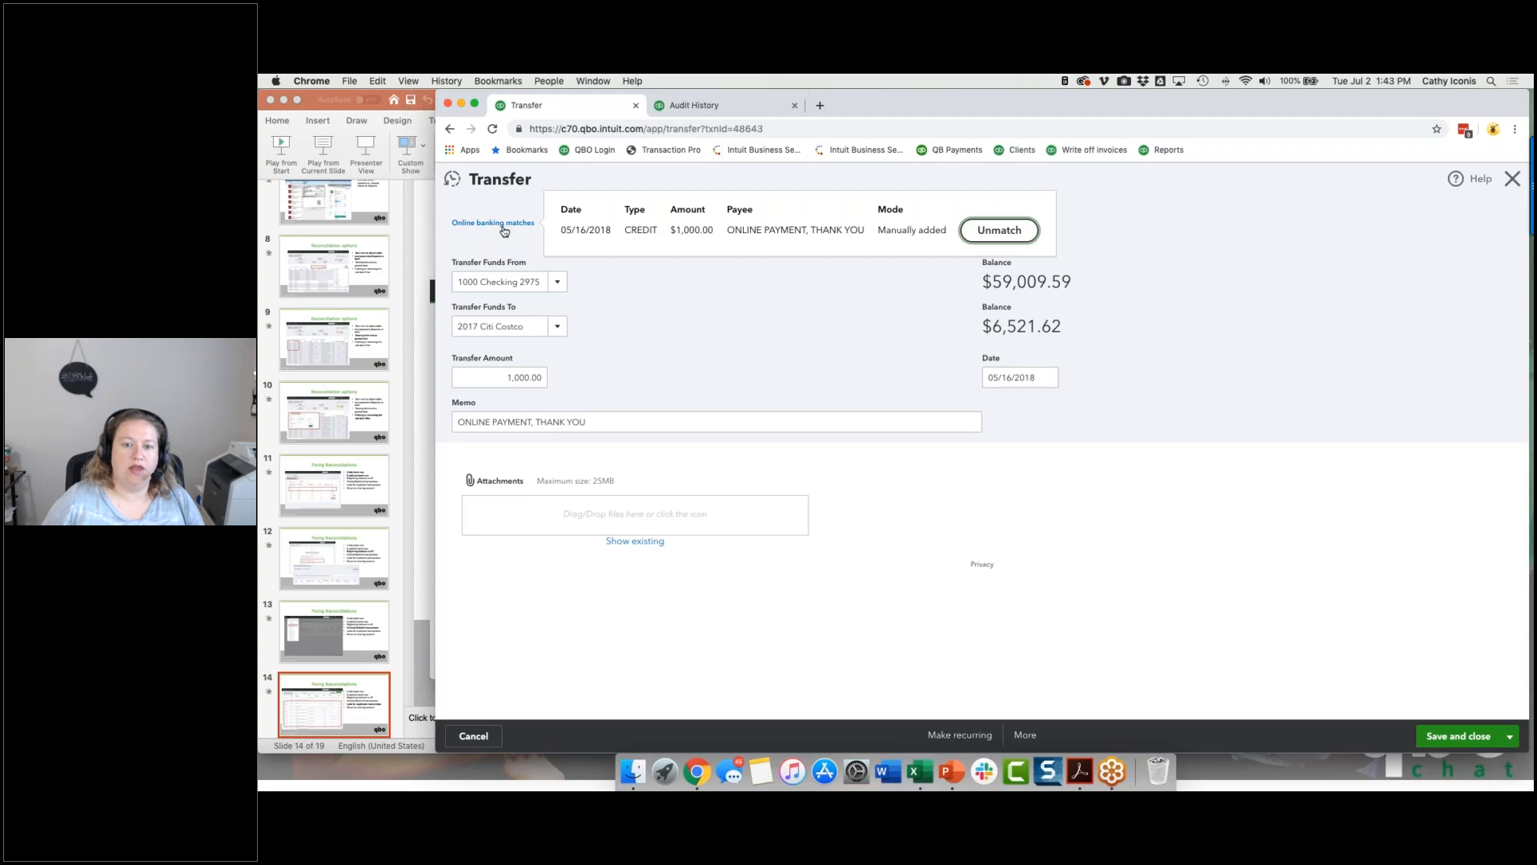
{"action": "left_click_drag", "start_coordinate": [743, 231], "coordinate": [845, 230]}
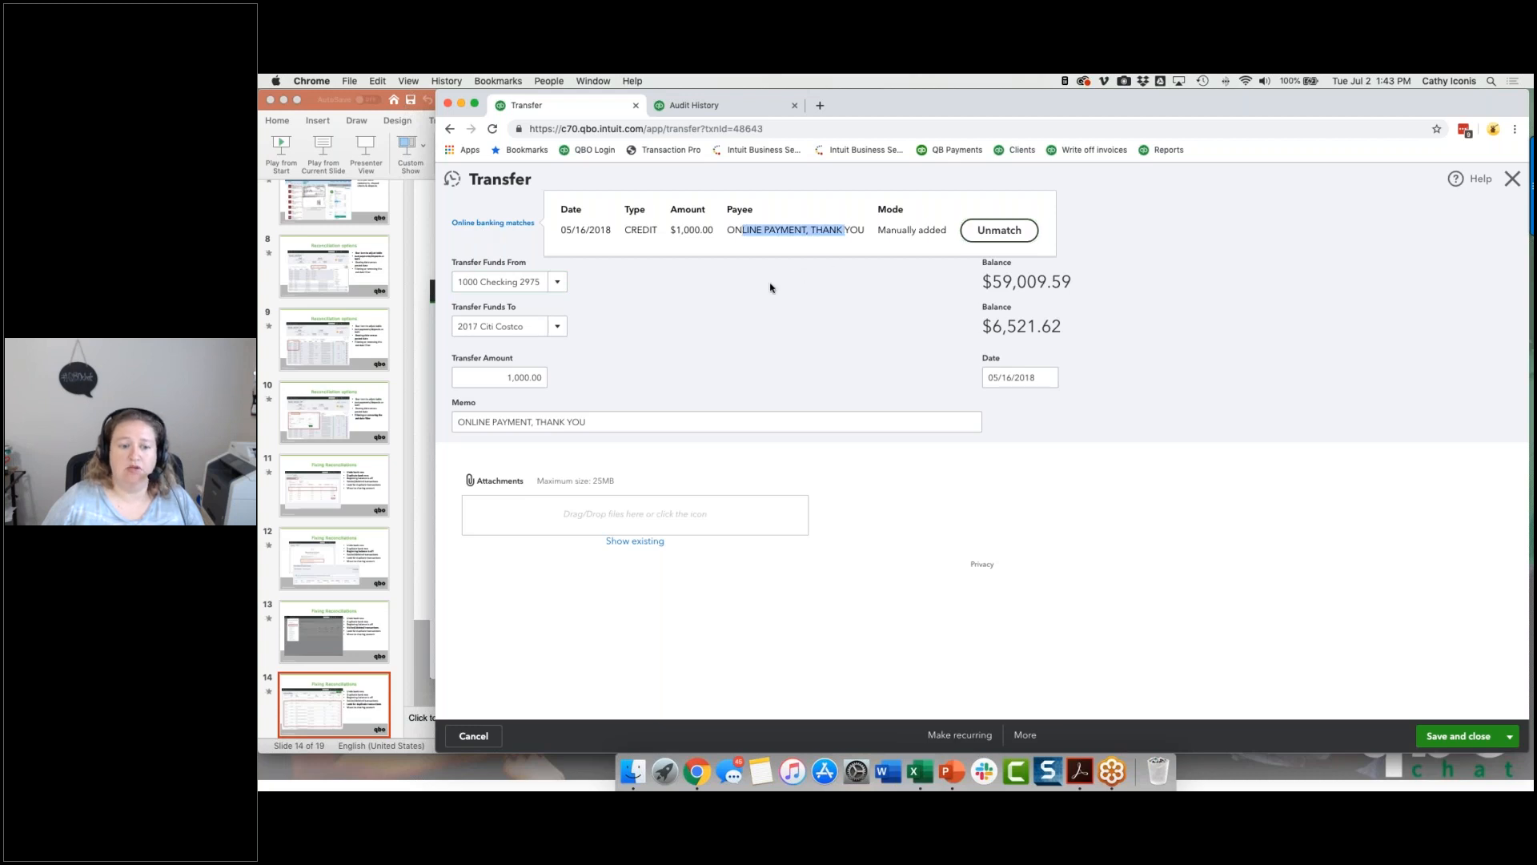
{"action": "left_click", "coordinate": [718, 314]}
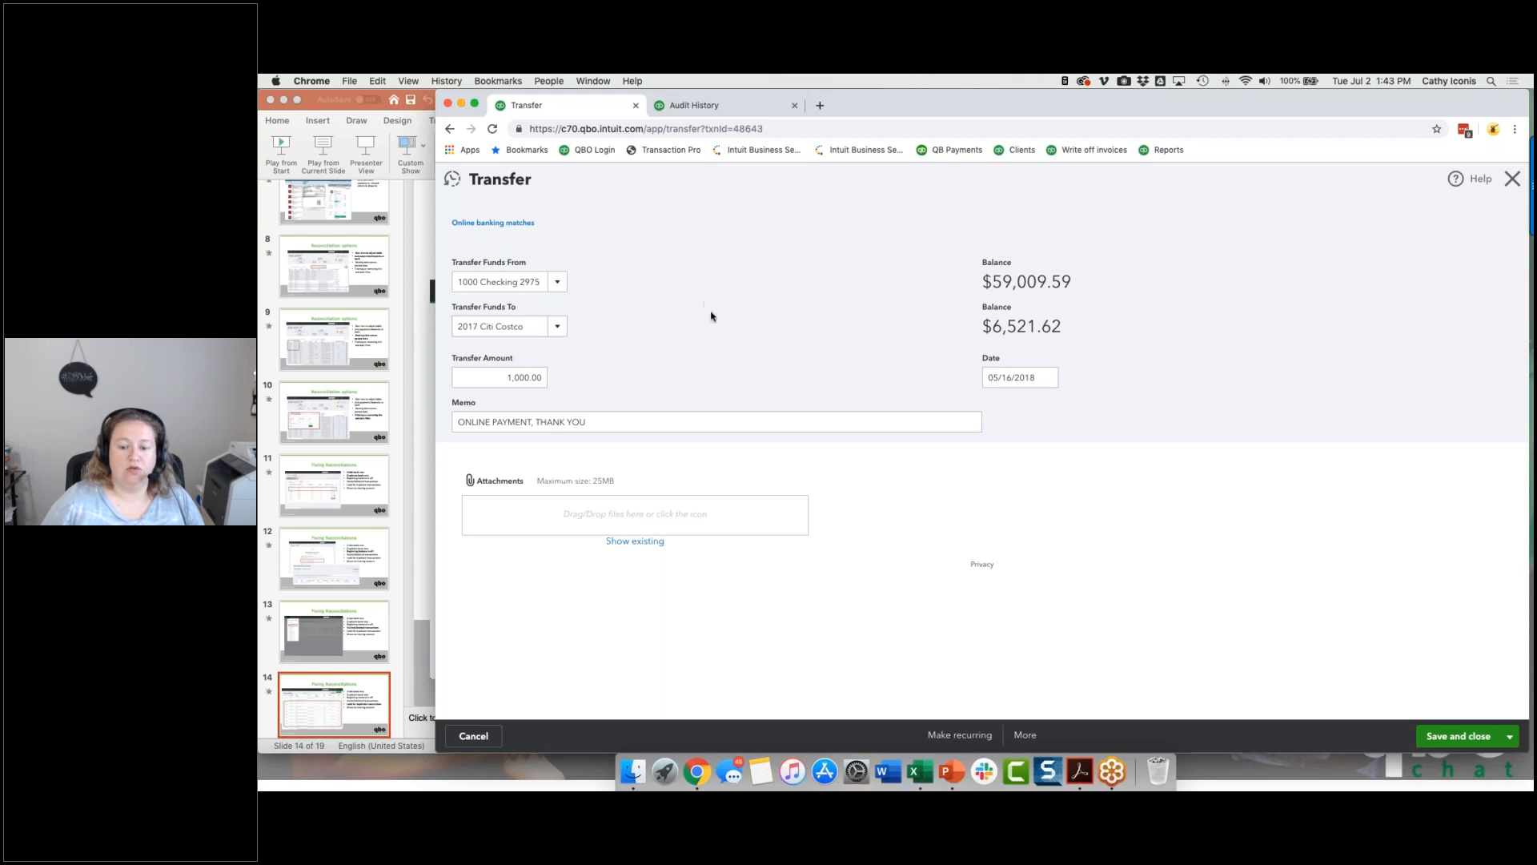
Step: Void the 05/16/2018 transfer of $1,000.00 from 1000 Checking to 2017 Citi Costco and confirm the prompts
{"action": "left_click", "coordinate": [1022, 738]}
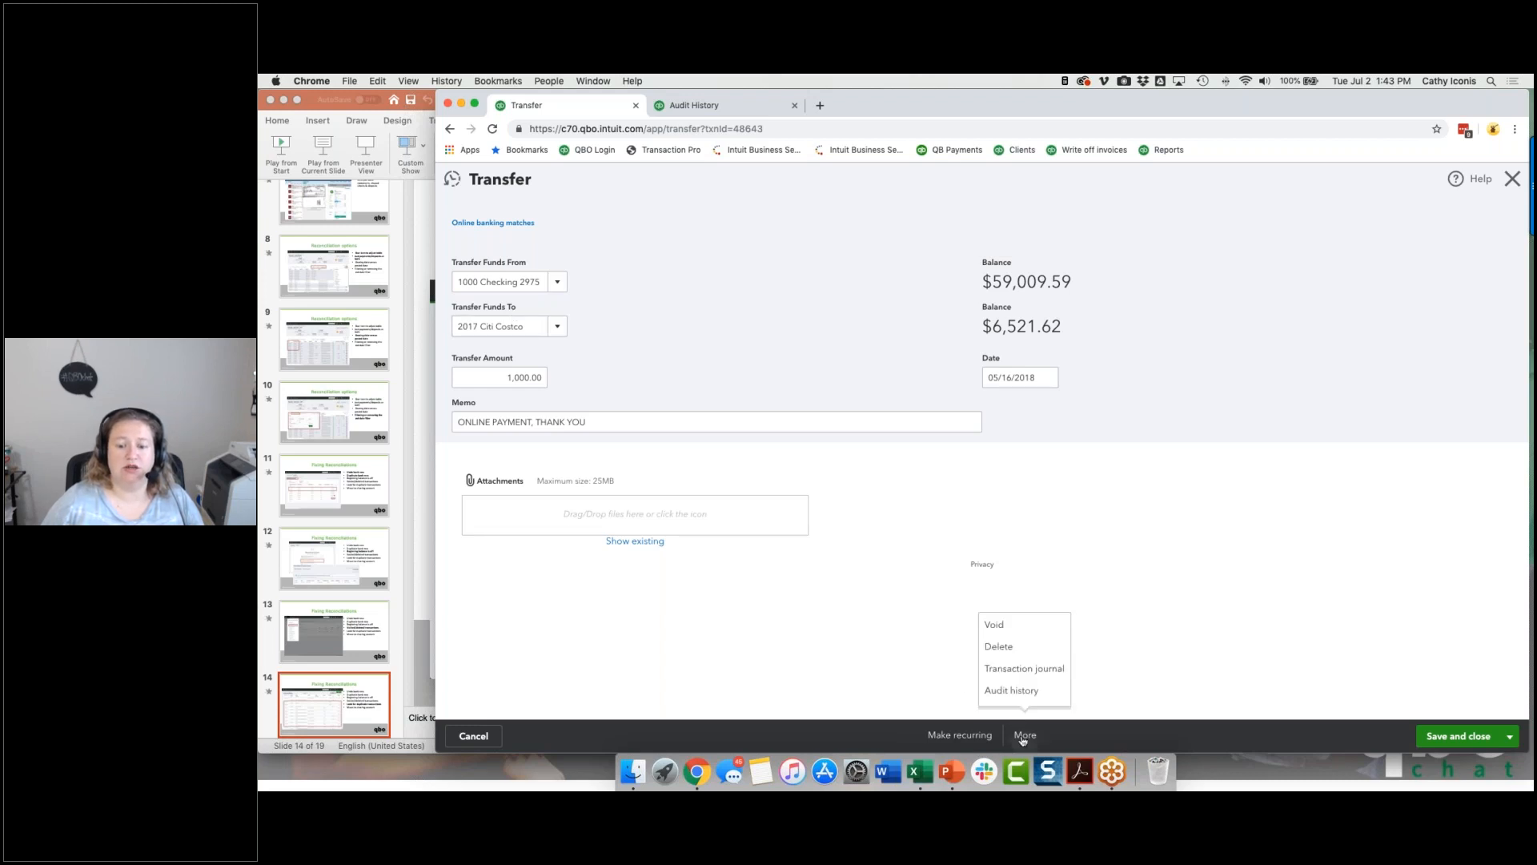
{"action": "left_click", "coordinate": [1005, 626]}
{"action": "left_click", "coordinate": [905, 498]}
{"action": "left_click", "coordinate": [980, 499]}
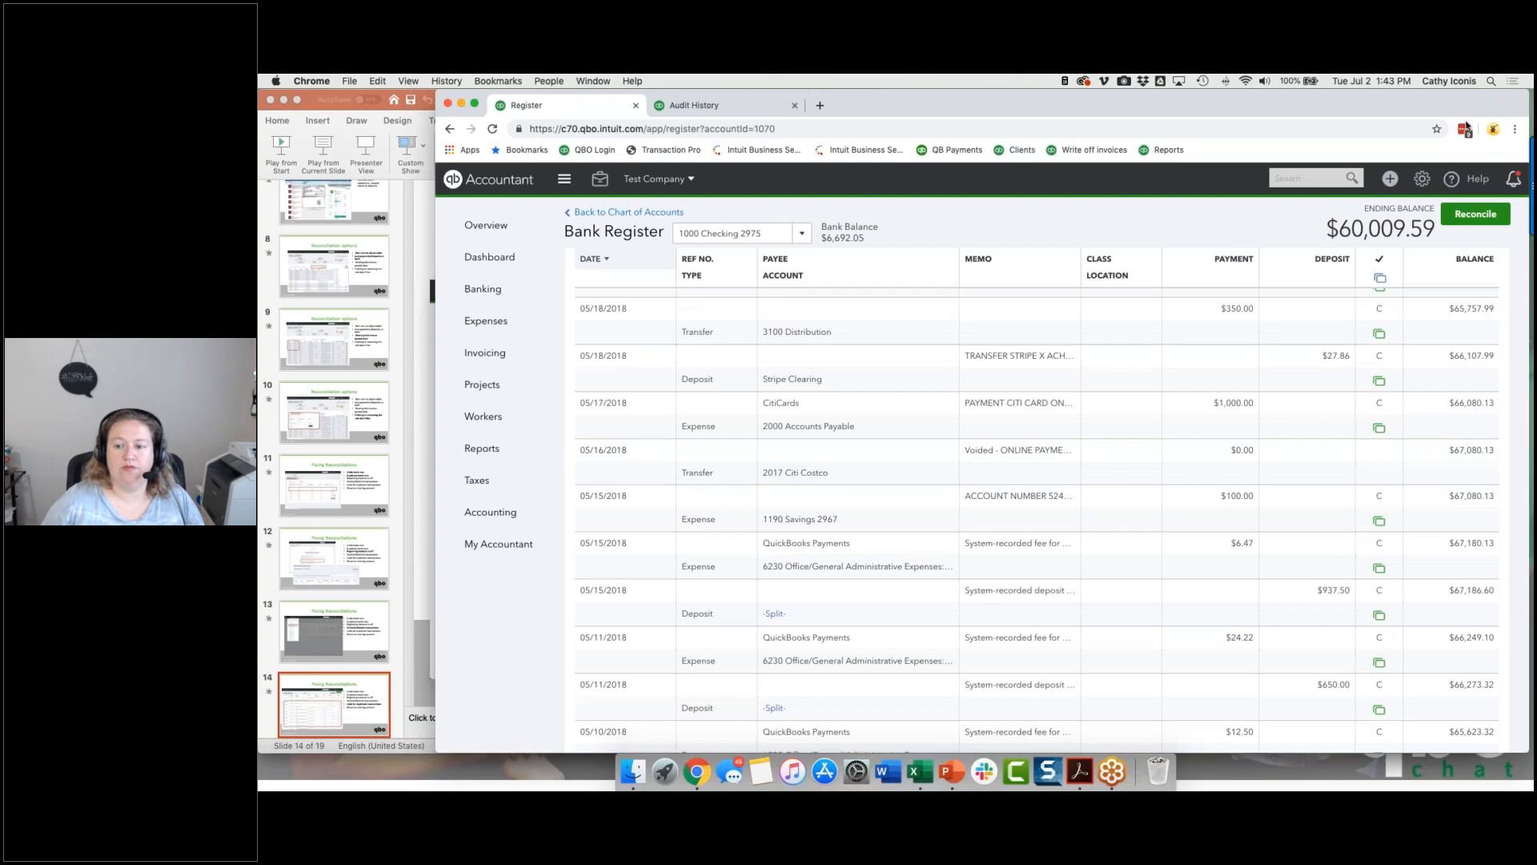
Step: Open the voided 05/16/2018 transfer from the register, check it for an online banking match, and close it without saving
{"action": "left_click", "coordinate": [1192, 476]}
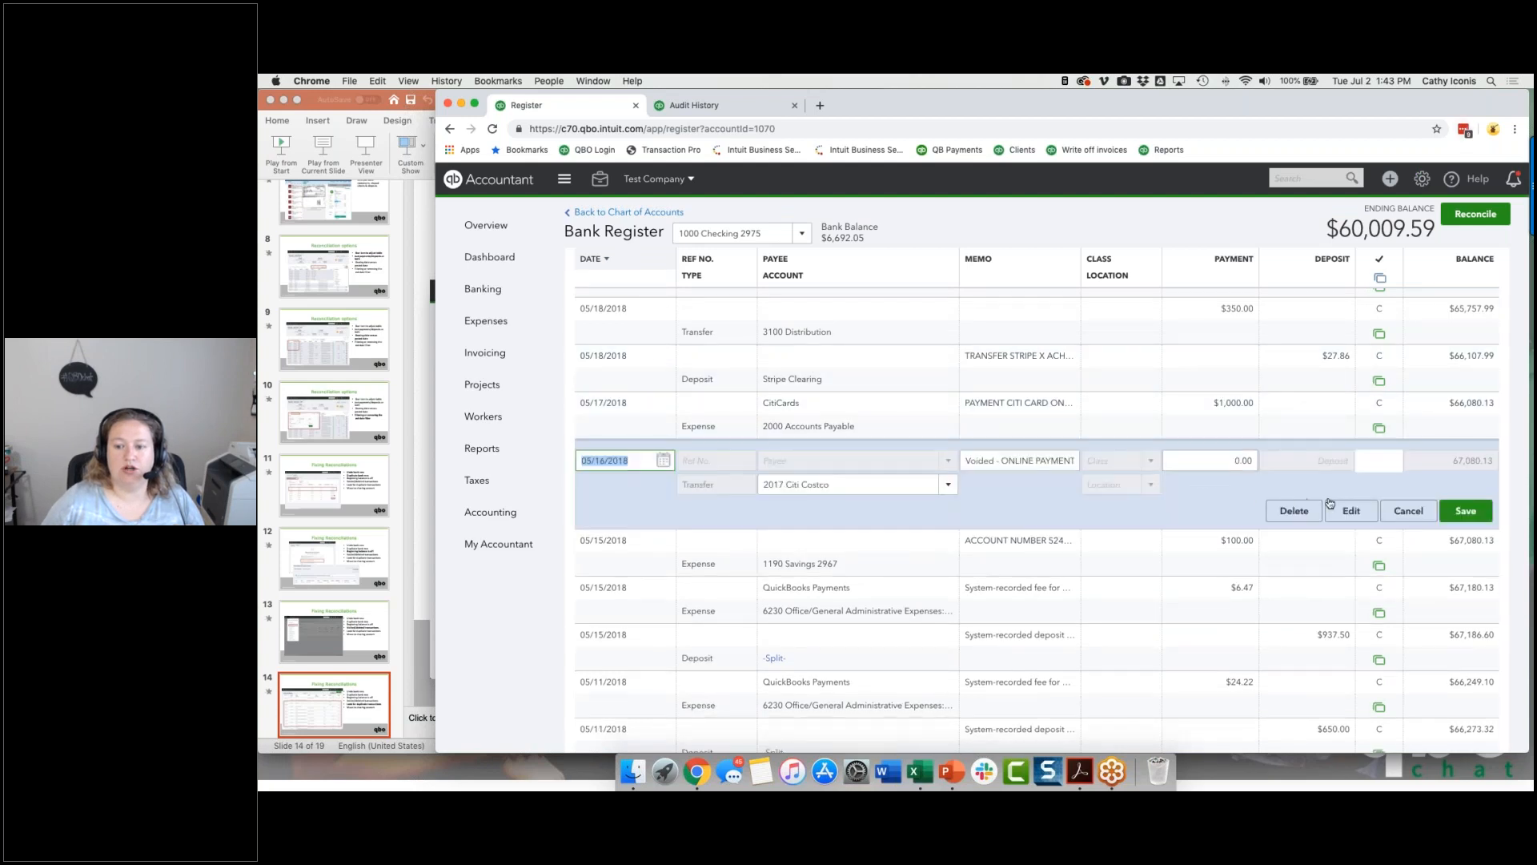
{"action": "left_click", "coordinate": [1329, 510]}
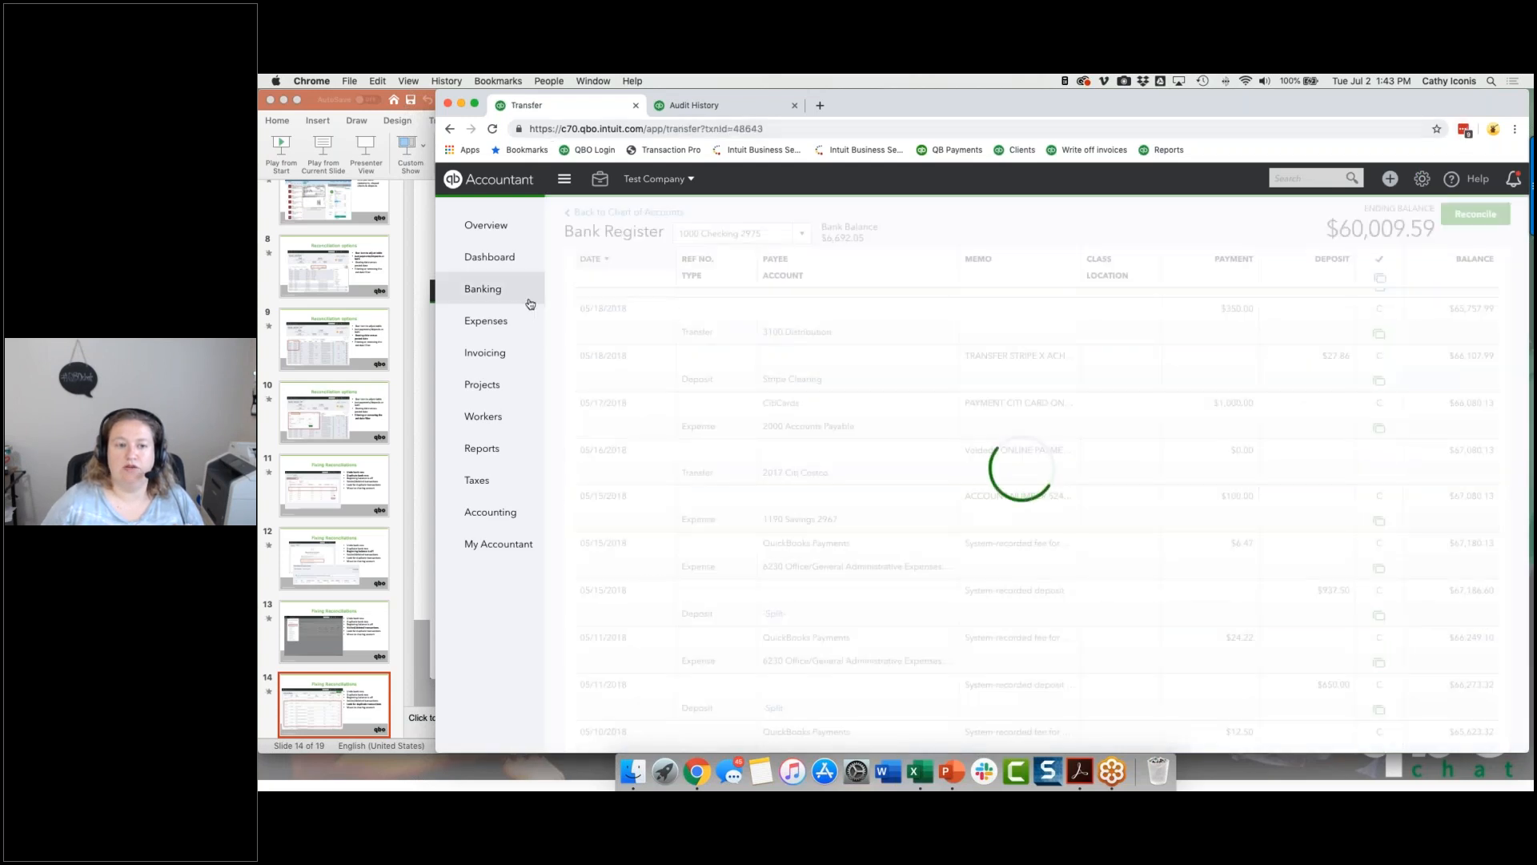
{"action": "mouse_move", "coordinate": [530, 304]}
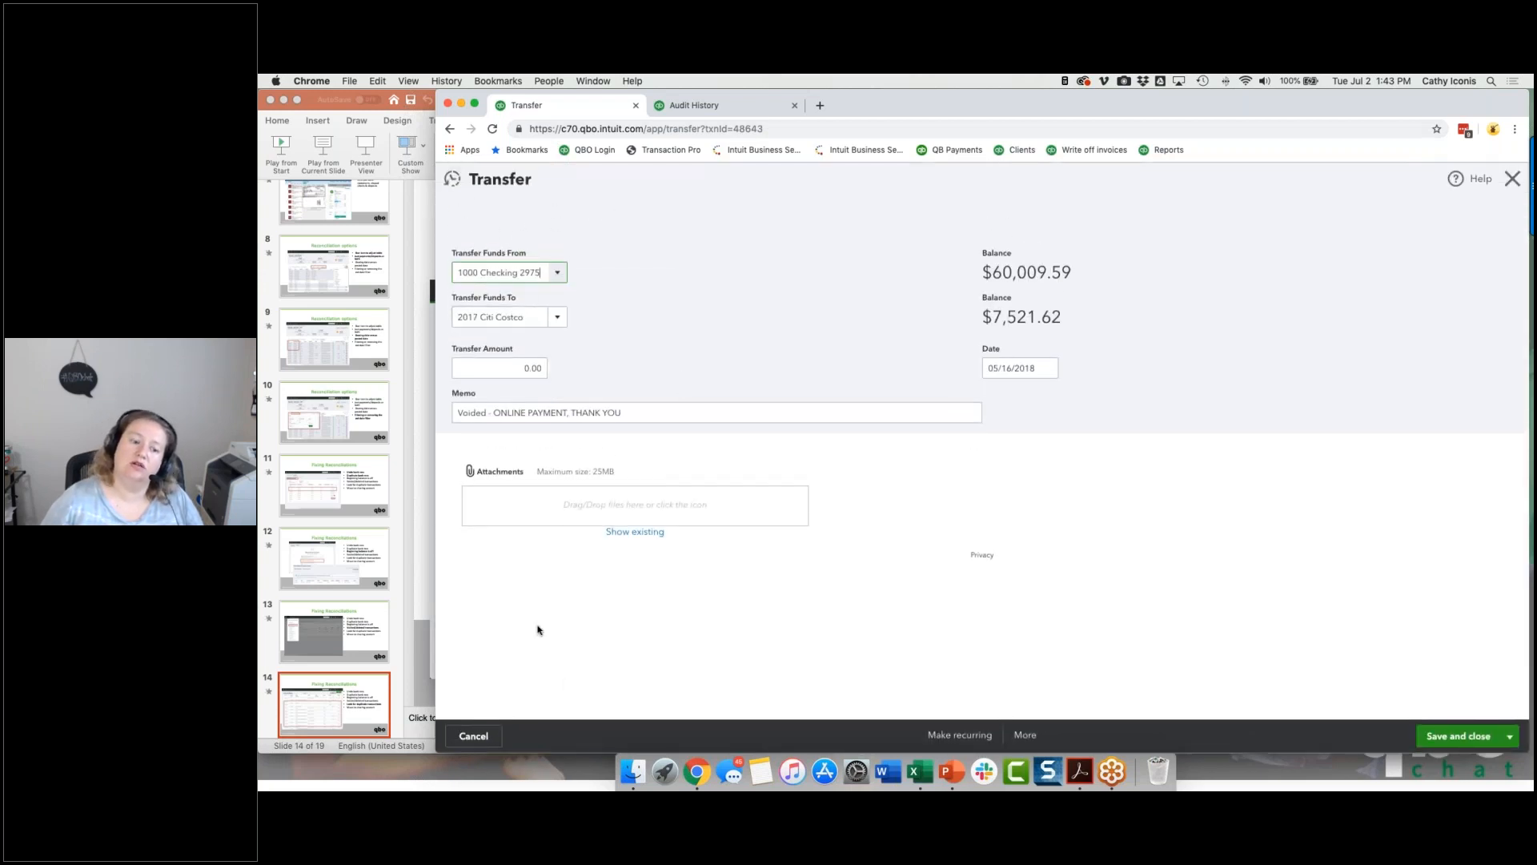
{"action": "left_click", "coordinate": [474, 736]}
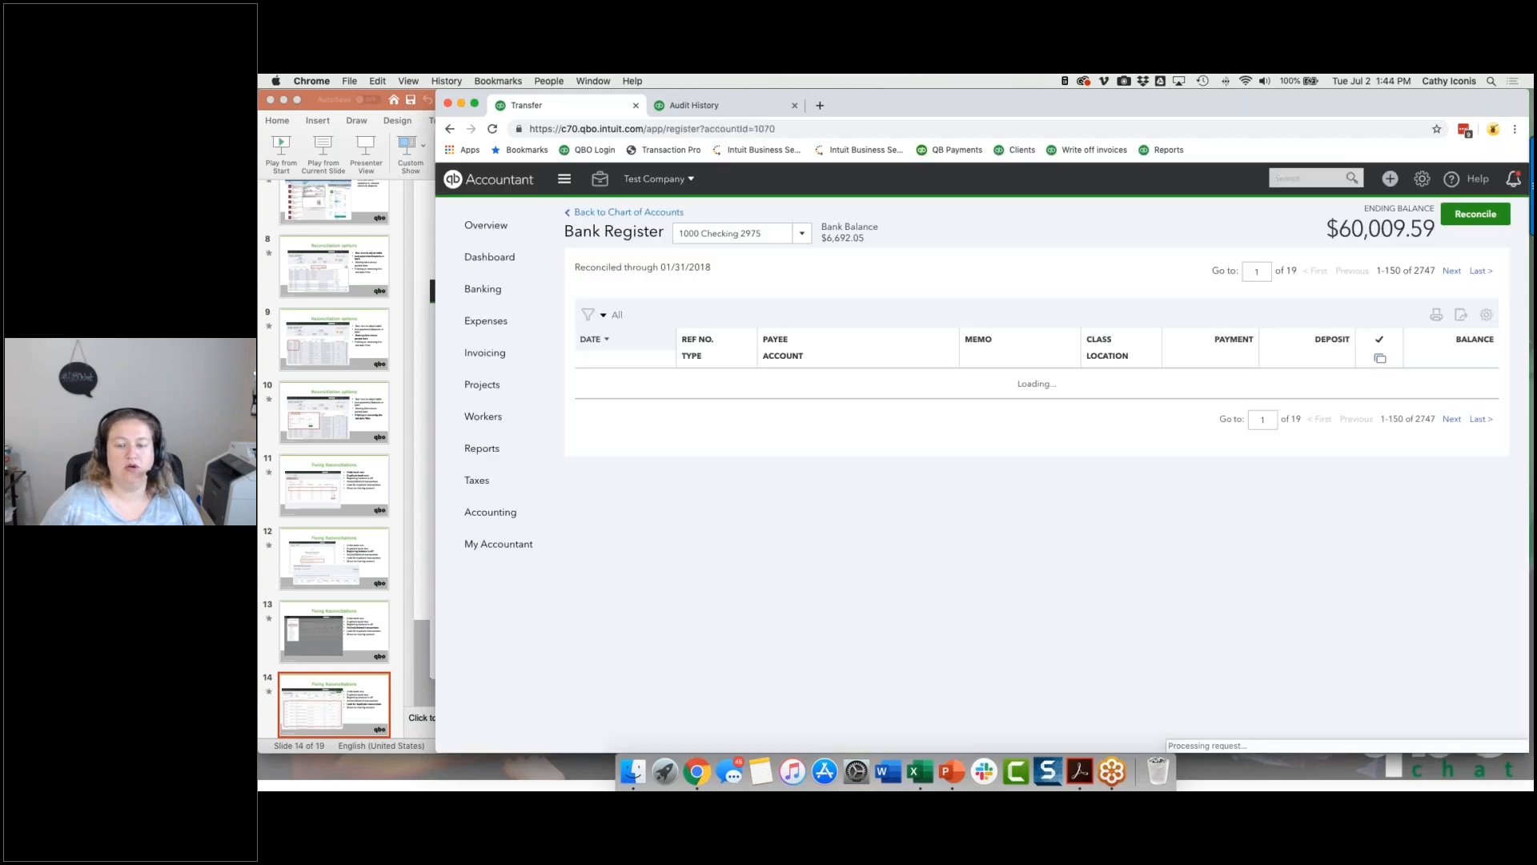
Step: In the 2017 Citi Costco bank feed, look for transactions matching the 05/16/2018 $1,000.00 Online Thank You payment, and leave without saving
{"action": "left_click", "coordinate": [486, 286]}
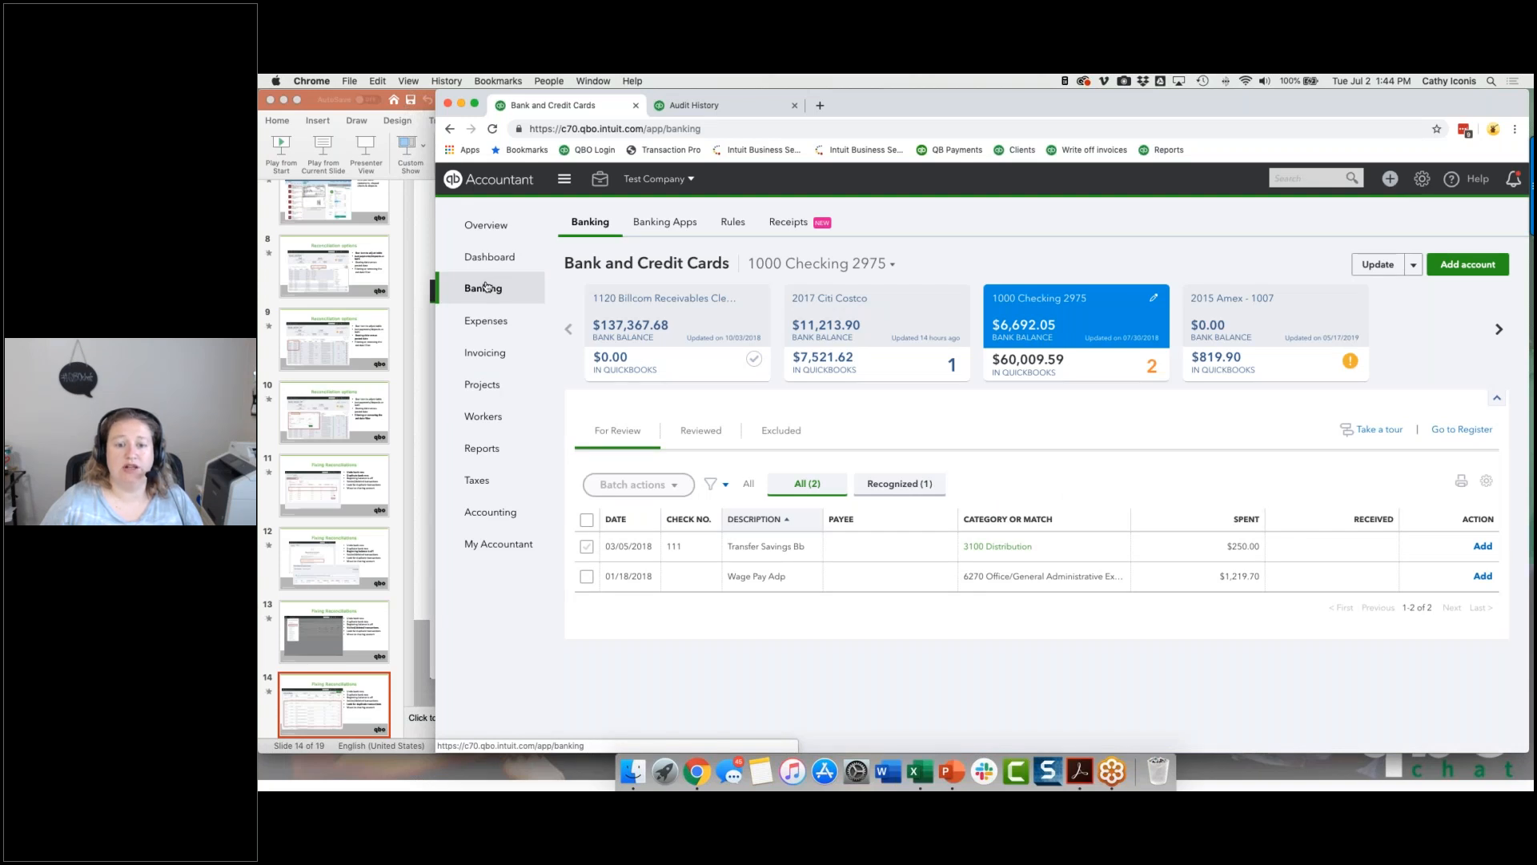
{"action": "left_click", "coordinate": [876, 326]}
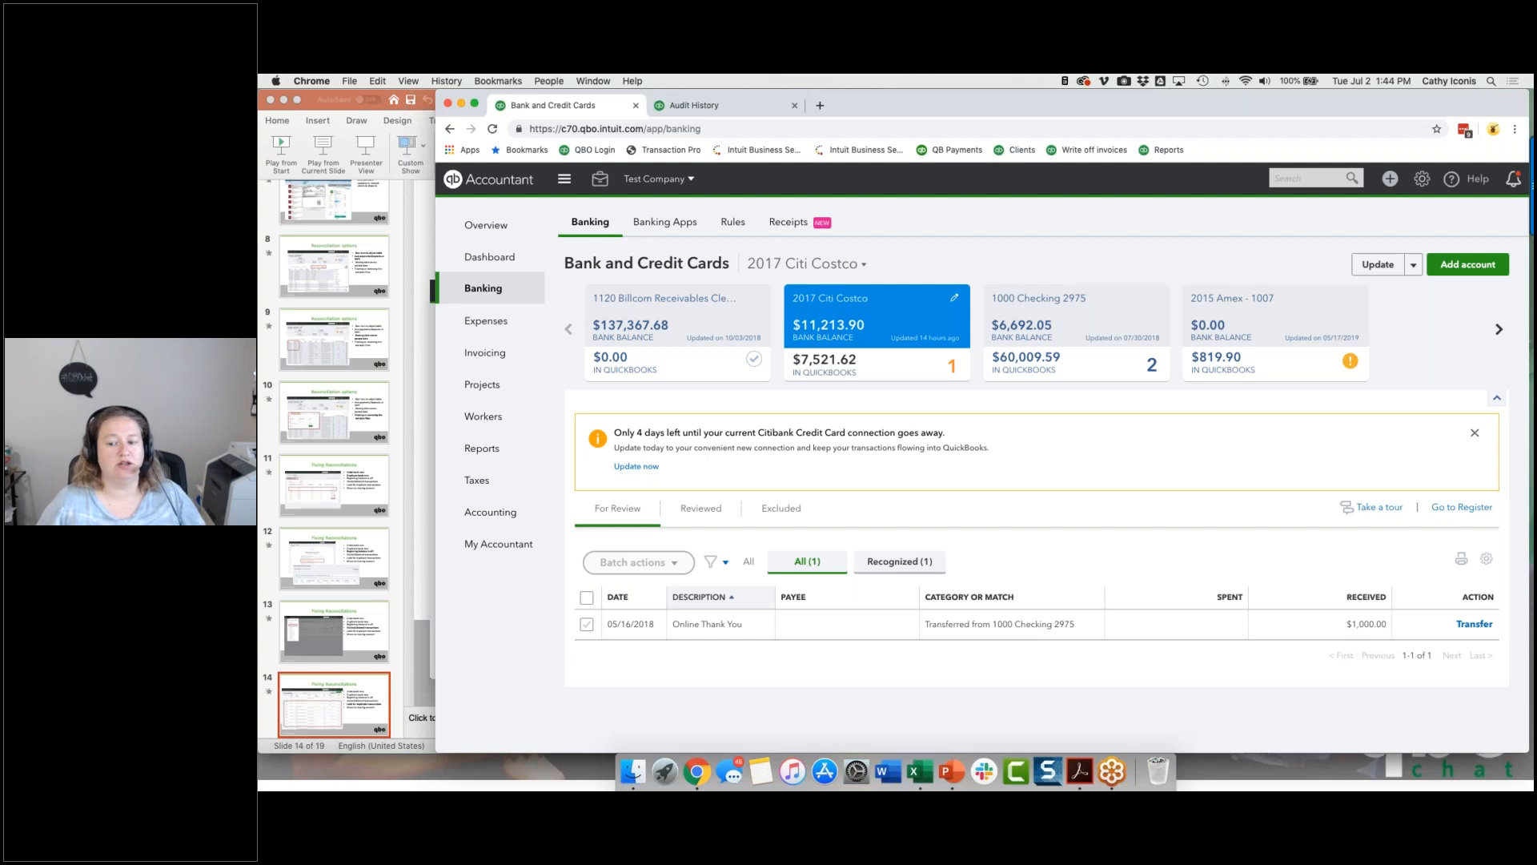
{"action": "left_click", "coordinate": [710, 632]}
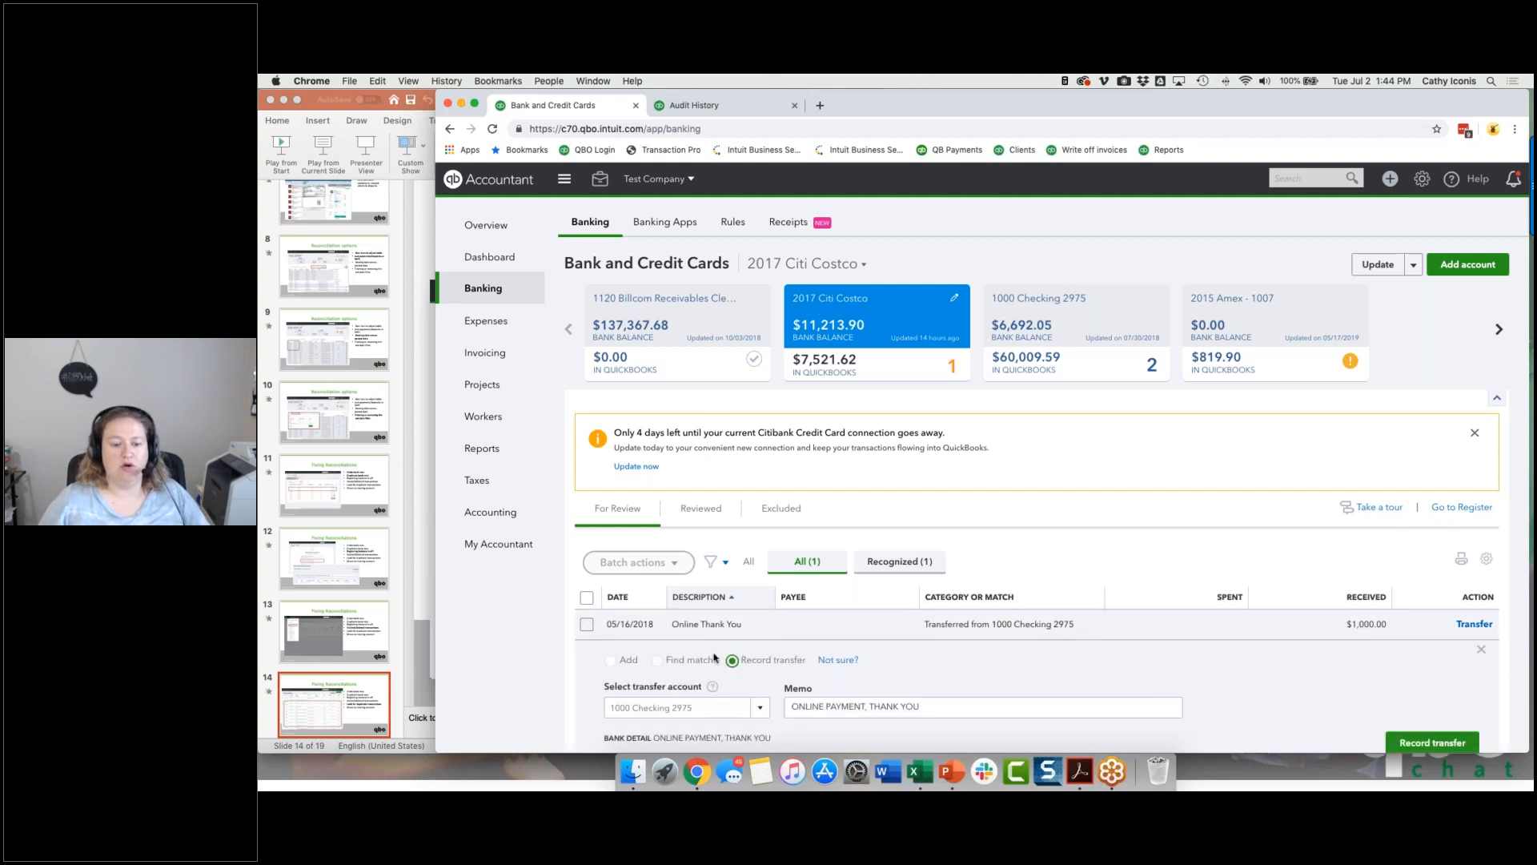
{"action": "left_click", "coordinate": [657, 660]}
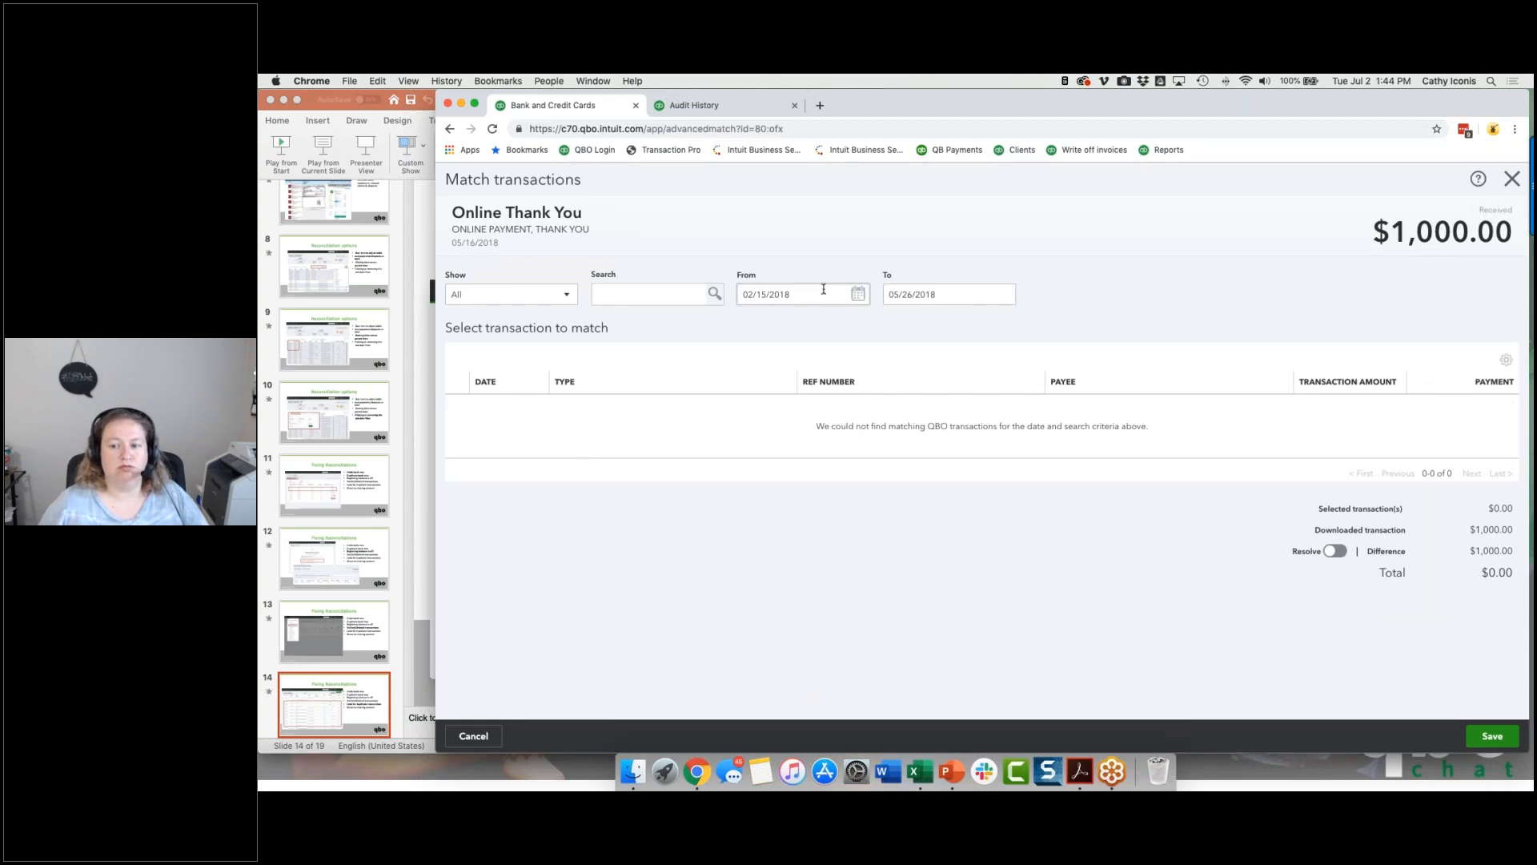
{"action": "left_click", "coordinate": [473, 736]}
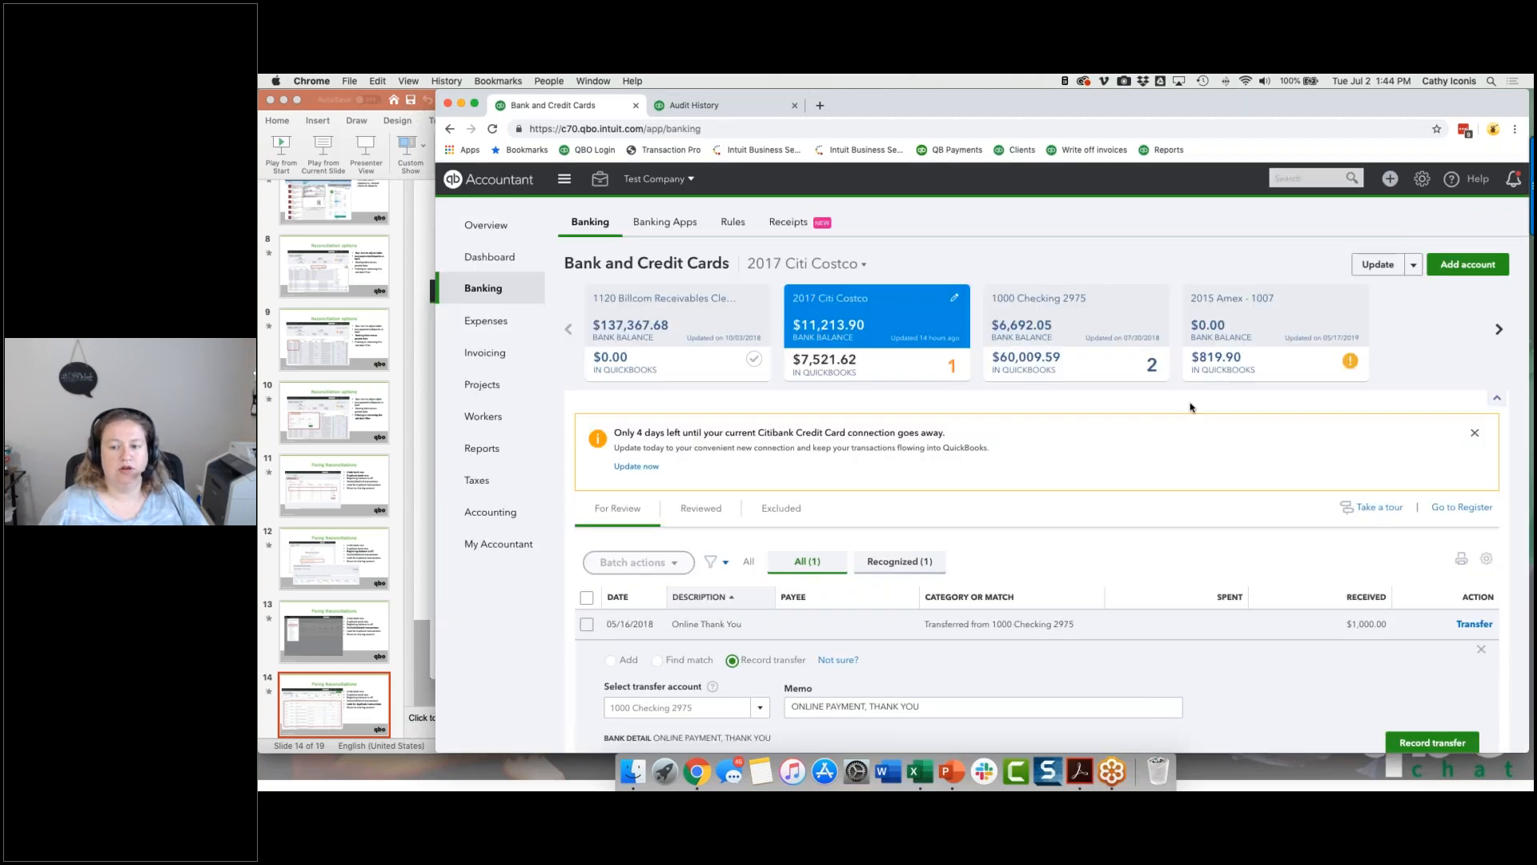
Step: Go to the 1000 Checking register from the banking page and open the 05/17/2018 CitiCards expense of $1,000.00 for editing
{"action": "left_click", "coordinate": [1057, 320]}
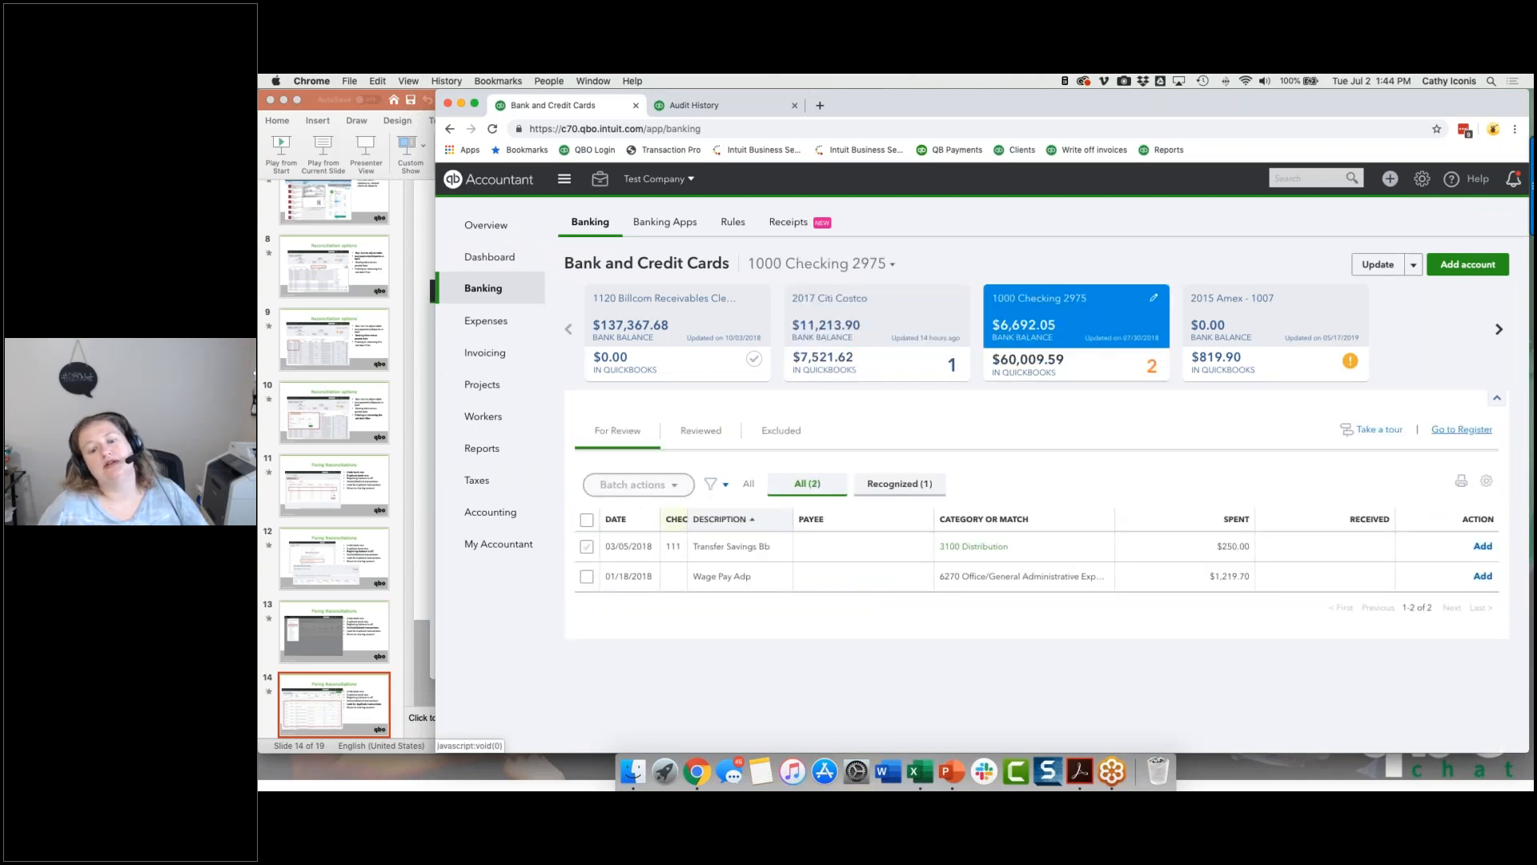
{"action": "left_click", "coordinate": [1462, 430]}
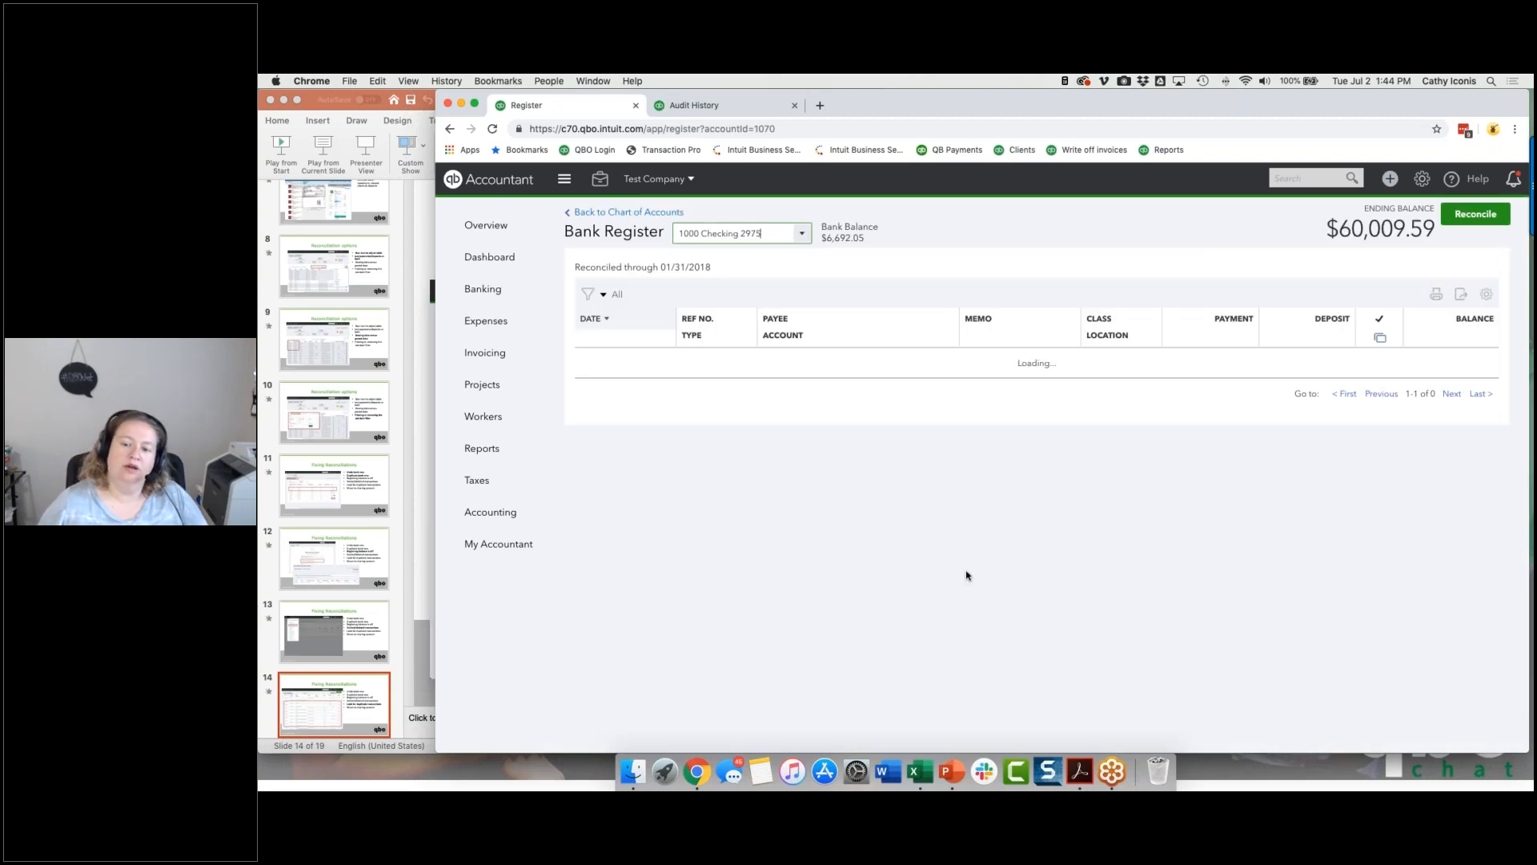
{"action": "scroll", "coordinate": [969, 565], "scroll_direction": "down", "scroll_amount": 2}
{"action": "scroll", "coordinate": [969, 565], "scroll_direction": "down", "scroll_amount": 15}
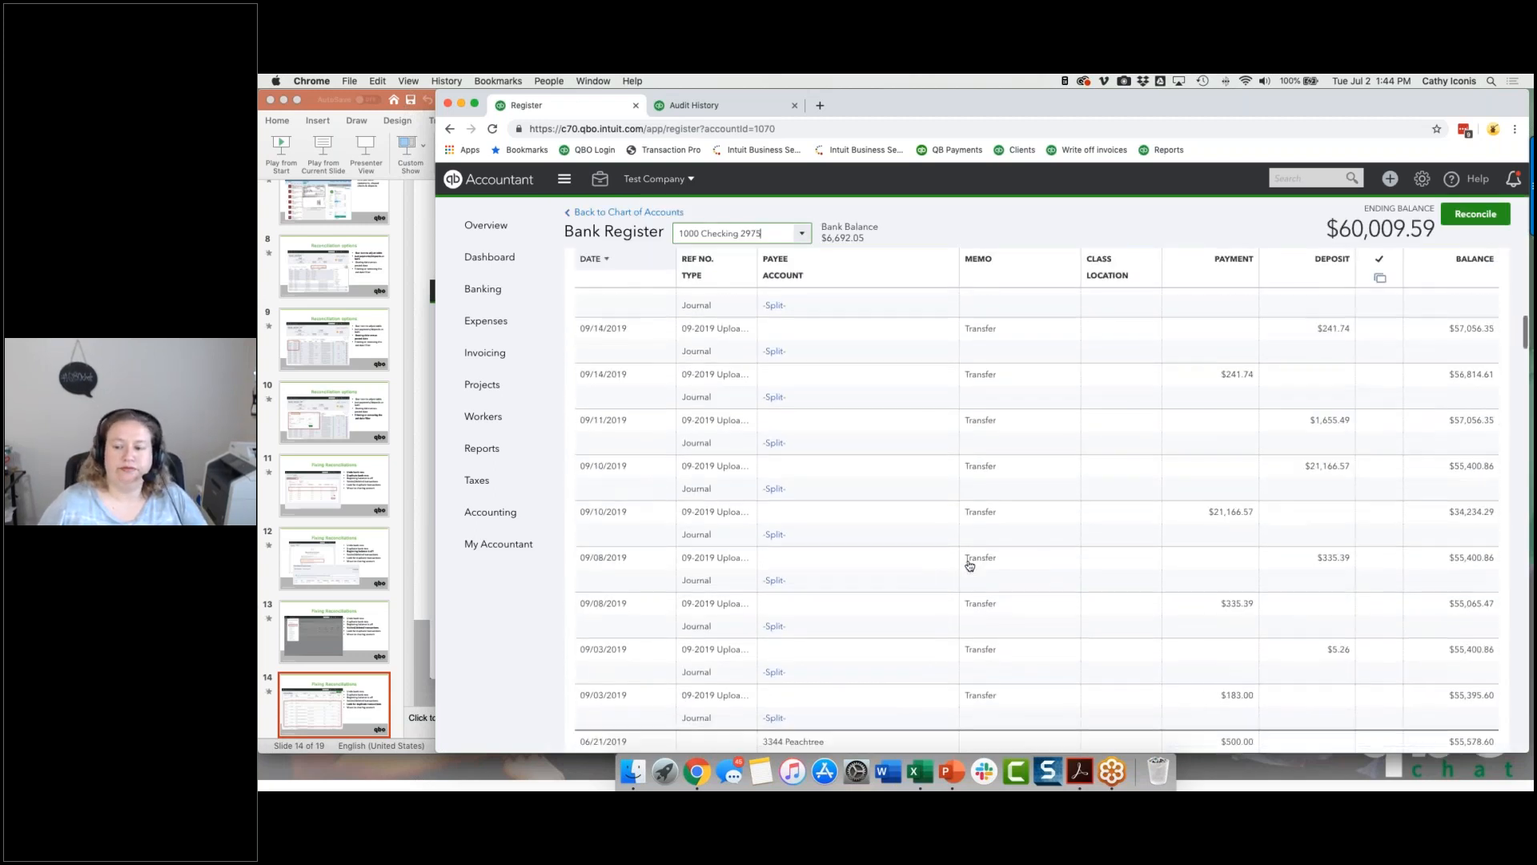
{"action": "scroll", "coordinate": [969, 566], "scroll_direction": "down", "scroll_amount": 5}
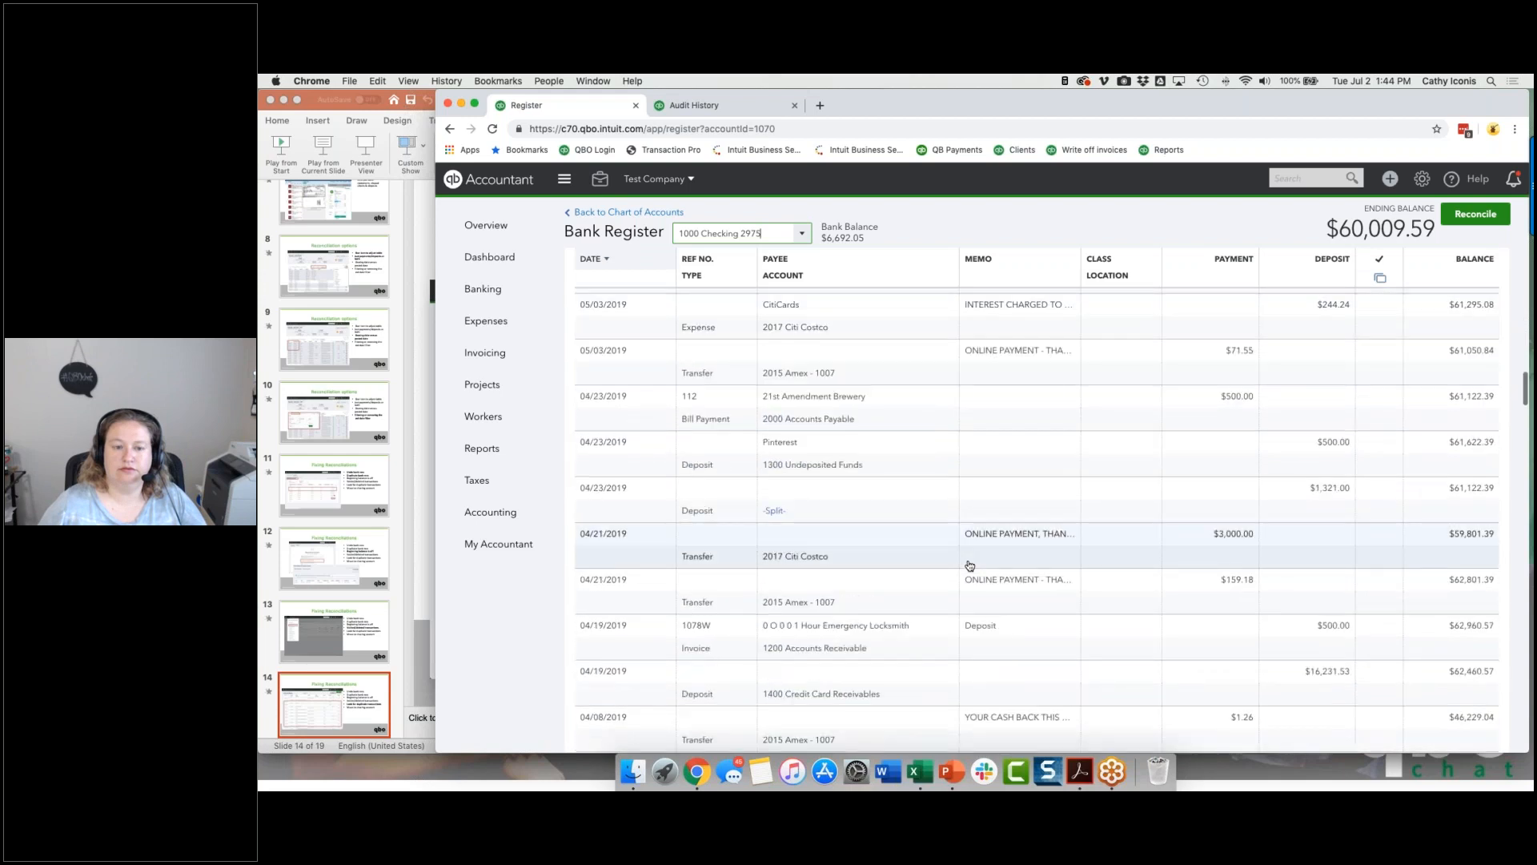
{"action": "scroll", "coordinate": [968, 565], "scroll_direction": "down", "scroll_amount": 8}
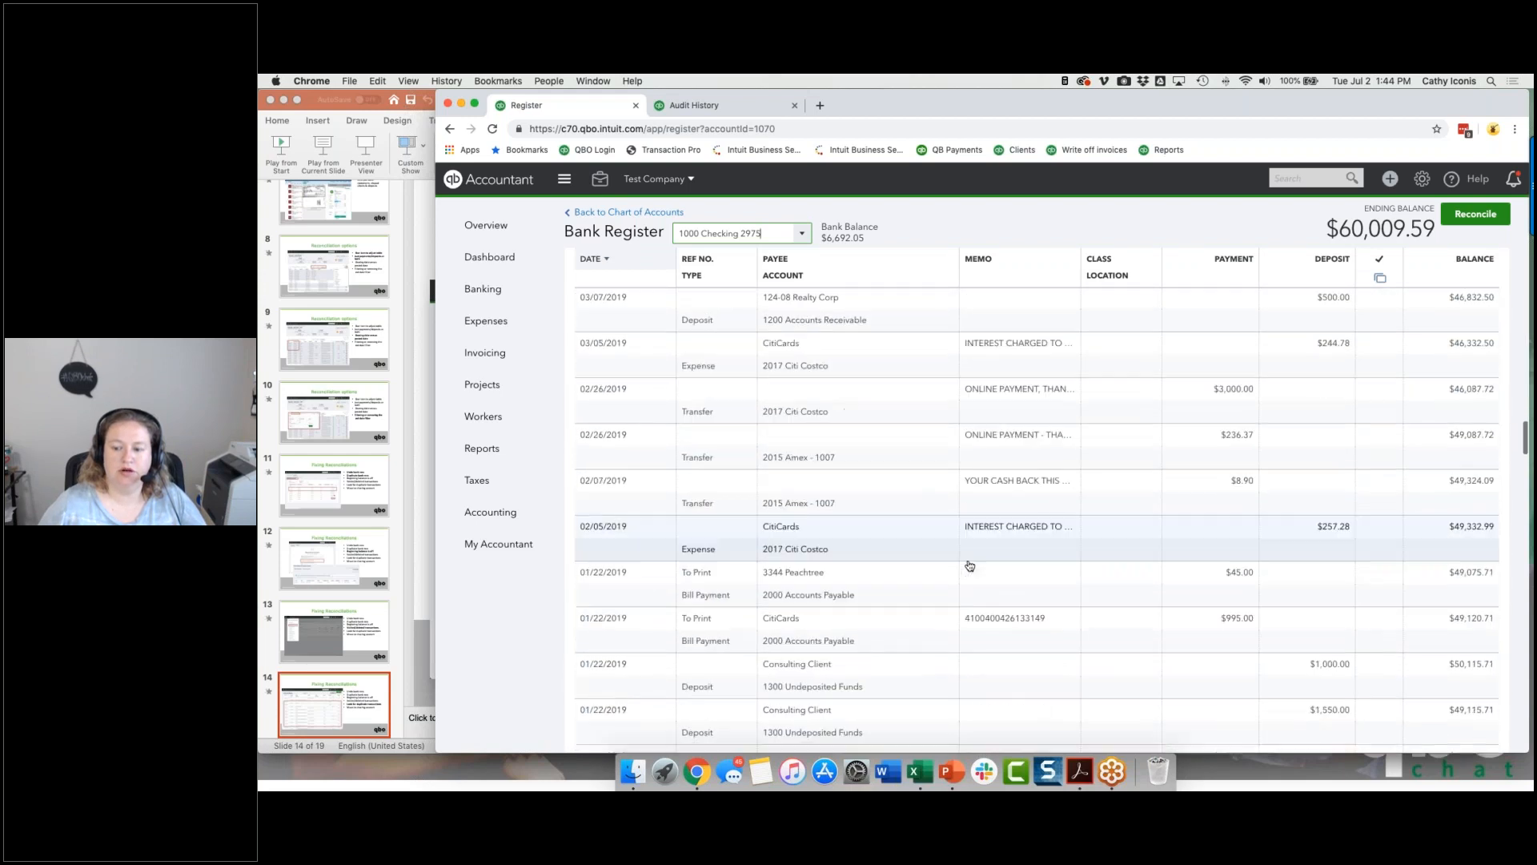
{"action": "scroll", "coordinate": [968, 565], "scroll_direction": "down", "scroll_amount": 10}
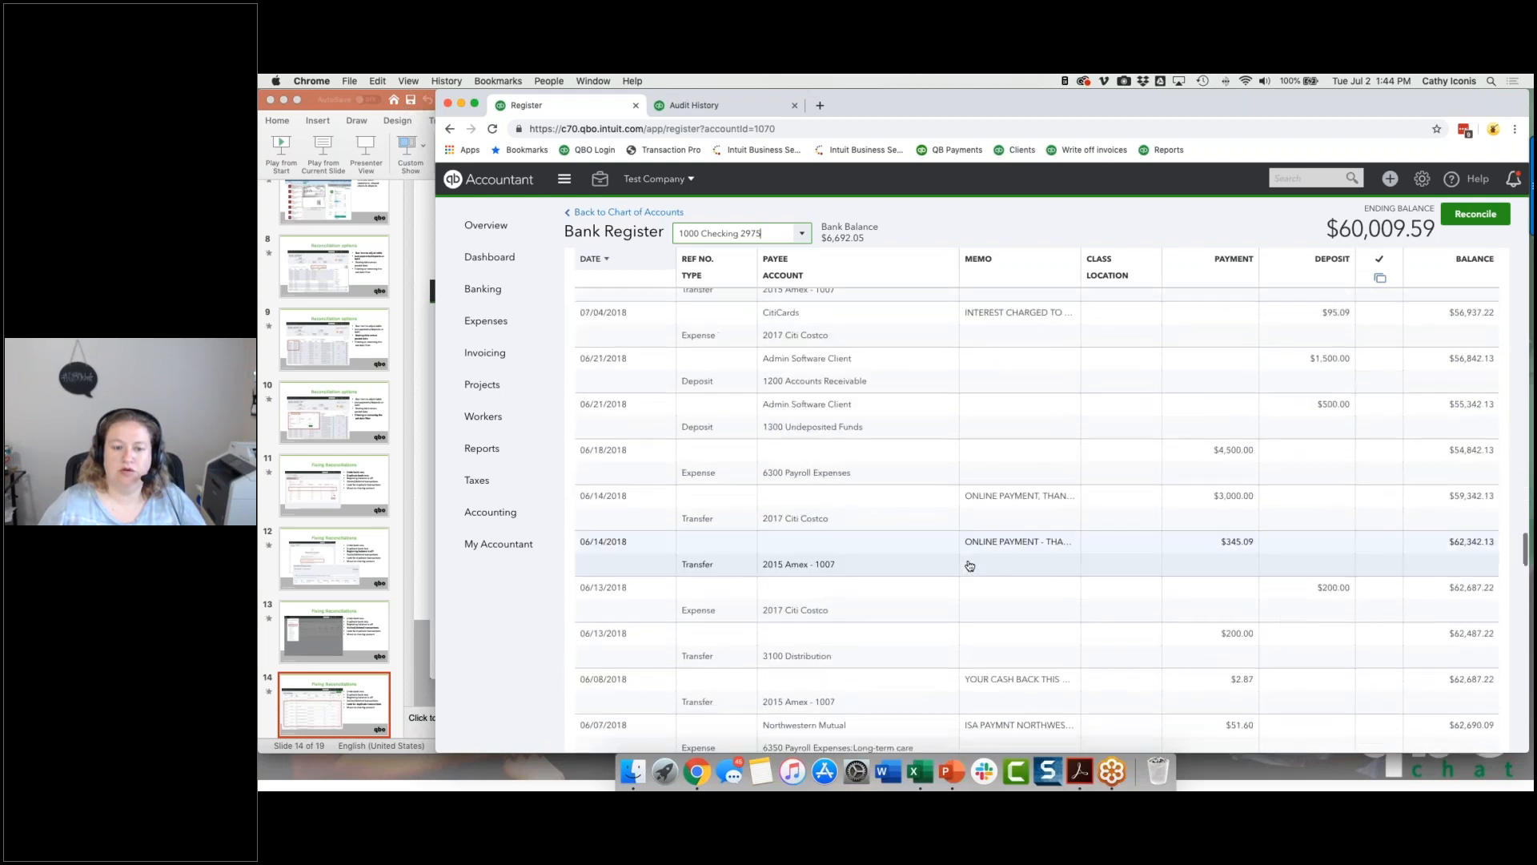
{"action": "scroll", "coordinate": [968, 565], "scroll_direction": "down", "scroll_amount": 8}
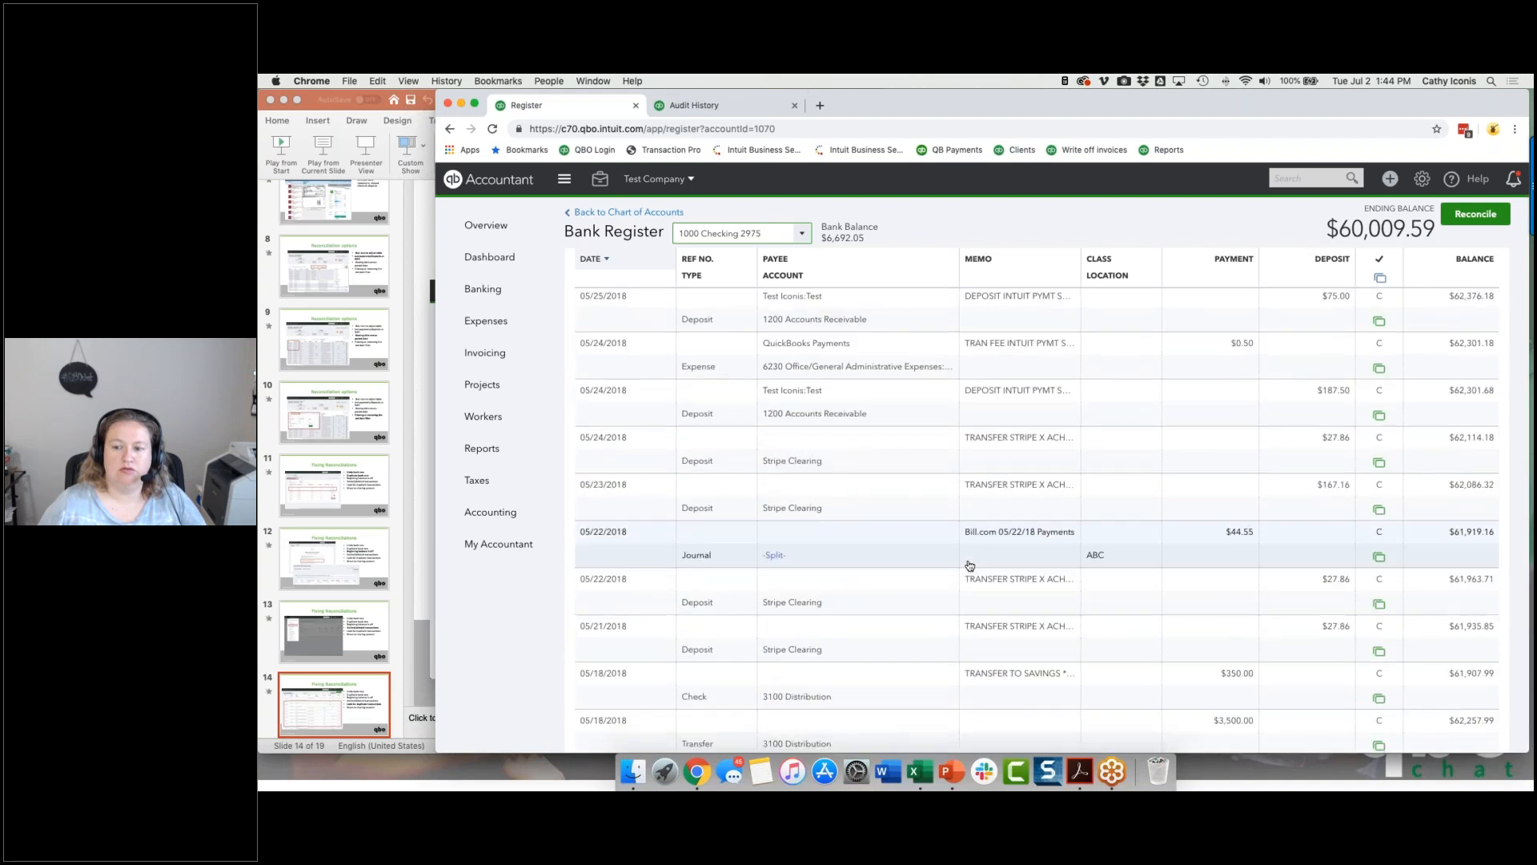
{"action": "scroll", "coordinate": [969, 565], "scroll_direction": "down", "scroll_amount": 1}
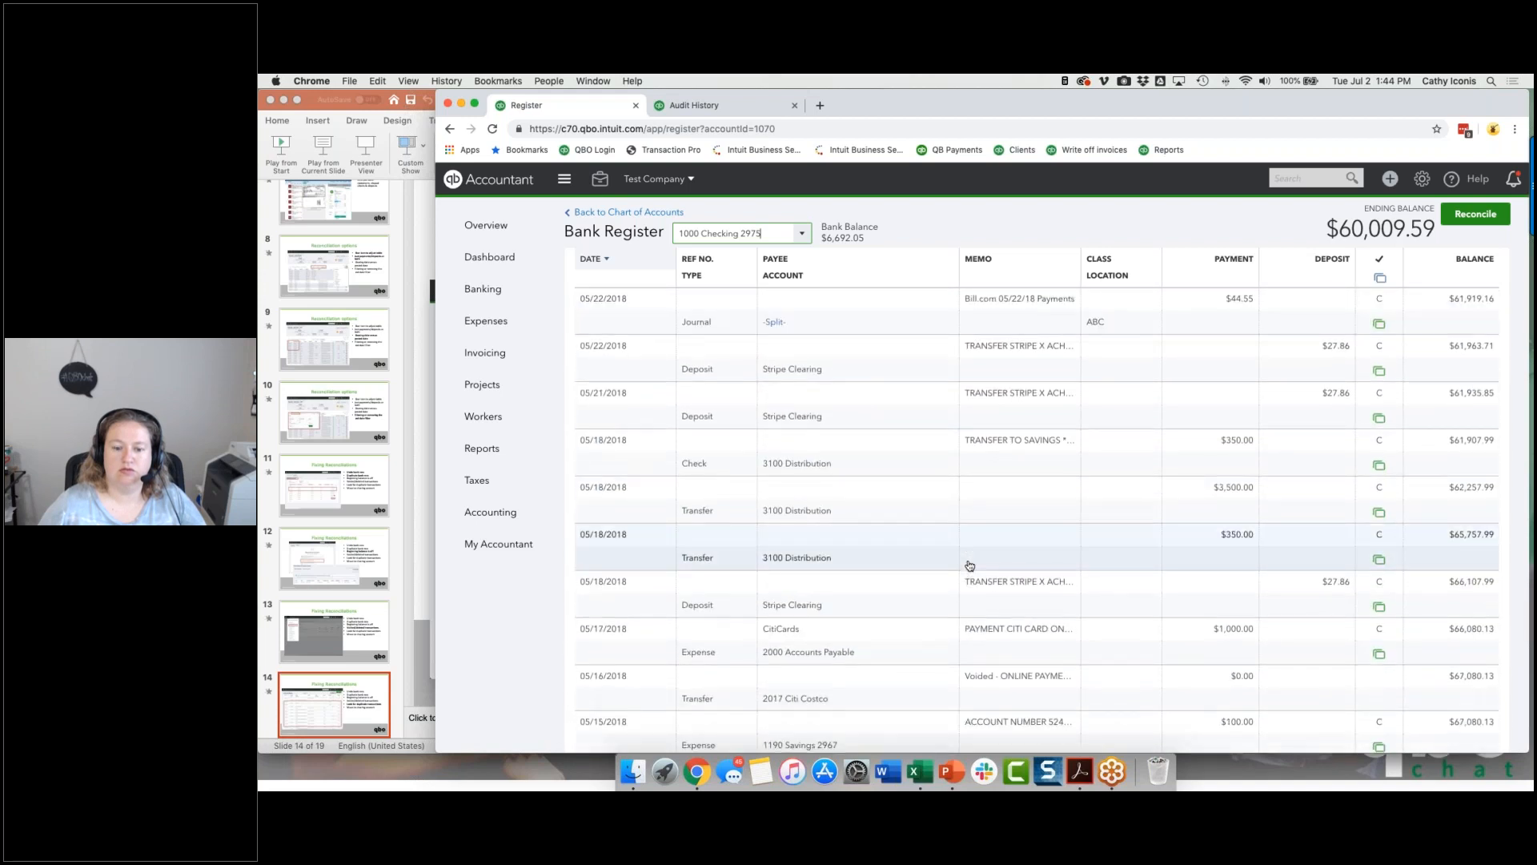
{"action": "left_click", "coordinate": [1015, 650]}
{"action": "left_click", "coordinate": [1361, 697]}
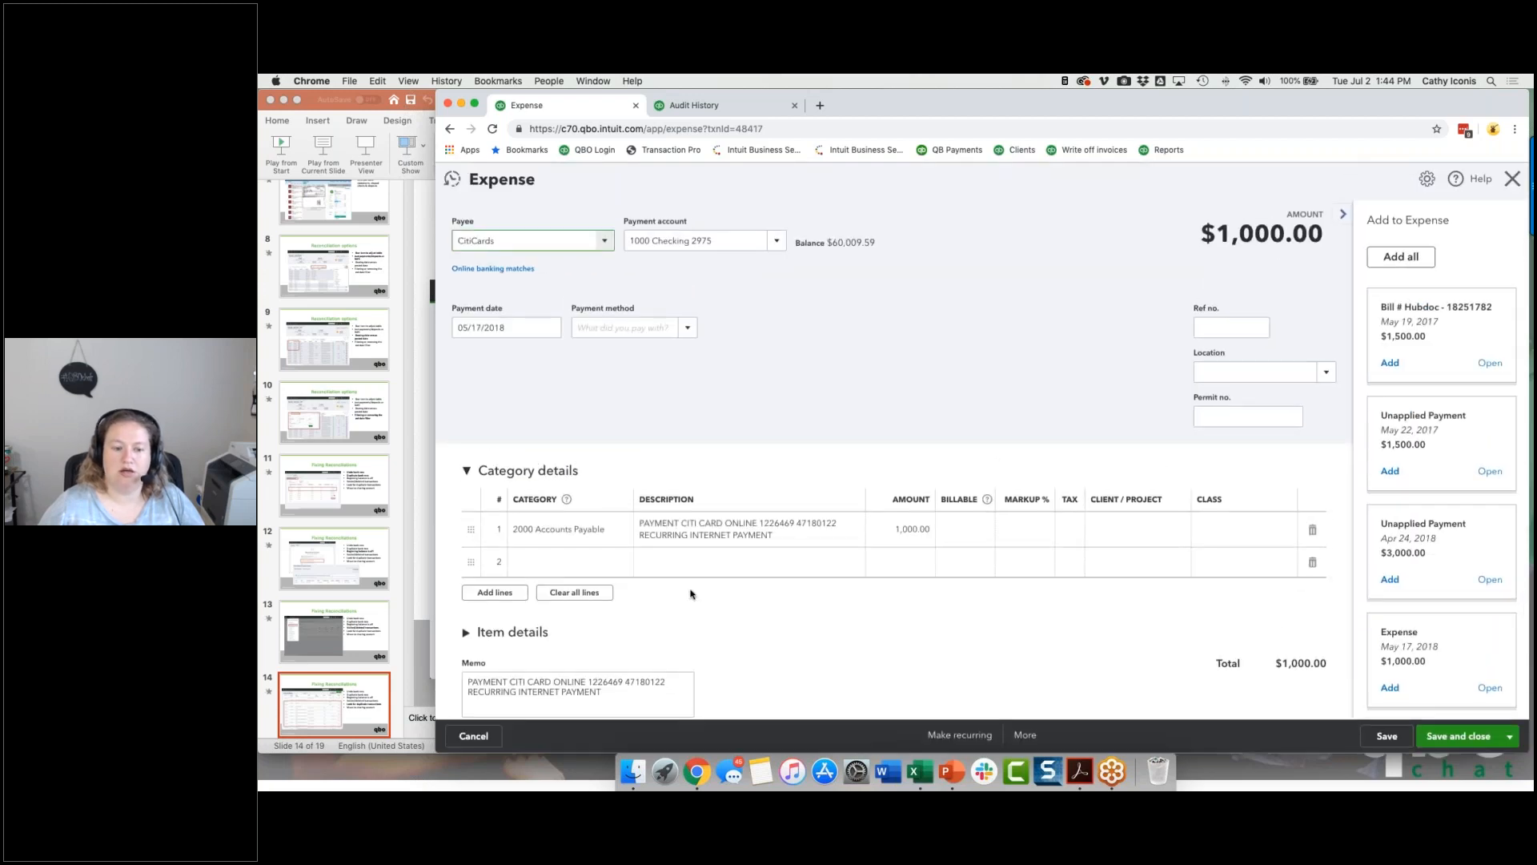
Step: Change the CitiCards expense's first category line to 2017 Citi Costco, and save and close the expense
{"action": "left_click", "coordinate": [602, 531]}
{"action": "type", "text": "citi"}
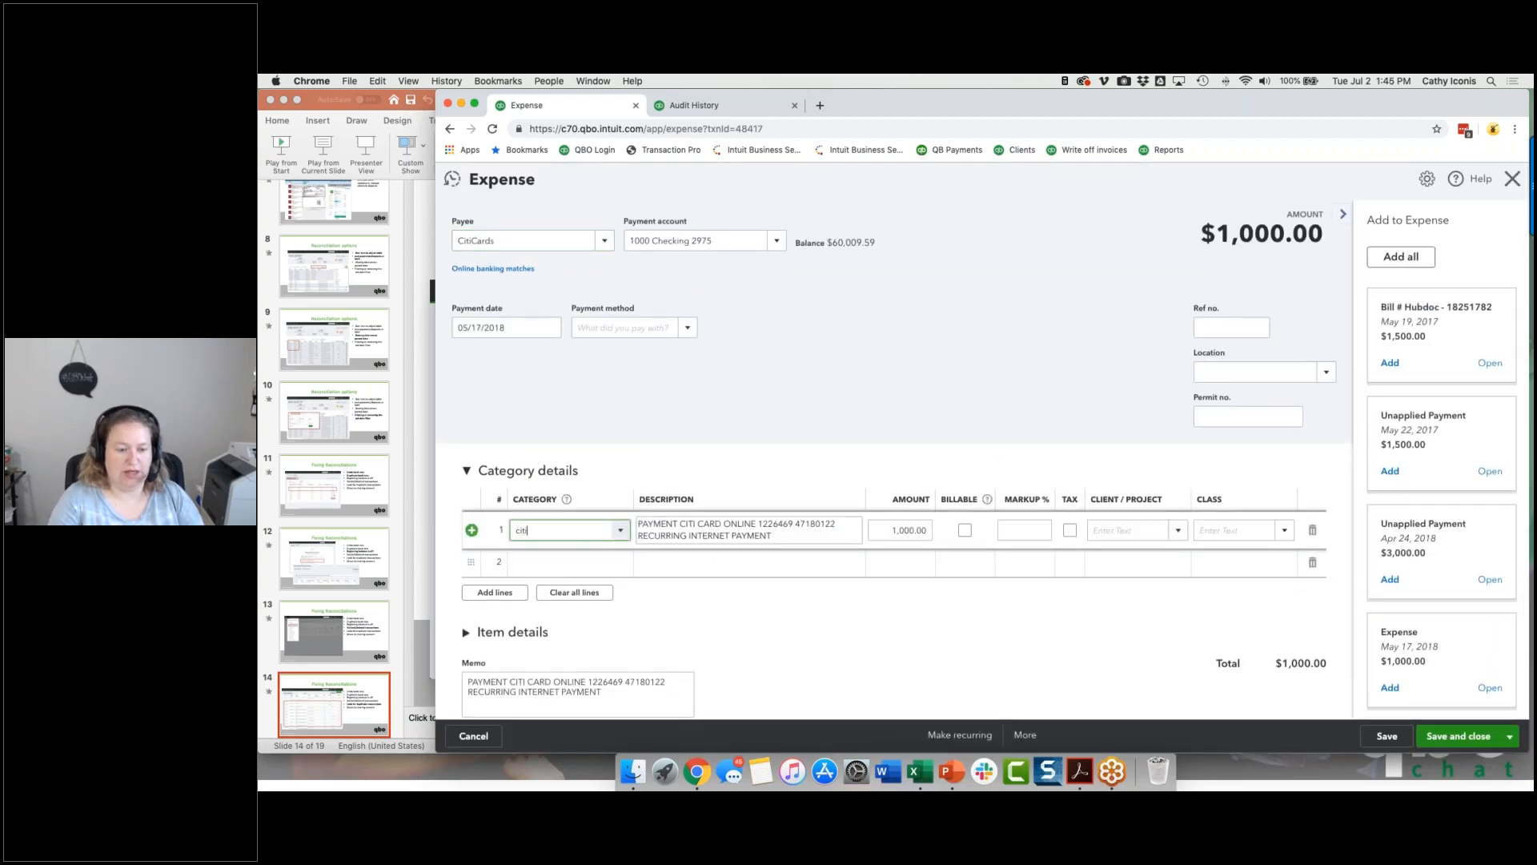
{"action": "left_click", "coordinate": [560, 577]}
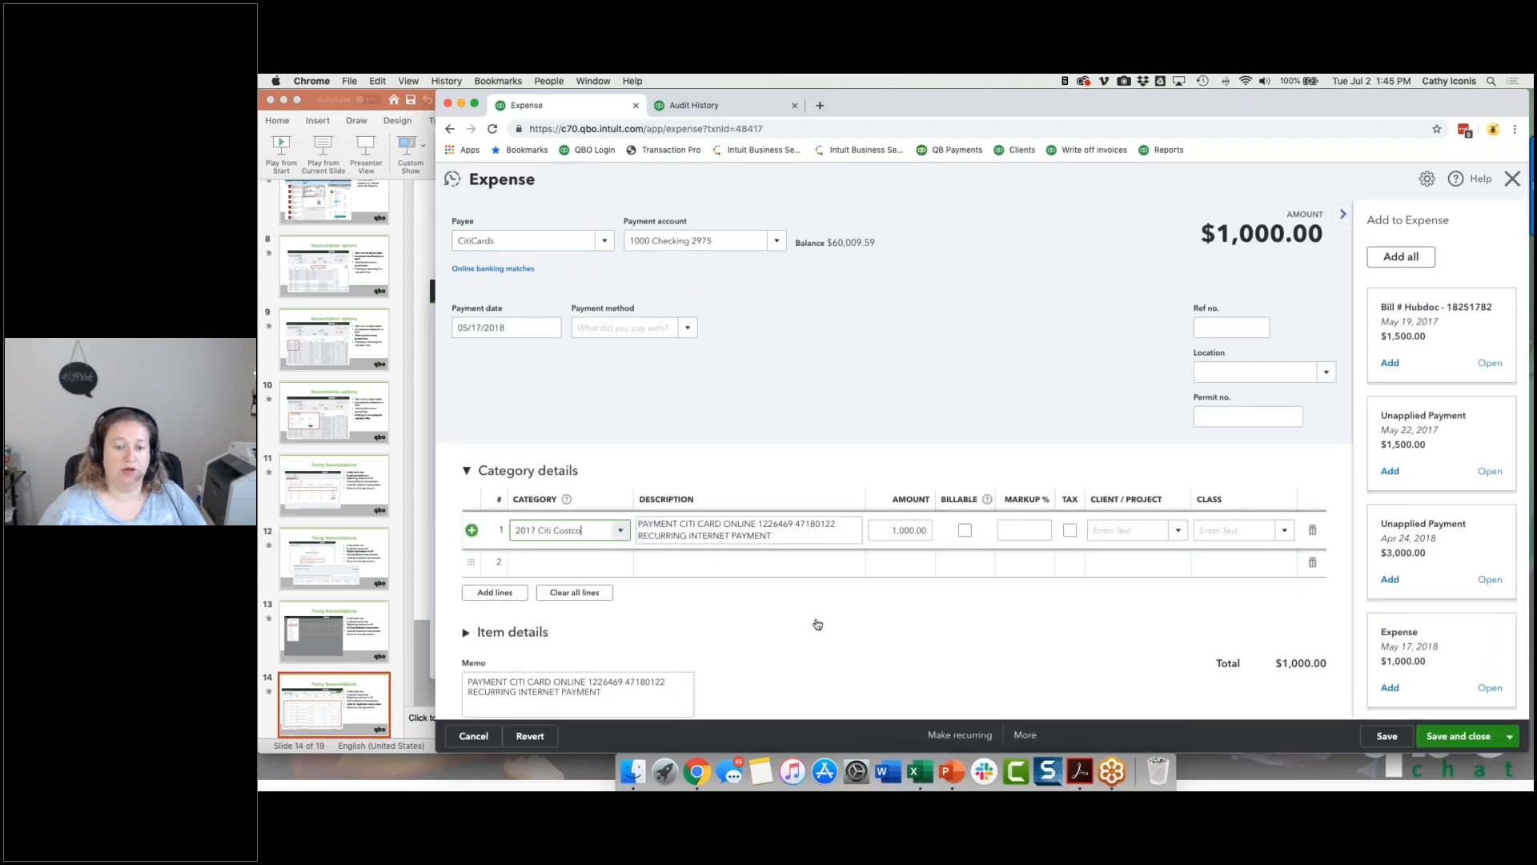
{"action": "left_click", "coordinate": [817, 624]}
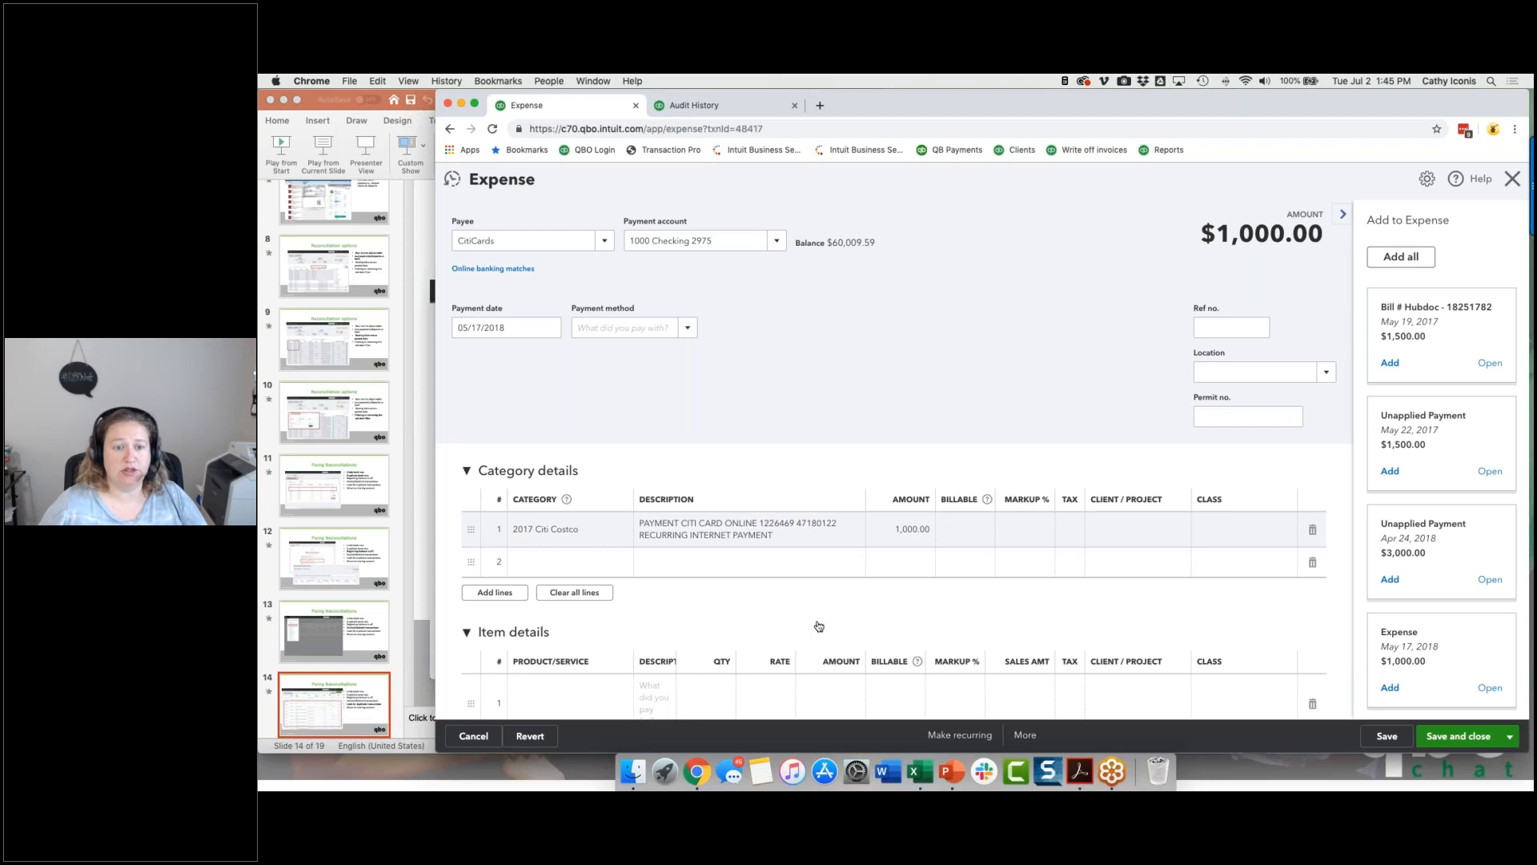
{"action": "left_click", "coordinate": [1451, 745]}
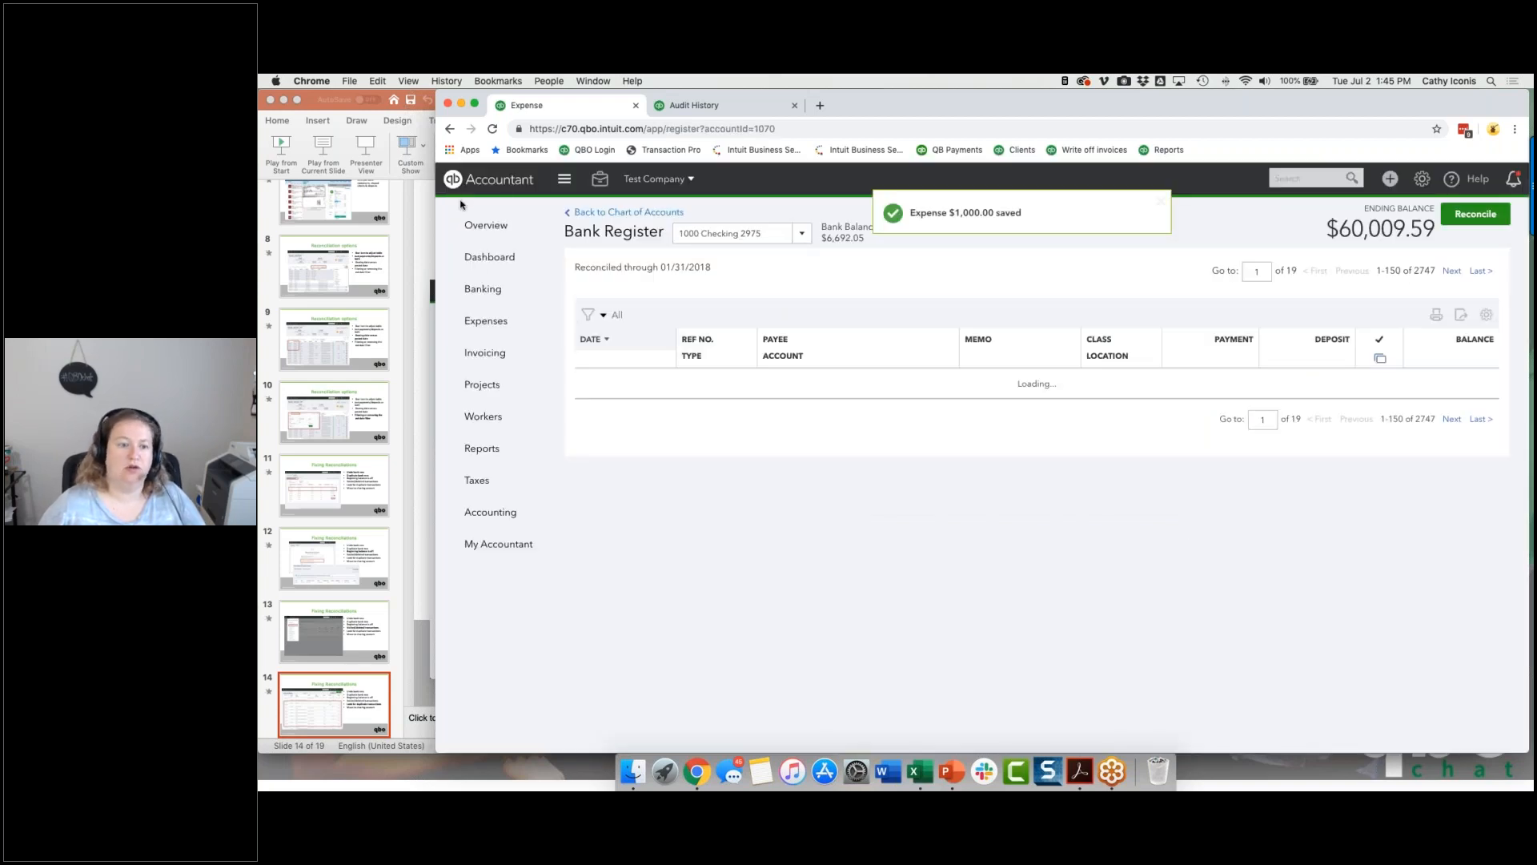
Step: In the 2017 Citi Costco bank feed, match the 05/16/2018 Online Thank You payment to the 05/17/2018 CitiCards expense
{"action": "left_click", "coordinate": [483, 294]}
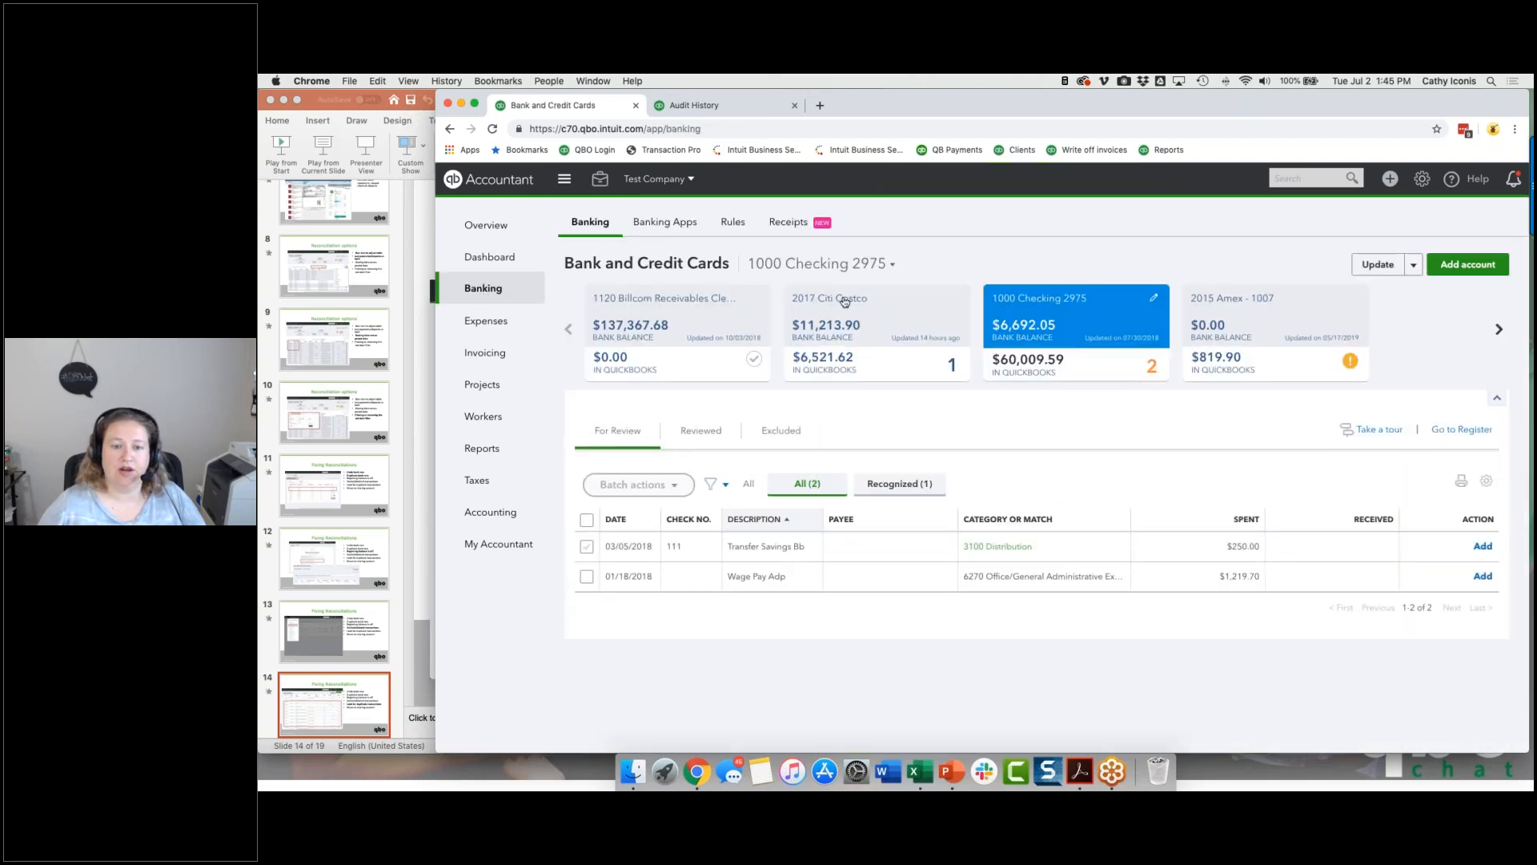
{"action": "left_click", "coordinate": [844, 302]}
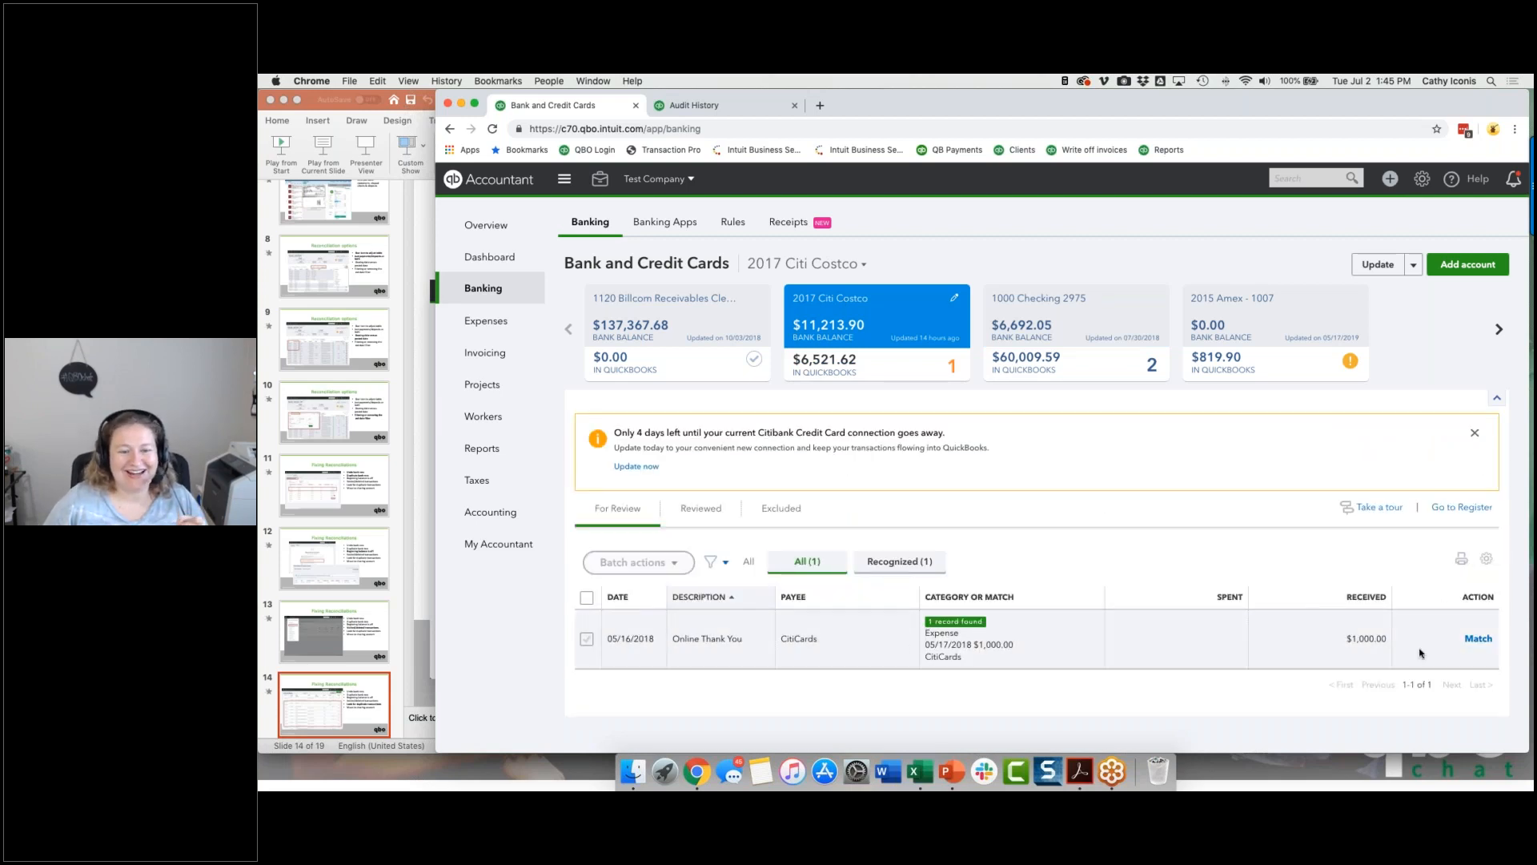
{"action": "left_click", "coordinate": [1480, 642]}
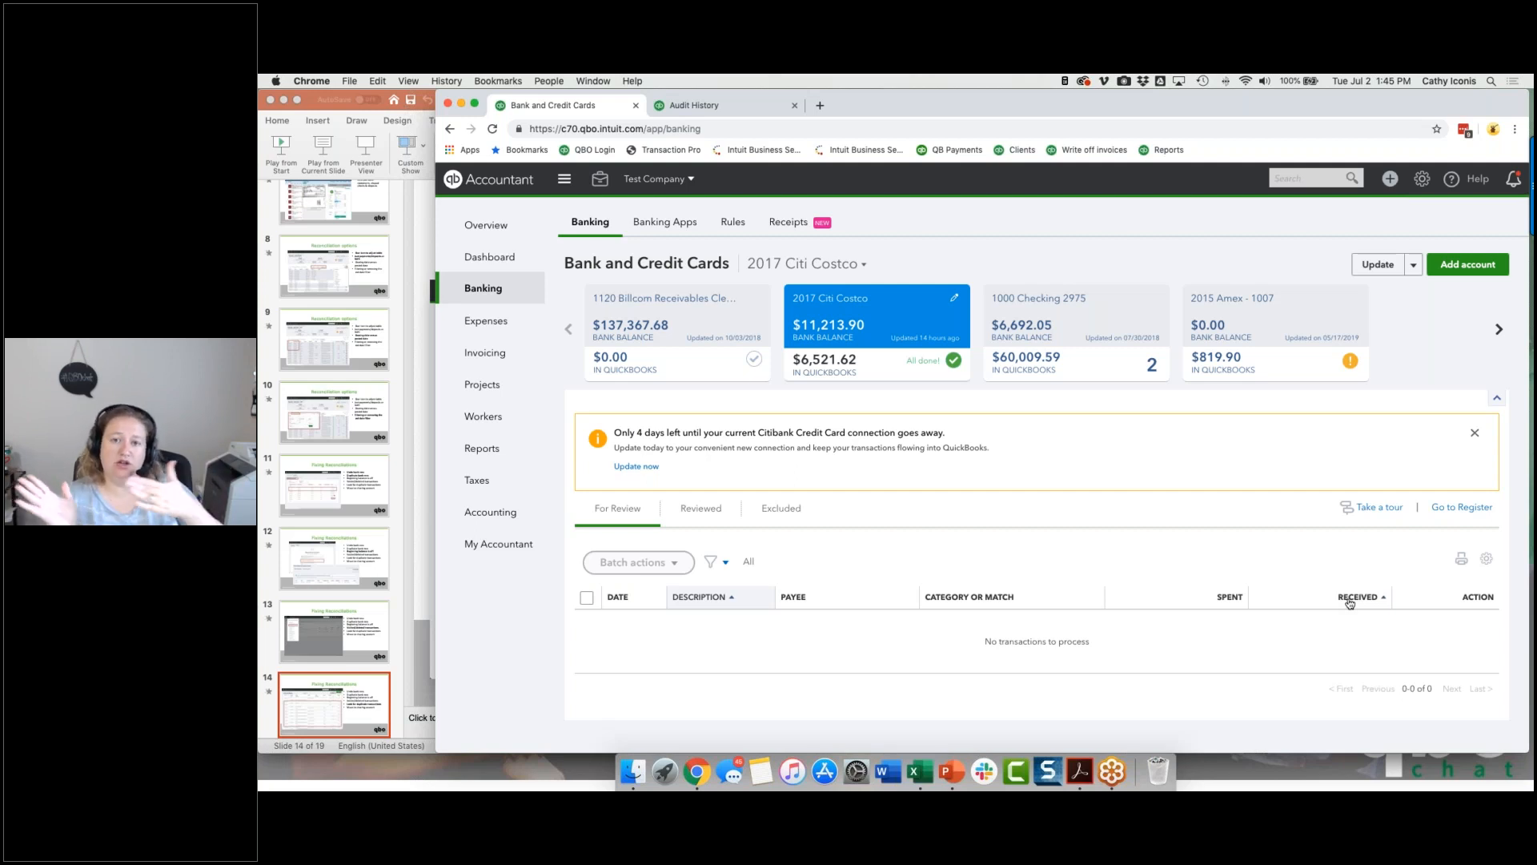
Step: Reopen the 05/17/2018 CitiCards expense from the recent transactions in search, examine its online banking matches, and close it without saving
{"action": "left_click", "coordinate": [1313, 178]}
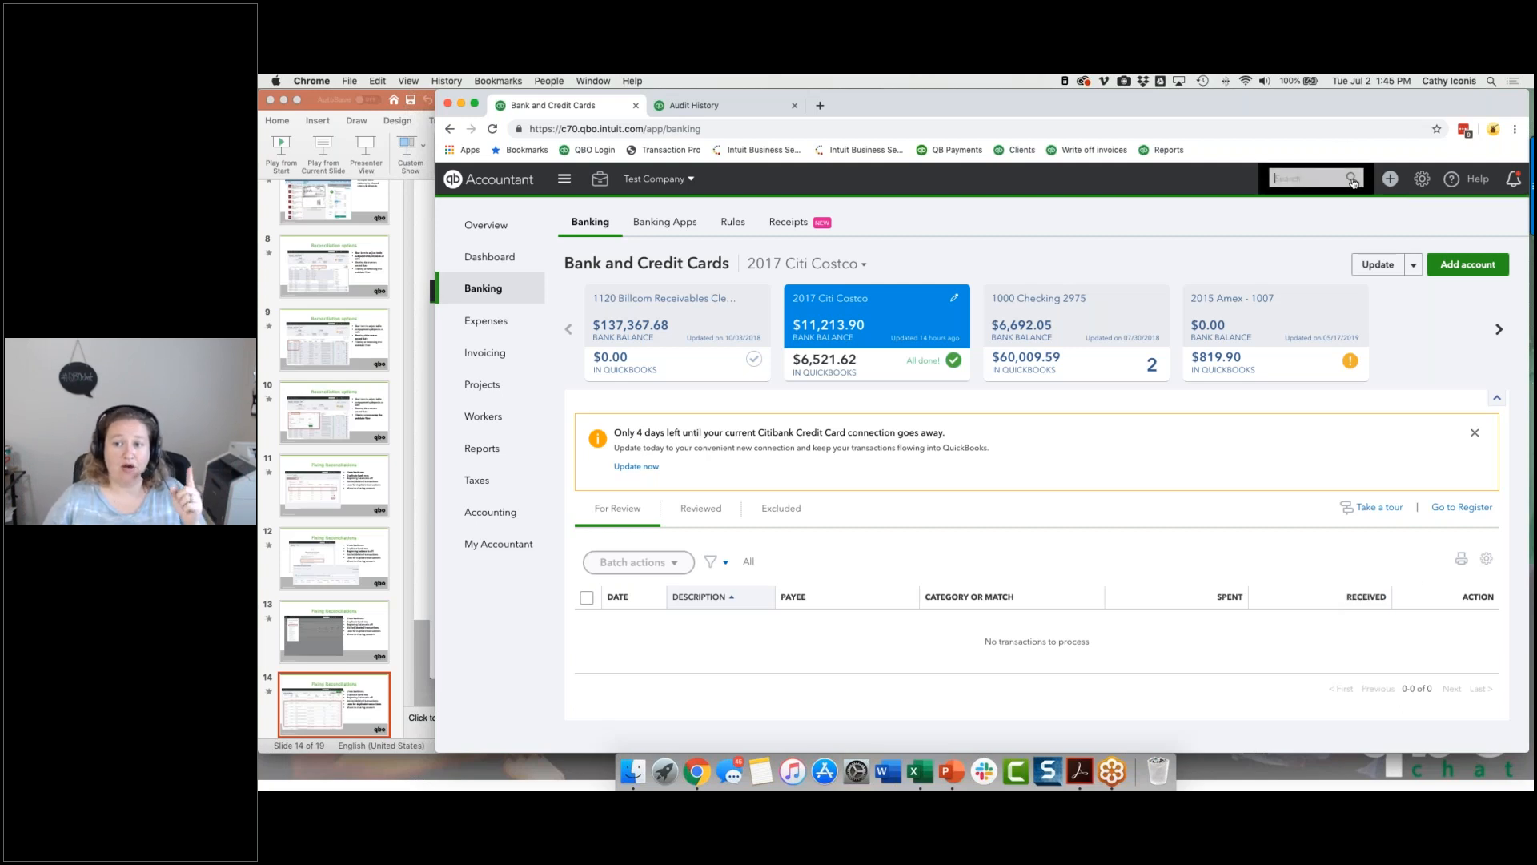
{"action": "left_click", "coordinate": [1193, 236]}
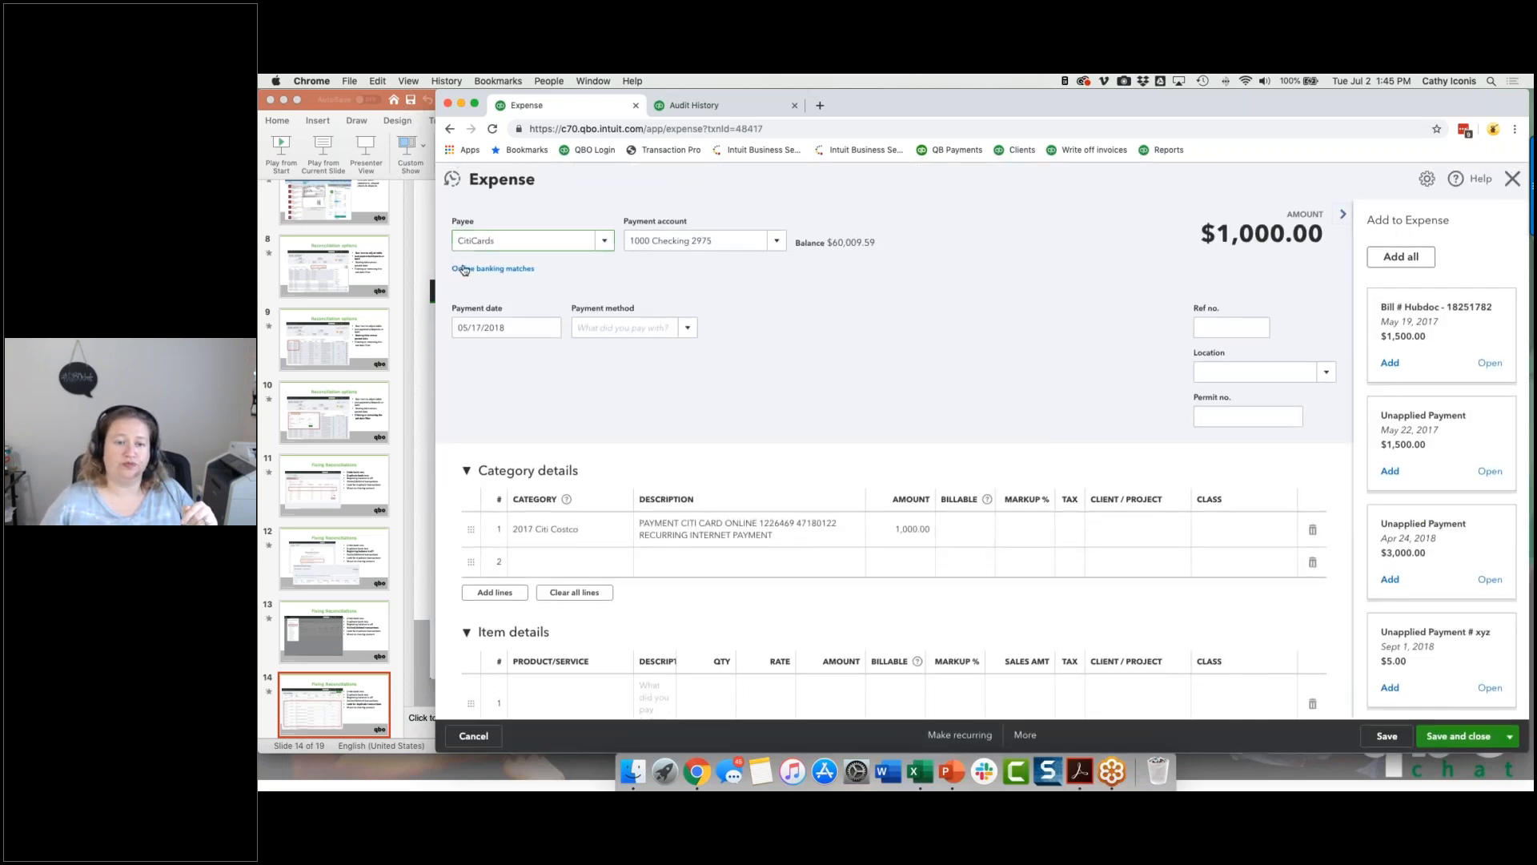
{"action": "left_click", "coordinate": [465, 269]}
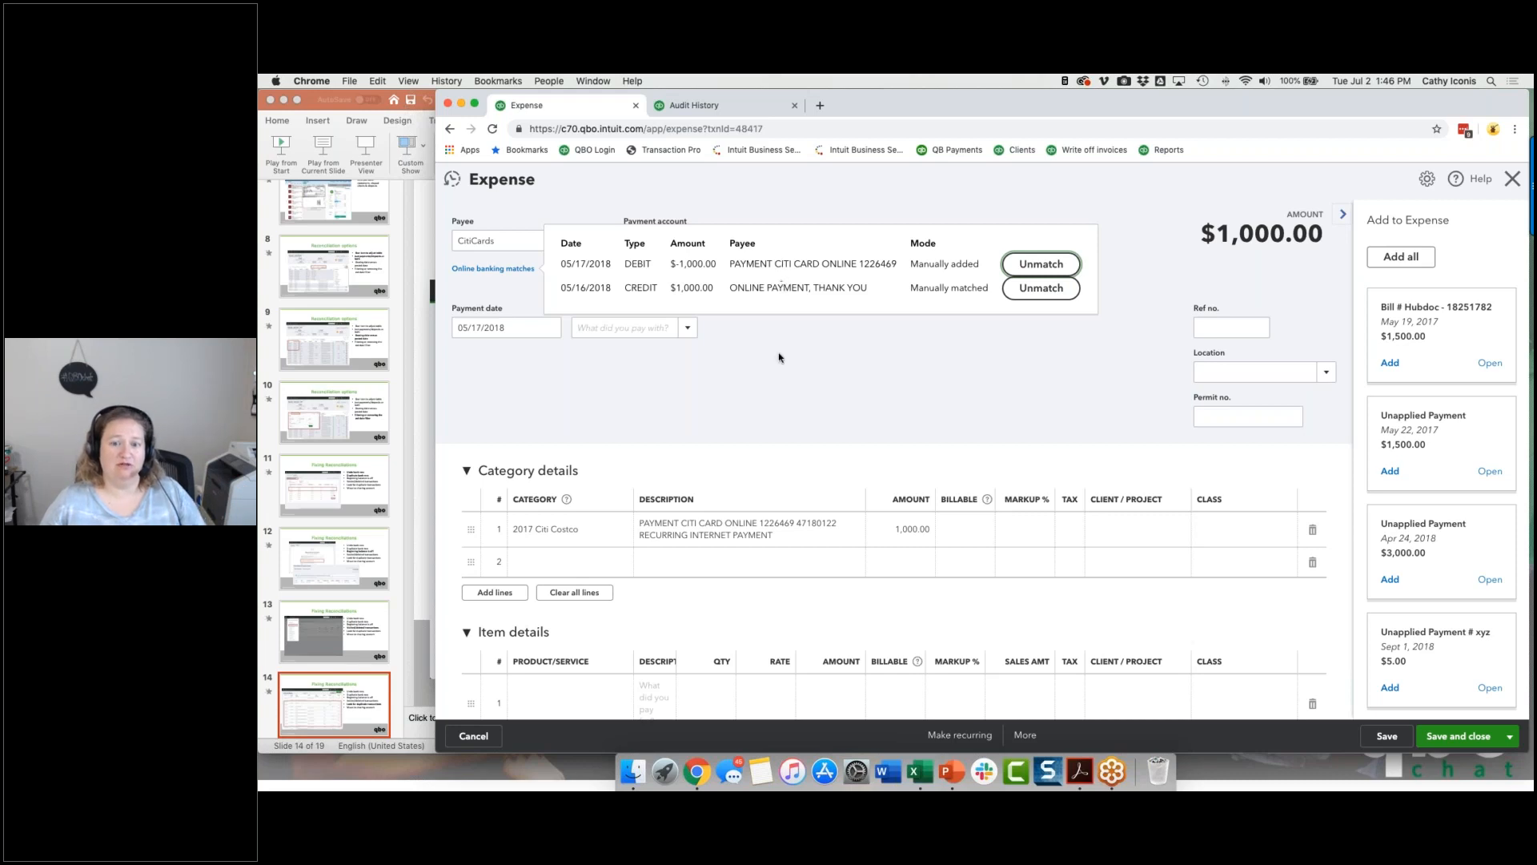
{"action": "left_click", "coordinate": [814, 374]}
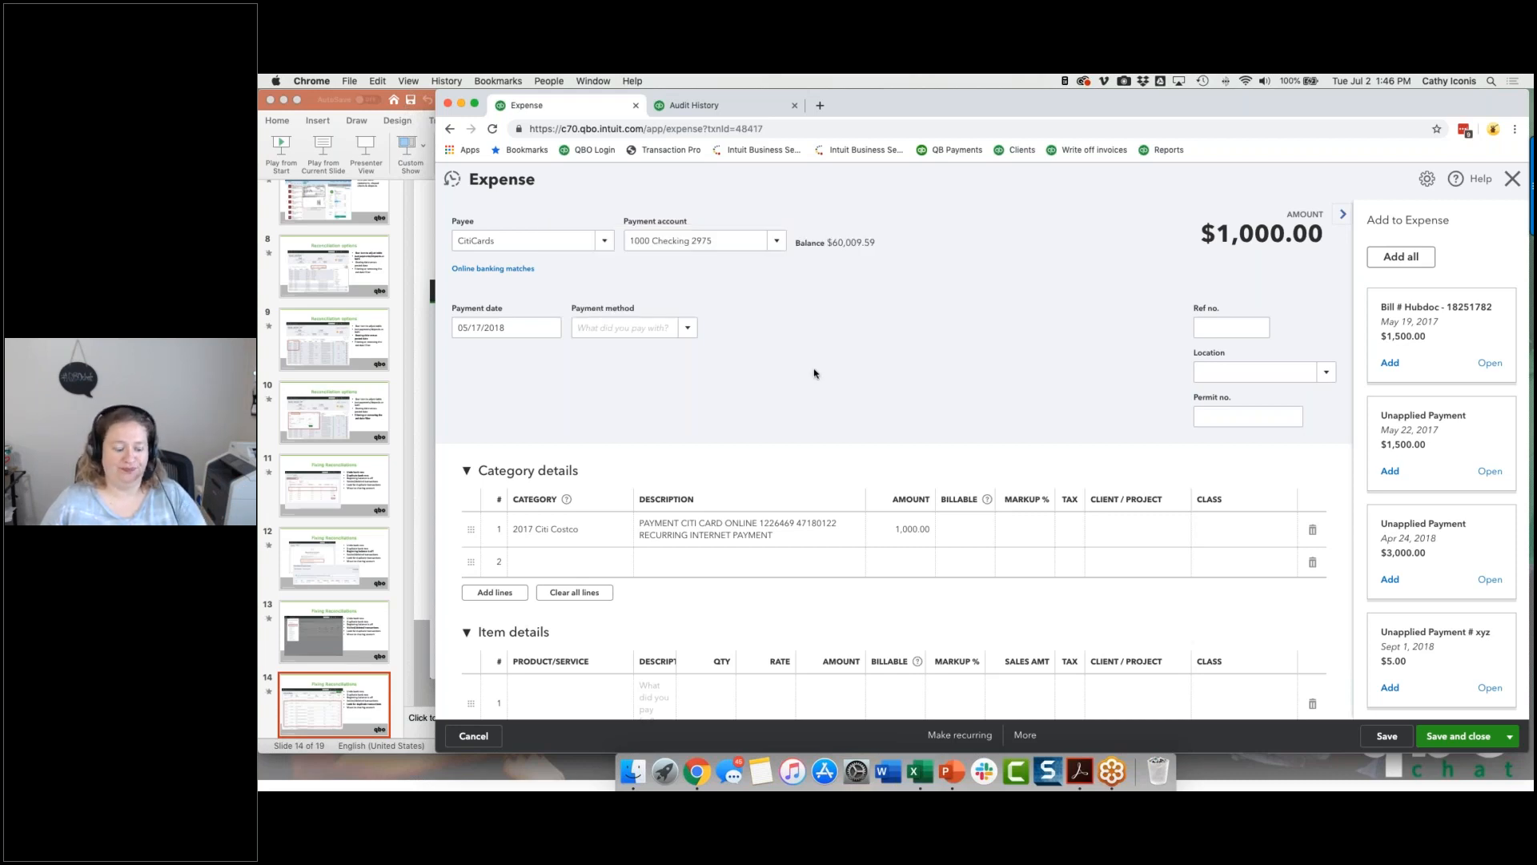
{"action": "left_click", "coordinate": [474, 736]}
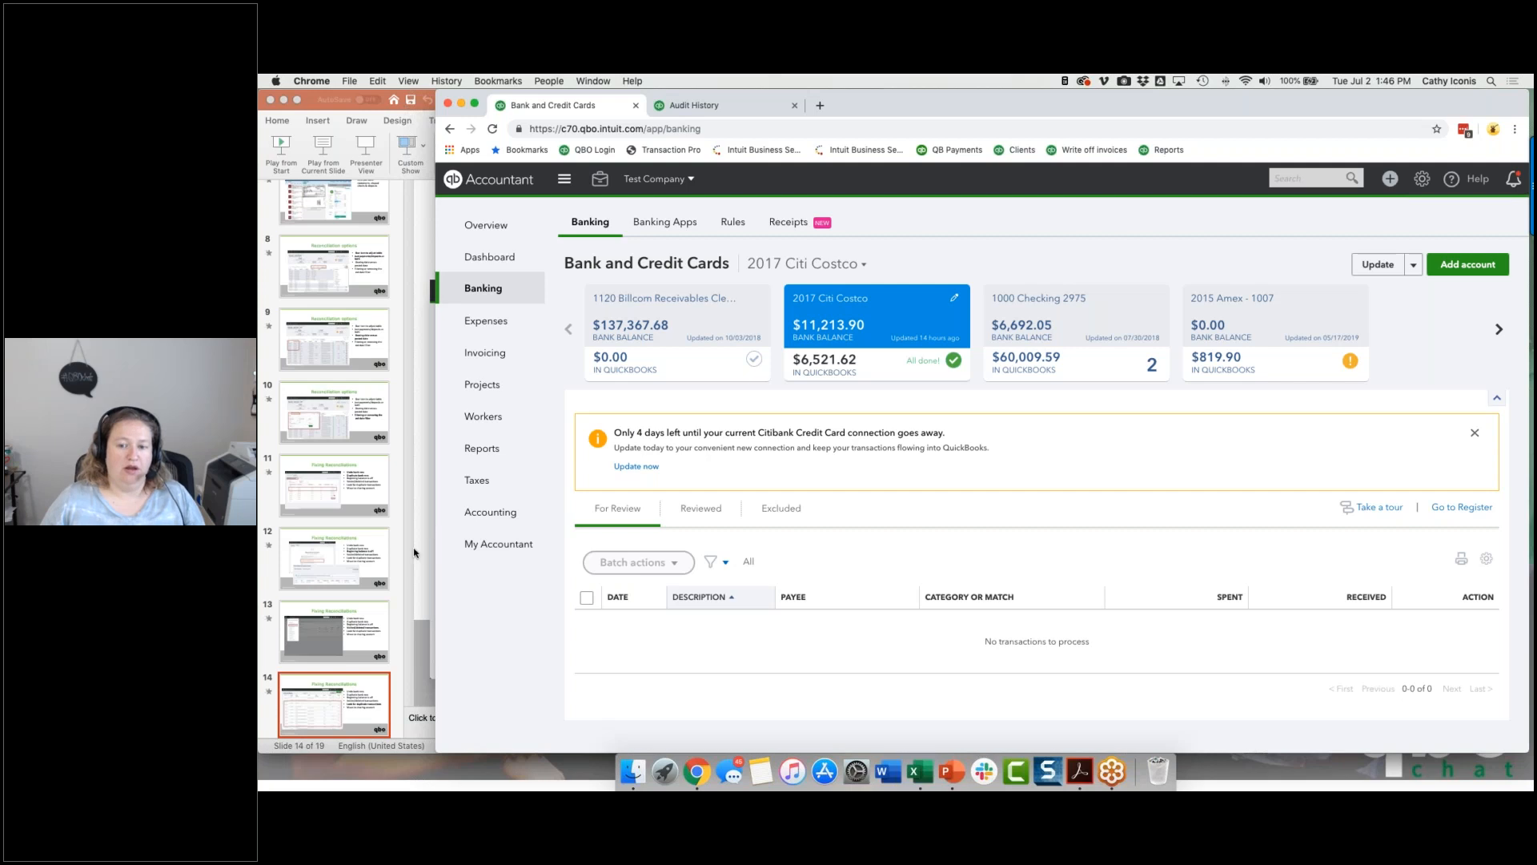
Step: Switch back to the Fixing Reconciliations slide in PowerPoint
{"action": "left_click", "coordinate": [418, 553]}
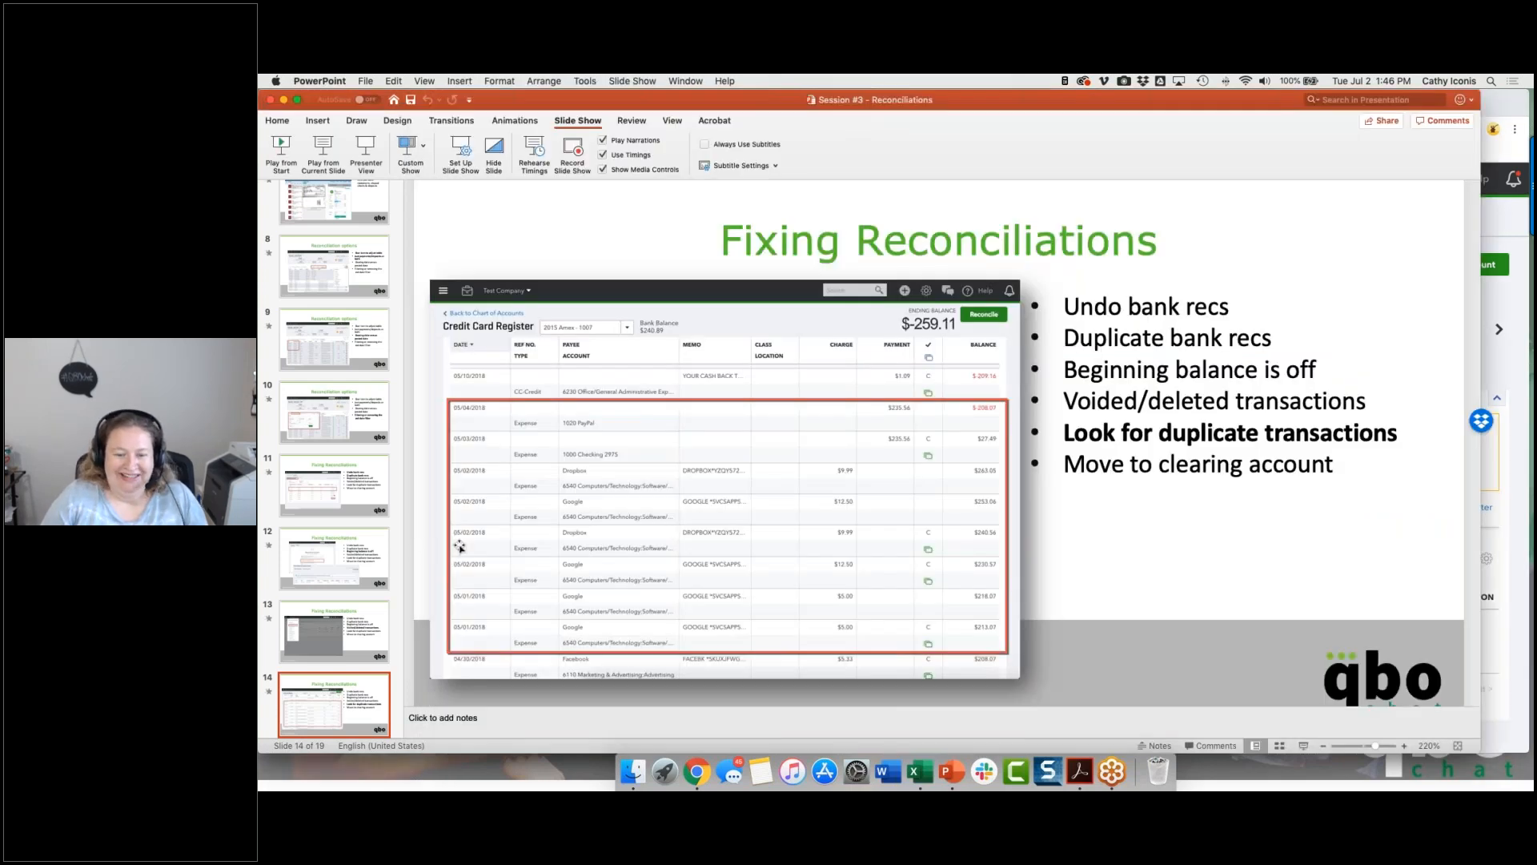